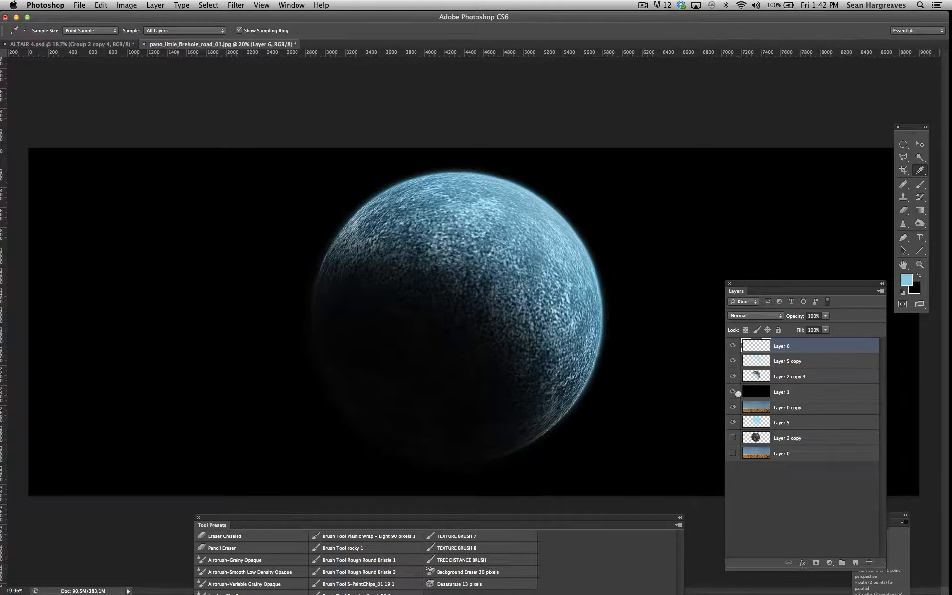
Draw a circular selection slightly larger than the planet and position it concentrically around the planet.
click(903, 145)
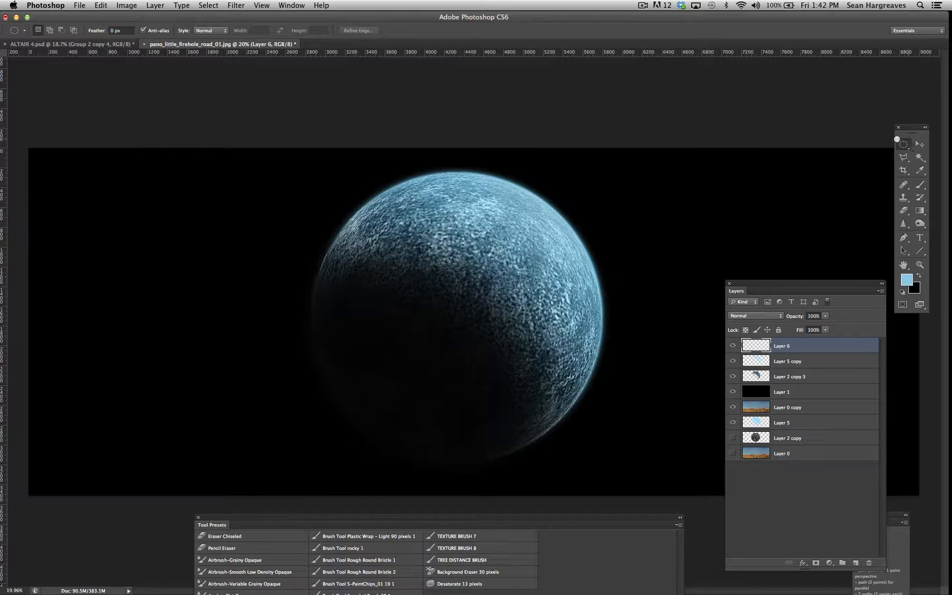
drag(301, 224, 848, 477)
drag(456, 301, 458, 301)
Sample a mid-light blue from the planet's upper surface as the foreground colour.
click(919, 170)
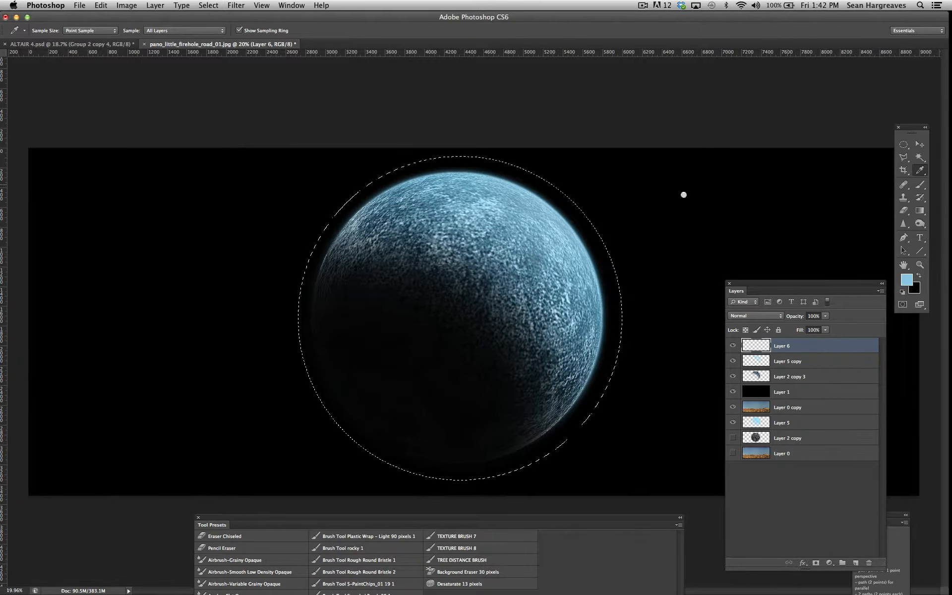
drag(513, 254, 505, 231)
click(906, 279)
drag(216, 70, 253, 22)
click(290, 54)
mouse_move(510, 241)
mouse_down()
mouse_move(496, 233)
mouse_move(504, 235)
mouse_up()
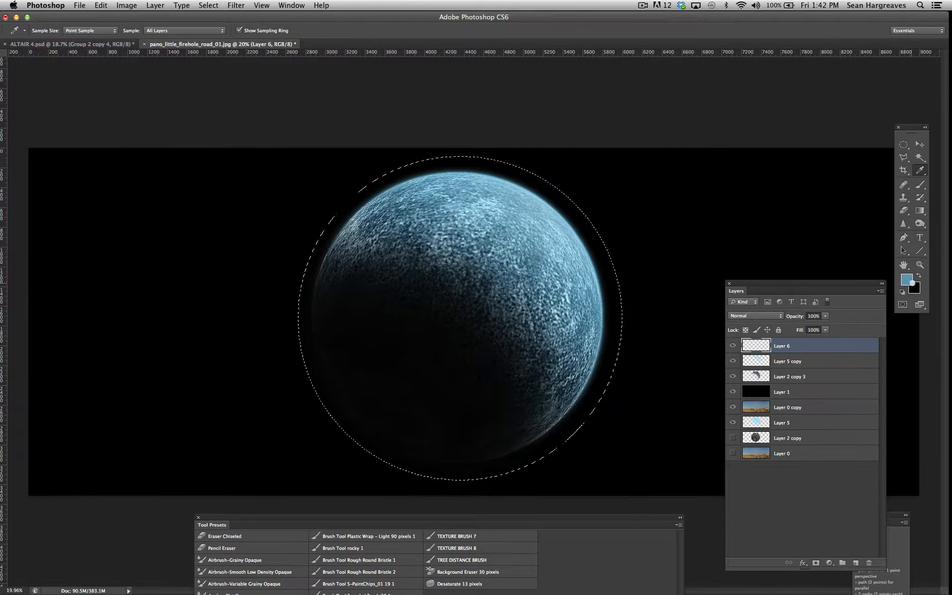
drag(511, 237, 456, 204)
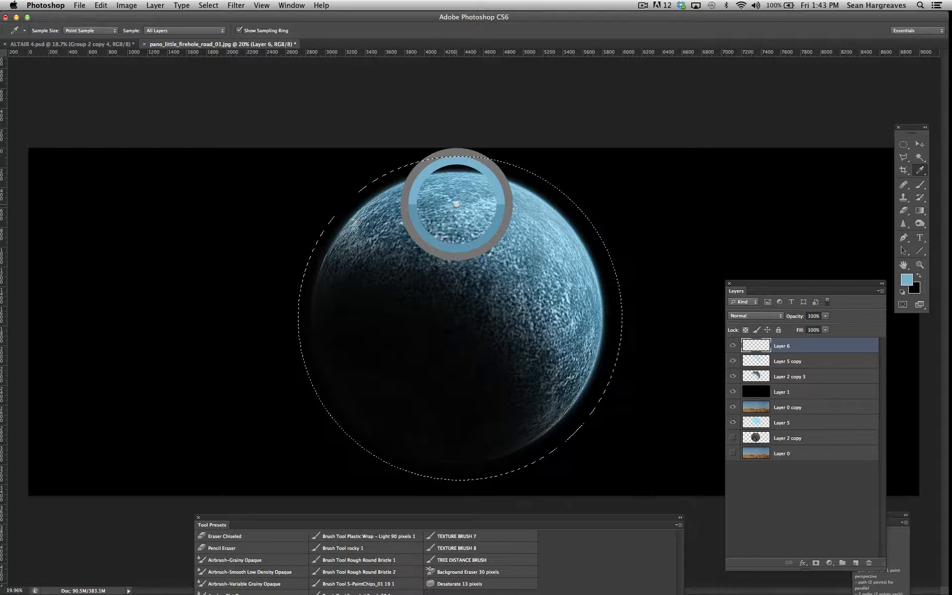
drag(456, 204, 457, 204)
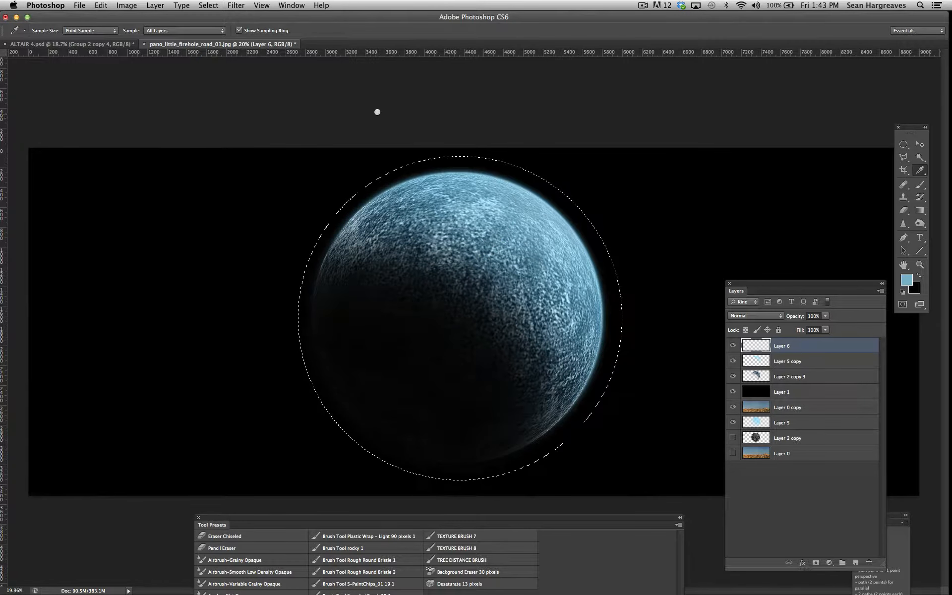
Check what Layer 5 copy and Layer 6 contribute by toggling their visibility, leaving Layer 6 active.
click(98, 6)
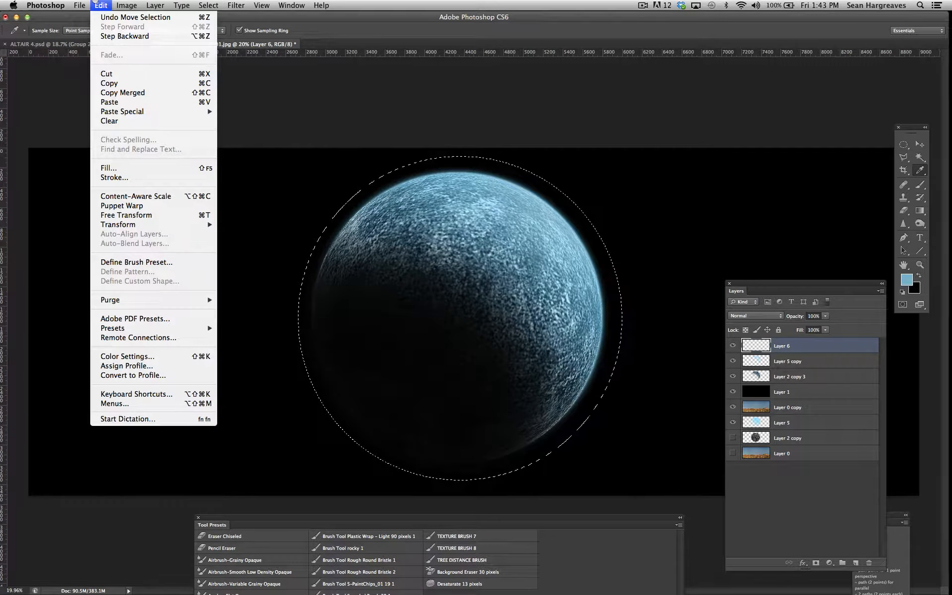
click(327, 85)
click(786, 358)
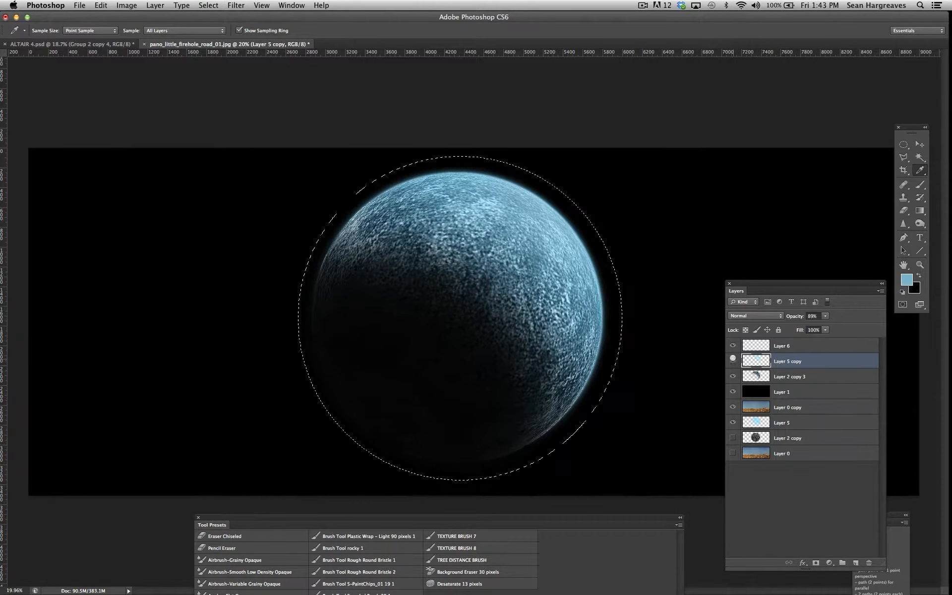
click(733, 363)
click(733, 362)
click(776, 346)
click(732, 347)
click(732, 347)
click(101, 6)
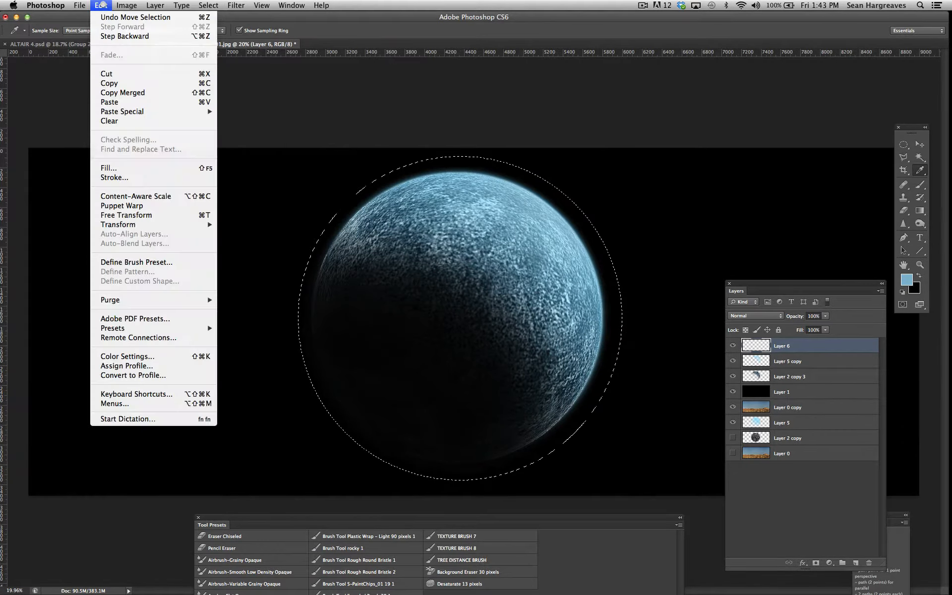
click(114, 177)
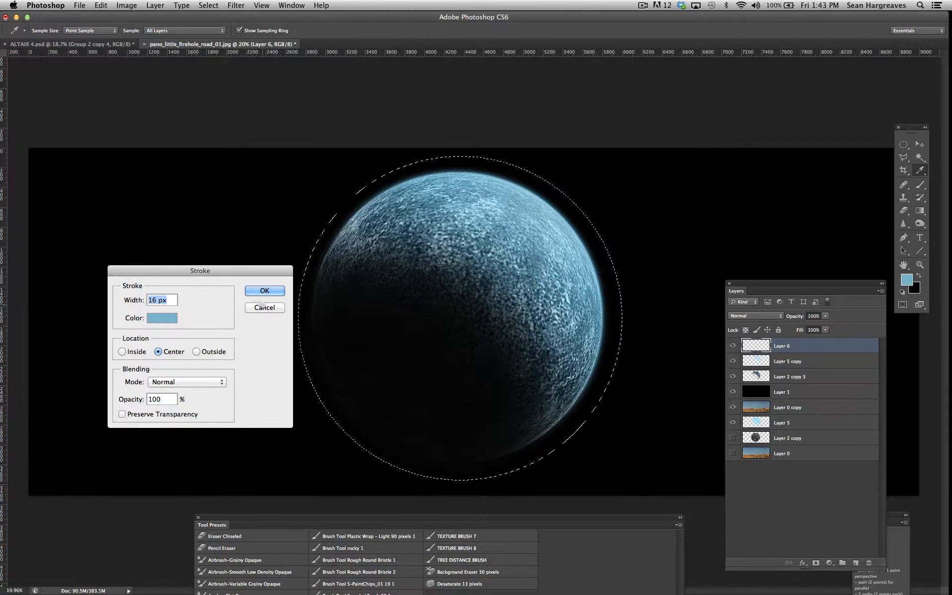
click(255, 307)
click(127, 5)
click(134, 94)
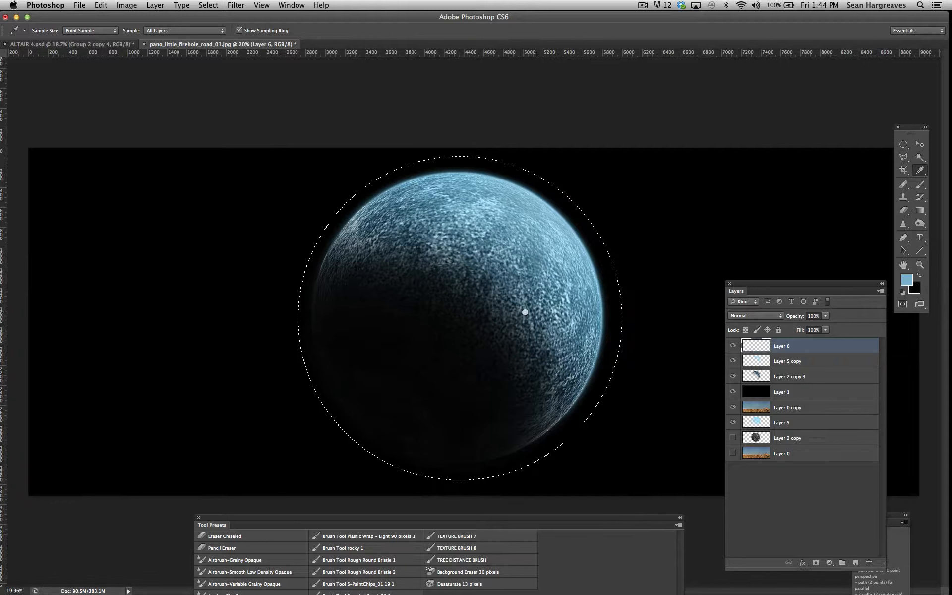
Stroke the circular selection on Layer 6 with the sampled blue, 16 px wide, centred, at 100% opacity.
click(109, 6)
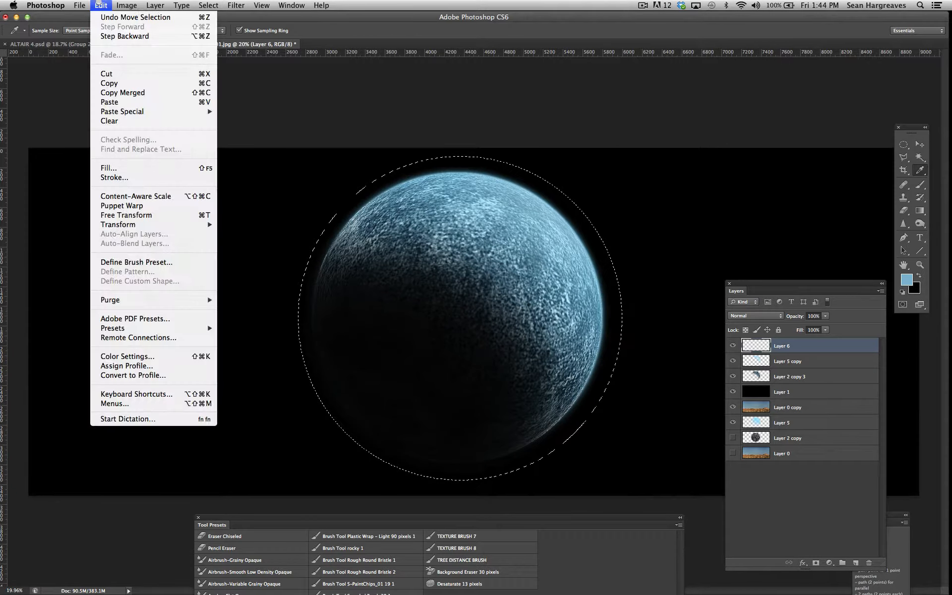
mouse_move(148, 225)
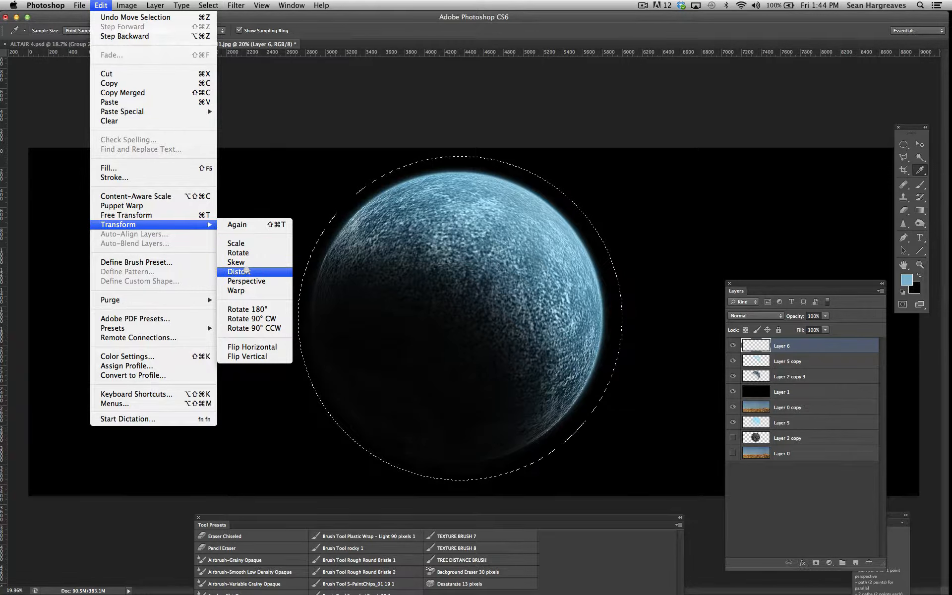
click(119, 178)
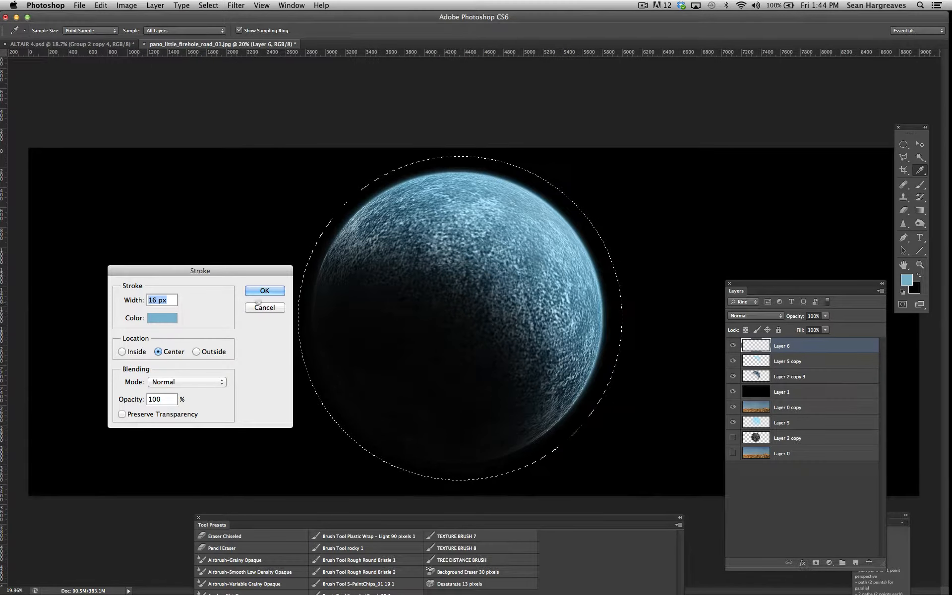
click(254, 292)
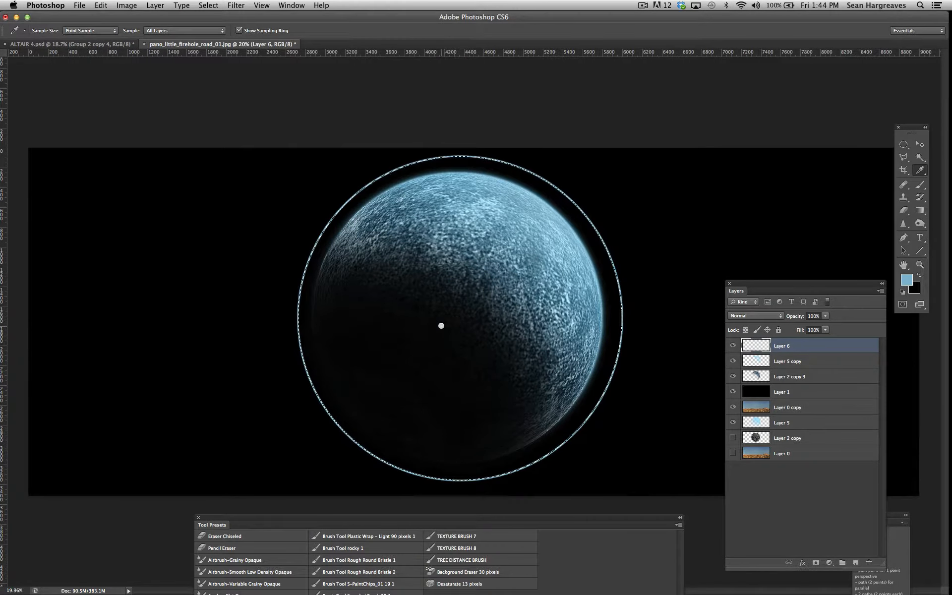
Deselect the circle and duplicate the ring layer as Layer 6 copy.
click(208, 4)
click(213, 29)
click(155, 5)
click(163, 27)
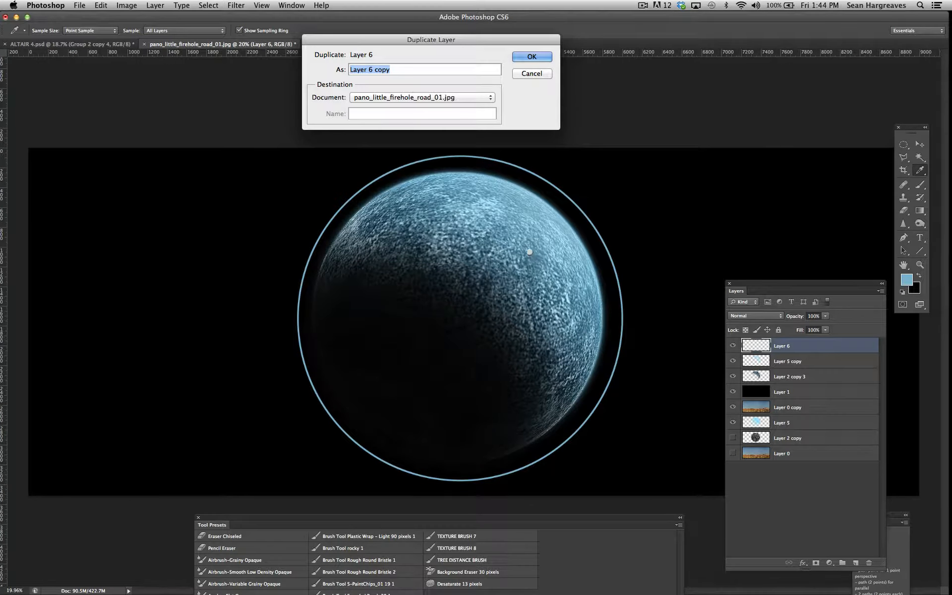
key(Return)
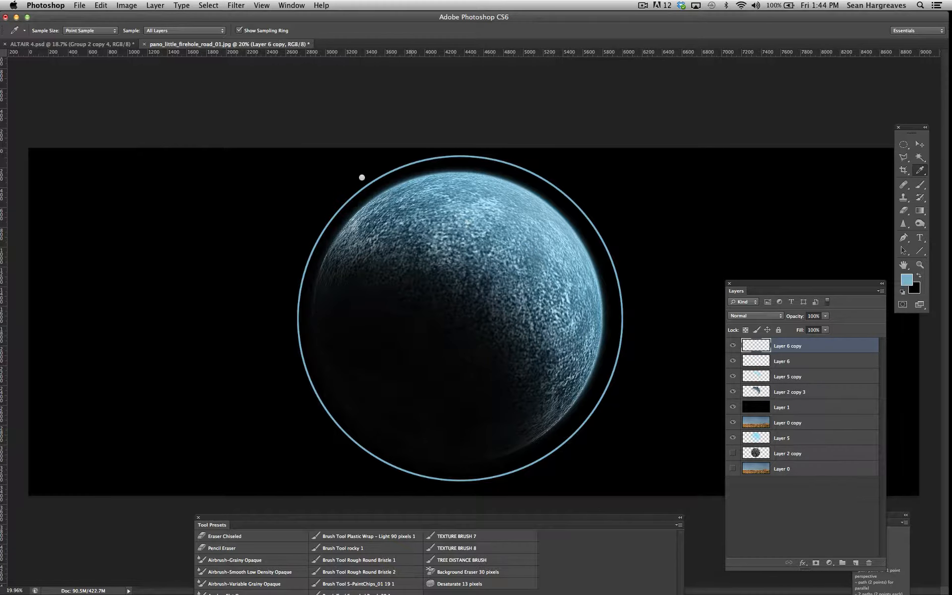
Scale the duplicated ring to 98% width and 98% height and apply the transform.
click(102, 5)
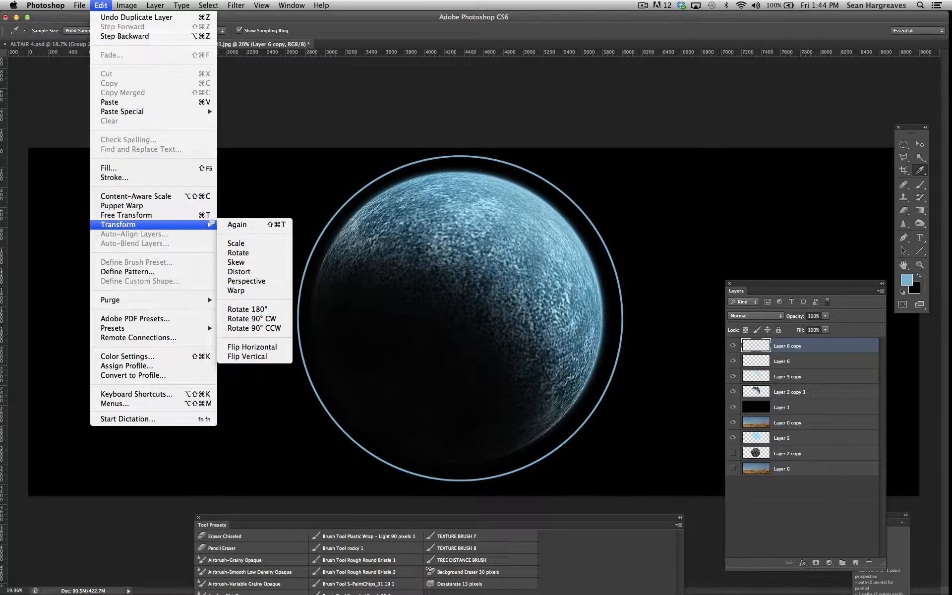
click(238, 243)
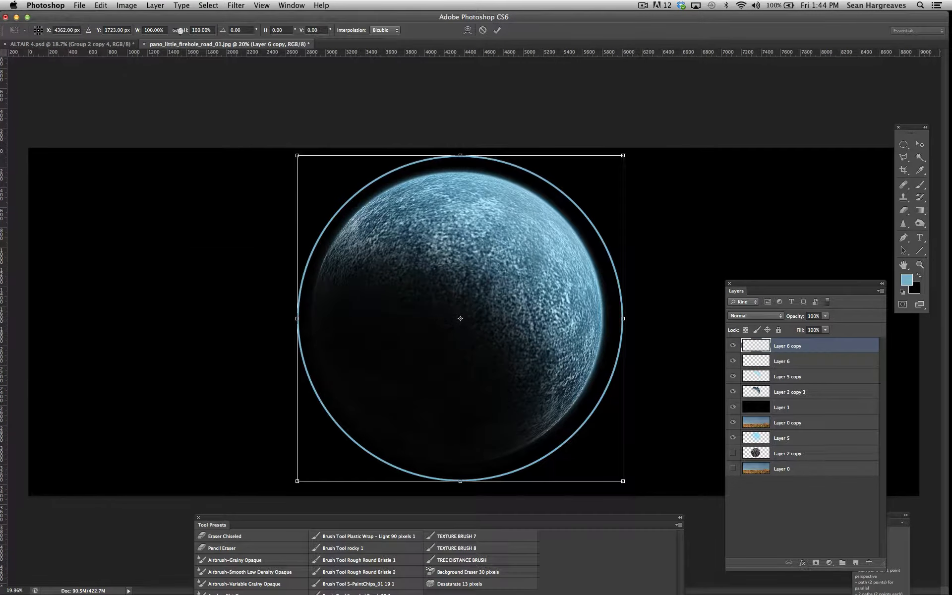
click(159, 30)
text(98)
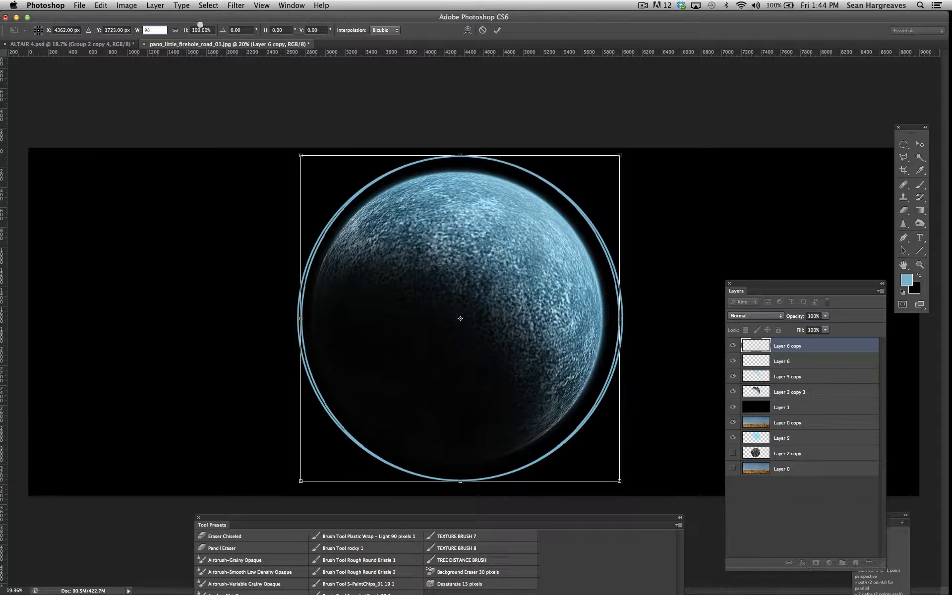
key(Tab)
text(98)
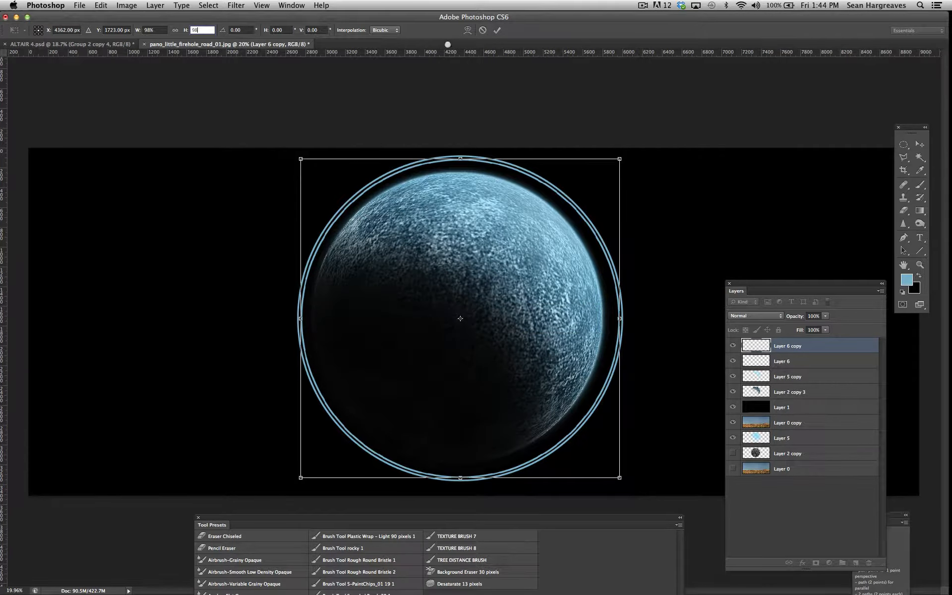
key(Return)
key(i)
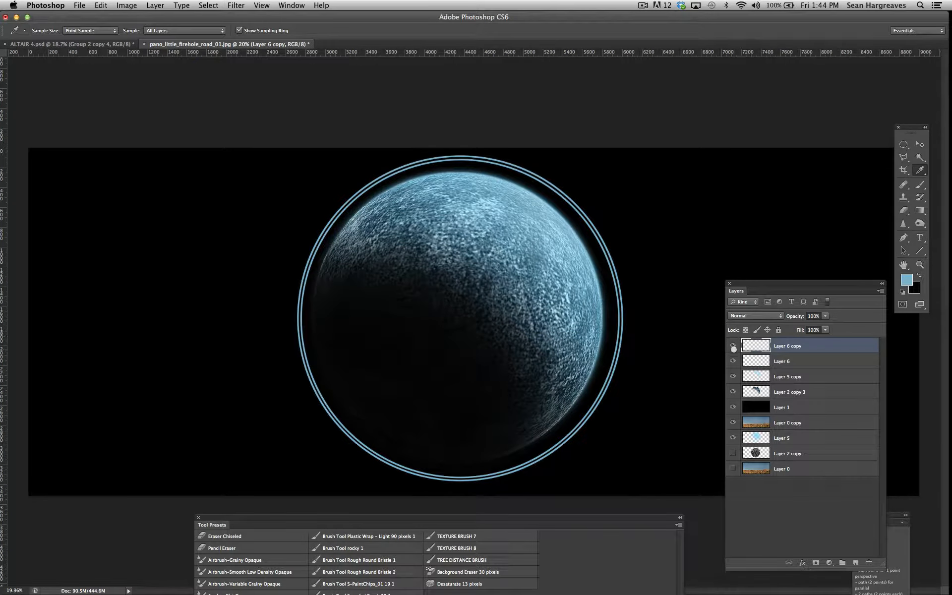
Merge Layer 6 and Layer 6 copy into one double-ring layer and check it by toggling its visibility.
shift+click(817, 364)
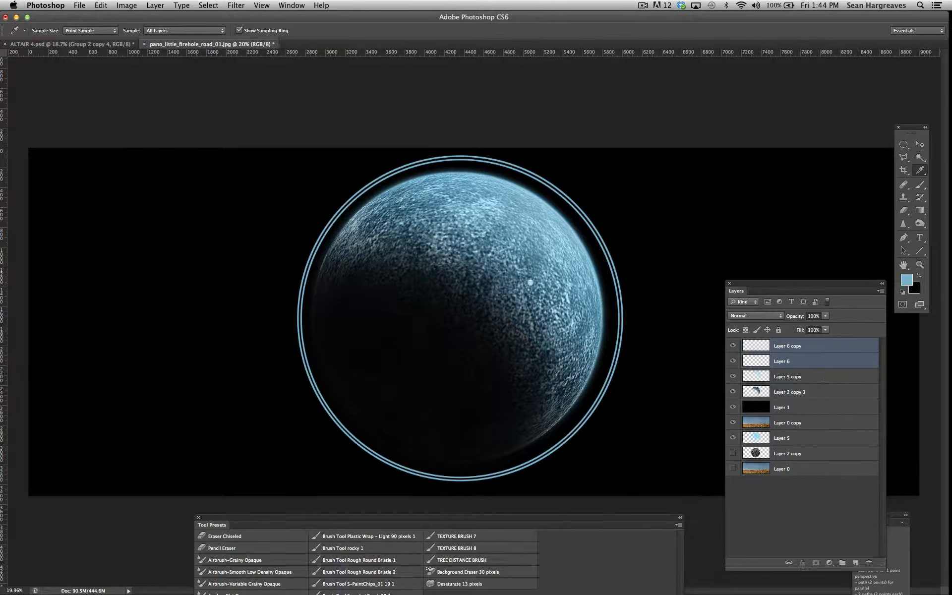
click(155, 5)
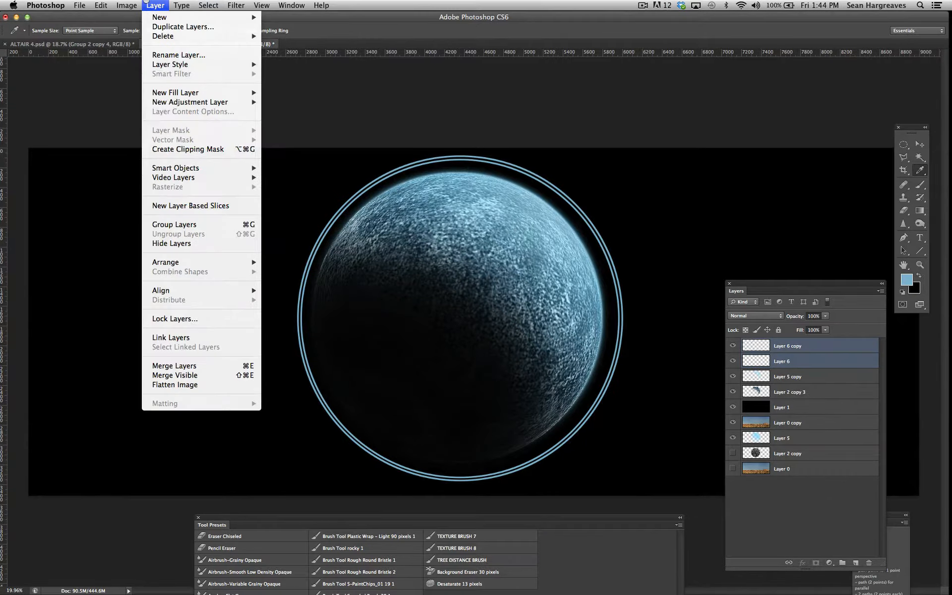
click(173, 366)
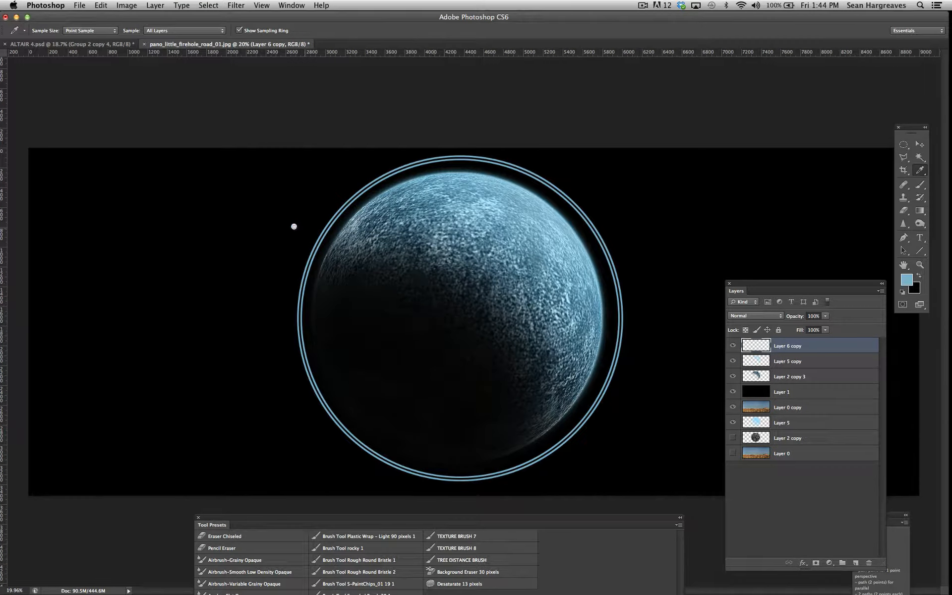
click(733, 346)
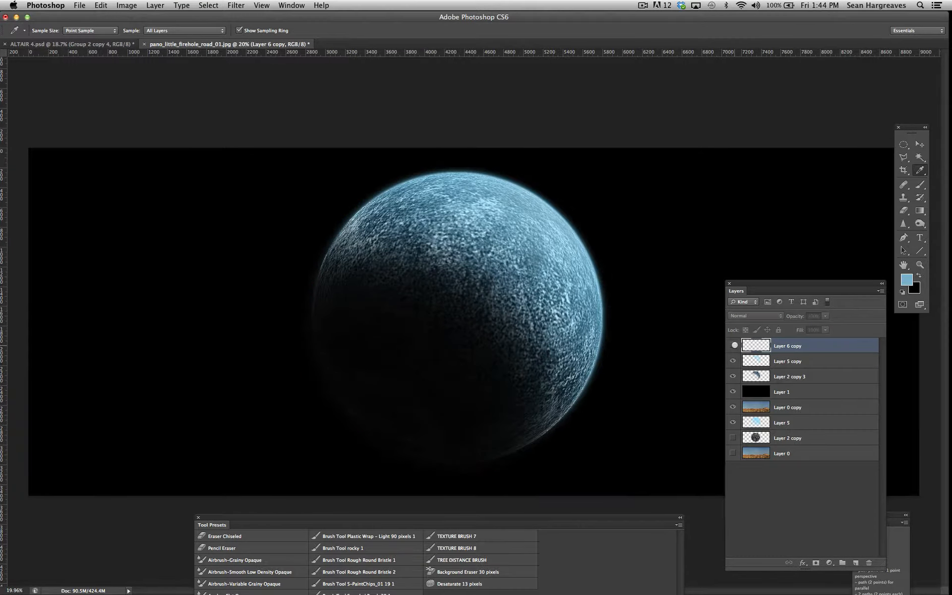
click(733, 345)
click(733, 345)
click(733, 345)
Duplicate the merged double-ring layer as Layer 6 copy 2.
click(154, 5)
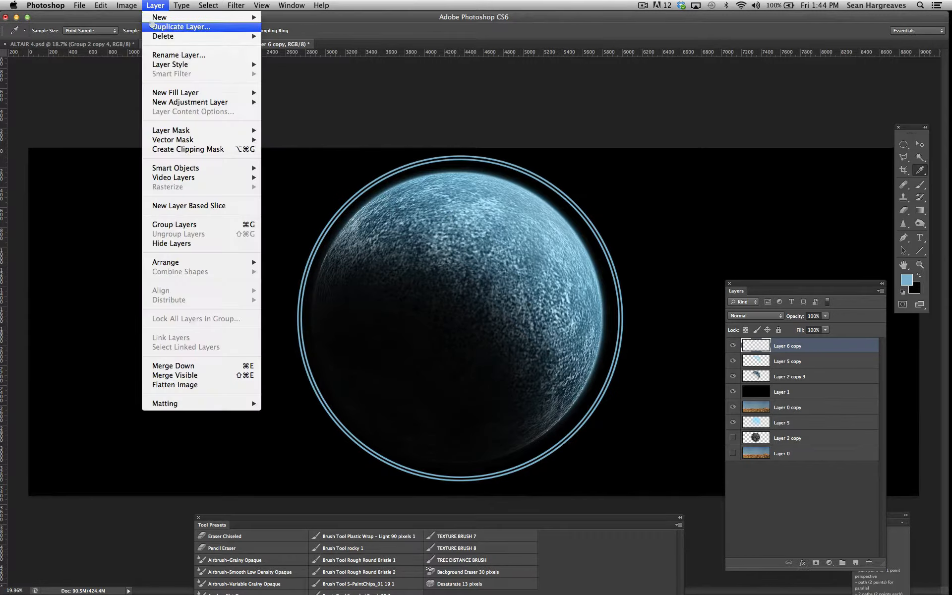
click(152, 26)
key(Return)
click(101, 6)
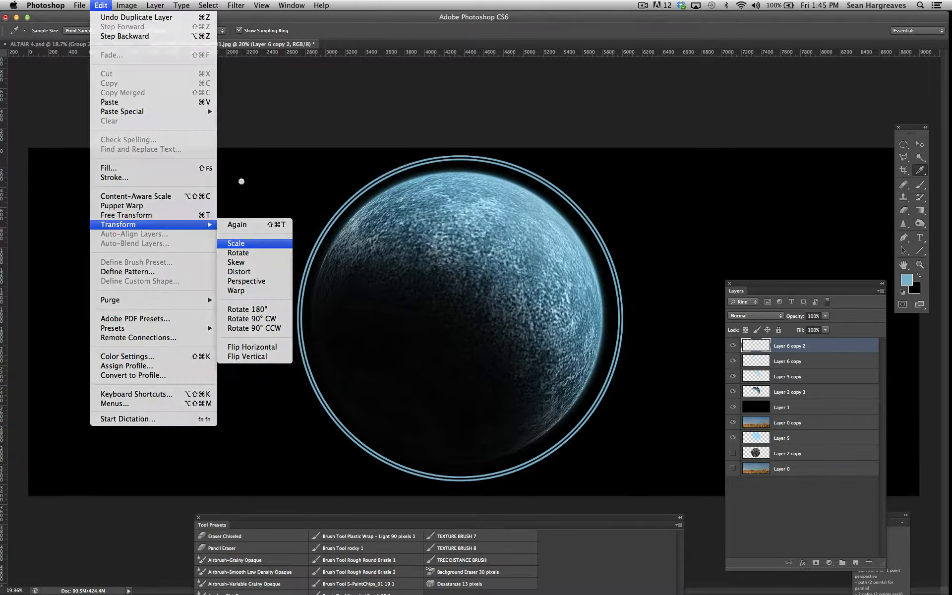
click(237, 242)
click(161, 30)
double_click(161, 30)
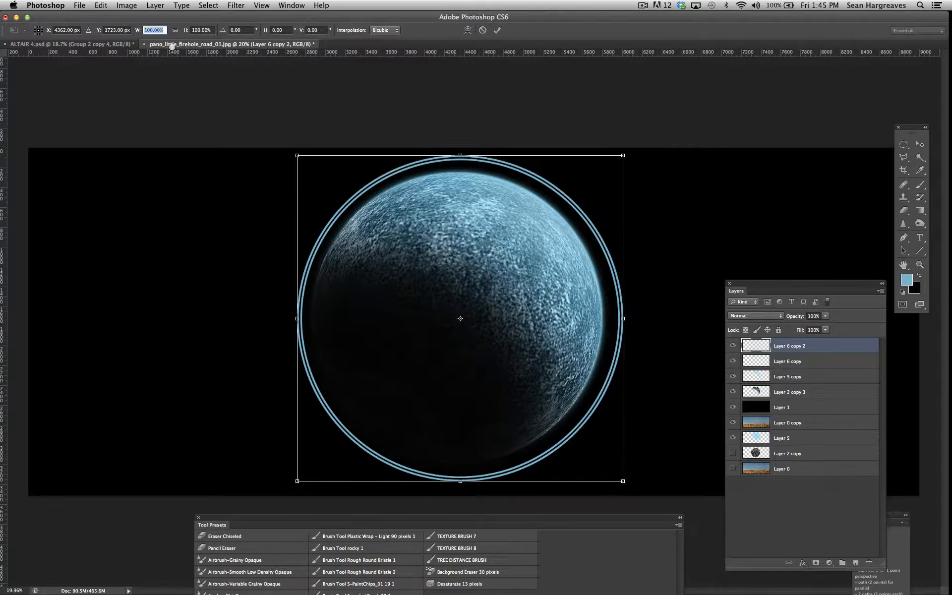
text(4)
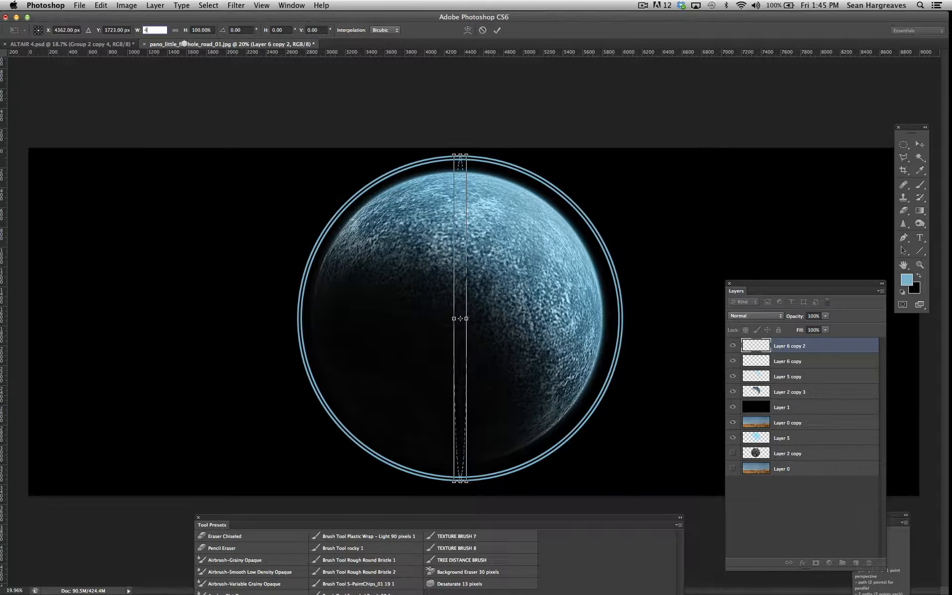
text(9)
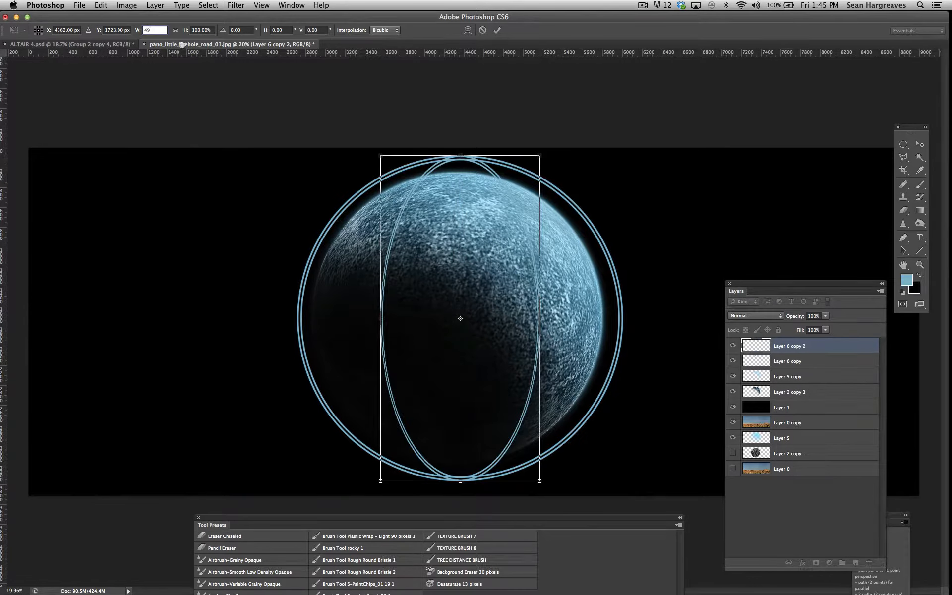
text(4)
key(BackSpace)
key(BackSpace)
key(BackSpace)
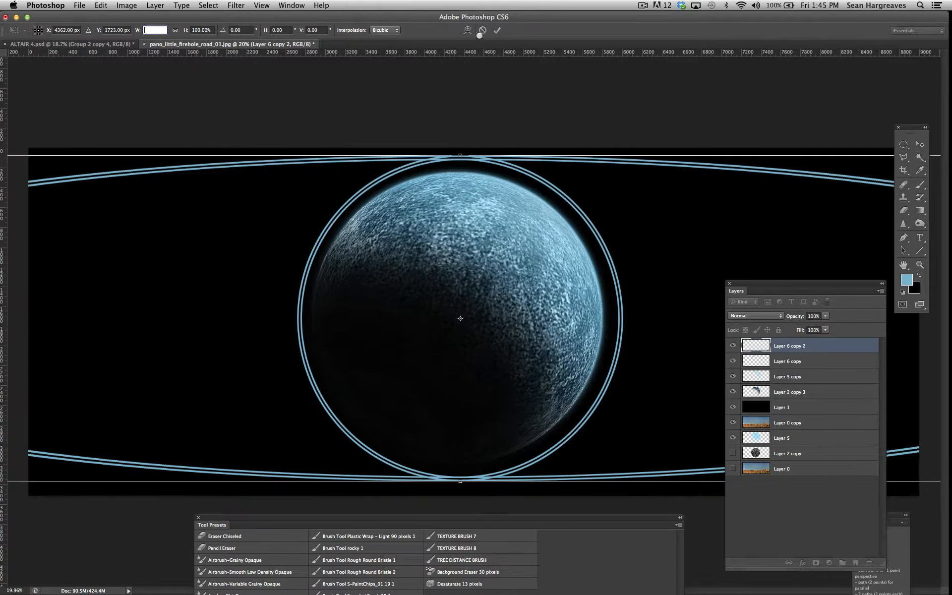
click(481, 30)
Scale the Layer 6 copy 2 rings to 94% width and 94% height and apply the transform.
click(102, 6)
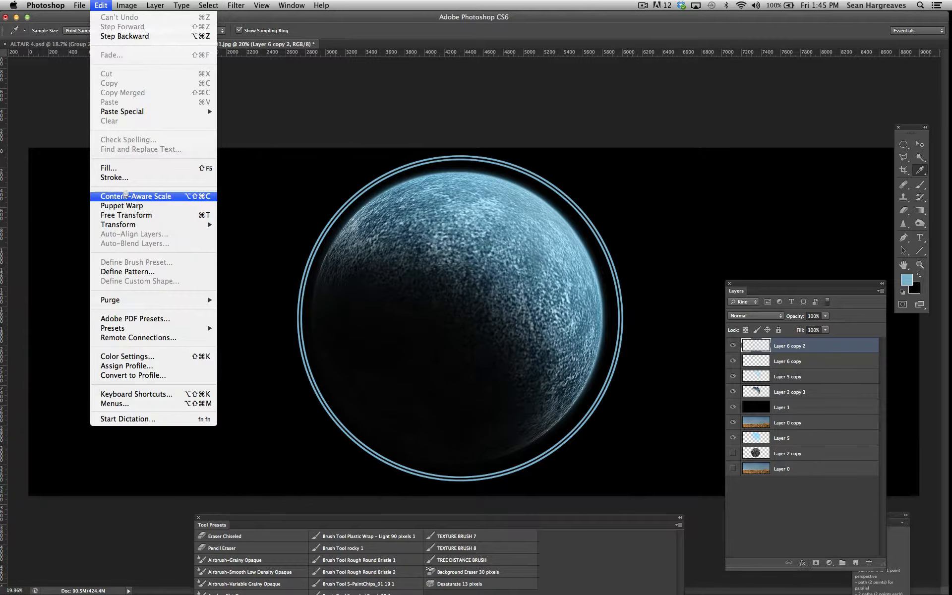
mouse_move(203, 224)
click(240, 243)
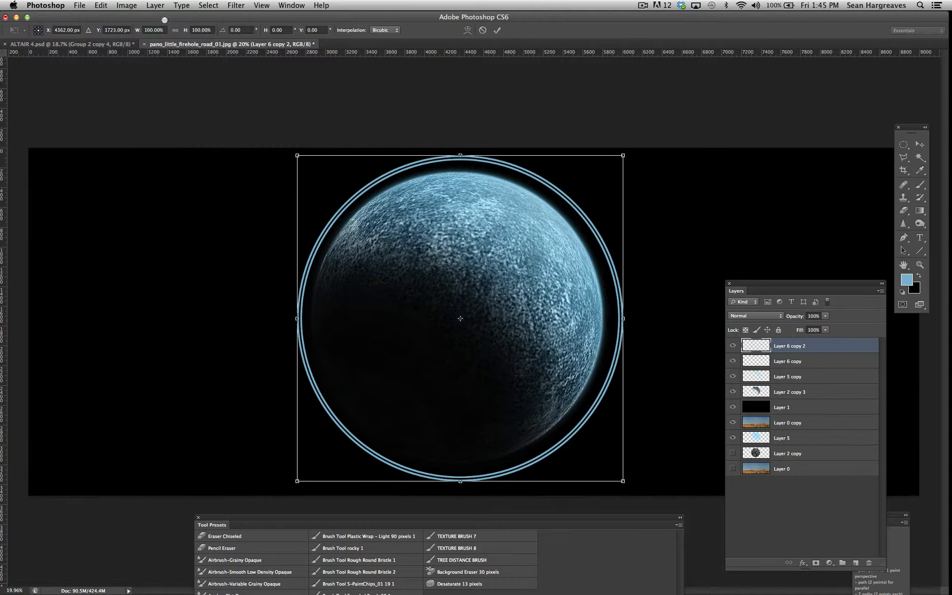
click(161, 33)
text(94)
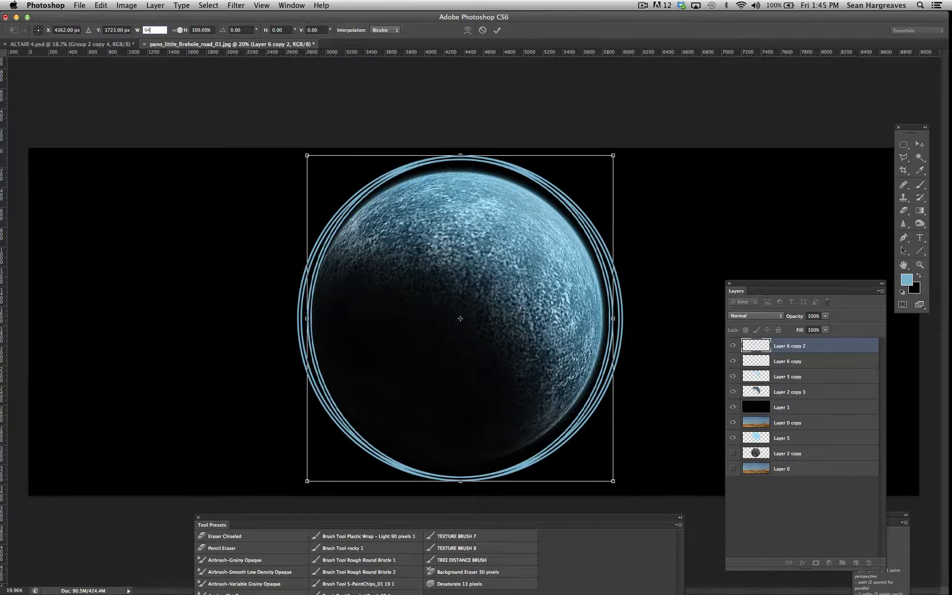
click(205, 29)
text(94)
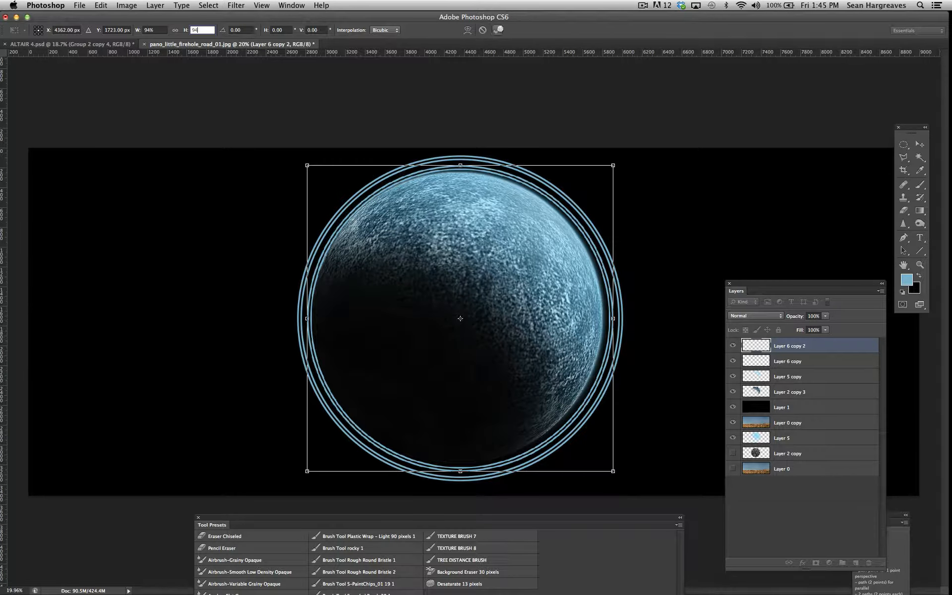
click(496, 30)
Duplicate Layer 6 copy 2 within the same document as Layer 6 copy 3.
click(205, 4)
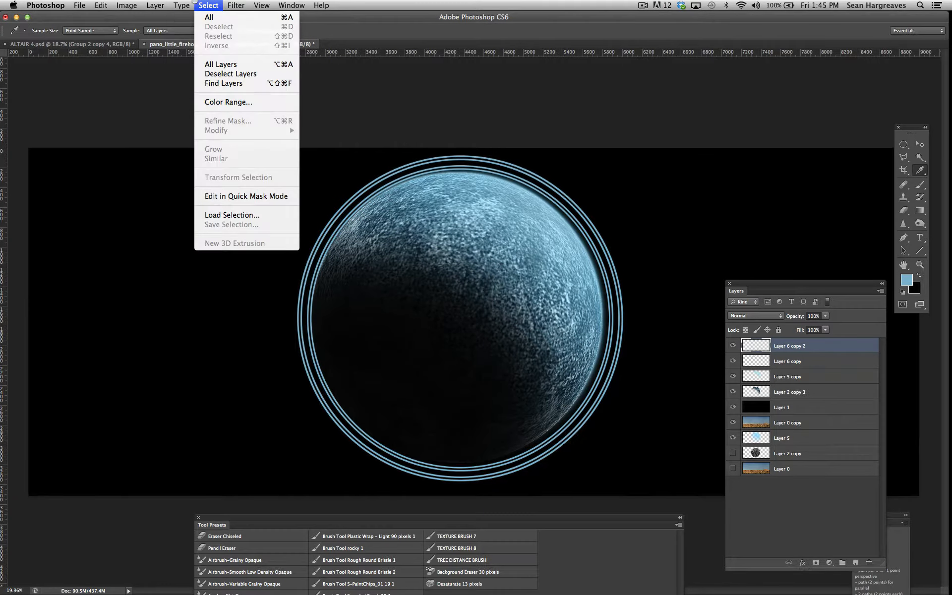
click(181, 27)
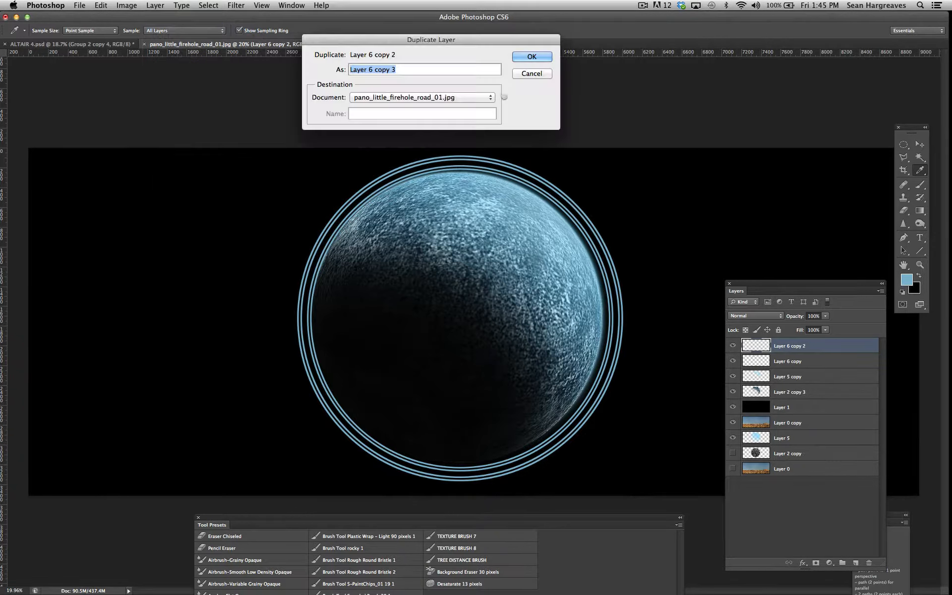
click(531, 58)
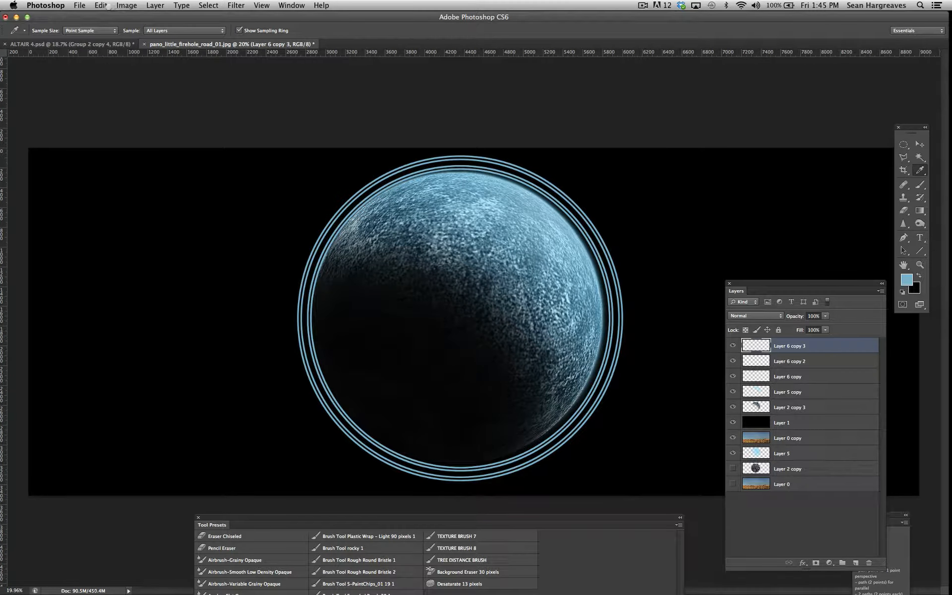
Scale the Layer 6 copy 3 rings to 96% width and 96% height and apply the transform.
click(101, 5)
mouse_move(139, 208)
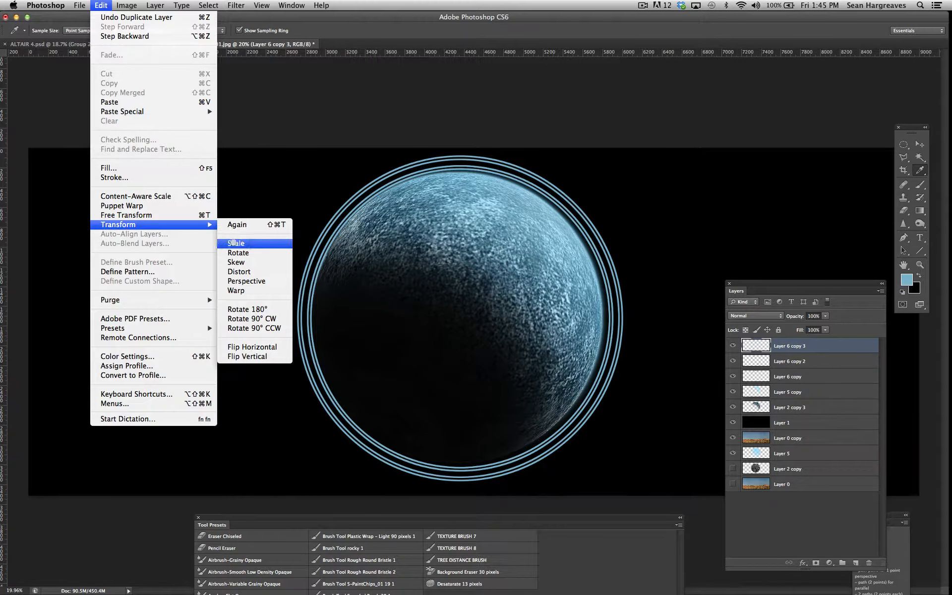
click(233, 243)
click(158, 31)
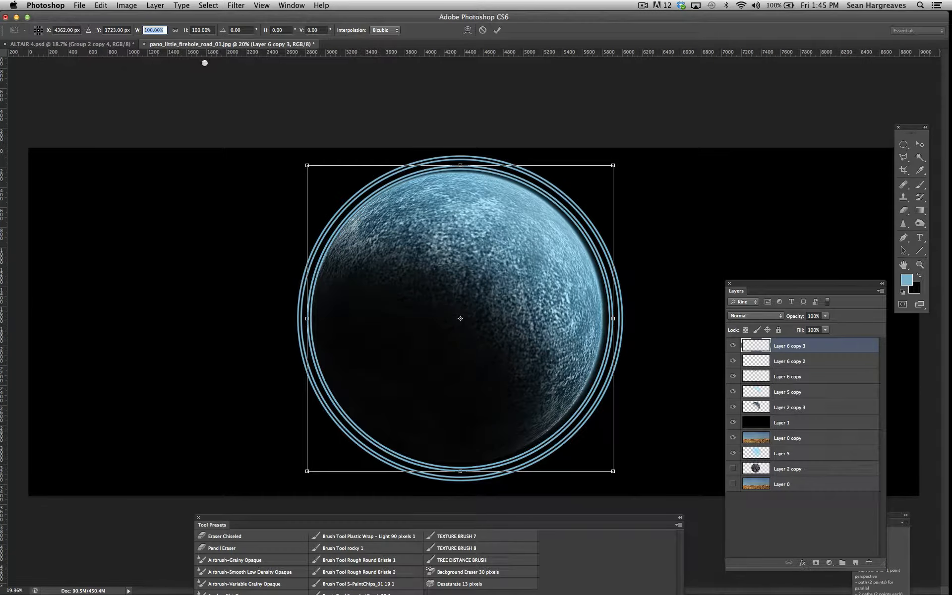
text(96)
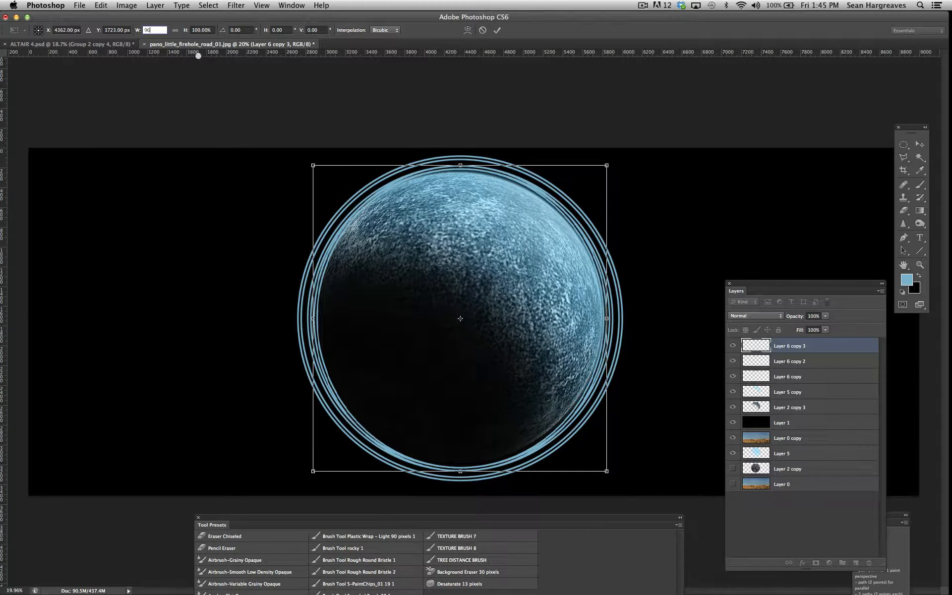
click(211, 30)
text(96)
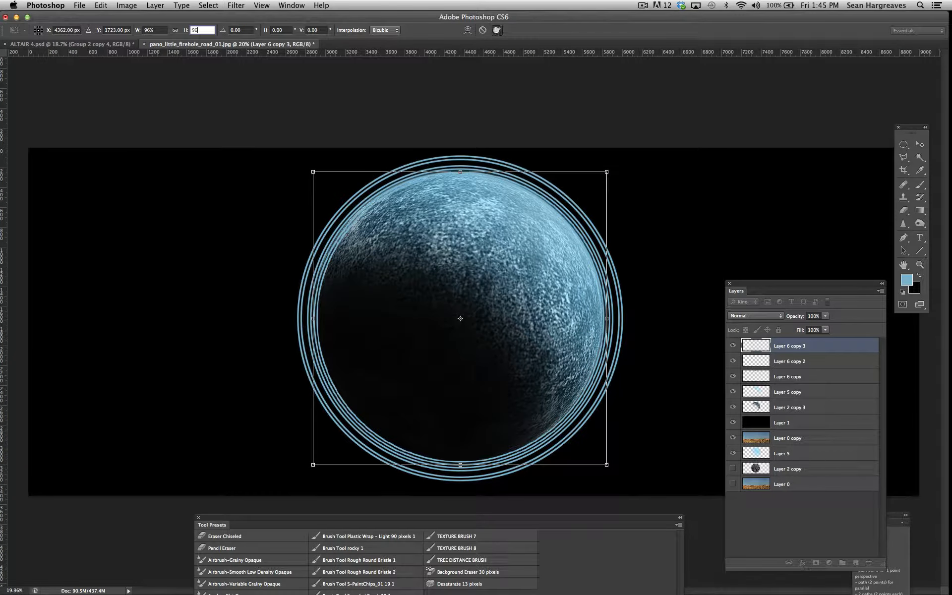
click(496, 31)
key(i)
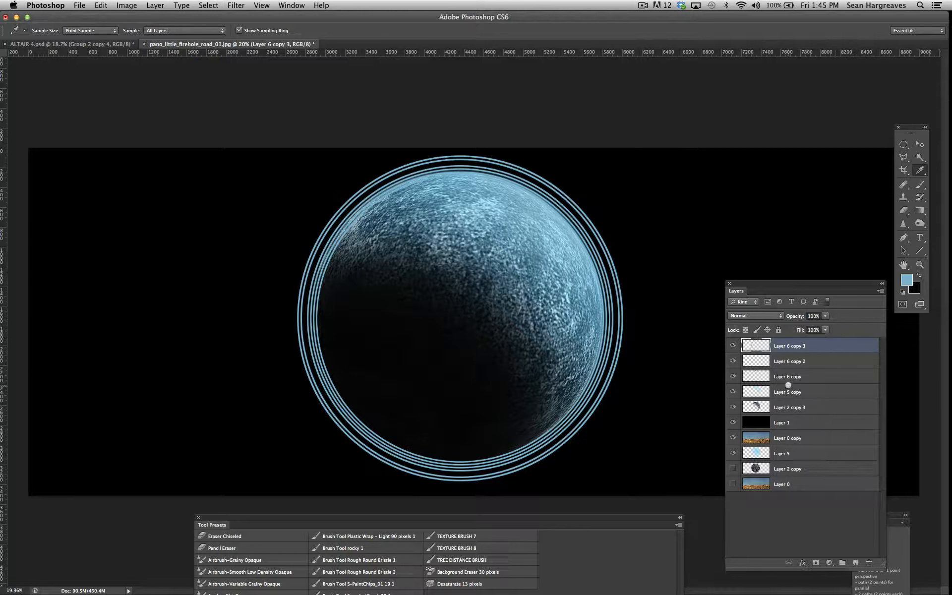
Select the three Layer 6 copy ring layers together and check them by hiding and reshowing each one.
shift+click(800, 377)
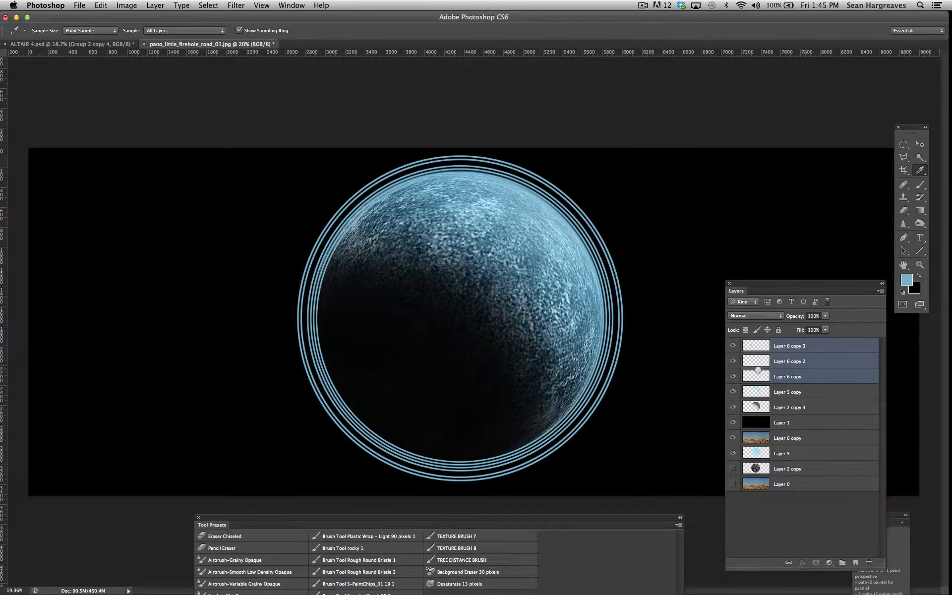
drag(732, 376, 732, 345)
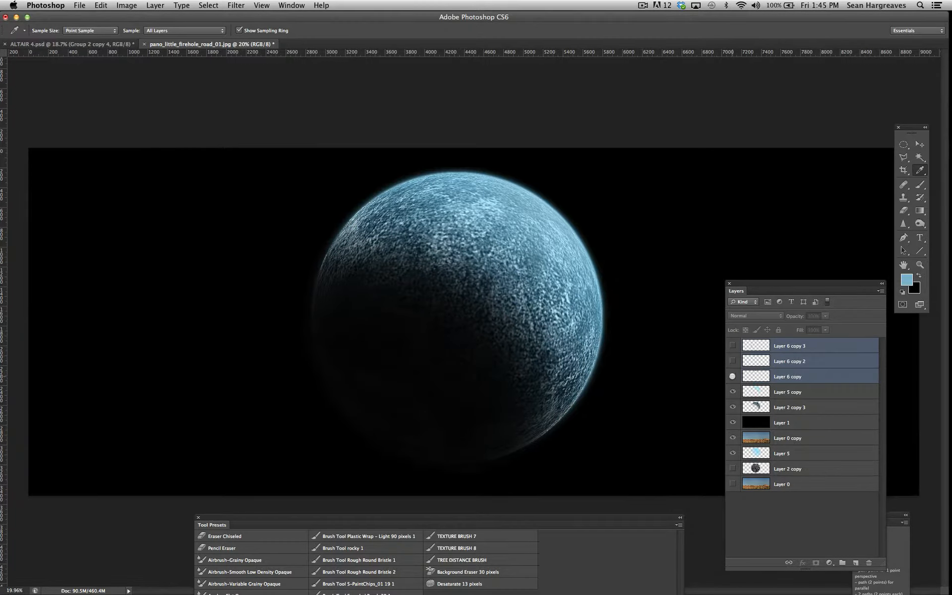
click(732, 377)
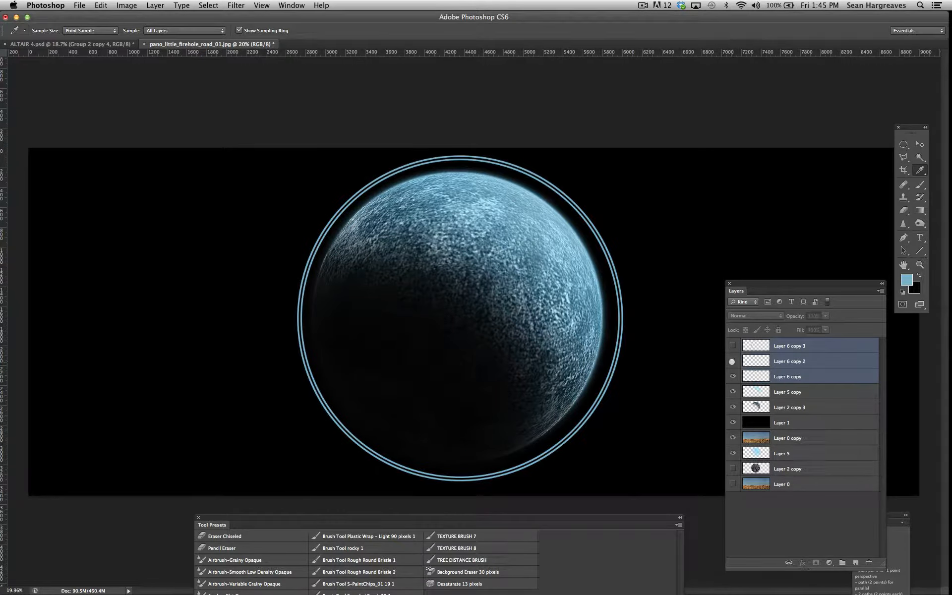
click(732, 361)
click(732, 345)
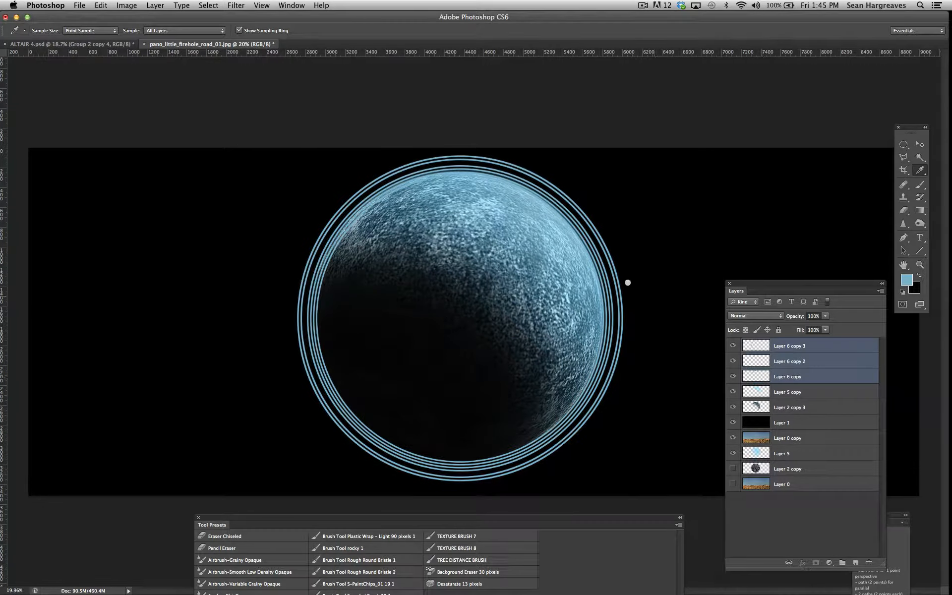
Merge the three selected ring layers into one and check the merged layer by toggling its visibility.
click(154, 6)
click(237, 367)
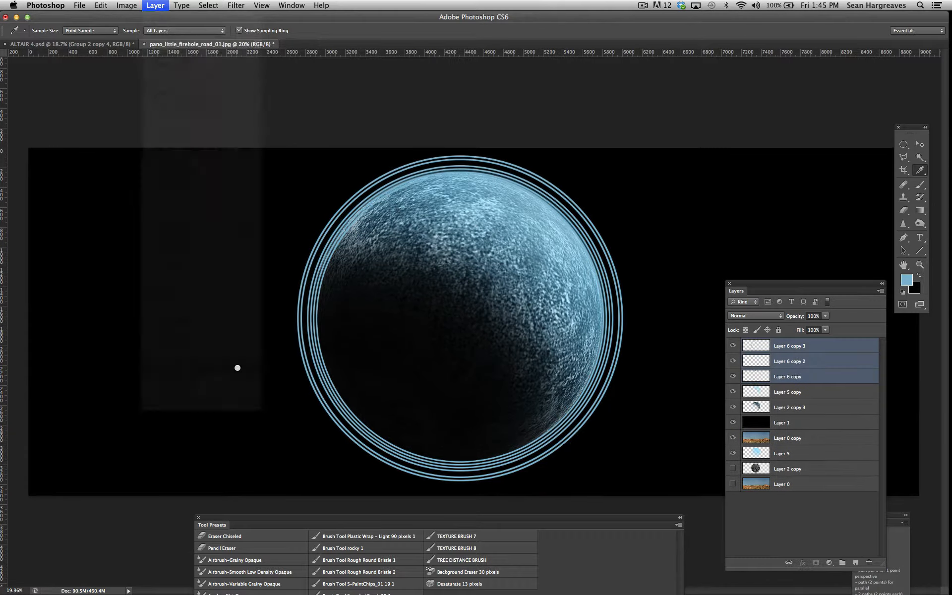
click(732, 346)
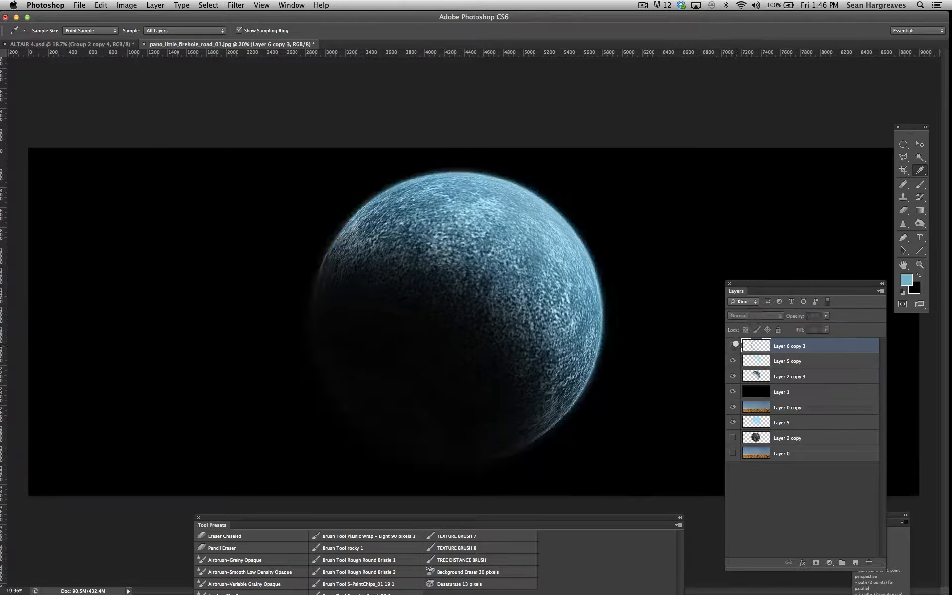
click(732, 345)
Distort the merged rings vertically into a flat ellipse about 19% of their height across the planet's middle.
click(101, 5)
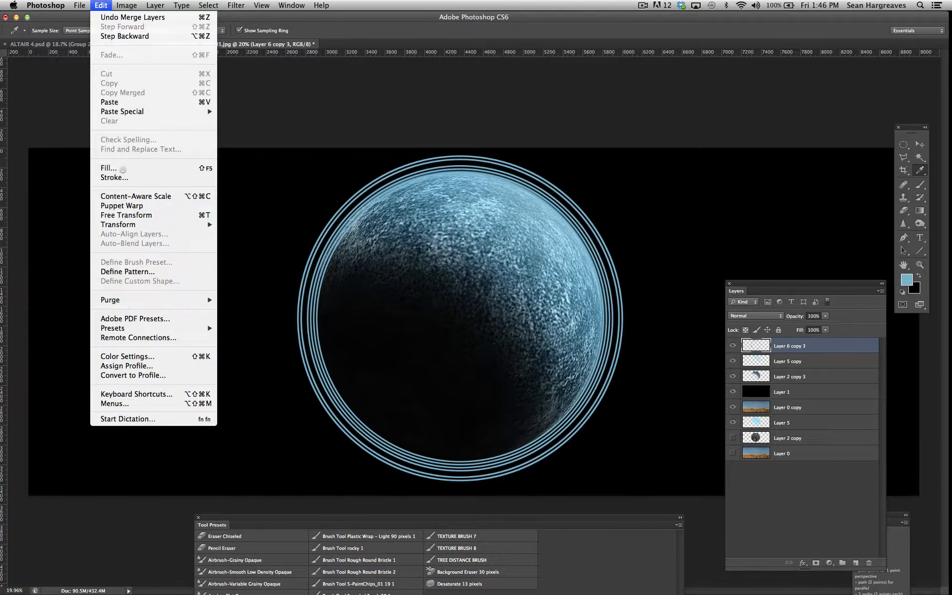
mouse_move(125, 227)
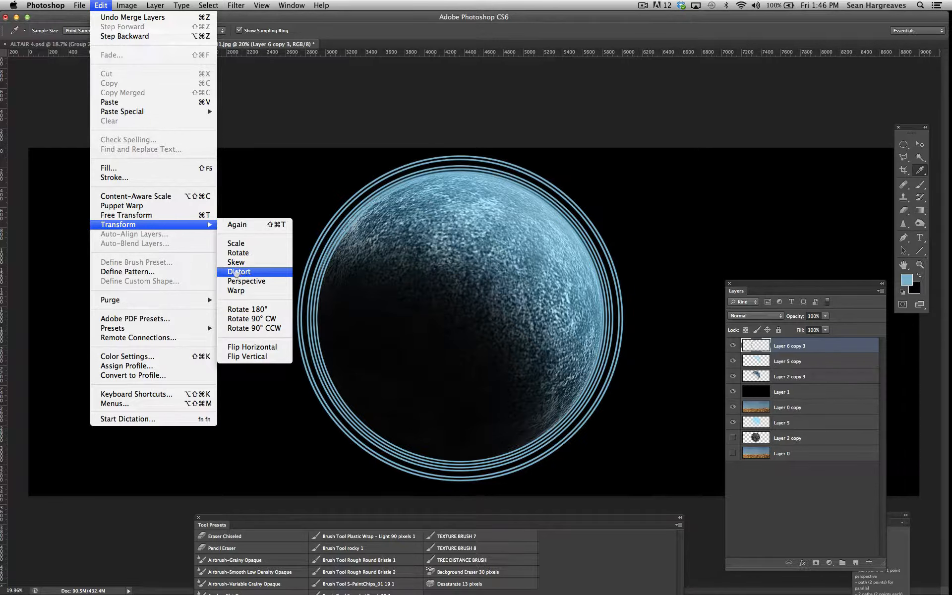
click(238, 272)
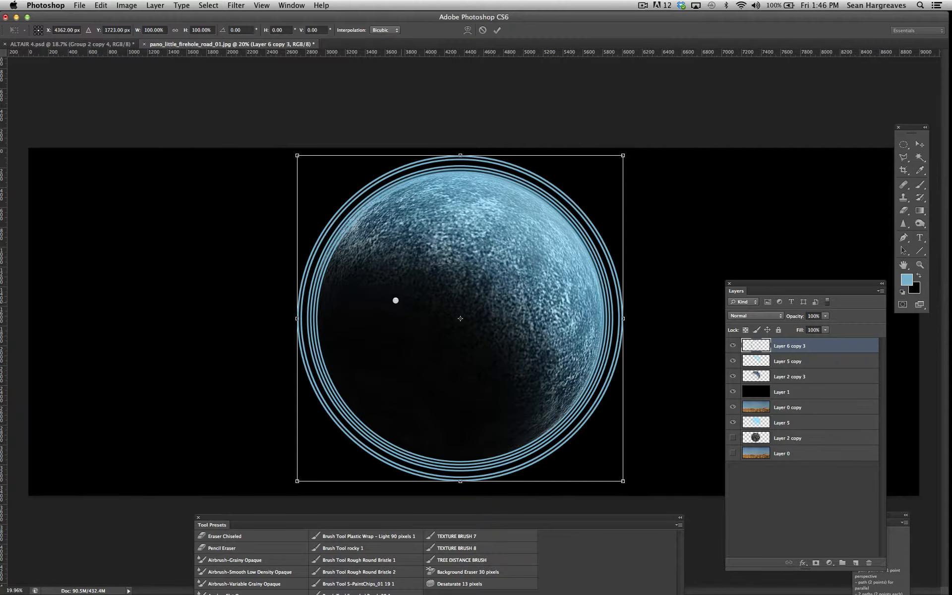
drag(471, 152, 463, 256)
drag(460, 480, 464, 315)
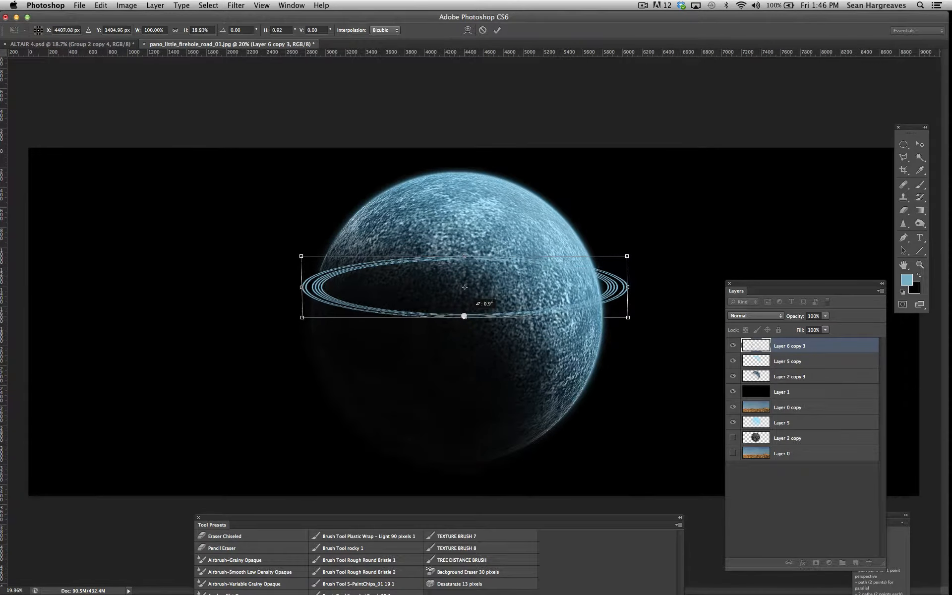
Spread the lower corners of the distorted rings outward and level them into a trapezoid for perspective.
drag(301, 319, 253, 323)
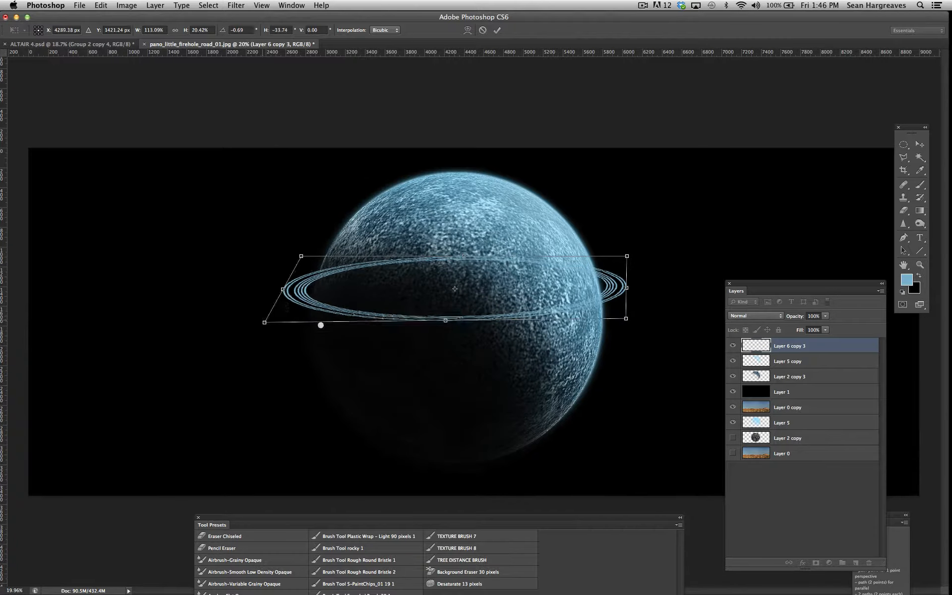
drag(625, 318, 675, 320)
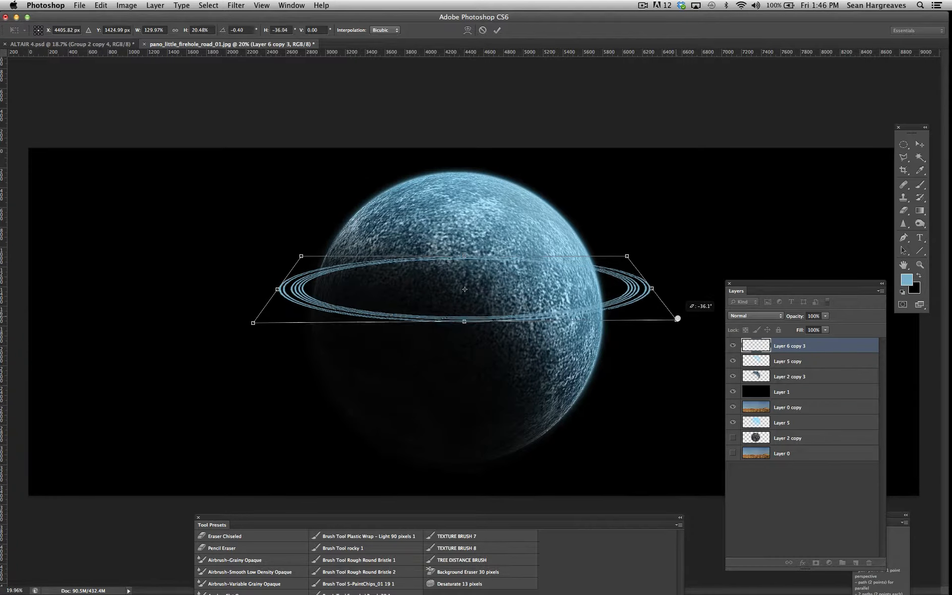
mouse_move(248, 322)
mouse_down()
mouse_move(234, 316)
mouse_move(248, 310)
mouse_up()
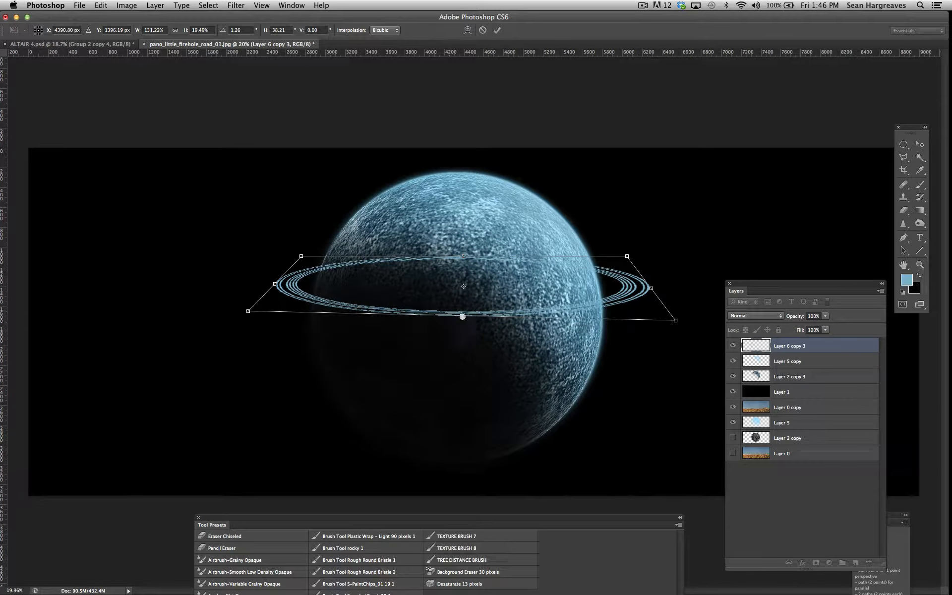
drag(674, 320, 681, 311)
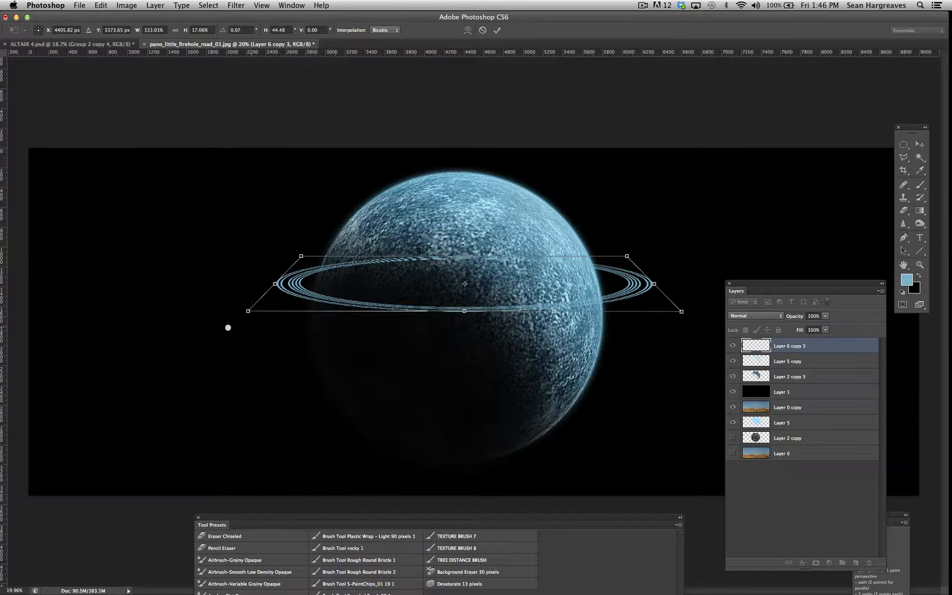
drag(244, 309, 240, 309)
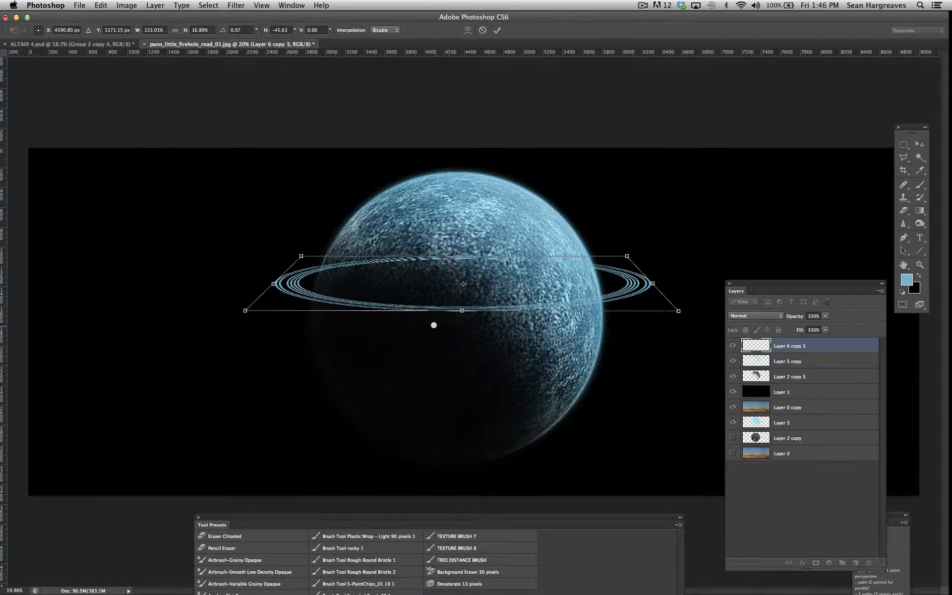
drag(459, 310, 464, 313)
Stretch the rings on both sides to about 183% width and centre them over the planet.
drag(275, 285, 159, 283)
drag(654, 284, 756, 278)
drag(500, 298, 496, 331)
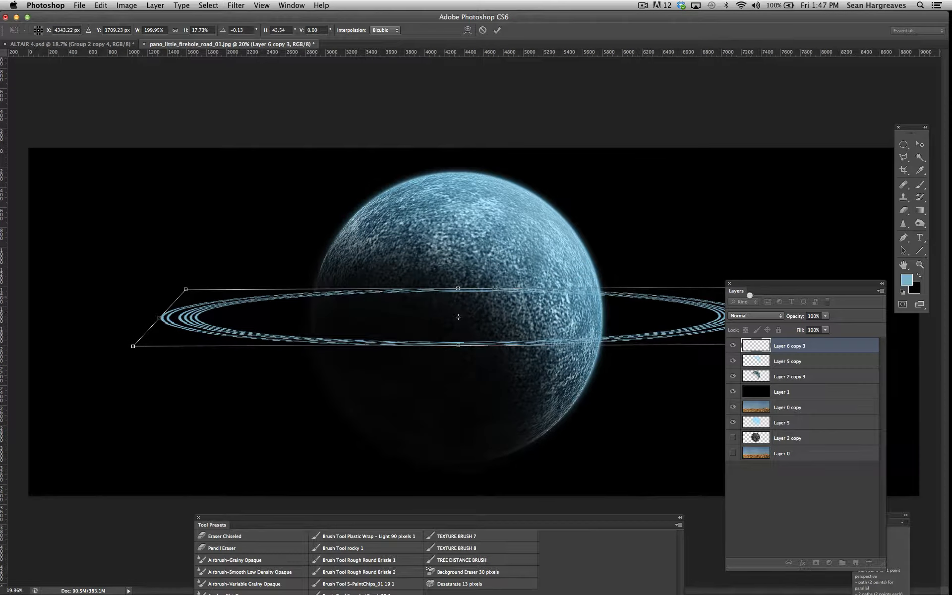
drag(763, 287, 787, 399)
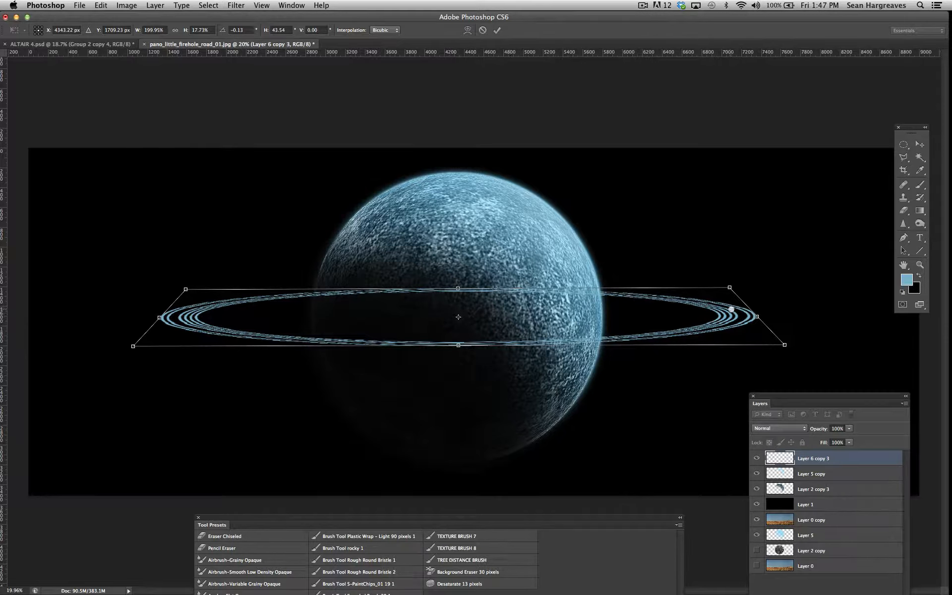
drag(756, 316, 733, 314)
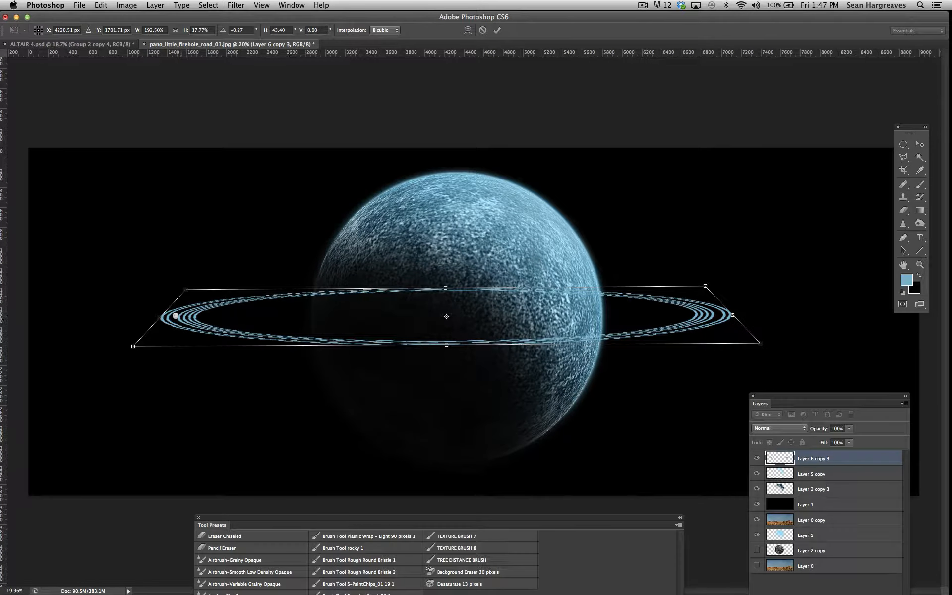
drag(159, 317, 187, 314)
Rotate the rings about 22° counterclockwise, apply the transform, and move the layer list clear of the rings.
click(102, 5)
mouse_move(124, 224)
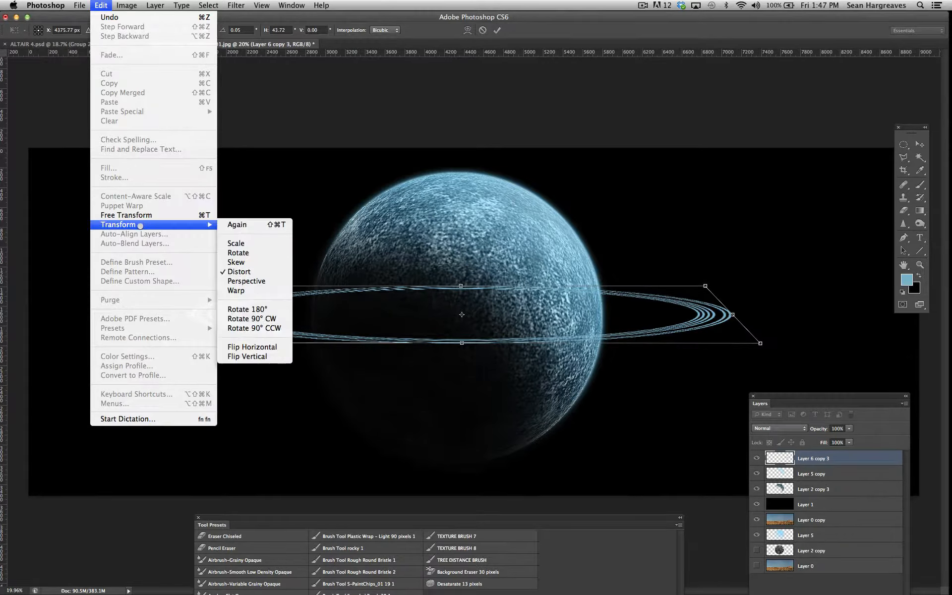
click(242, 253)
drag(732, 314, 692, 227)
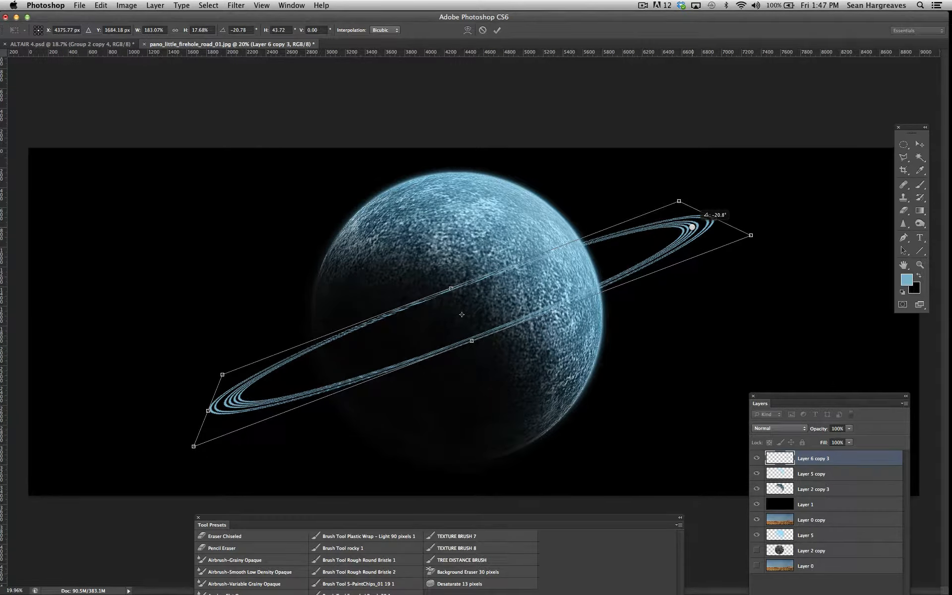
drag(692, 227, 688, 223)
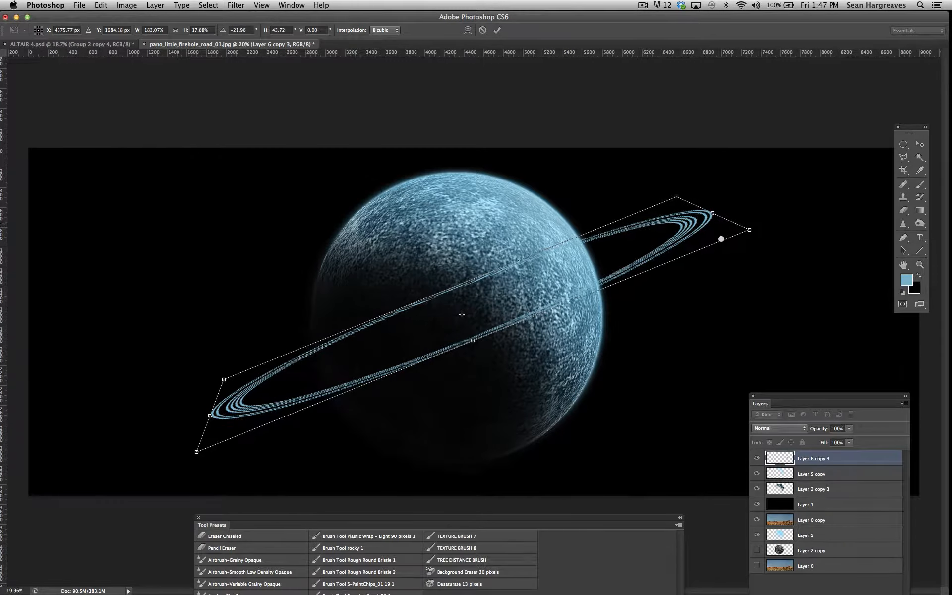
key(Return)
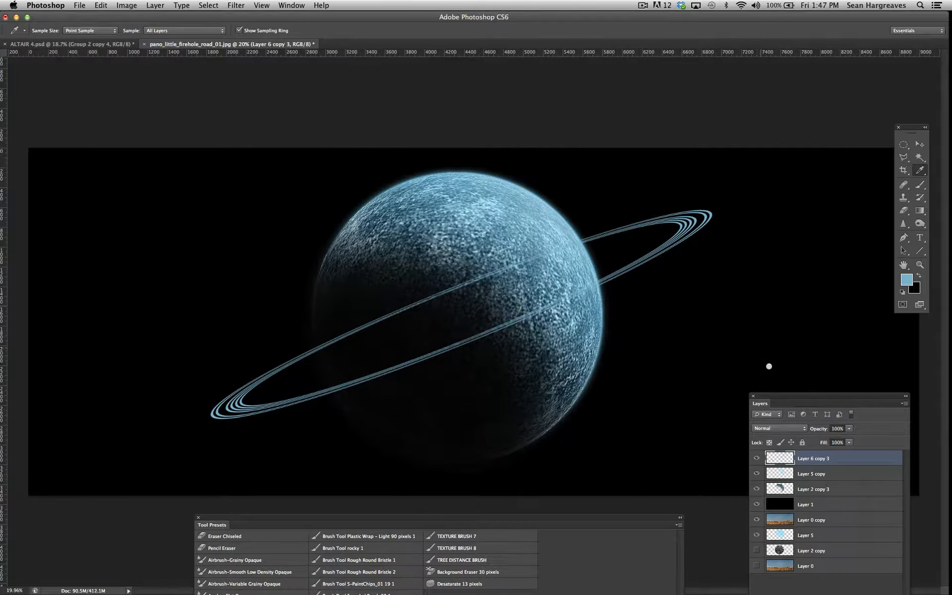
drag(787, 399, 770, 237)
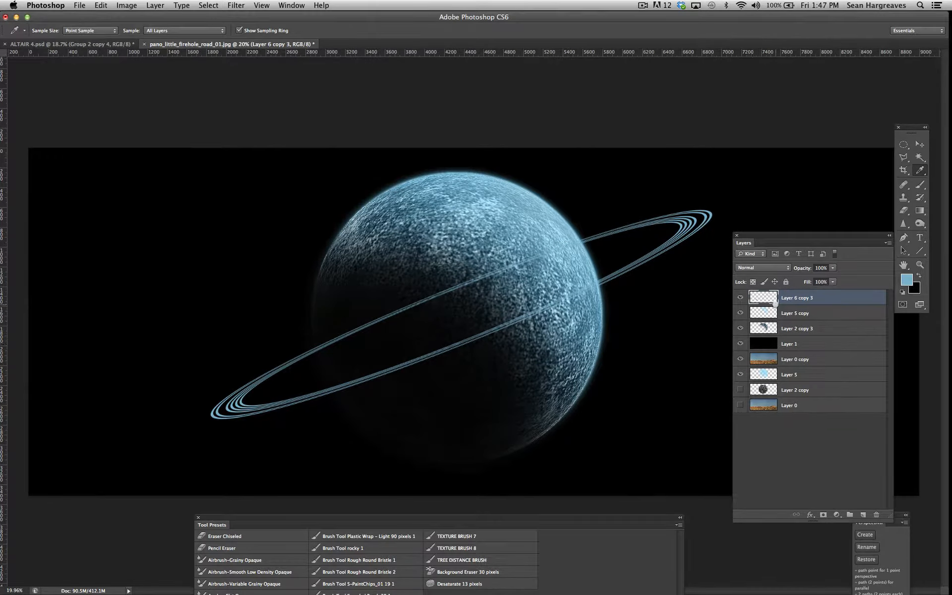
Duplicate the ring layer, place the copy hidden just above Layer 5 as a backup, and reselect the original Layer 6 copy 3.
click(150, 7)
click(152, 20)
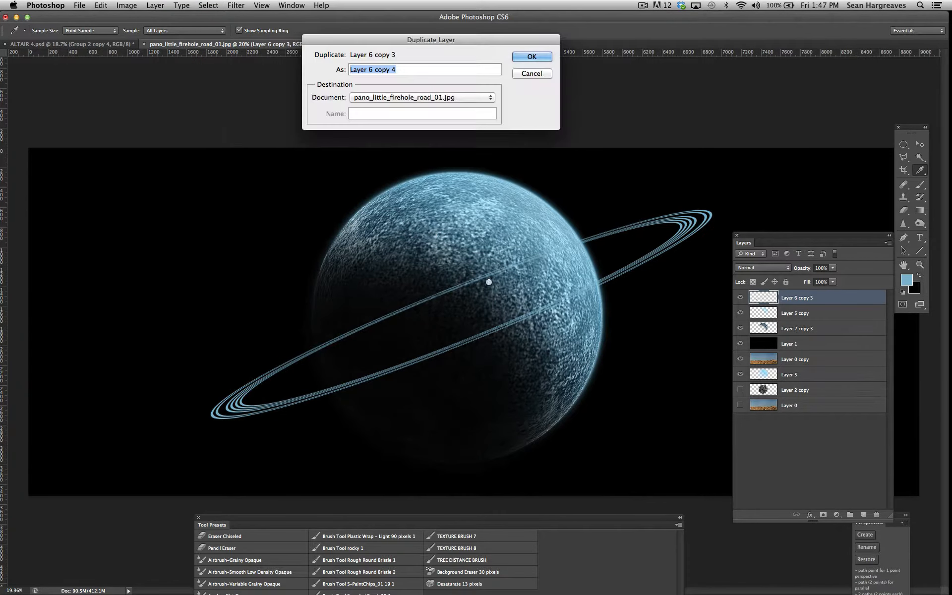
key(Return)
drag(794, 298, 740, 374)
click(793, 297)
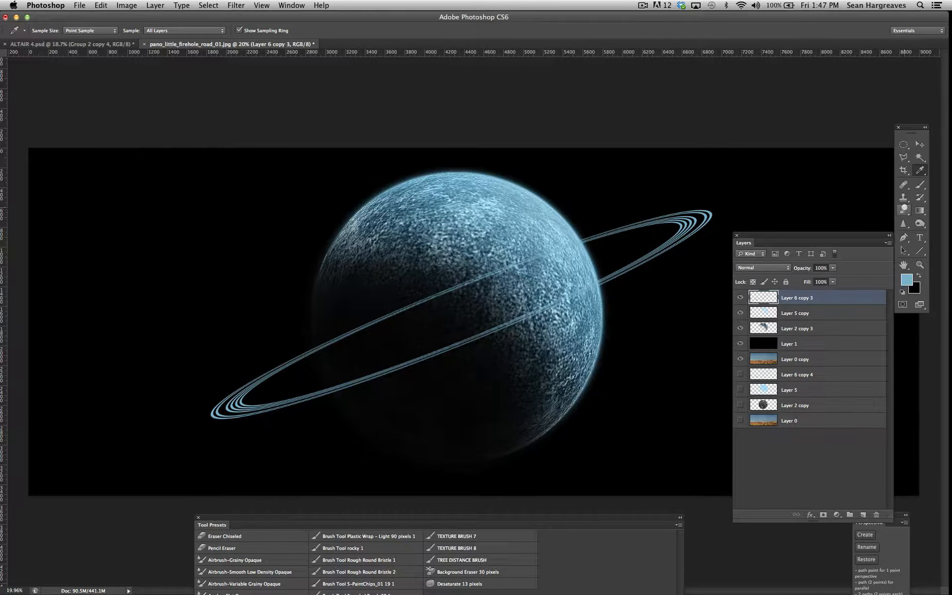
Erase the upper ring band where it passes behind the planet, using a hard round eraser at 200 px.
click(903, 210)
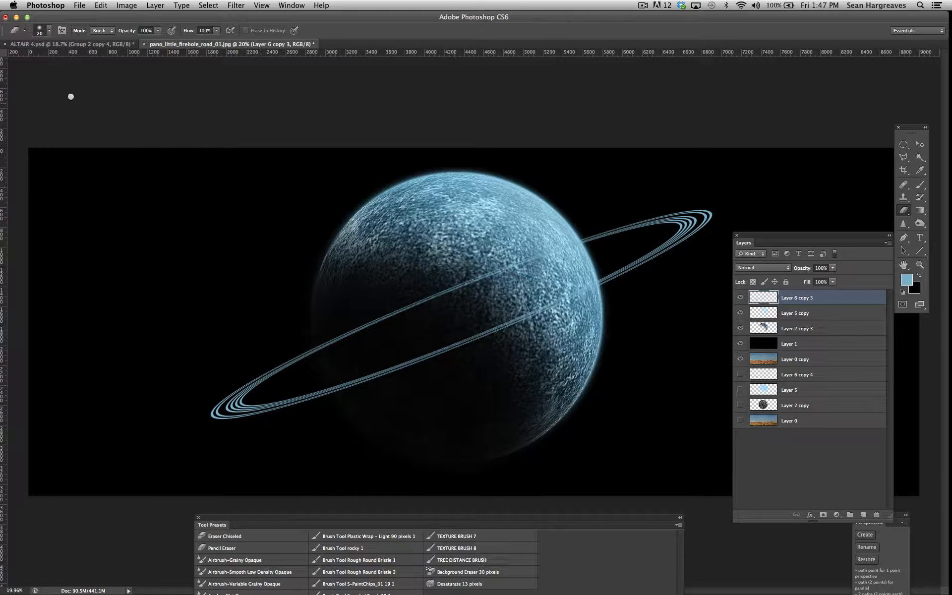
click(49, 31)
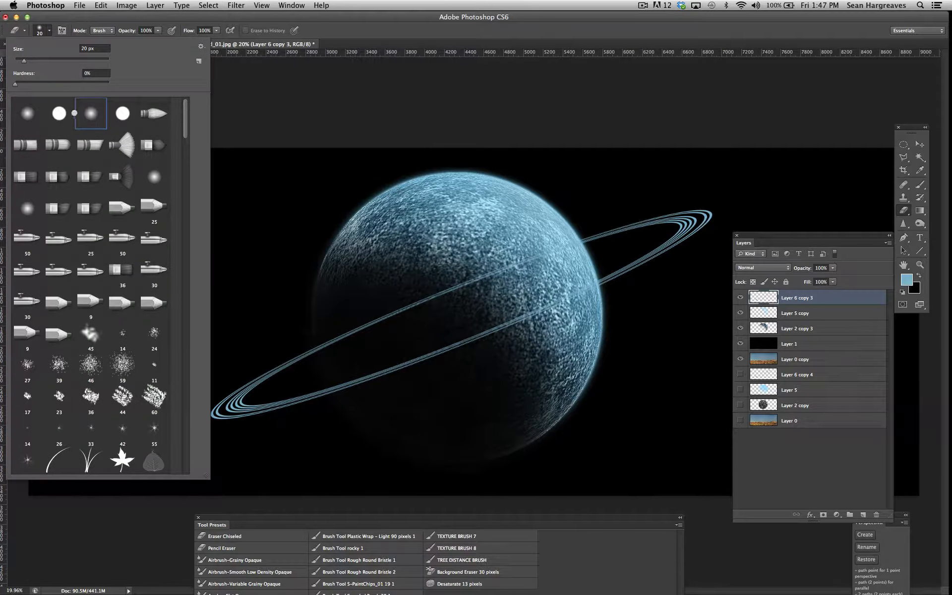
click(59, 113)
click(353, 112)
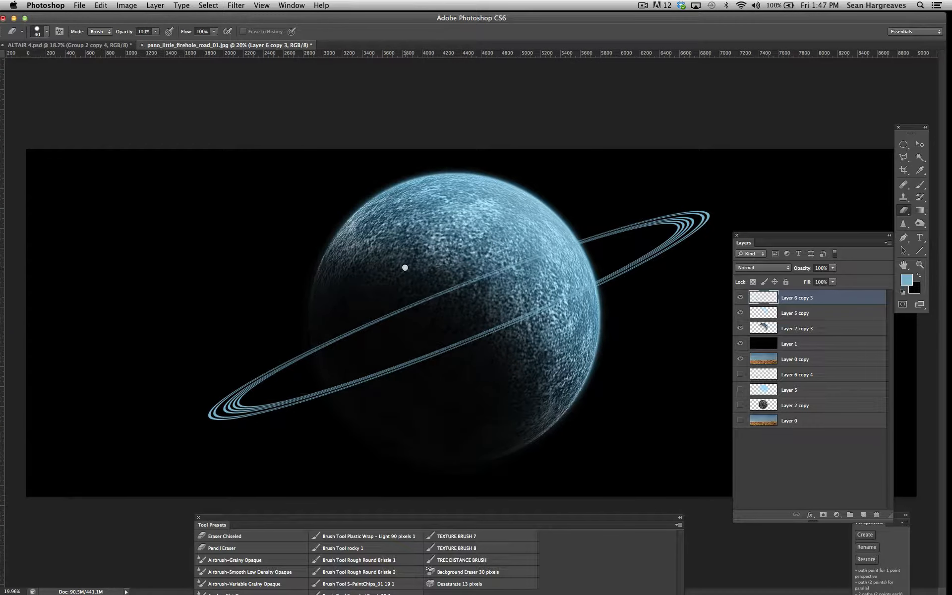
key(bracketright)
key(bracketright)
key(bracketright)
key(bracketright)
key(bracketright)
key(bracketleft)
key(bracketleft)
mouse_move(422, 302)
mouse_down()
mouse_move(505, 250)
mouse_move(551, 250)
mouse_up()
Erase the leftover stub of the upper ring band back to the planet's left edge with a 125 px eraser.
key(bracketleft)
key(bracketleft)
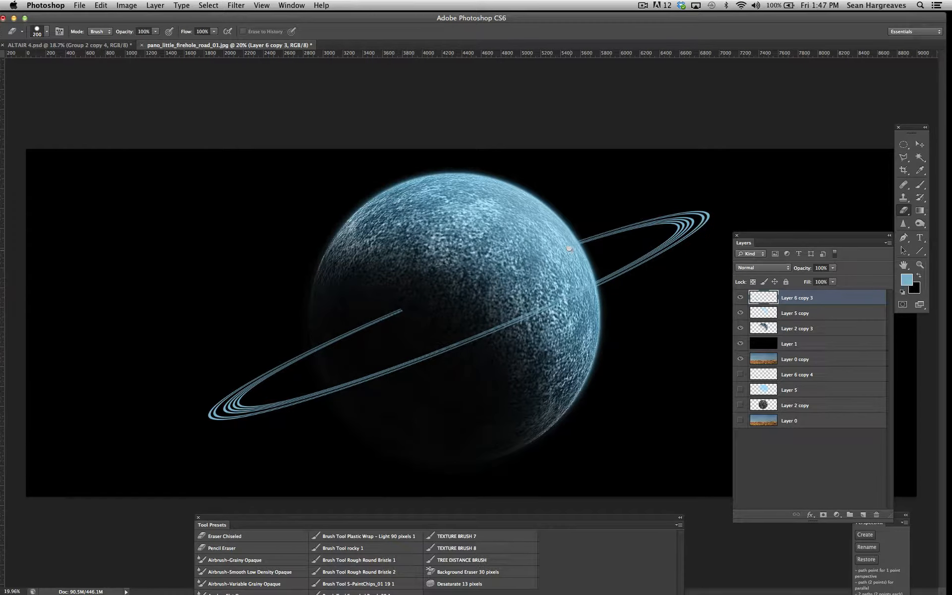
mouse_move(425, 302)
mouse_down()
mouse_move(353, 332)
mouse_move(431, 311)
mouse_up()
click(920, 265)
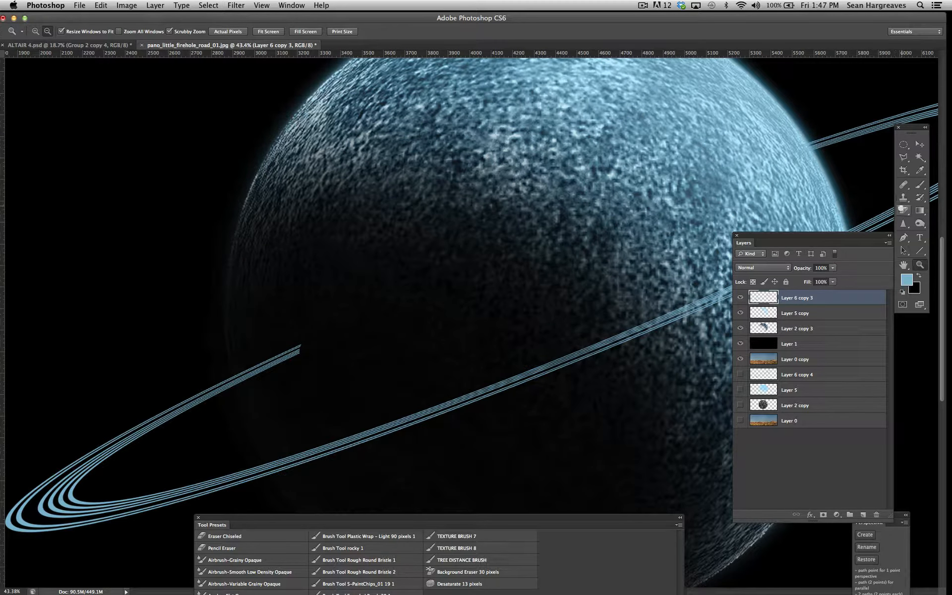
click(902, 209)
mouse_move(291, 351)
mouse_down()
mouse_move(274, 382)
mouse_move(257, 370)
mouse_move(243, 380)
mouse_up()
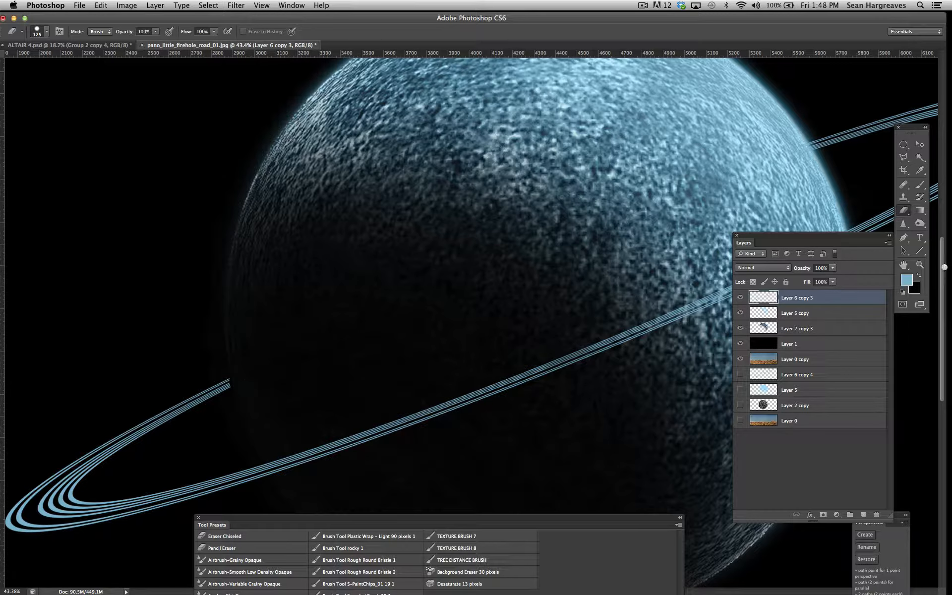
click(920, 265)
drag(586, 270, 543, 276)
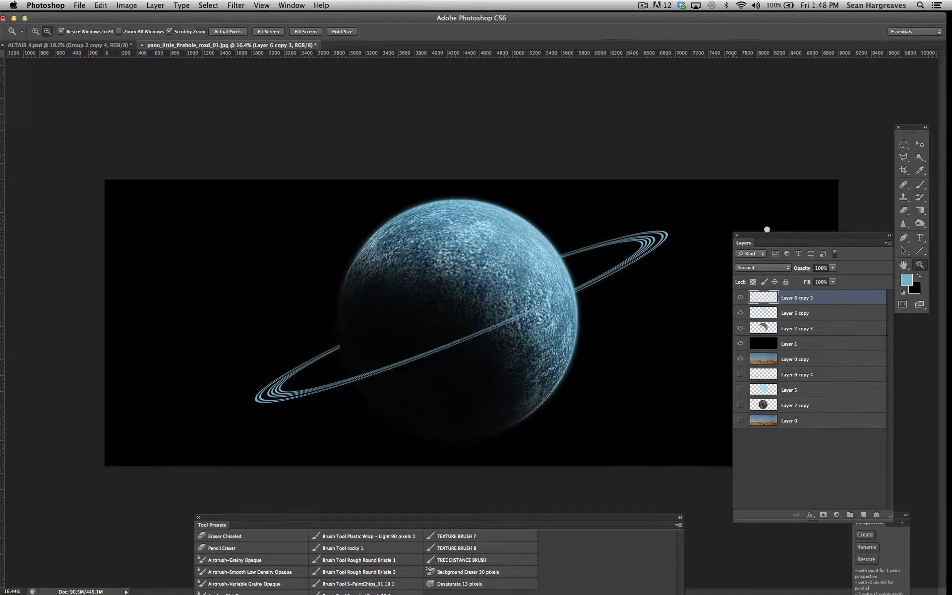
Outline the left end of the rings with the Polygonal Lasso, delete that part, and clear the selection.
click(903, 198)
click(903, 157)
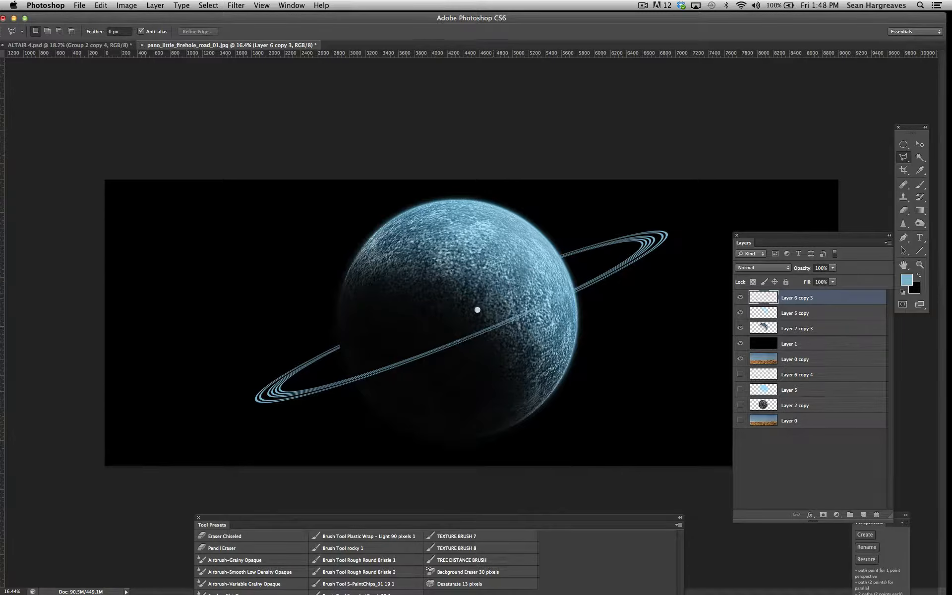
click(447, 336)
click(300, 415)
click(242, 421)
click(226, 412)
click(347, 350)
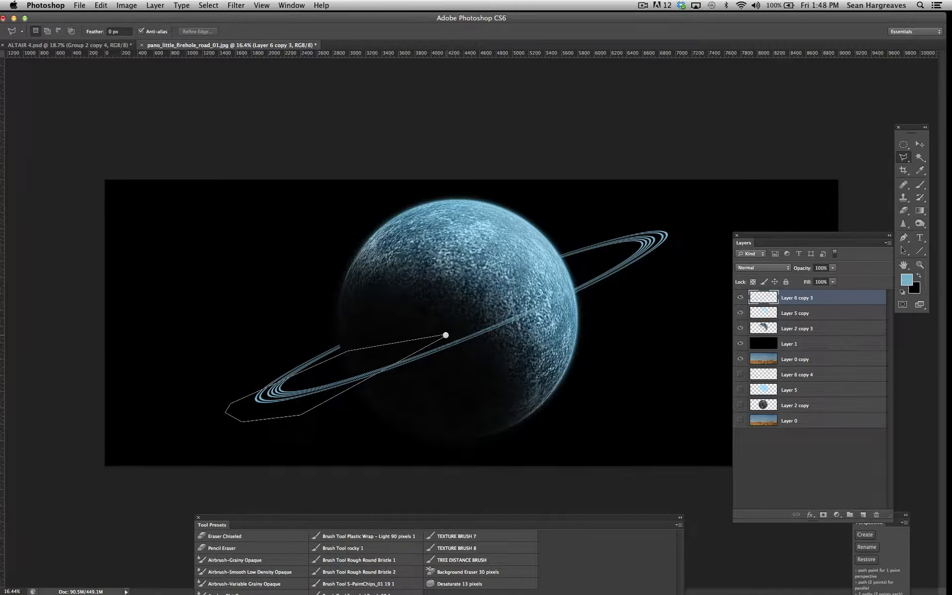
click(445, 335)
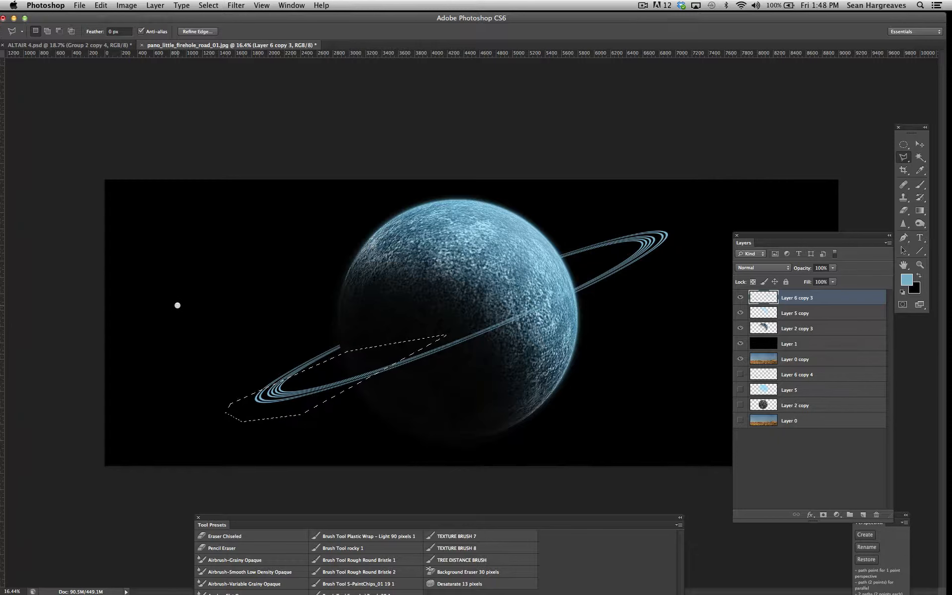
key(Delete)
click(208, 5)
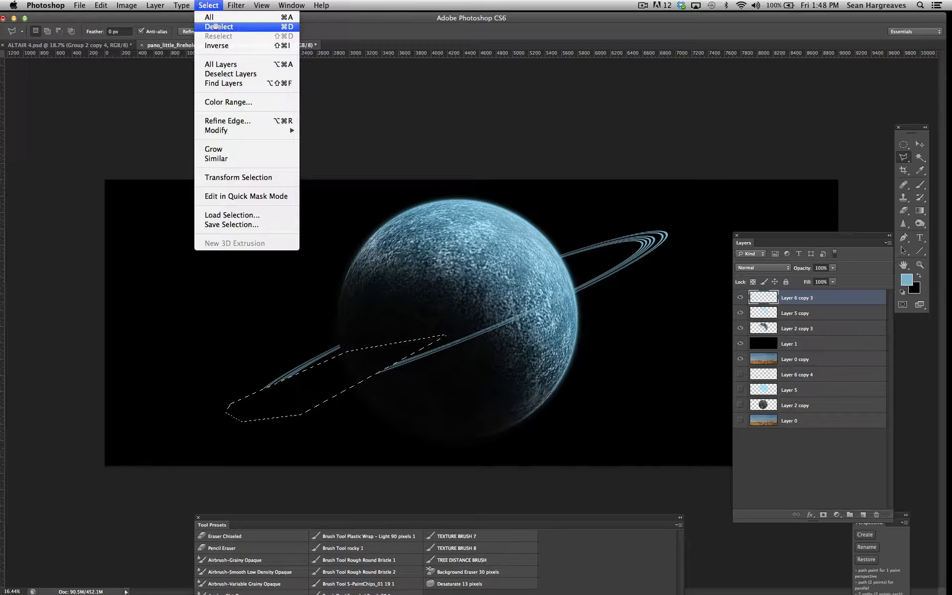
click(216, 27)
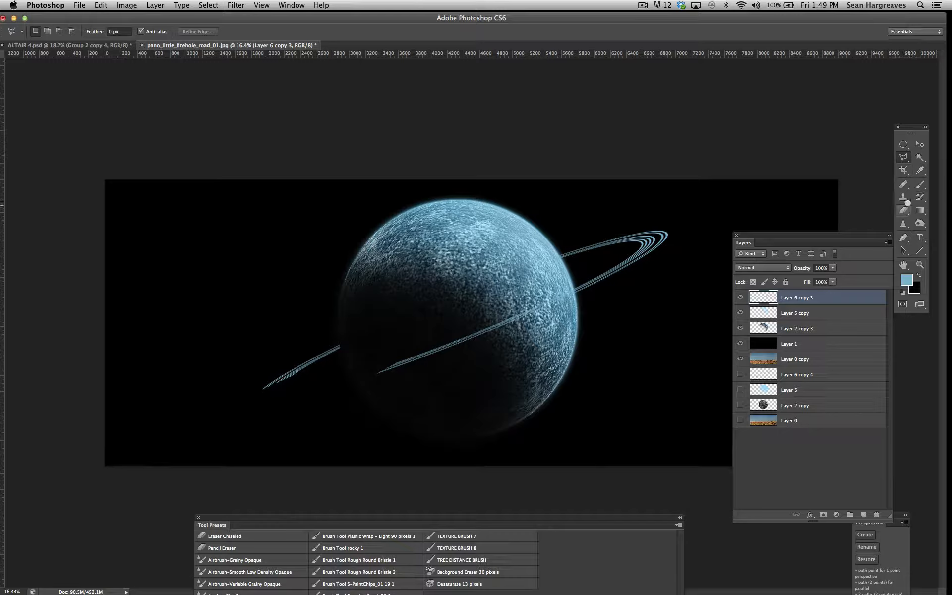
Fade the remaining ring pieces on the planet's shadow side with a soft round 700 px eraser at 29% opacity.
click(902, 210)
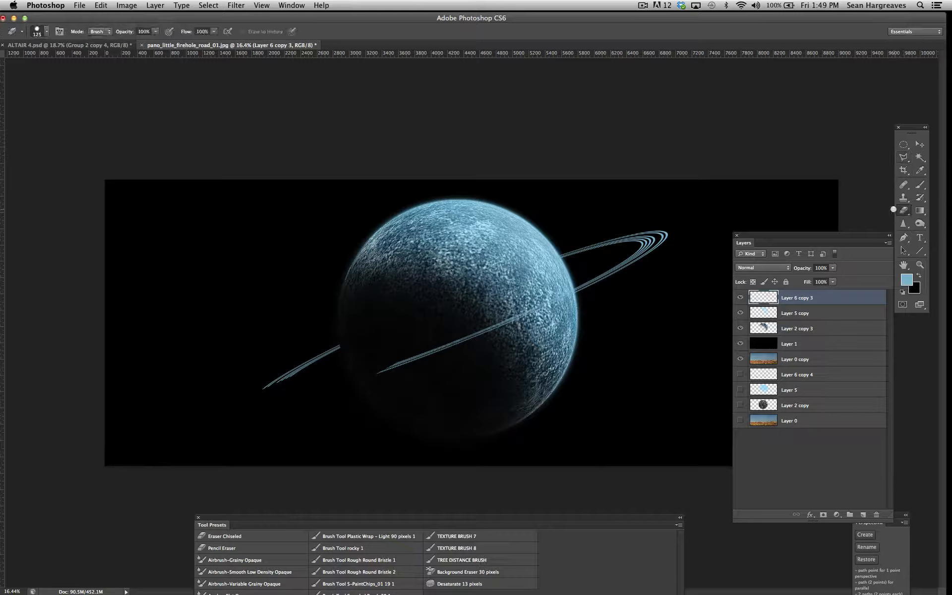
click(47, 31)
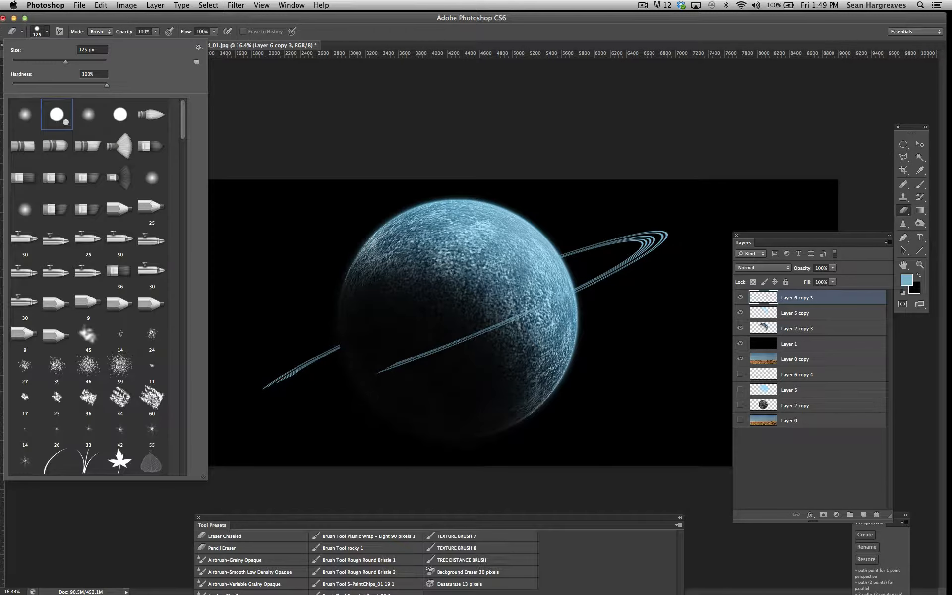
click(89, 115)
click(389, 294)
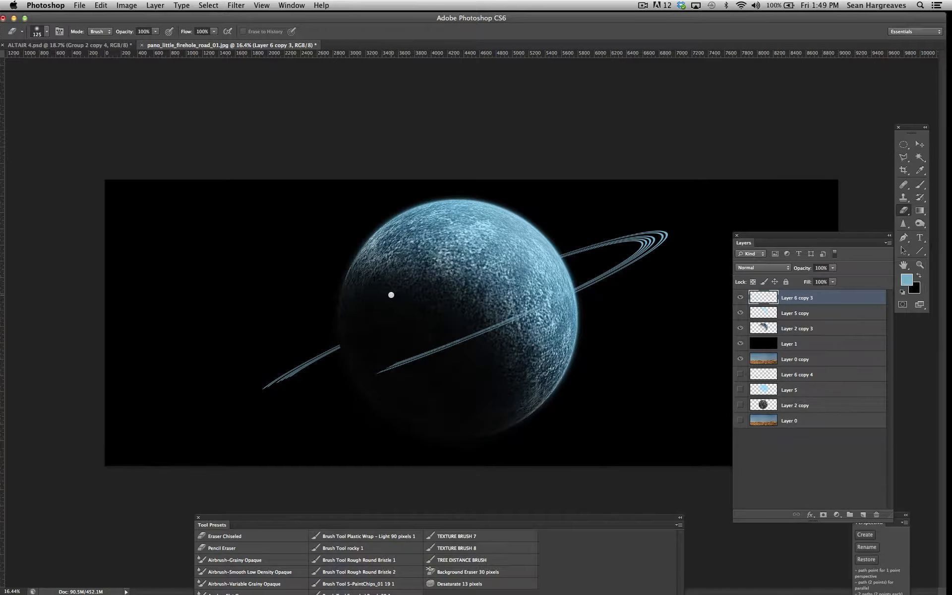
key(bracketright)
key(bracketright)
drag(155, 31, 131, 41)
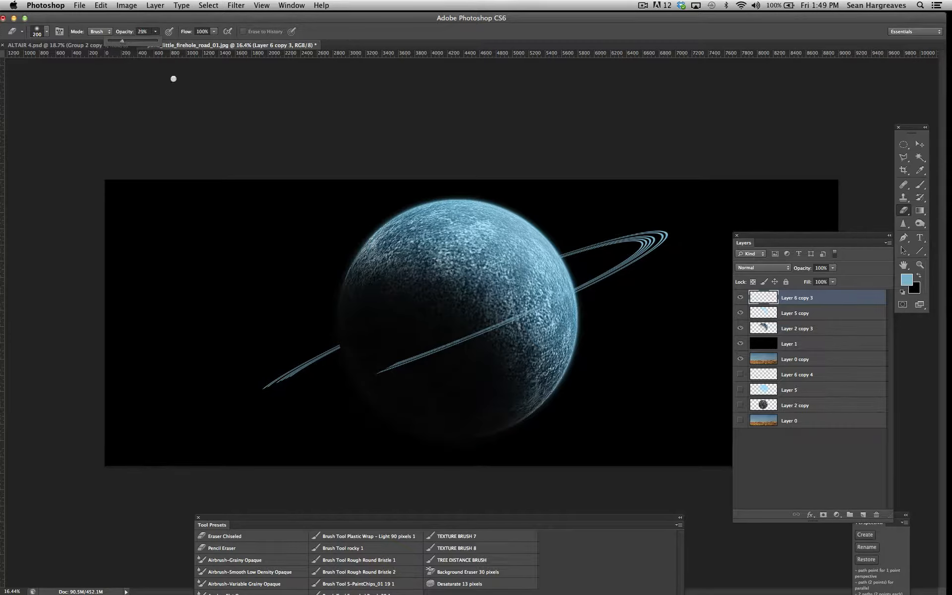
key(bracketright)
key(bracketright)
key(bracketright)
key(bracketright)
key(bracketright)
key(bracketright)
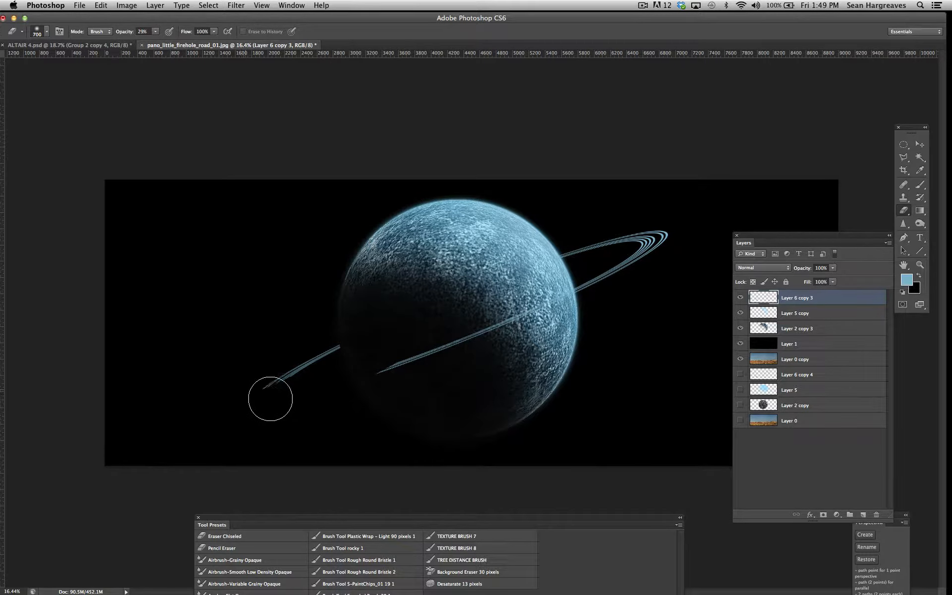
mouse_move(270, 399)
mouse_down()
mouse_move(329, 350)
mouse_move(246, 400)
mouse_up()
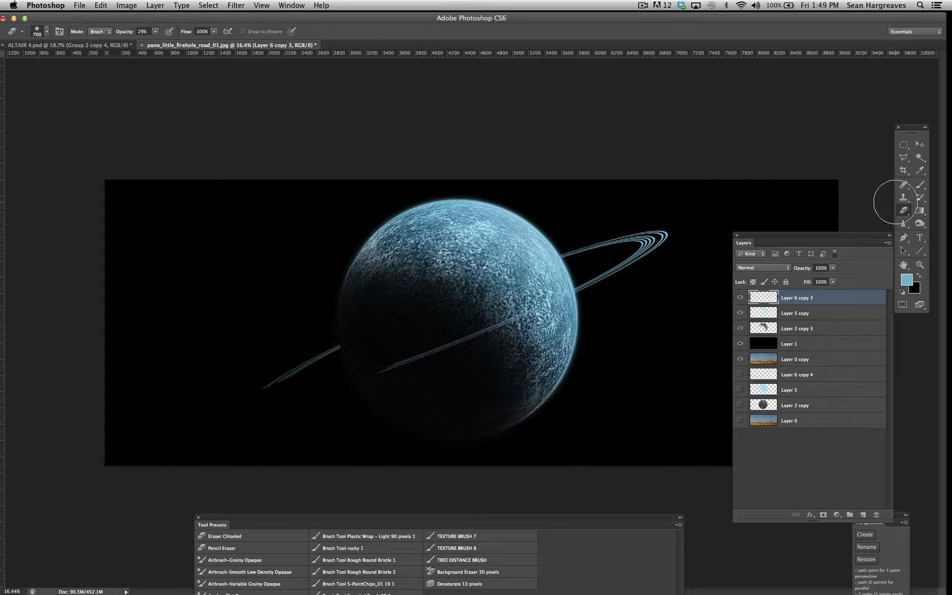
Lower the opacity of Layer 6 copy 3 to 80% and duplicate the layer.
drag(832, 268, 829, 278)
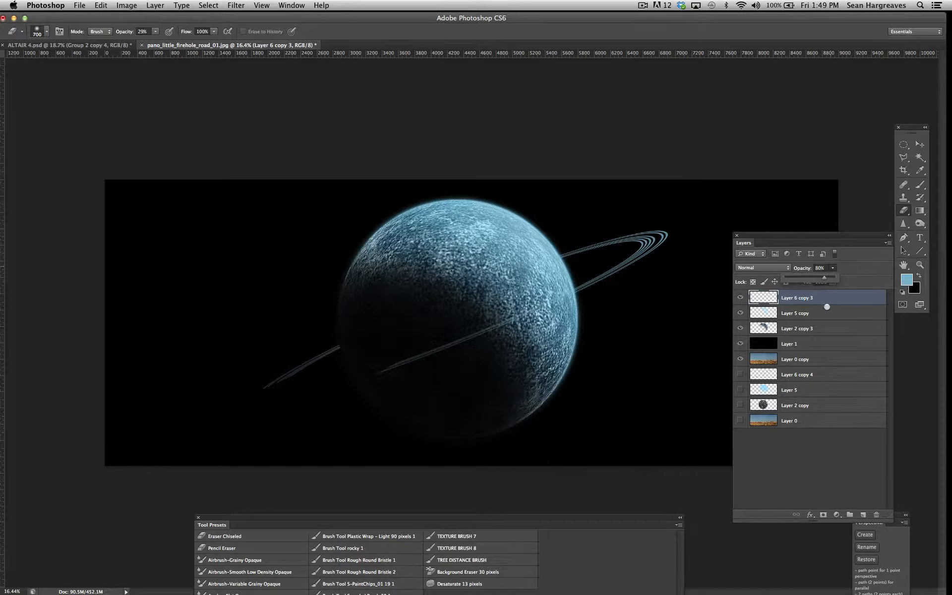
click(158, 5)
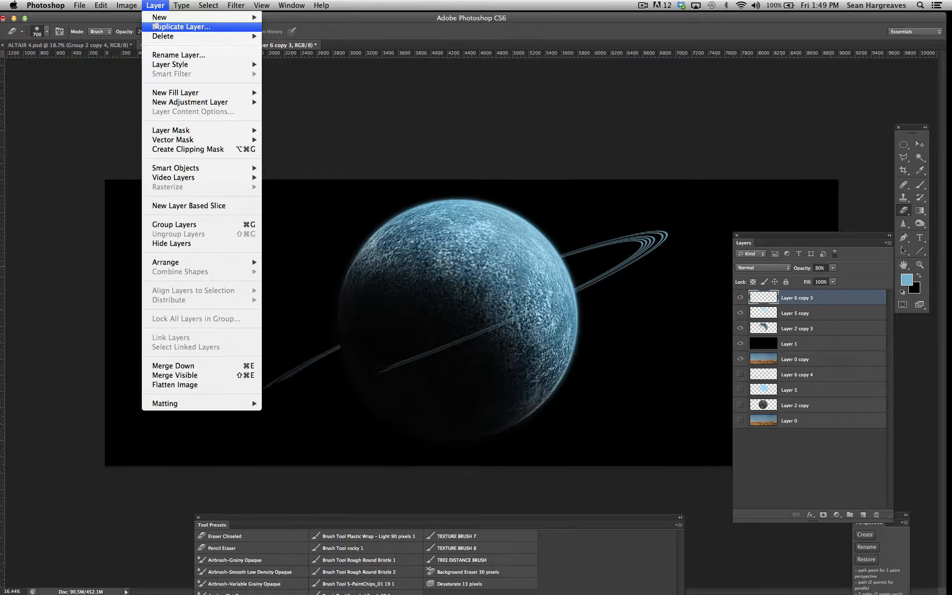
click(156, 25)
key(Return)
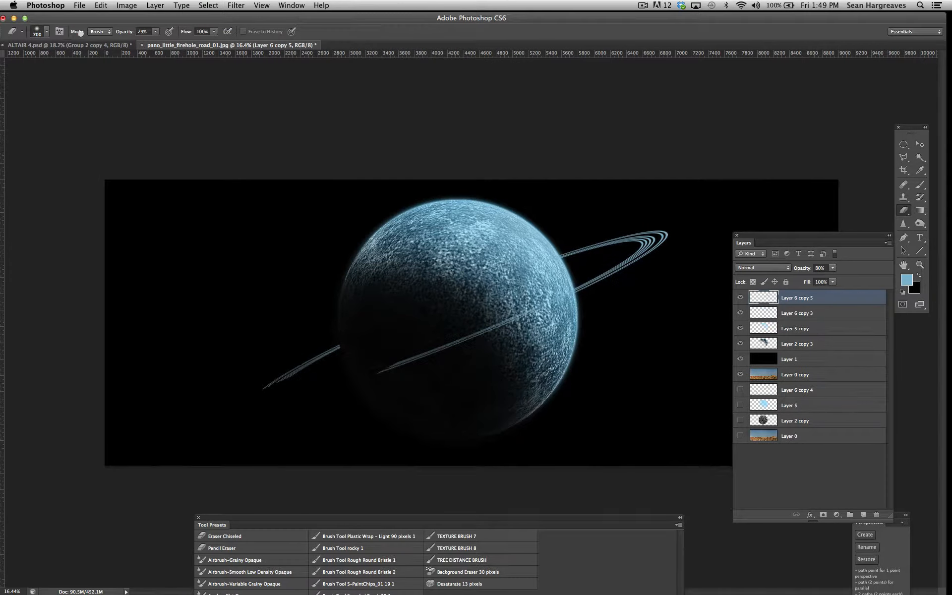
Brighten the duplicated ring layer with a Brightness/Contrast adjustment of brightness 42.
click(124, 5)
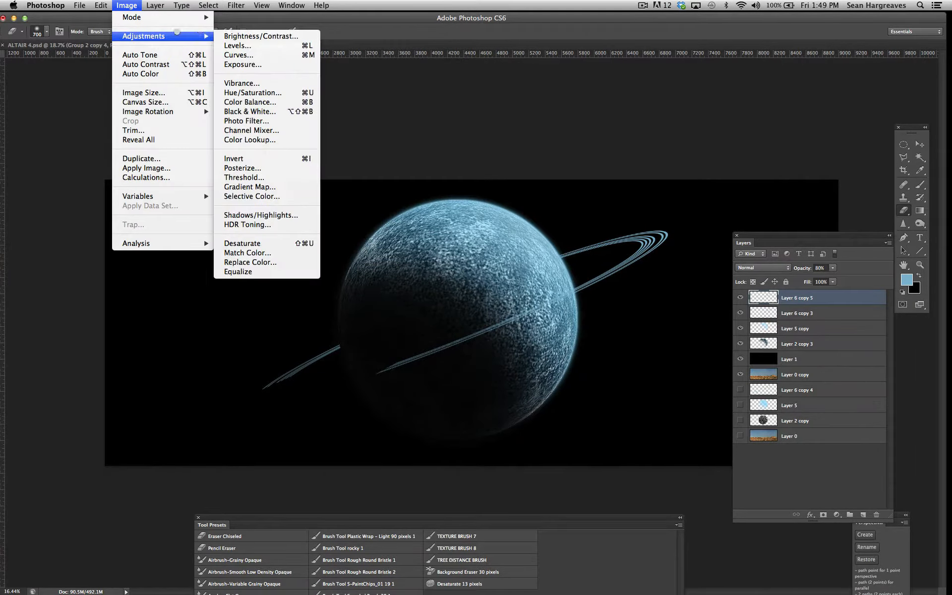
mouse_move(189, 35)
click(243, 36)
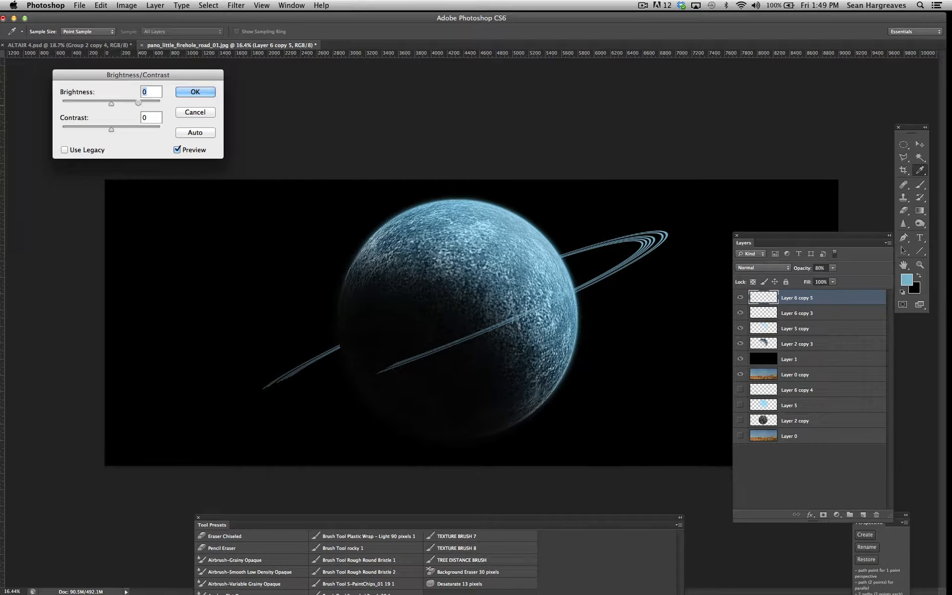
key(Up)
key(Up)
key(Up)
key(Up)
key(Up)
key(Up)
key(Up)
key(Up)
key(Up)
key(Up)
key(Up)
key(Up)
key(Up)
key(Up)
key(Up)
key(Up)
key(Up)
key(Up)
key(Up)
key(Up)
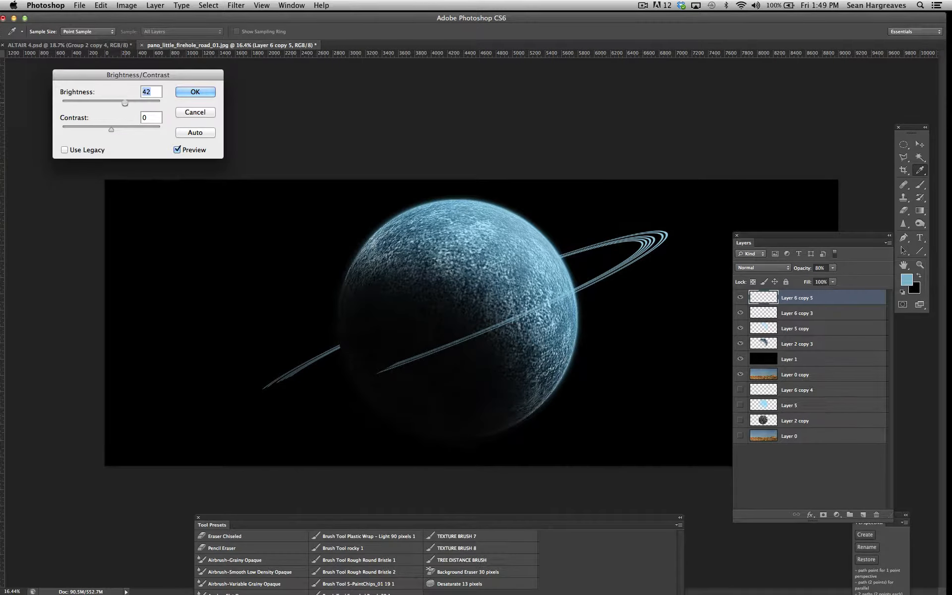
key(Return)
key(e)
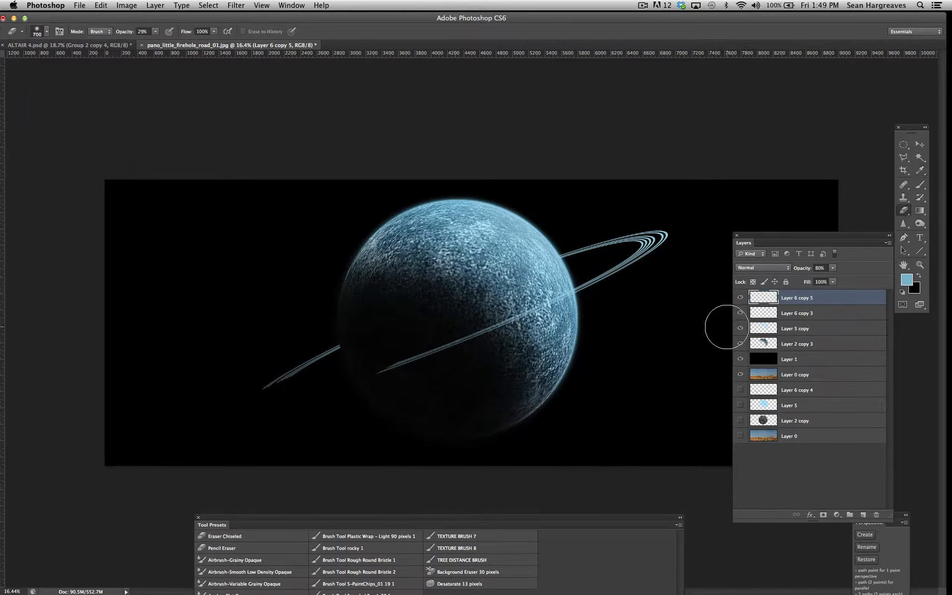
With Layer 6 copy 3 temporarily hidden, fade the duplicate's shadow-side and planet-adjacent ring parts using a soft eraser enlarged to 900 px.
click(739, 313)
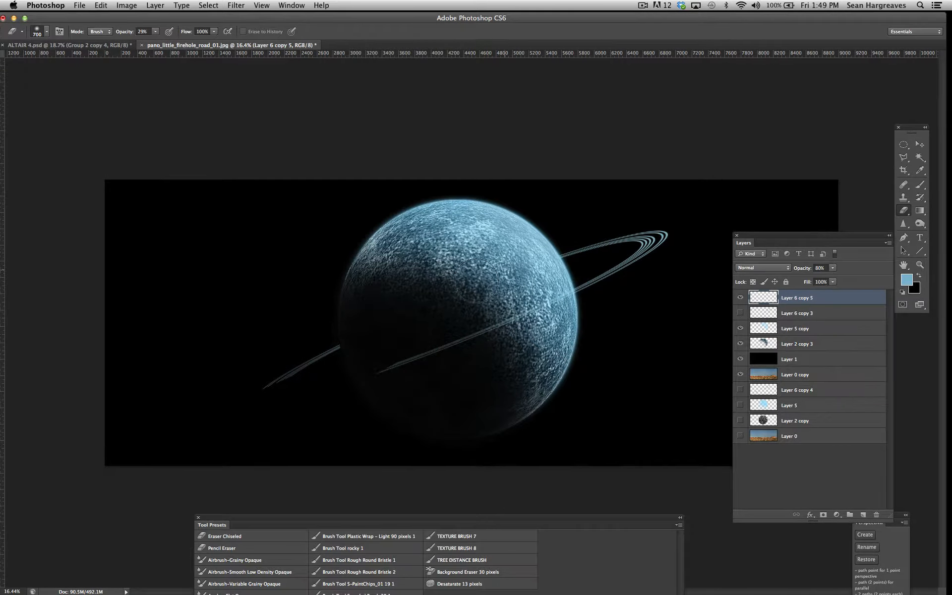
mouse_move(450, 352)
mouse_down()
mouse_move(409, 366)
mouse_move(537, 333)
mouse_move(449, 351)
mouse_move(609, 289)
mouse_move(326, 388)
mouse_move(417, 365)
mouse_move(249, 396)
mouse_move(226, 385)
mouse_move(342, 336)
mouse_move(414, 321)
mouse_move(215, 408)
mouse_move(565, 301)
mouse_move(476, 289)
mouse_move(412, 357)
mouse_up()
key(bracketright)
key(bracketright)
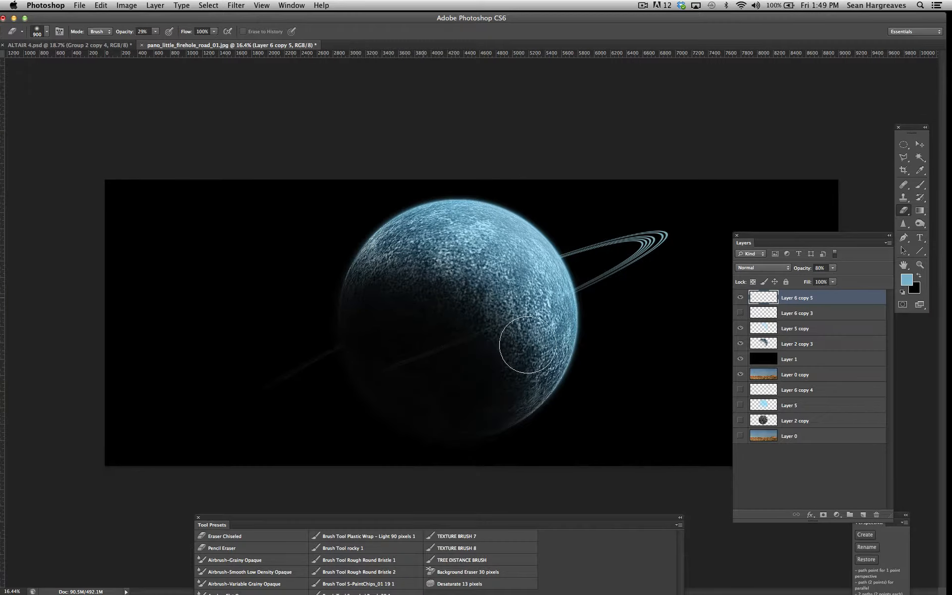
mouse_move(623, 303)
mouse_down()
mouse_move(533, 332)
mouse_move(555, 268)
mouse_move(538, 255)
mouse_up()
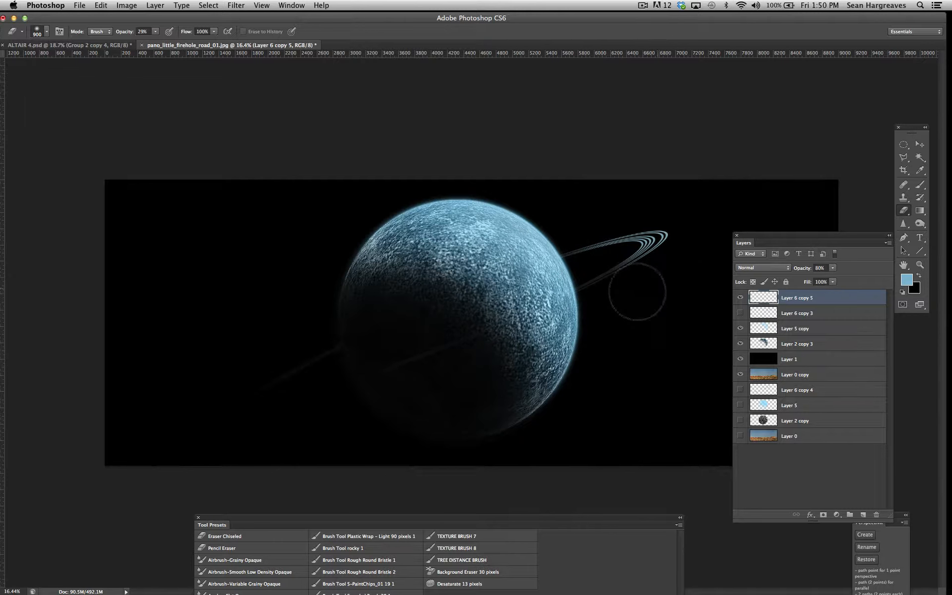
click(740, 312)
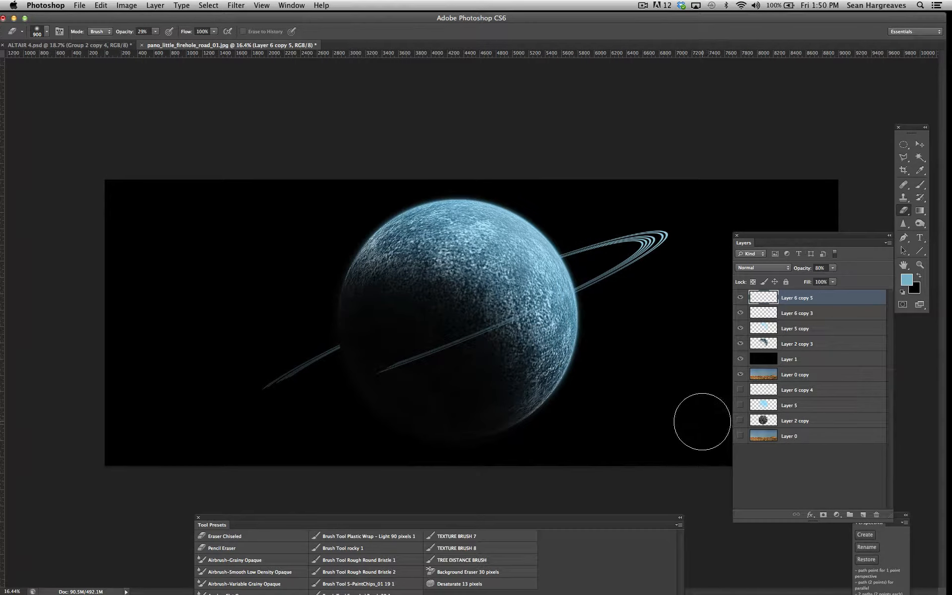
Merge the two ring layers, Layer 6 copy 5 and Layer 6 copy 3, into one.
shift+click(817, 314)
click(153, 6)
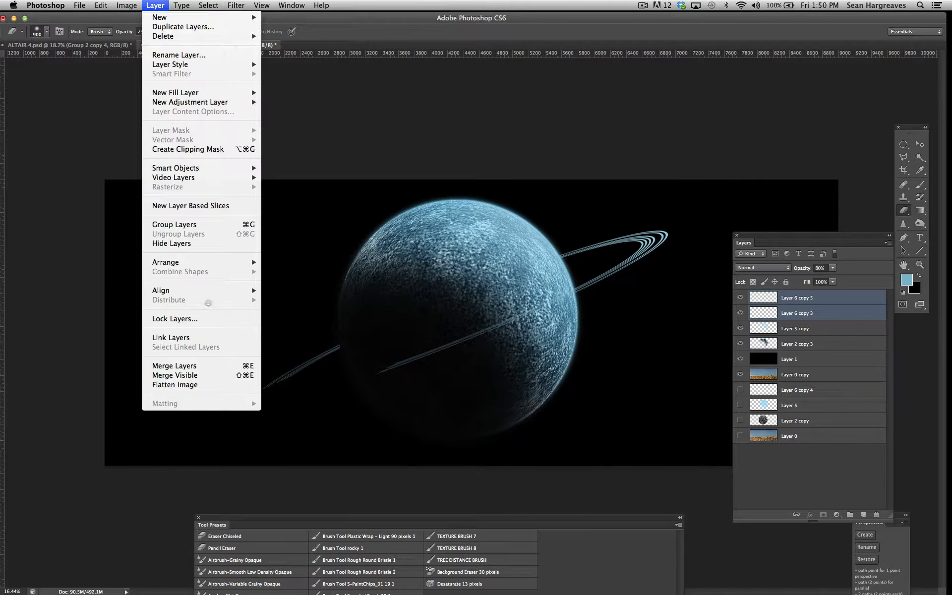
key(super+e)
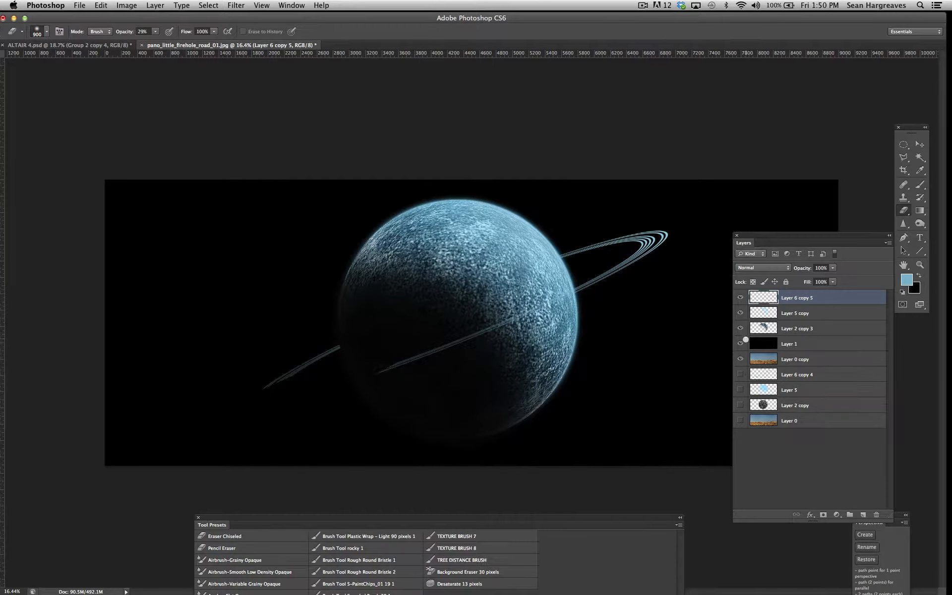
Hide the black Layer 1 to reveal the desert landscape behind the planet, and shift the layer list away from the image.
click(740, 311)
click(740, 312)
click(740, 343)
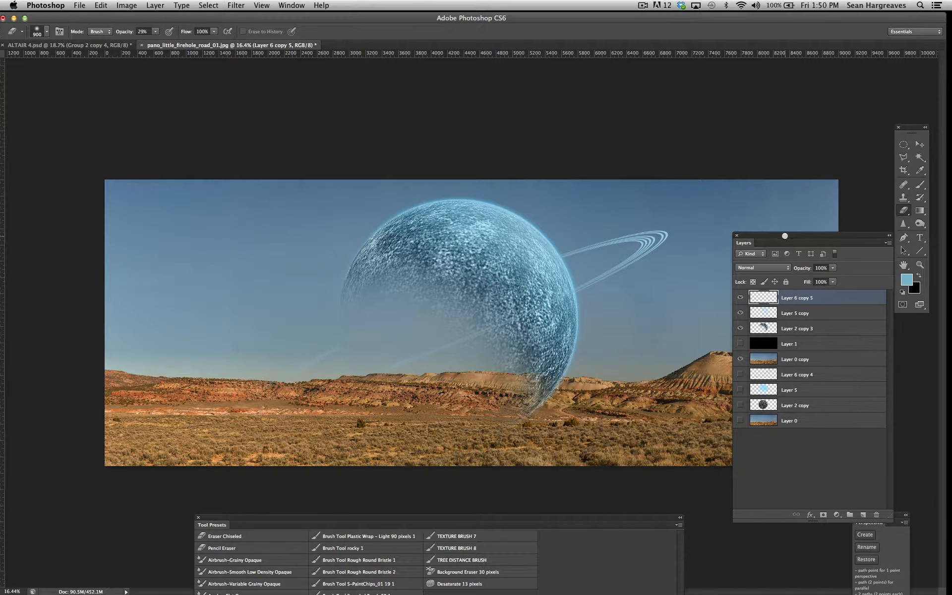
drag(782, 236, 799, 225)
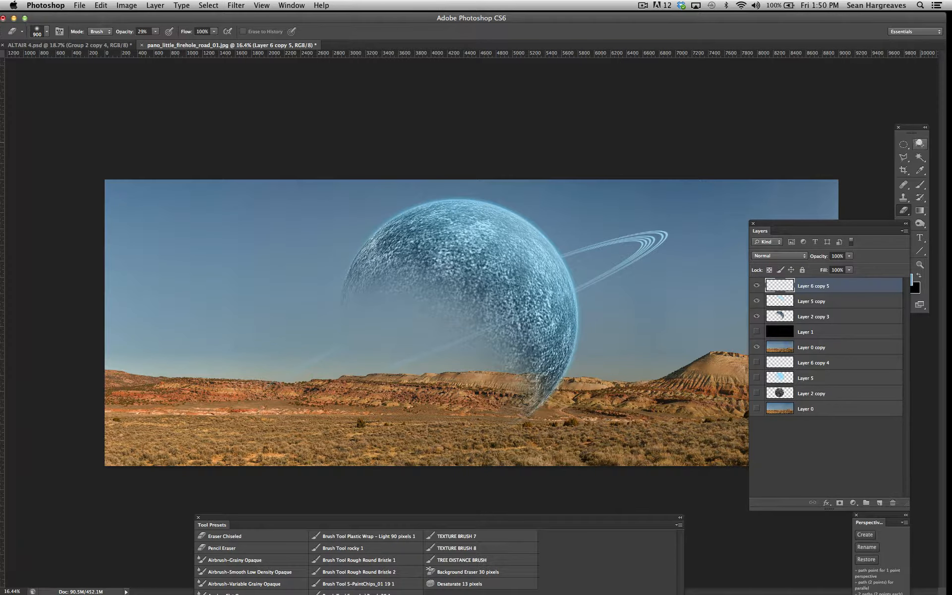
Move Layer 6 copy 5, Layer 5 copy and Layer 2 copy 3 together so the ringed planet sits in the left part of the sky.
click(919, 144)
drag(488, 282, 447, 293)
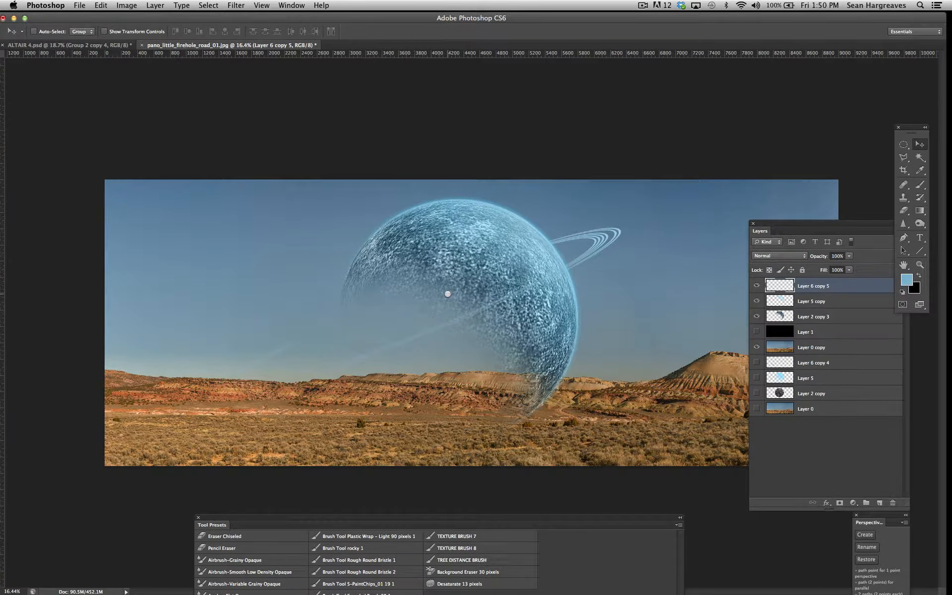
key(super+z)
shift+click(840, 316)
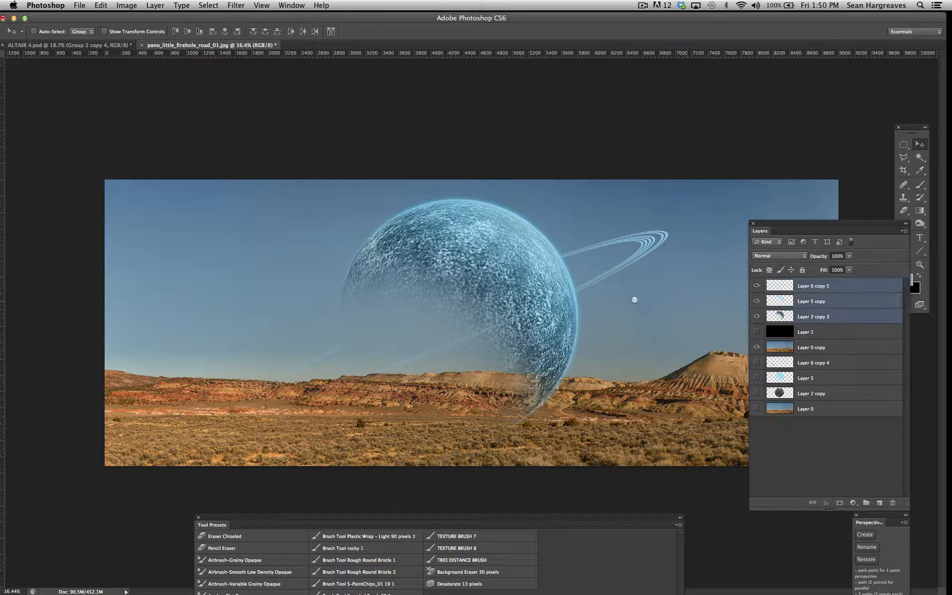
drag(502, 281, 359, 259)
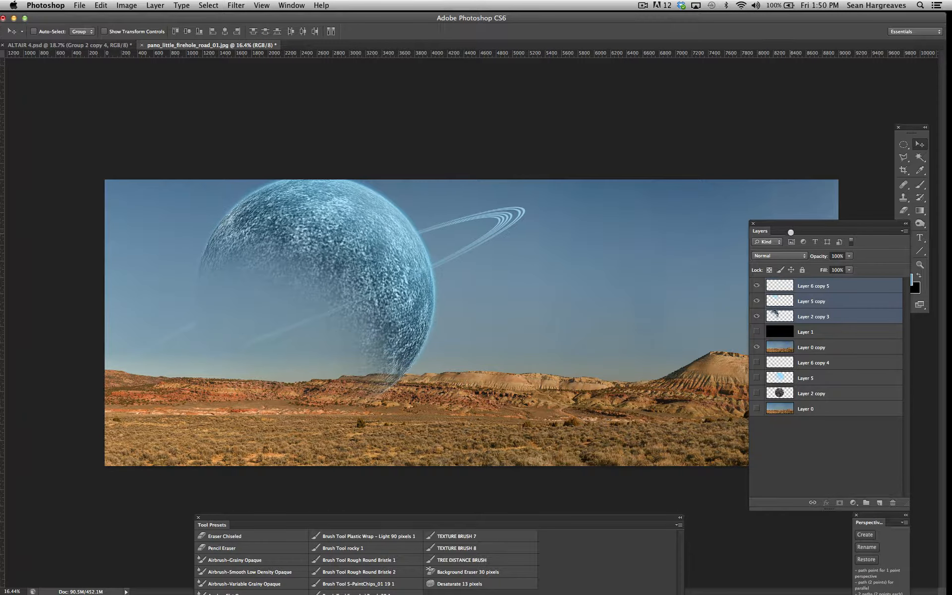
drag(789, 228, 732, 421)
drag(335, 244, 352, 265)
Scale the three selected planet layers to 80% width and height and position the planet just above the horizon on the left.
click(101, 6)
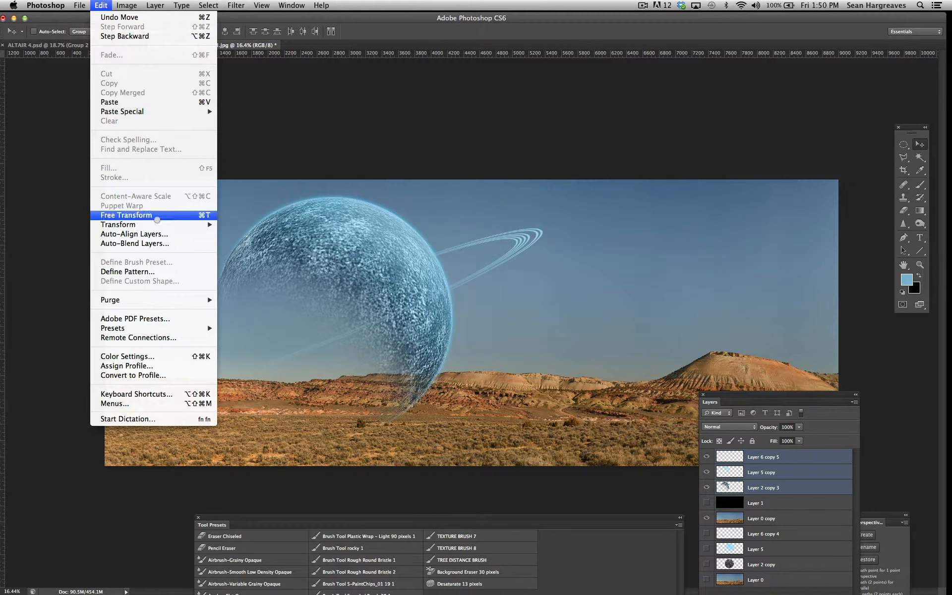
mouse_move(156, 224)
click(253, 243)
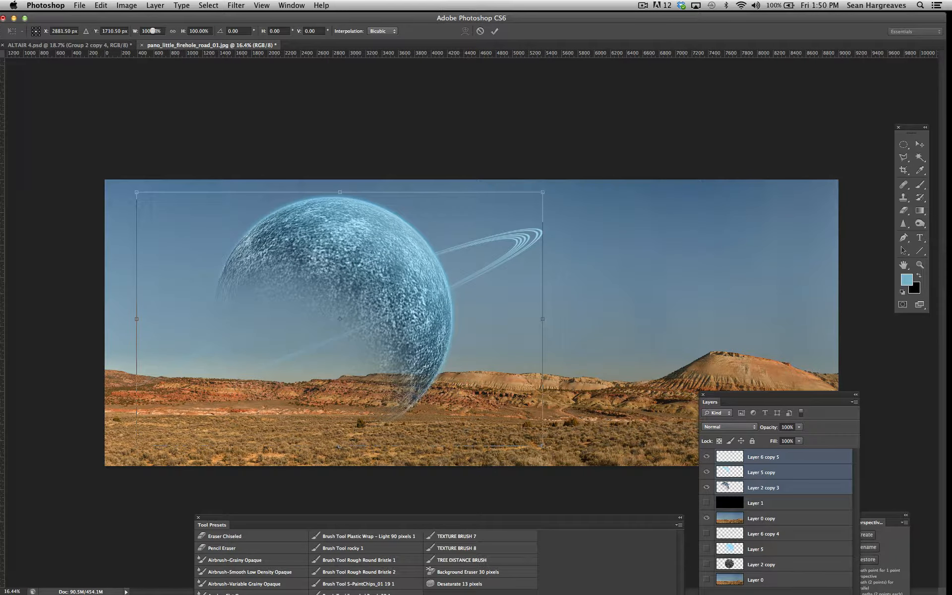
click(161, 31)
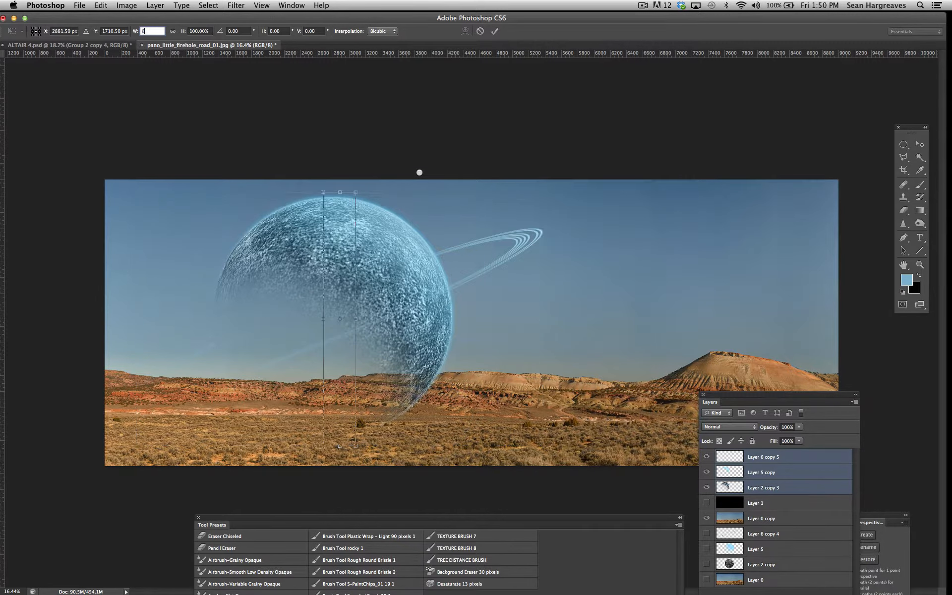
text(80)
key(Tab)
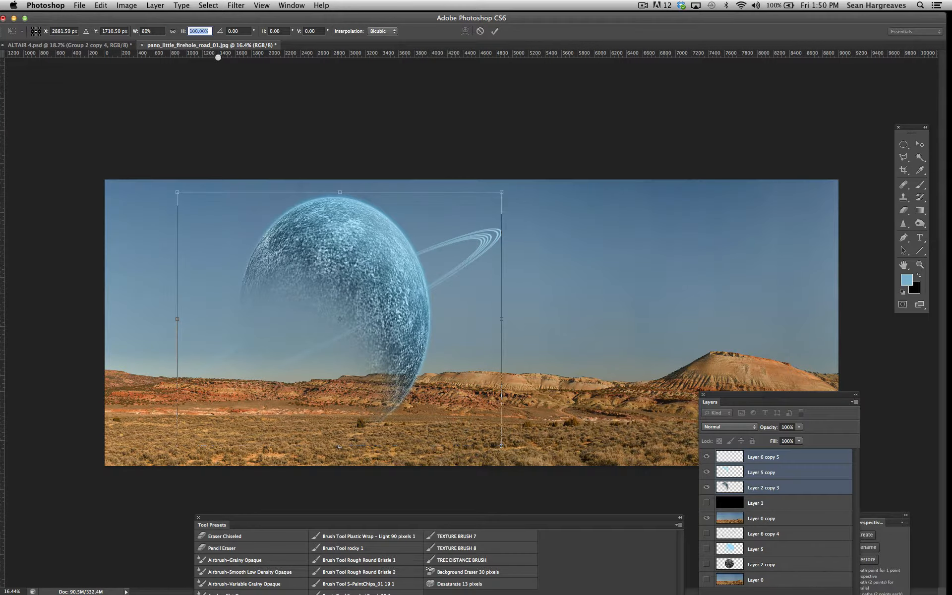
text(80)
drag(353, 227, 323, 251)
click(494, 31)
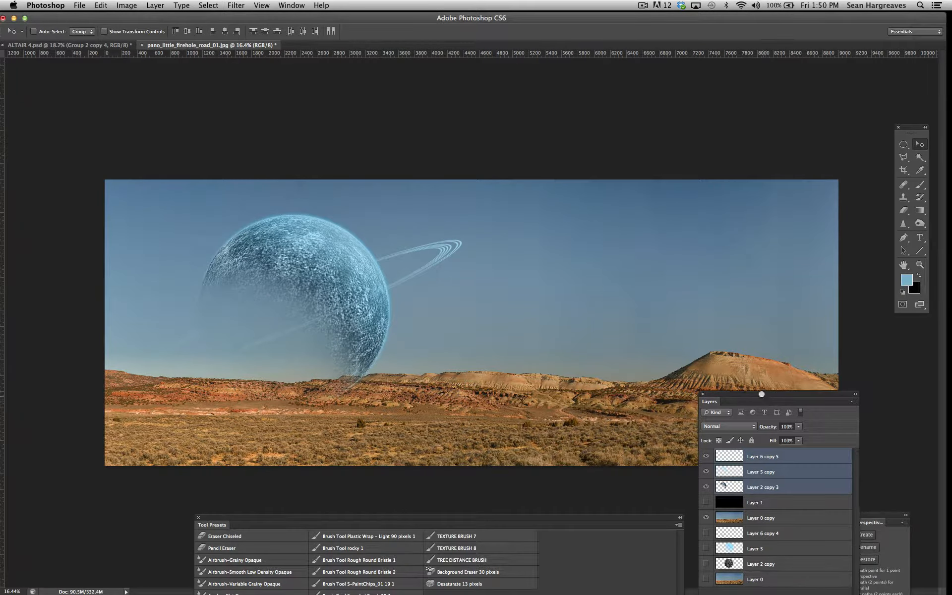
Hide the ring layer Layer 6 copy 5 and the glow layer Layer 5 copy to expose the bare planet texture.
drag(765, 401, 702, 197)
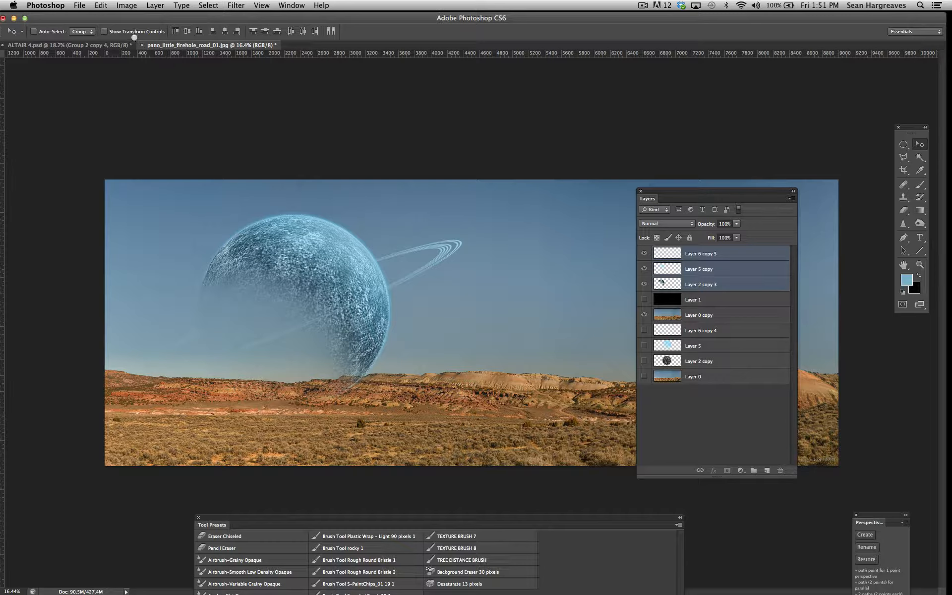
click(644, 254)
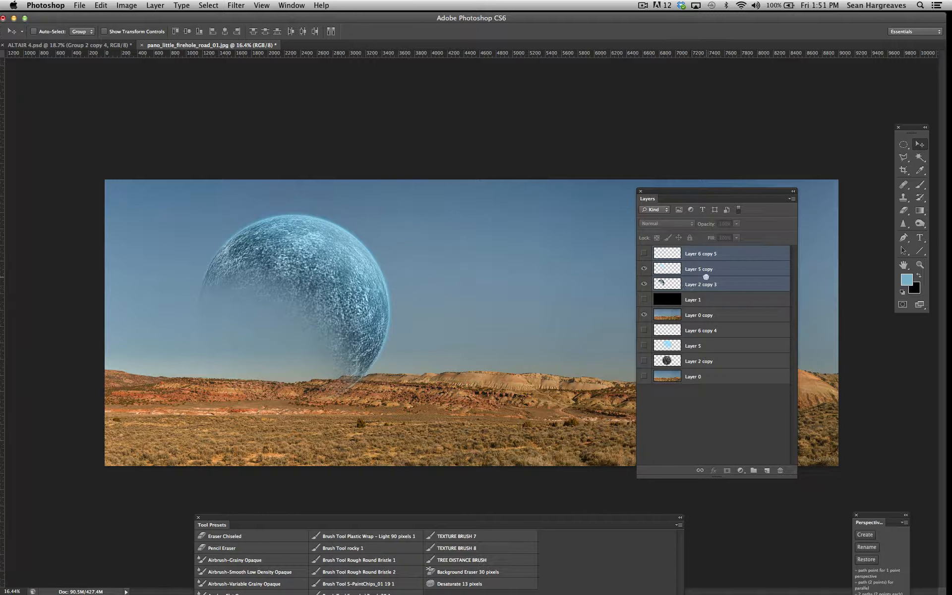
click(684, 267)
click(644, 268)
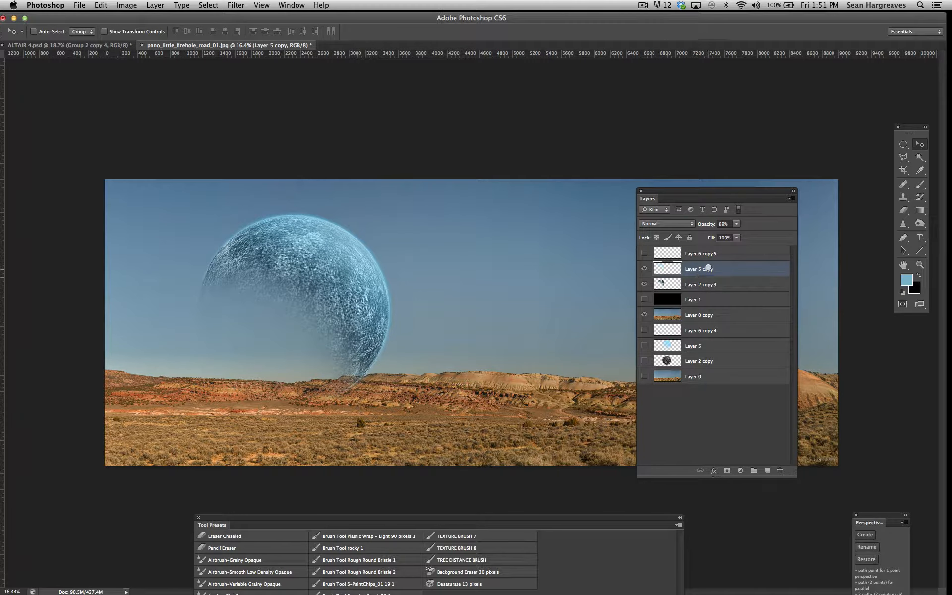
click(644, 268)
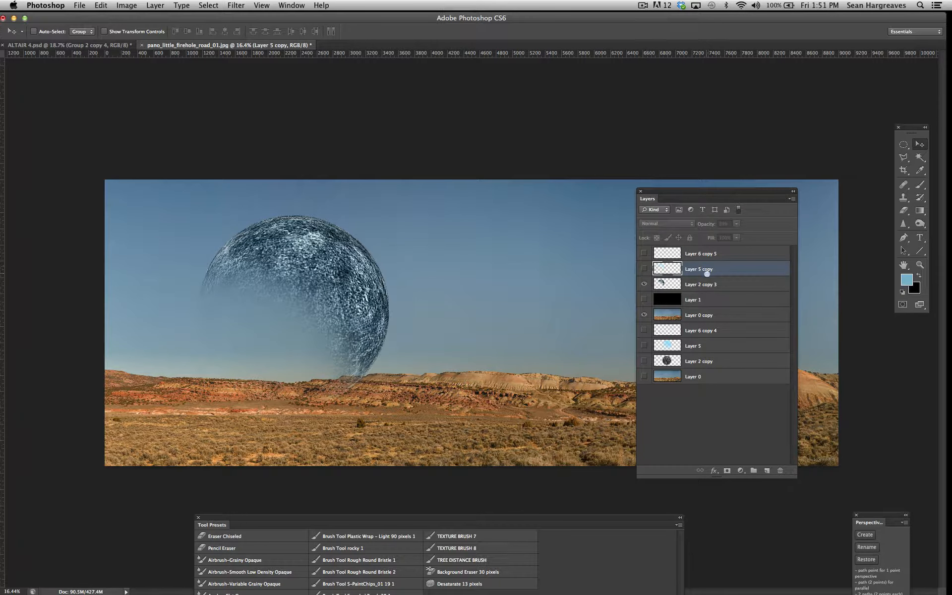
Load the shape of Layer 2 copy 3 as a selection and add a new empty layer above it for brush painting.
click(711, 281)
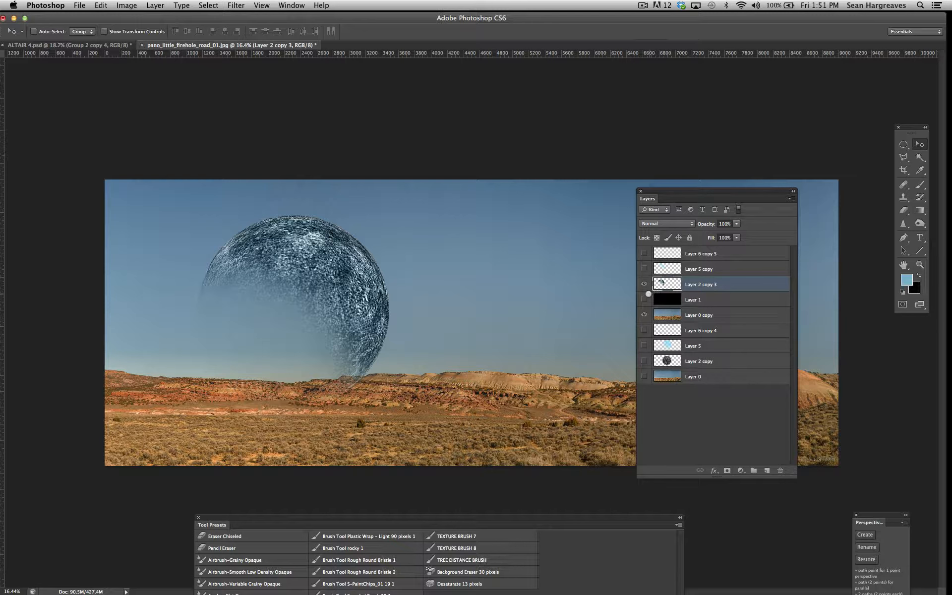
super+click(663, 281)
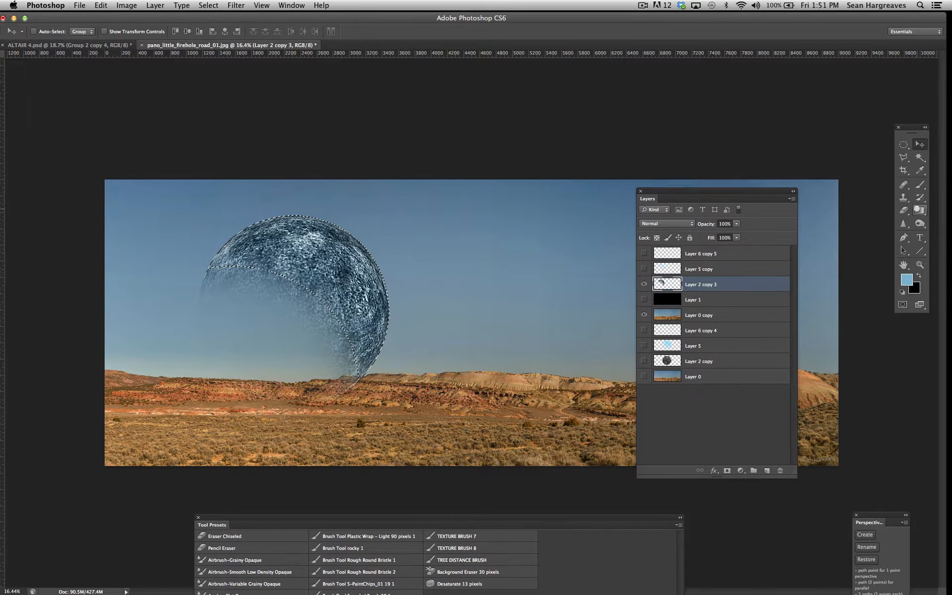
click(921, 210)
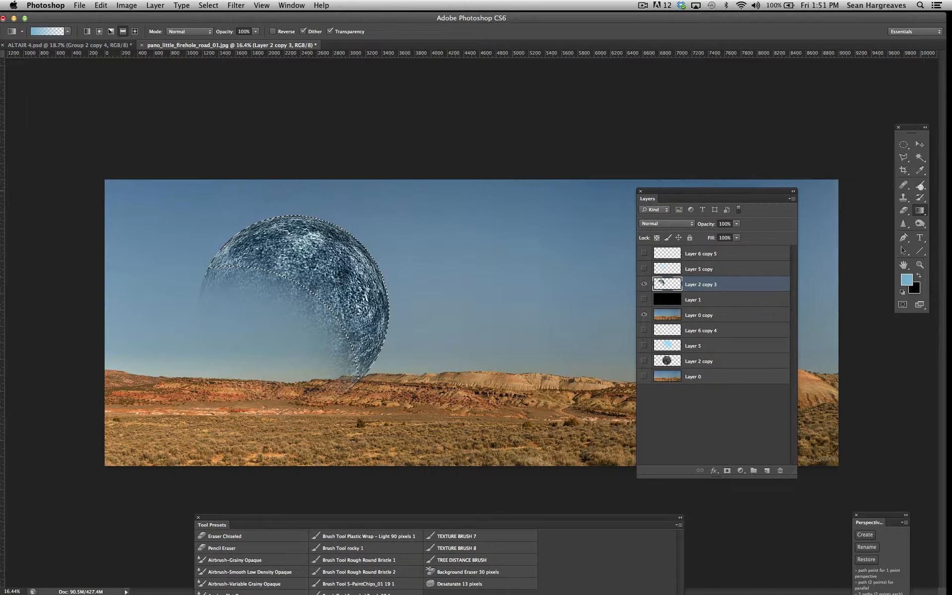
click(920, 184)
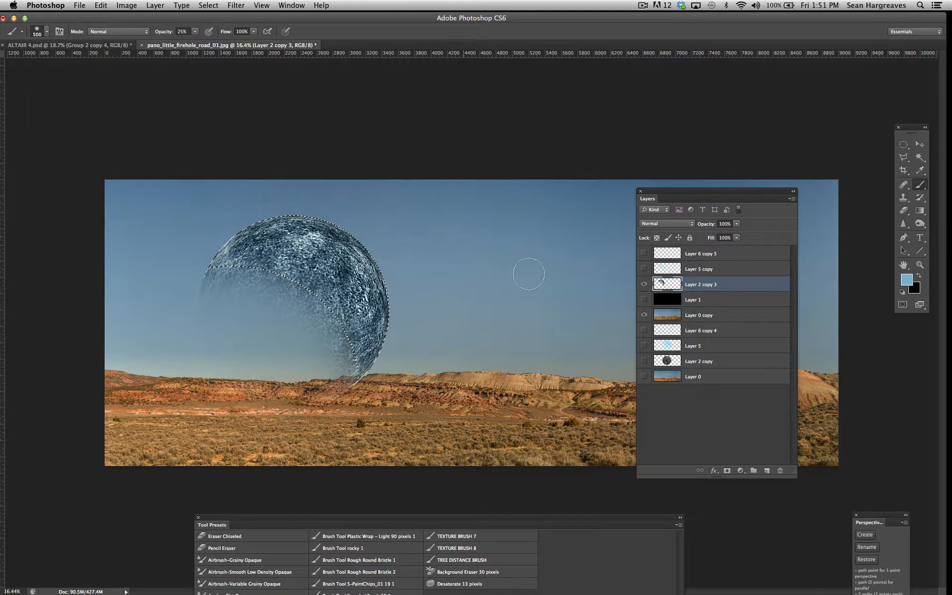
click(766, 469)
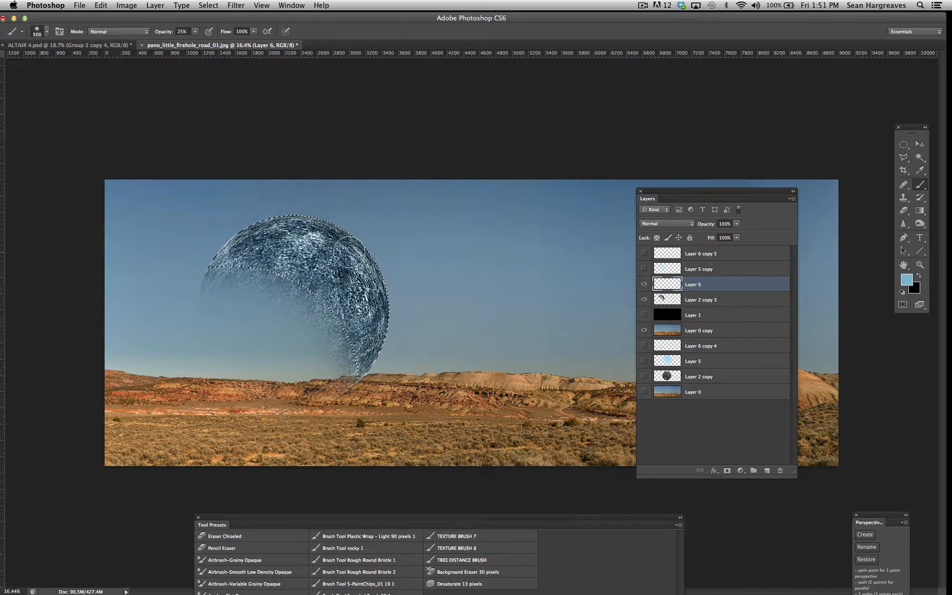
Paint a pale blue haze sampled from the planet along its lit edge with a 1600 px brush at 25% opacity.
key(bracketright)
alt+click(317, 239)
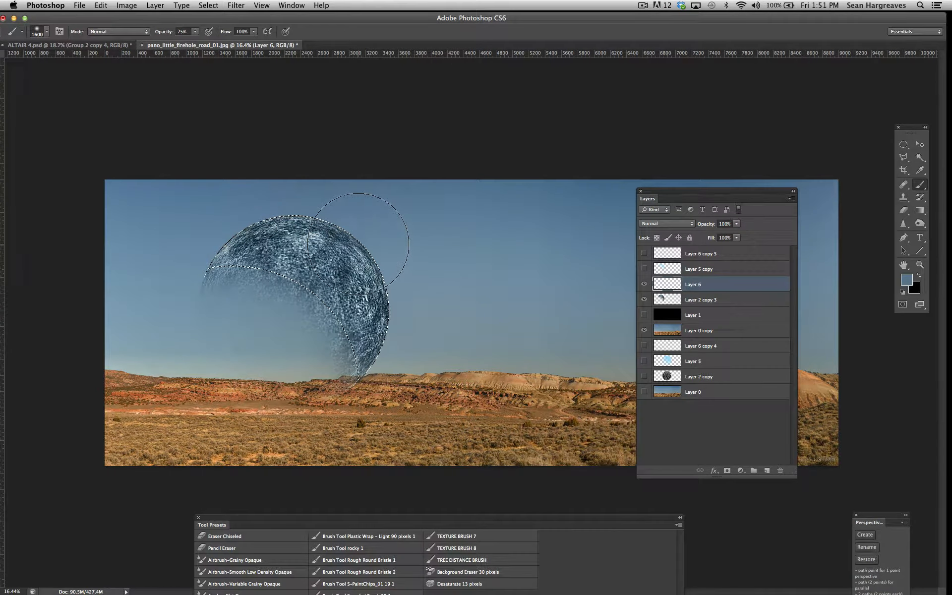
alt+click(299, 241)
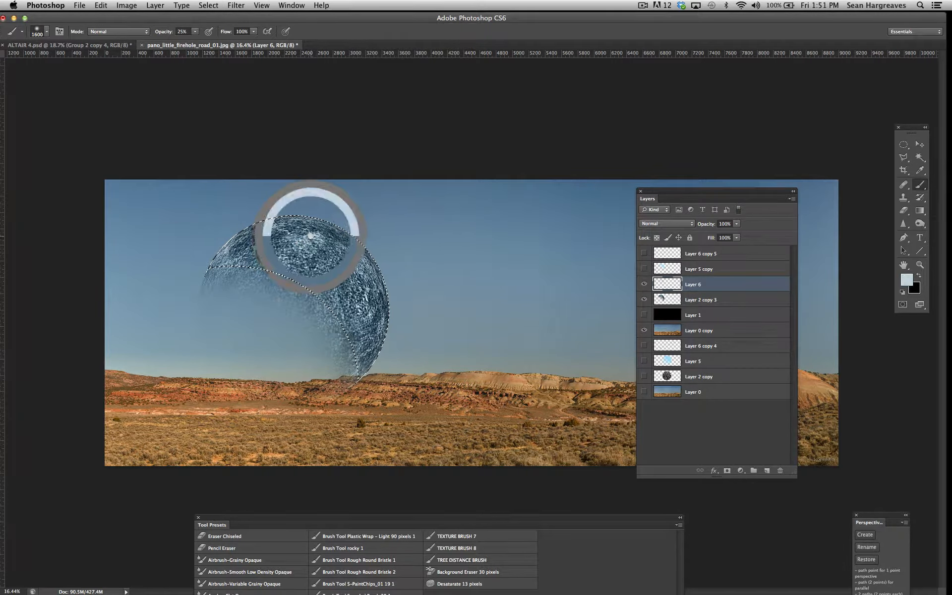
mouse_move(381, 249)
mouse_down()
mouse_move(313, 218)
mouse_move(375, 231)
mouse_move(333, 214)
mouse_move(402, 295)
mouse_move(362, 246)
mouse_up()
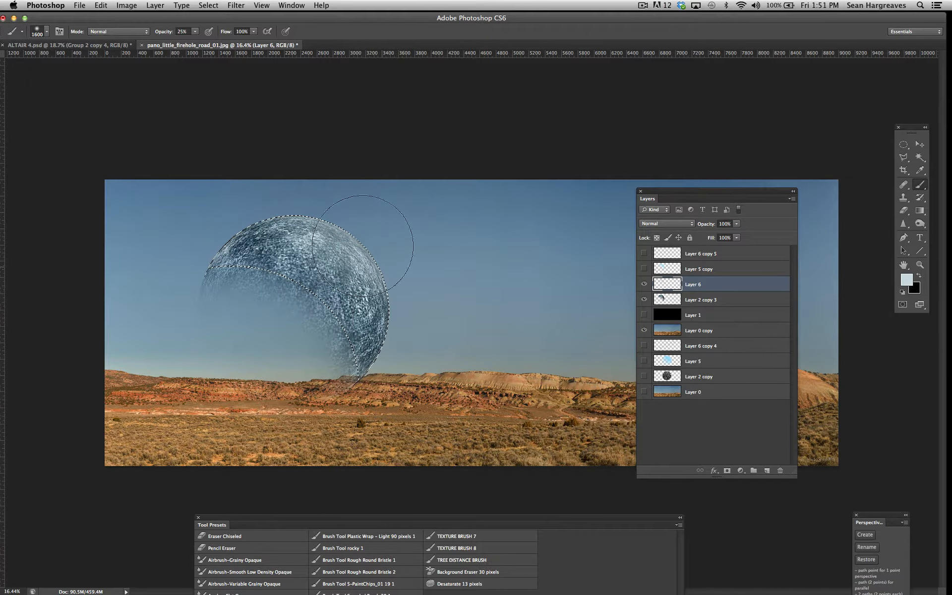
drag(258, 226, 383, 354)
mouse_move(379, 268)
mouse_down()
mouse_move(276, 308)
mouse_move(318, 202)
mouse_up()
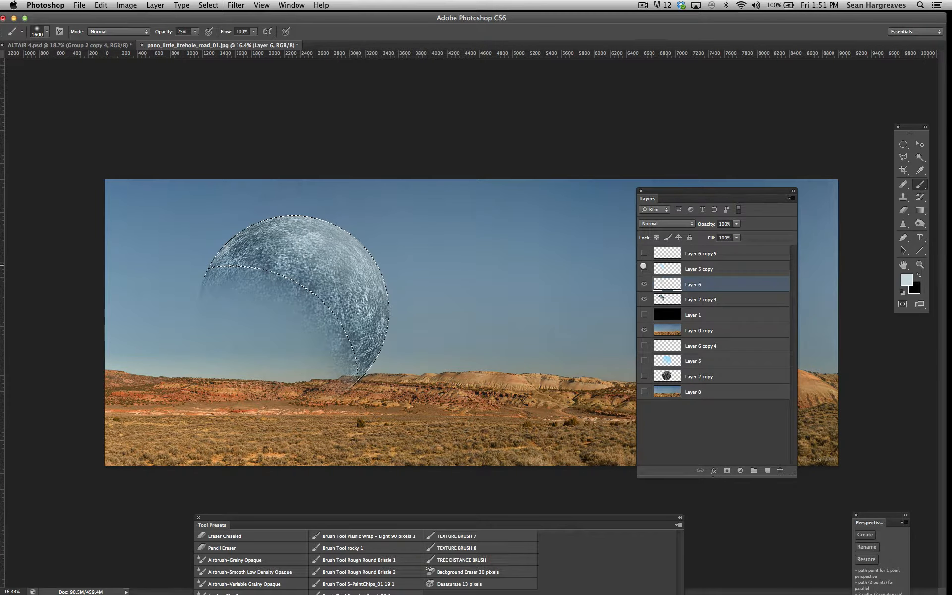
Show the ring and glow layers again, clear the selection, and compare the planet with and without the Layer 6 haze.
click(644, 253)
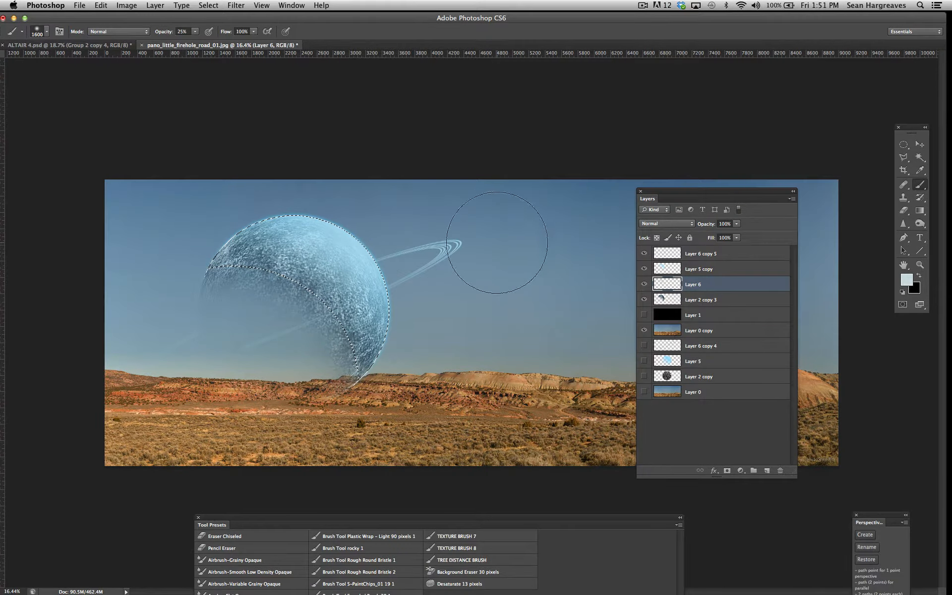
click(208, 5)
click(218, 26)
click(644, 284)
click(644, 284)
Lower the opacity of the planet texture on Layer 2 copy 3 and set the Layer 6 haze to 64% opacity.
click(704, 297)
drag(736, 224, 726, 234)
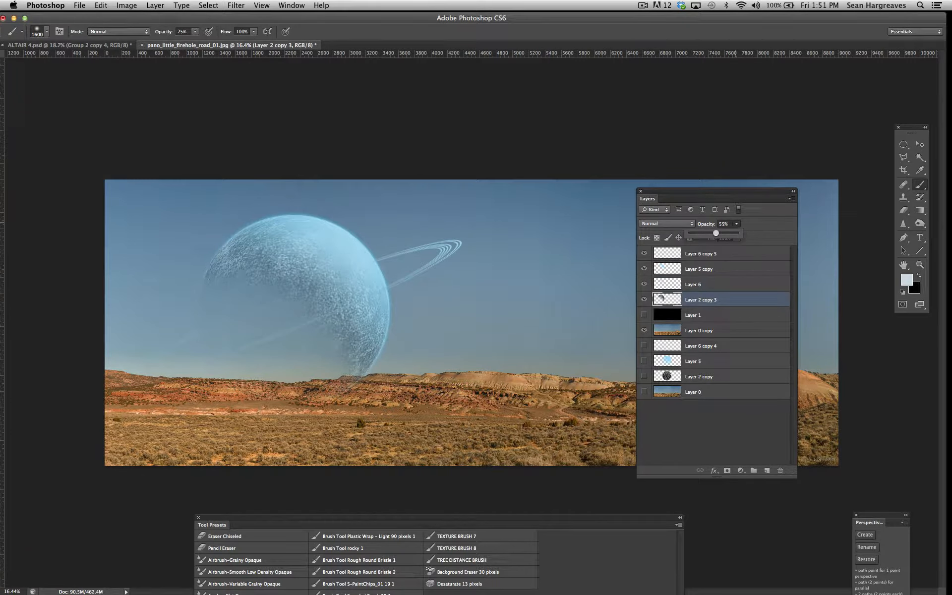
click(727, 282)
mouse_move(736, 223)
mouse_down()
mouse_move(736, 234)
mouse_move(725, 233)
mouse_up()
drag(724, 233, 720, 233)
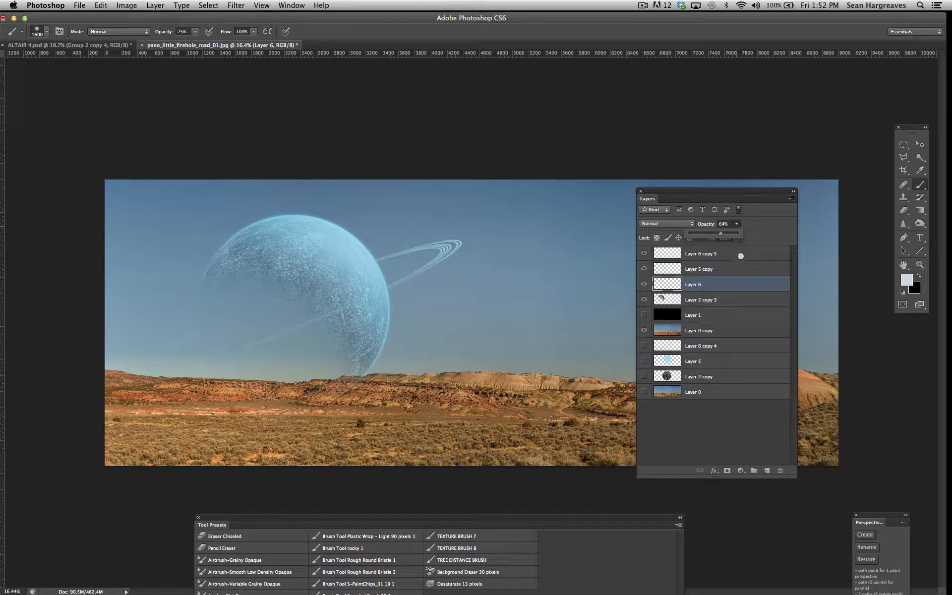
Duplicate the four planet layers, from Layer 6 copy 5 down to Layer 2 copy 3, within the same document.
click(738, 255)
shift+click(743, 297)
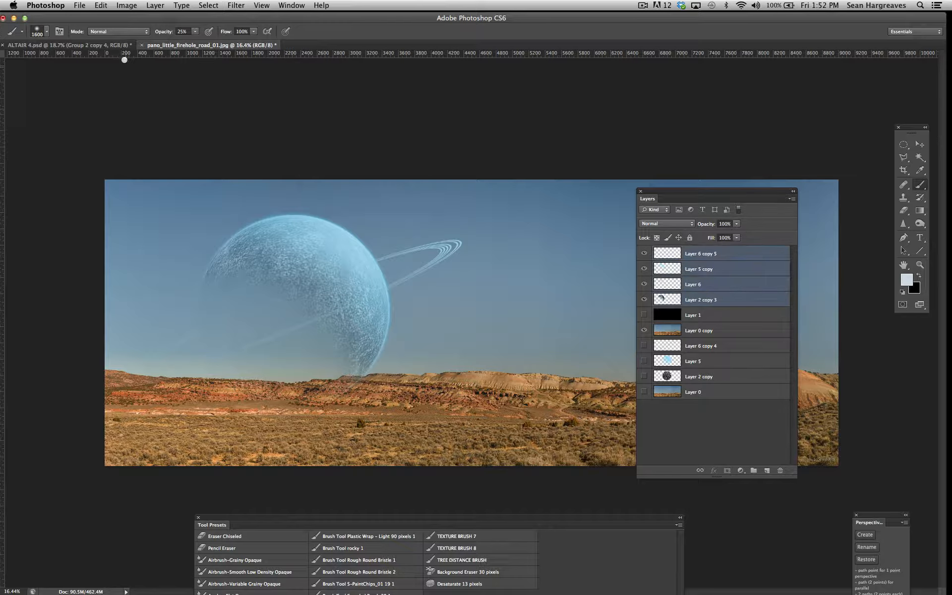
click(155, 7)
click(169, 23)
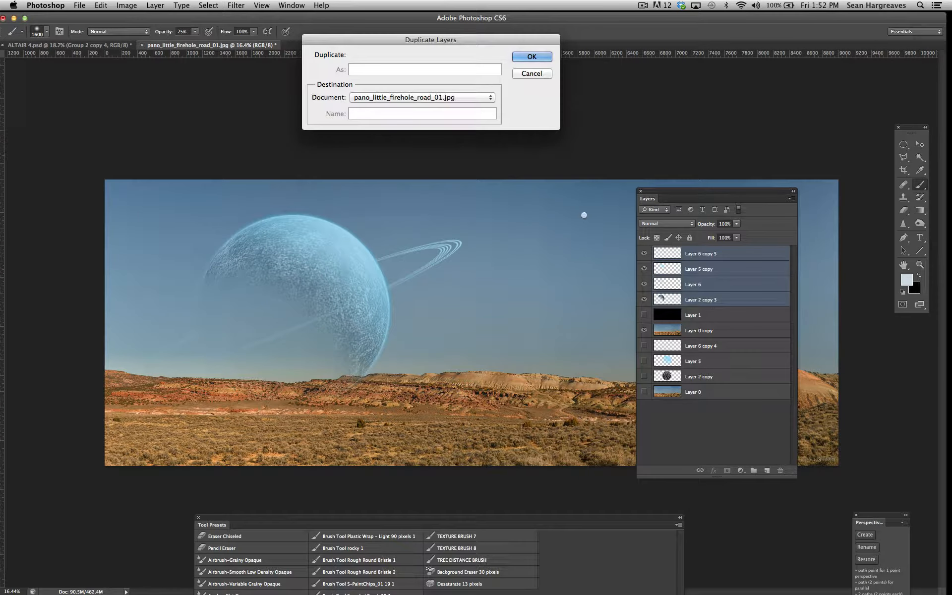
key(Return)
Move the four original planet layers below the Layer 0 copy landscape and hide them as backups.
click(739, 321)
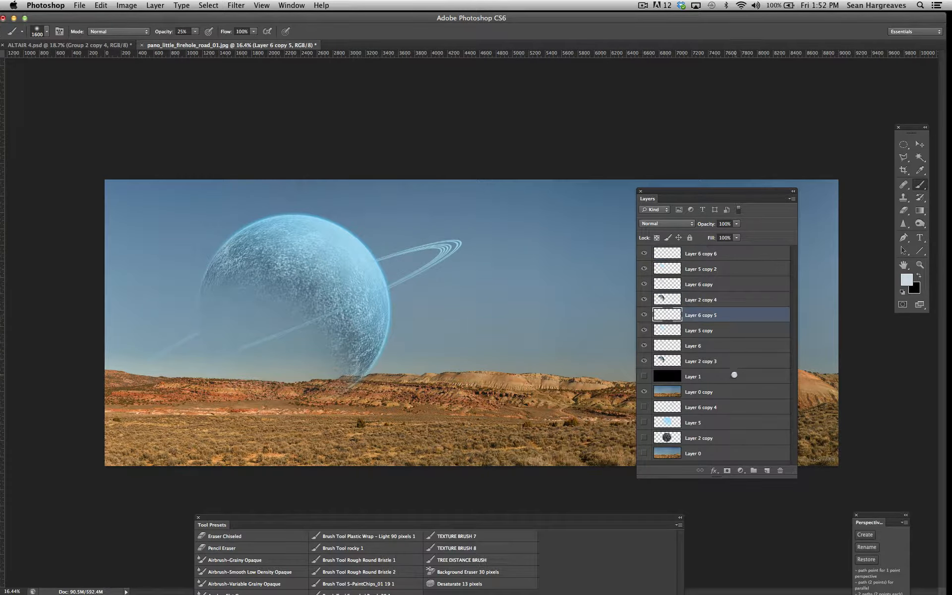
drag(793, 471, 801, 542)
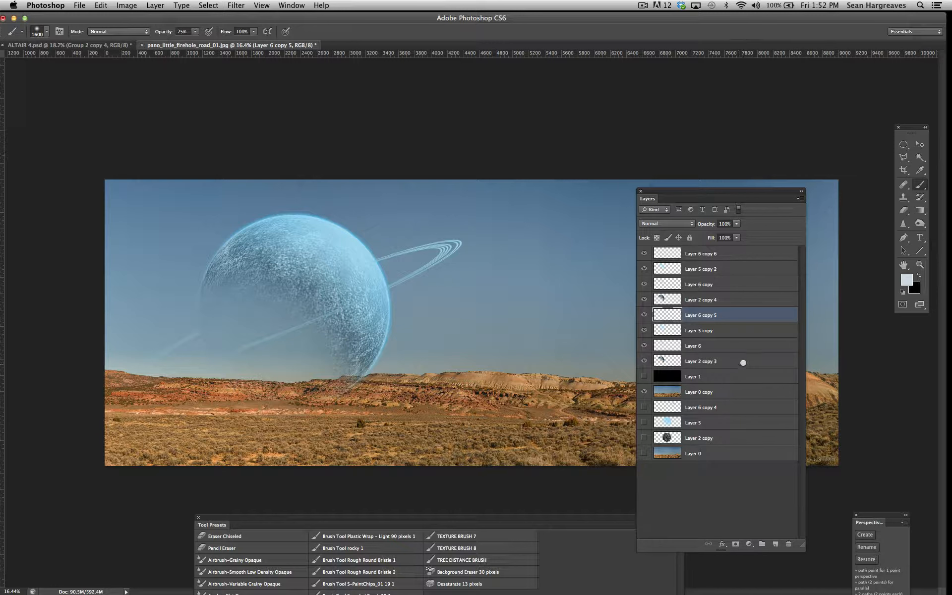
shift+click(746, 360)
drag(735, 314, 733, 399)
drag(650, 352, 647, 393)
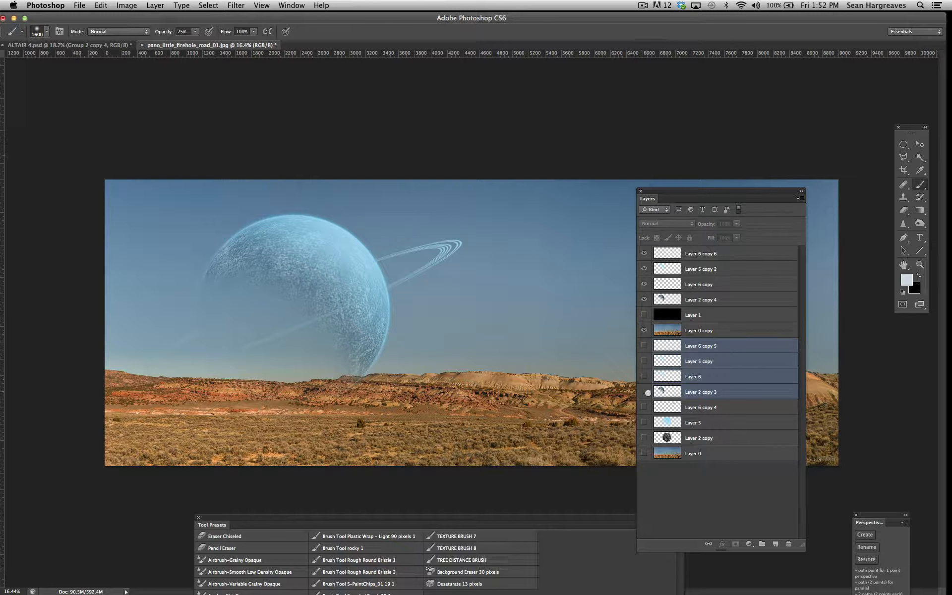
Merge the four duplicated planet layers, from Layer 6 copy 6 down to Layer 2 copy 4, into one layer.
click(740, 253)
shift+click(741, 296)
click(154, 5)
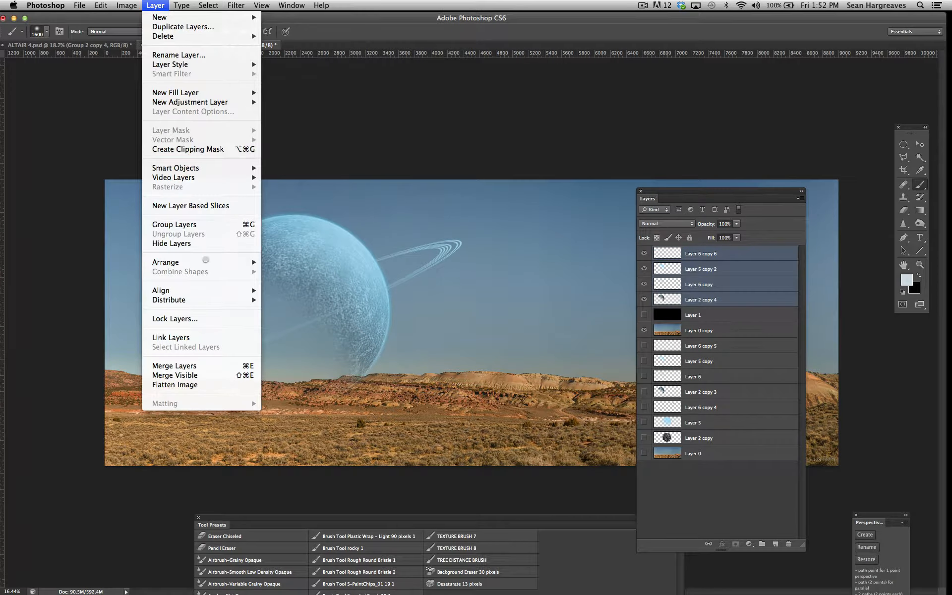
click(206, 365)
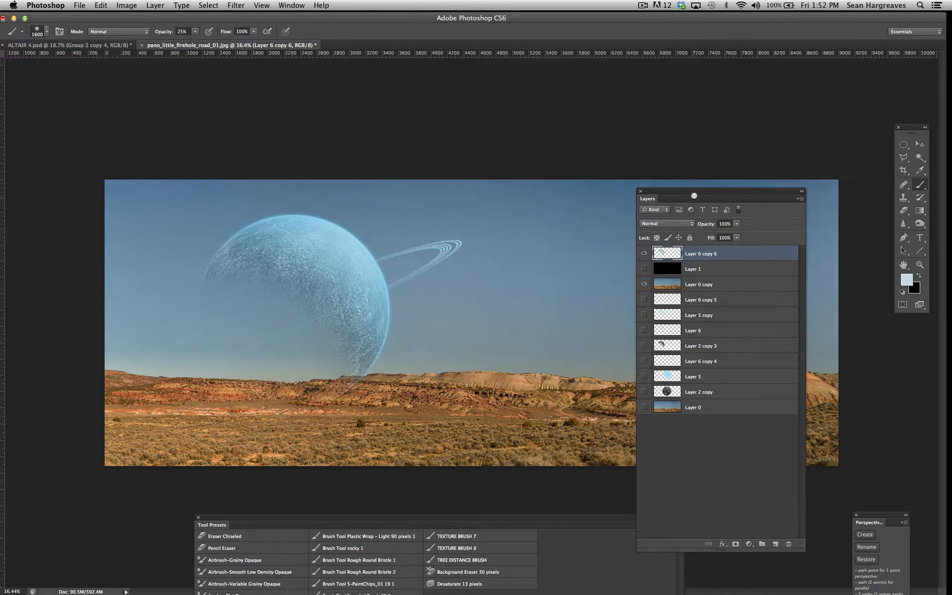
Try the Soft Light blend mode on the merged planet layer and return it to Normal.
drag(692, 191, 625, 100)
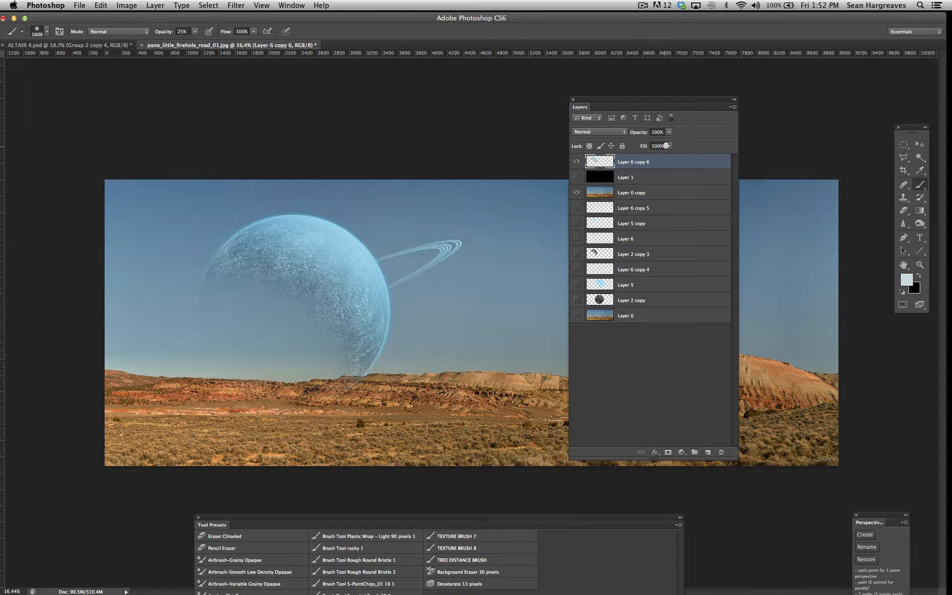
click(600, 132)
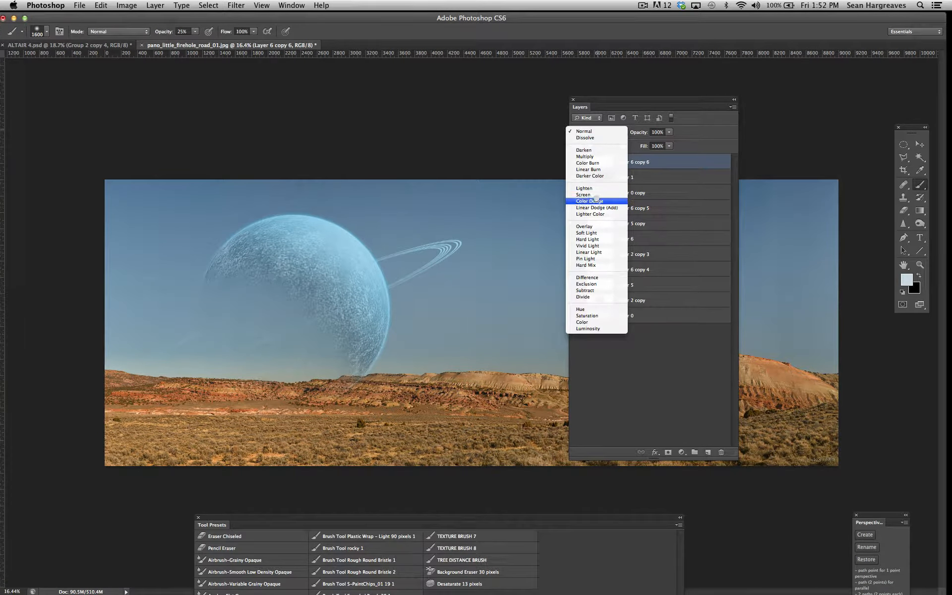
click(600, 232)
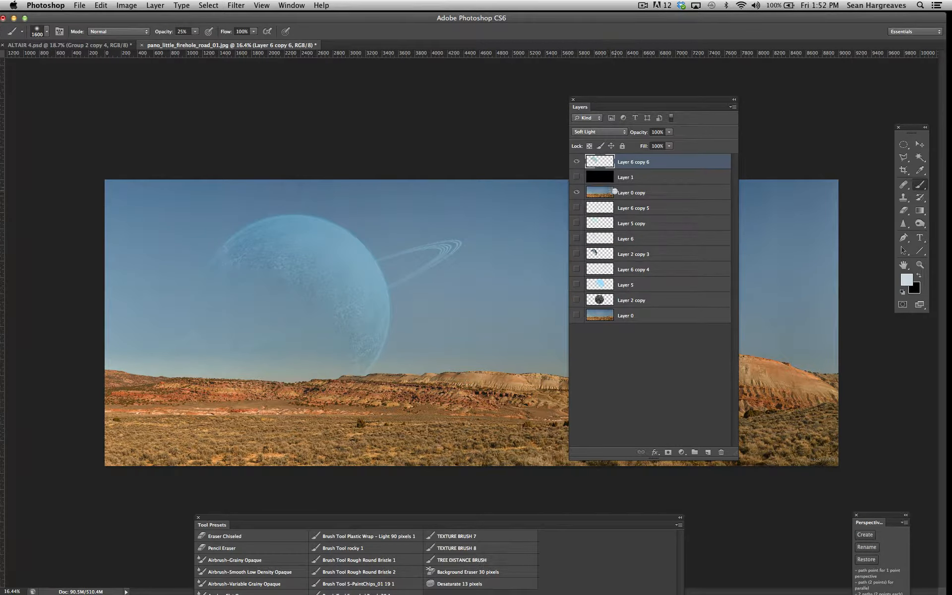
click(601, 129)
click(598, 28)
Reduce the merged planet layer's opacity to about 86% so it blends into the sky.
click(669, 131)
drag(670, 142, 656, 142)
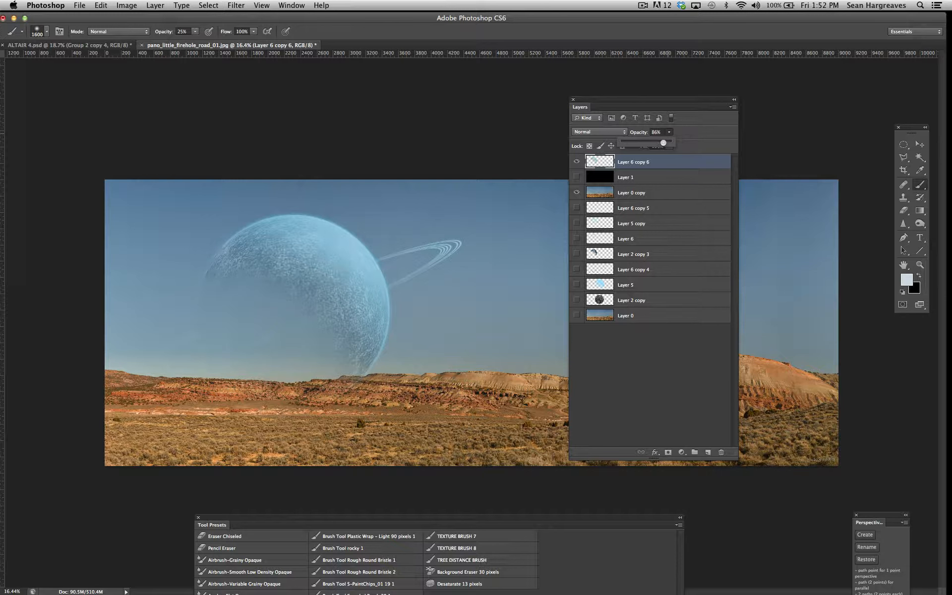
Restore the merged planet layer to 100% opacity and apply Color Balance midtone levels of -15, -7 and +25.
drag(688, 143, 689, 143)
click(126, 5)
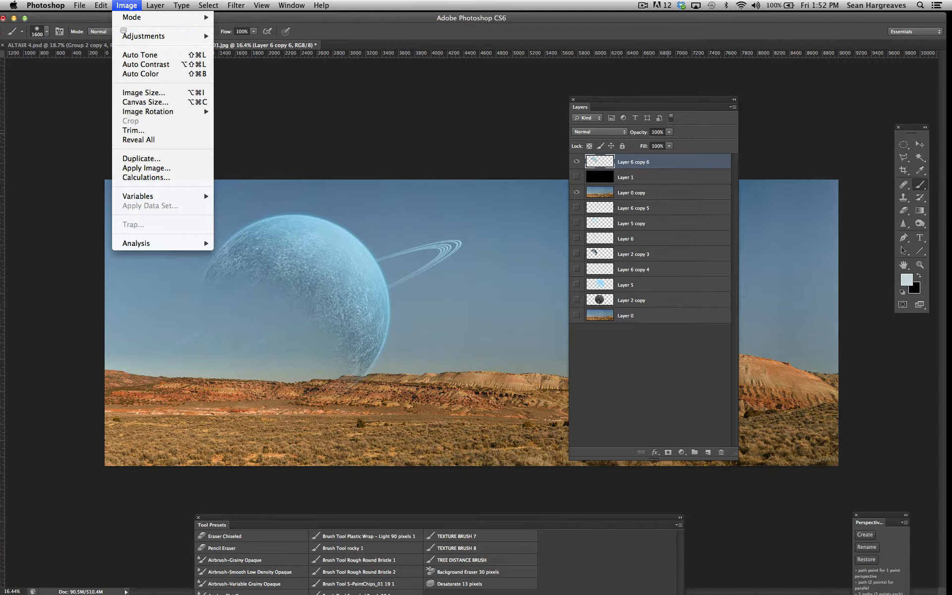
mouse_move(206, 35)
click(236, 102)
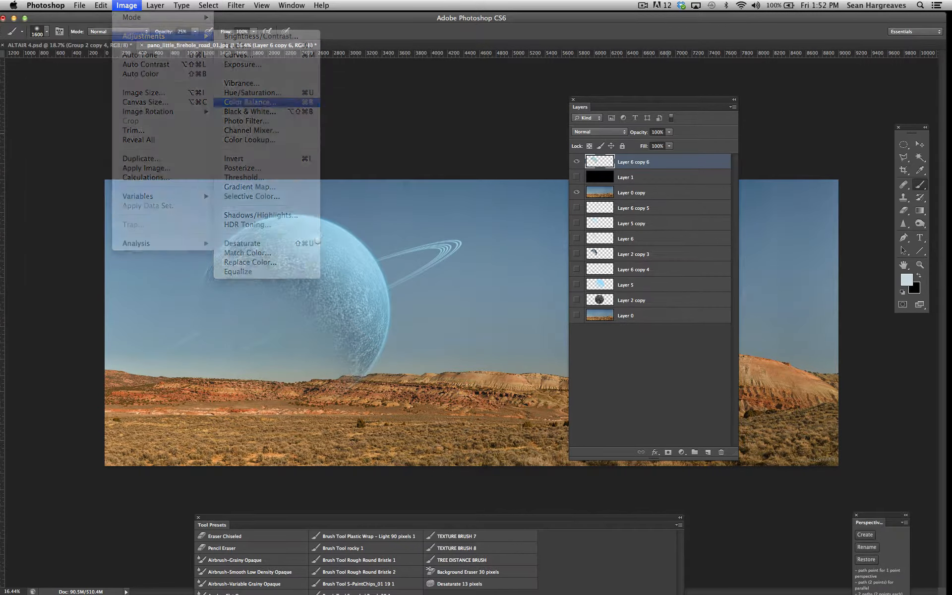
drag(187, 127, 179, 103)
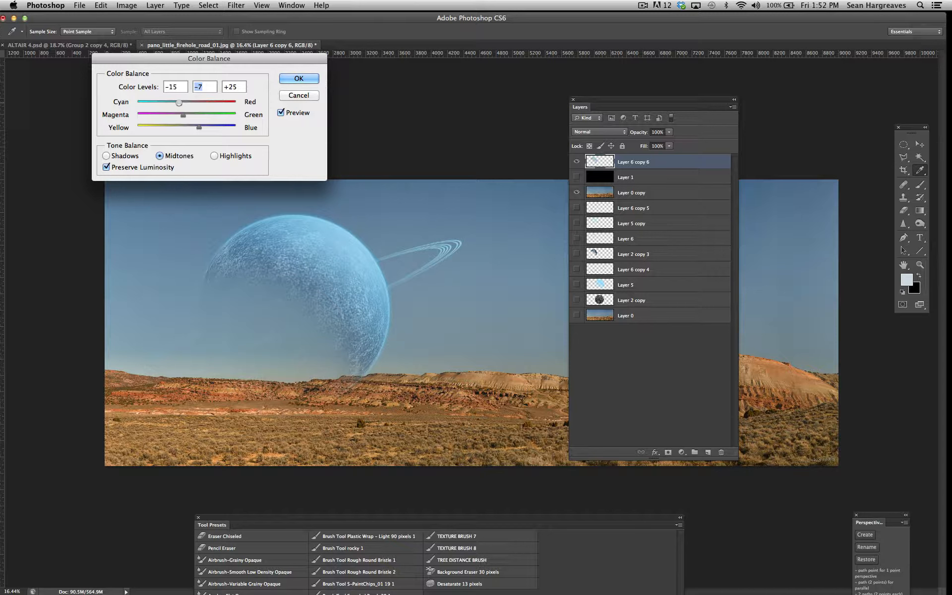
drag(180, 103, 180, 102)
key(Return)
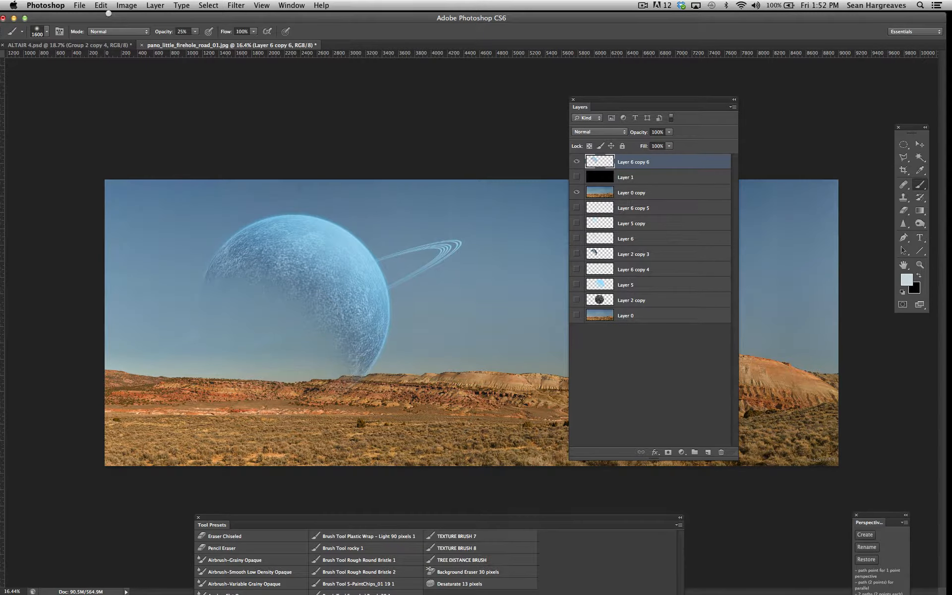
Adjust the tonal levels of the merged planet layer.
click(121, 6)
mouse_move(122, 35)
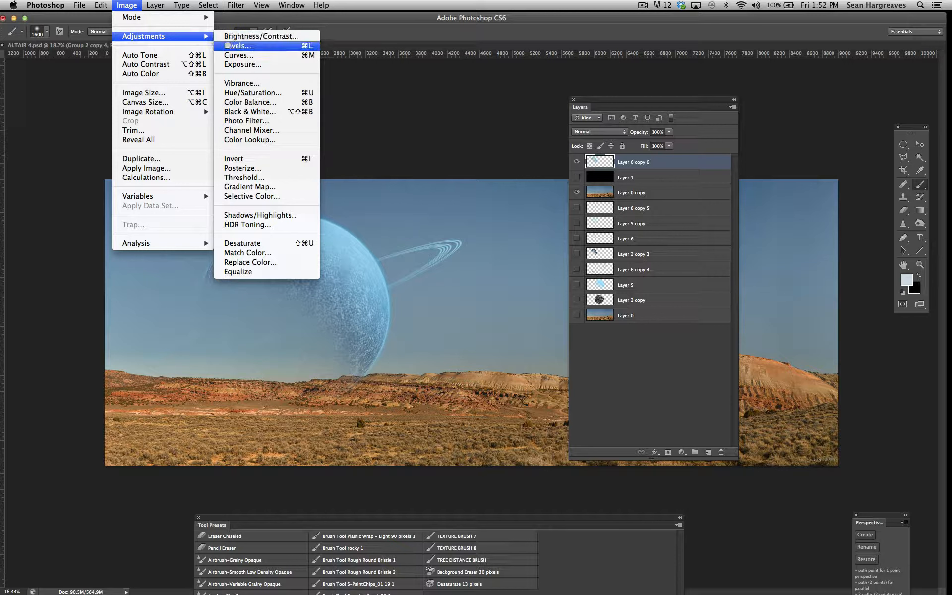
click(233, 36)
drag(111, 103, 124, 103)
key(Return)
Lower the merged planet layer's opacity to 55%.
click(668, 132)
drag(670, 145, 656, 142)
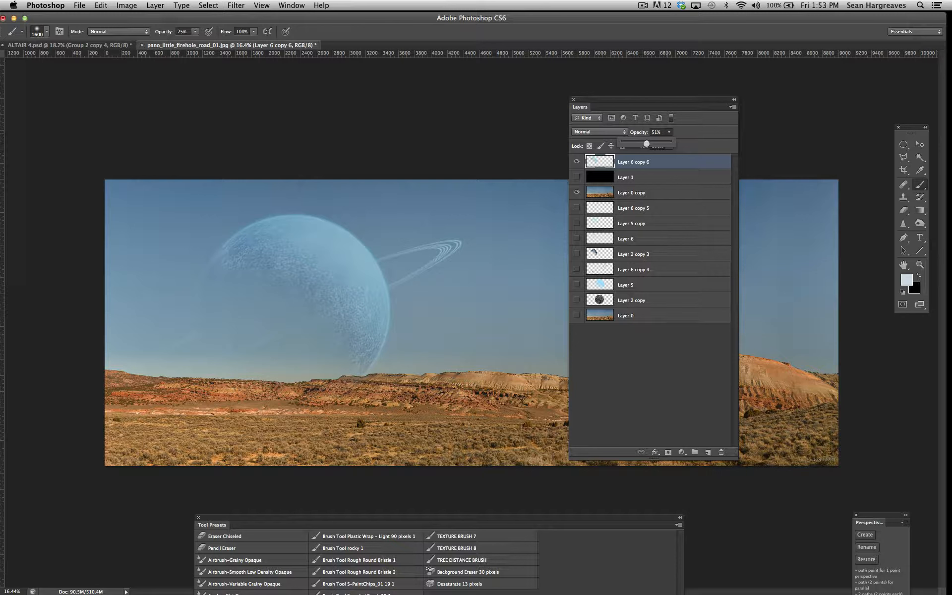
drag(641, 100, 747, 175)
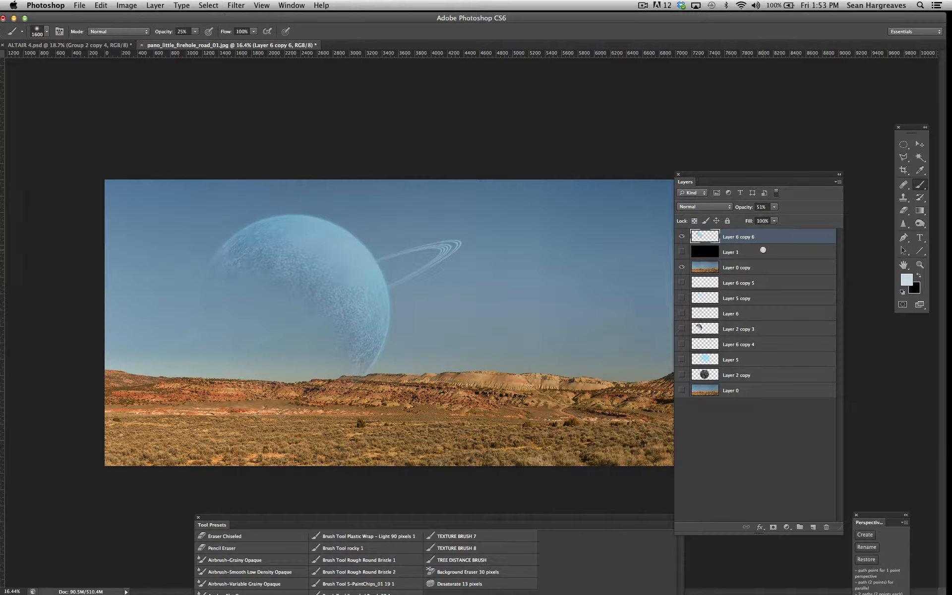
click(762, 207)
text(40)
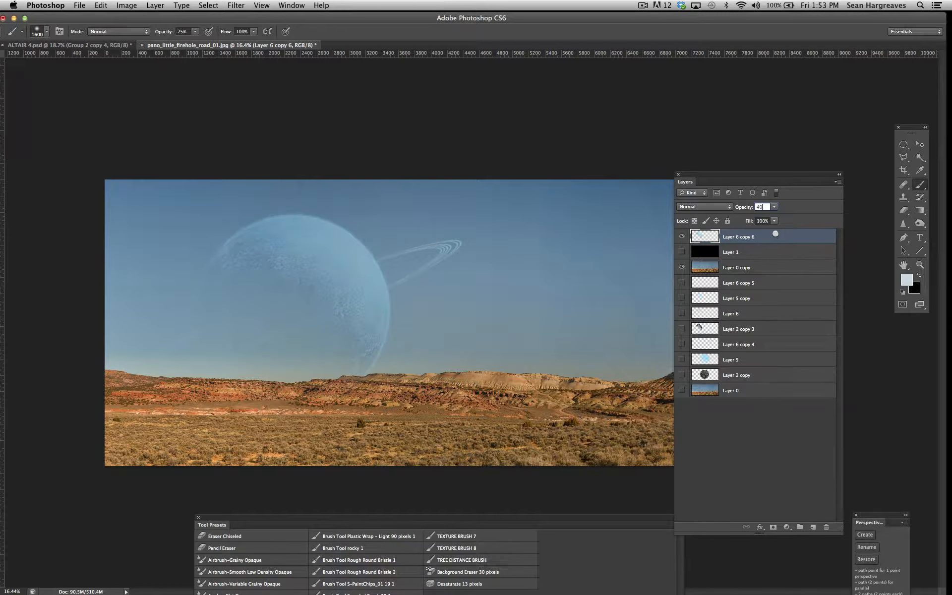
drag(775, 208, 775, 216)
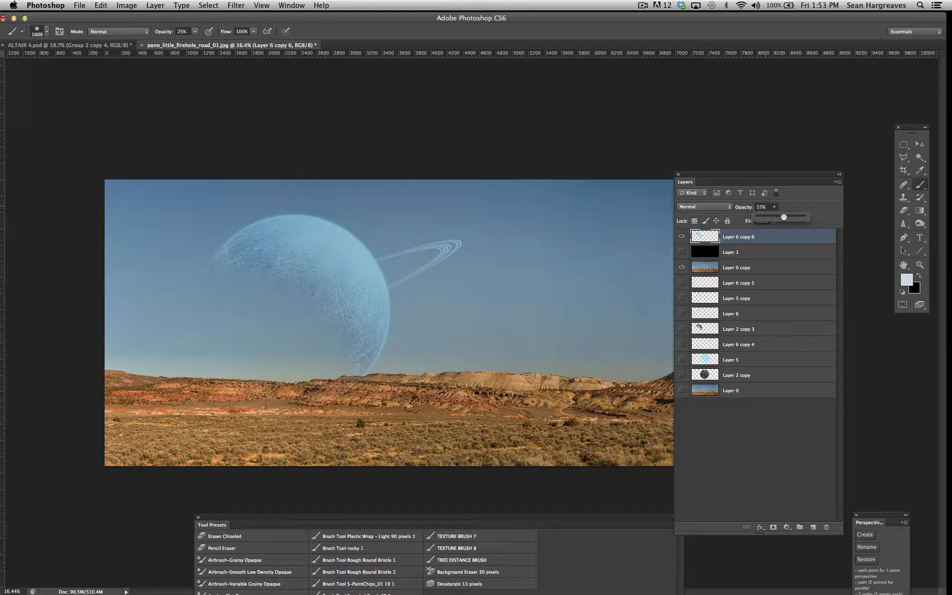
drag(782, 218, 781, 218)
mouse_move(750, 178)
mouse_down()
mouse_move(760, 328)
mouse_move(751, 206)
mouse_move(629, 109)
mouse_move(646, 113)
mouse_up()
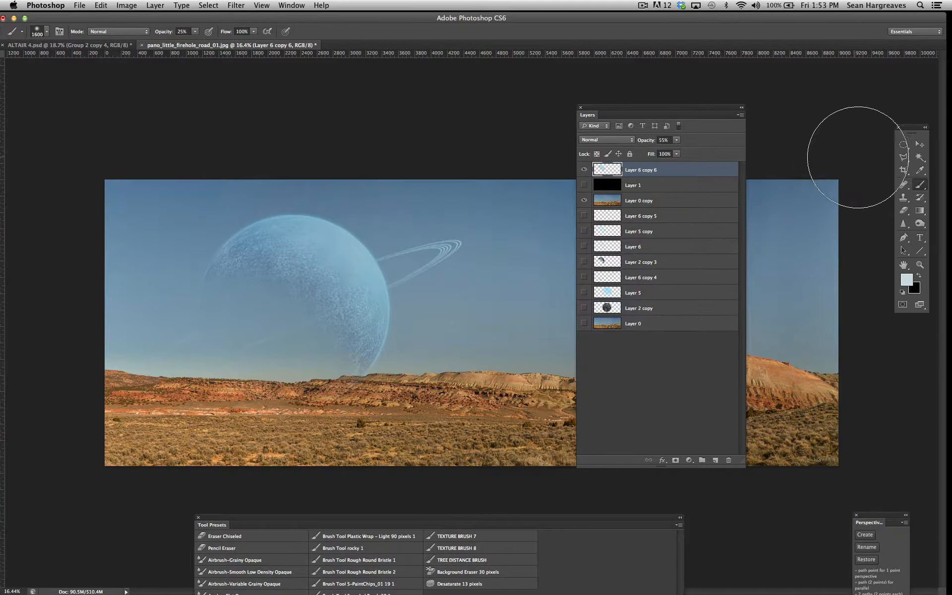
Move the planet slightly up and to the left in the sky.
click(919, 143)
drag(332, 240, 320, 234)
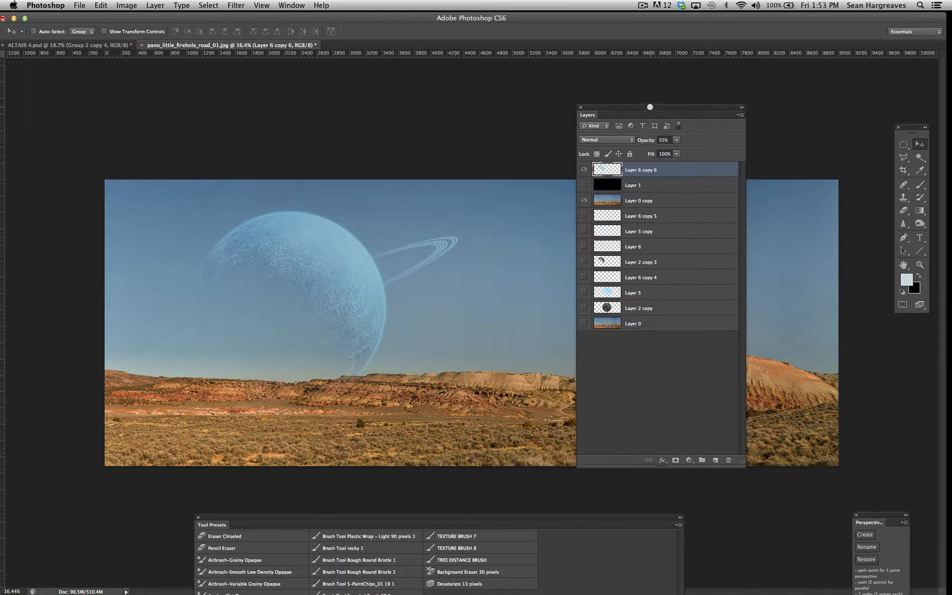
drag(649, 109, 669, 121)
Select the Layer 0 copy landscape and sample the grey sky colour just above the horizon as the foreground colour.
click(616, 379)
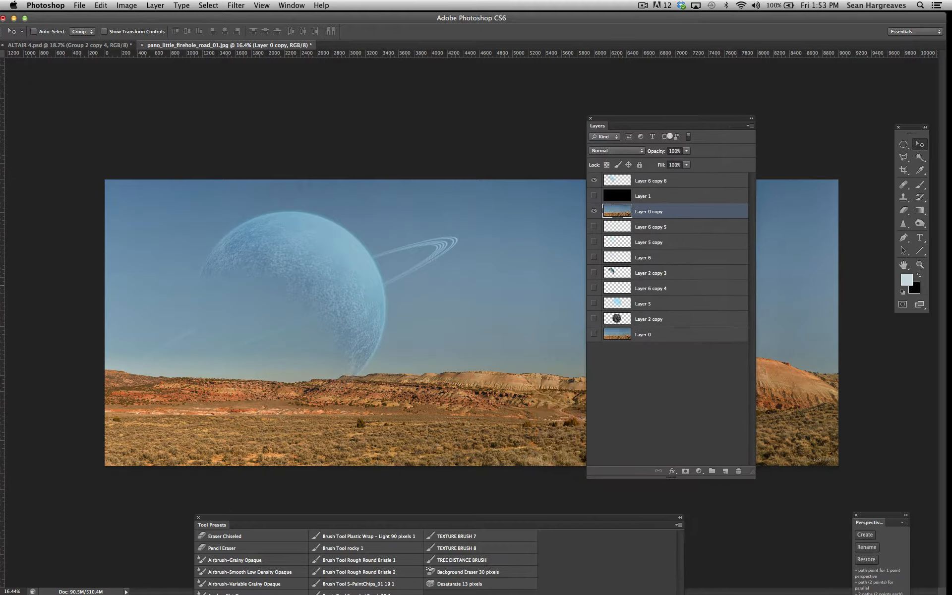
click(920, 170)
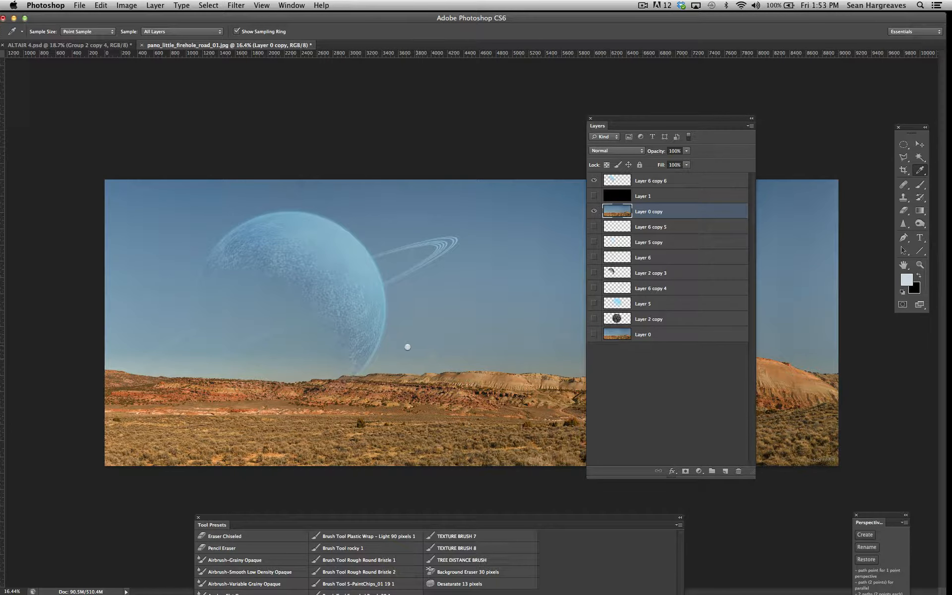
click(386, 366)
drag(386, 367, 388, 367)
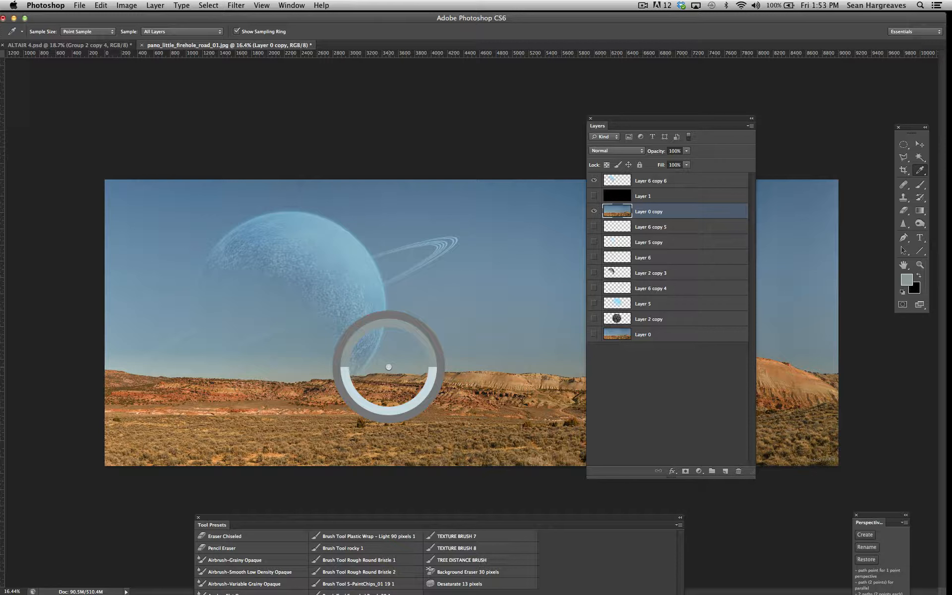
drag(388, 367, 388, 367)
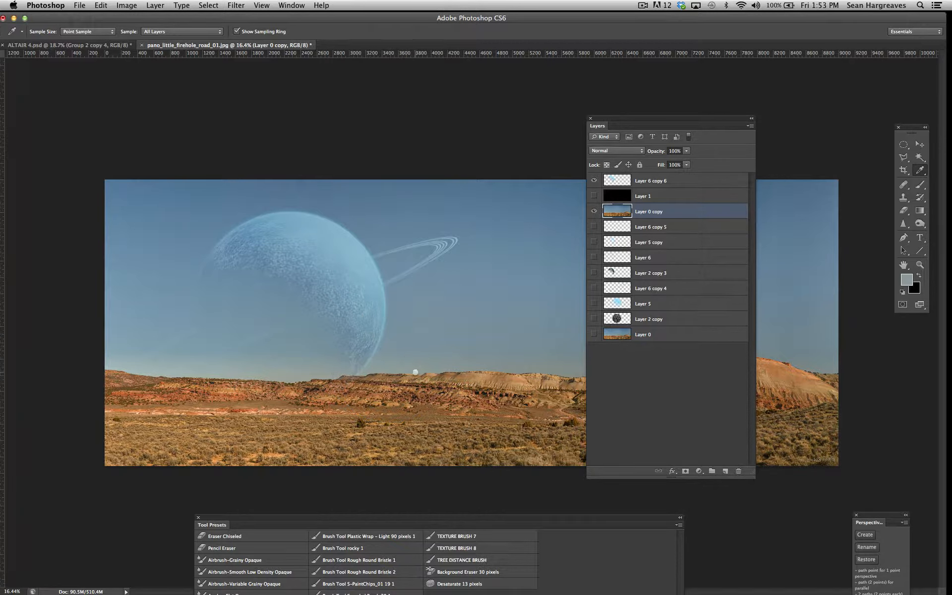
Add a new empty layer directly above the Layer 0 copy landscape.
drag(621, 115, 738, 127)
drag(834, 483, 837, 311)
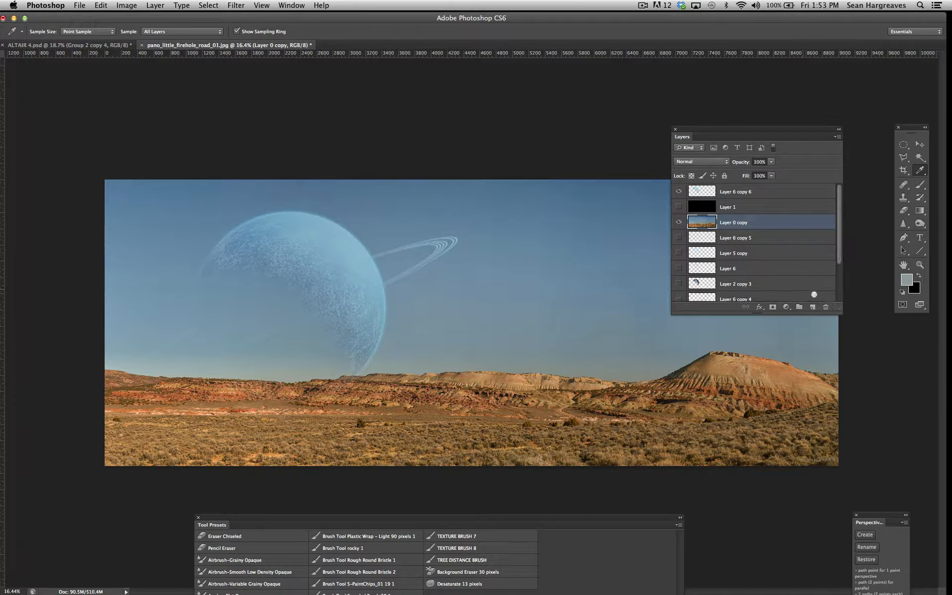
click(812, 307)
drag(766, 128, 771, 454)
Try a linear foreground-to-transparent gradient running diagonally across the sky on Layer 7 and undo it.
click(919, 210)
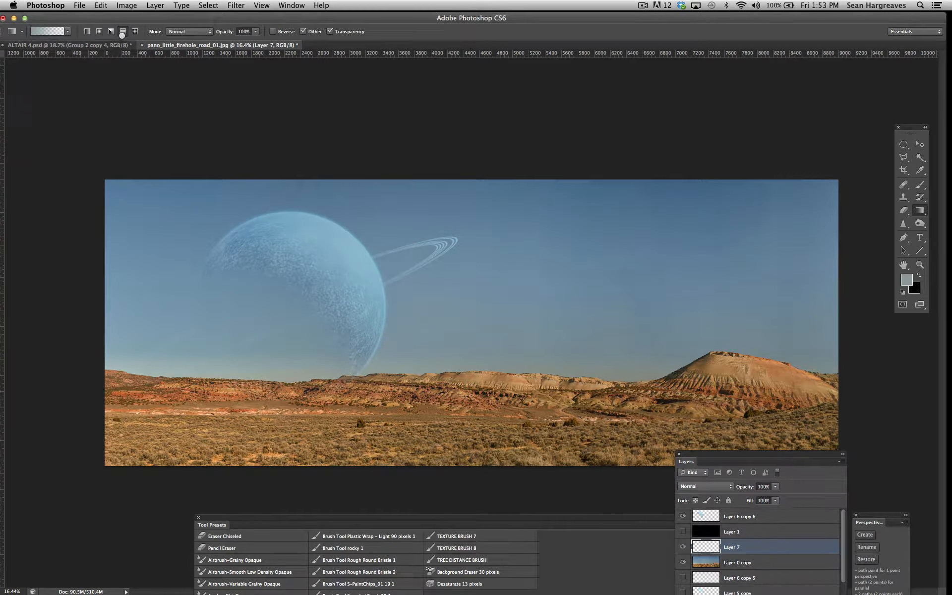
click(123, 31)
click(87, 31)
drag(469, 349, 269, 239)
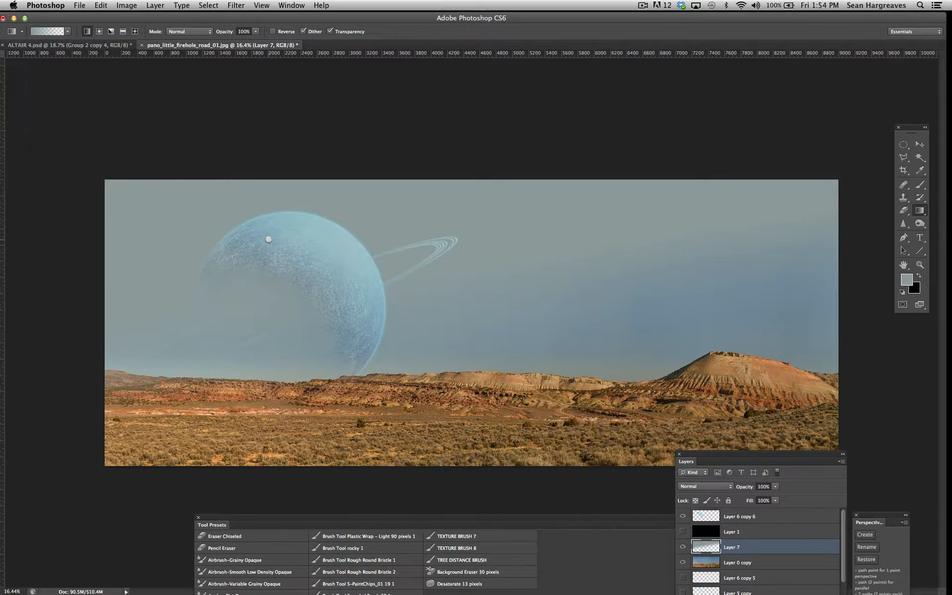
click(100, 5)
click(107, 17)
Try a radial gradient of the sampled grey beside the planet on Layer 7 and undo it.
click(99, 32)
drag(483, 304, 208, 228)
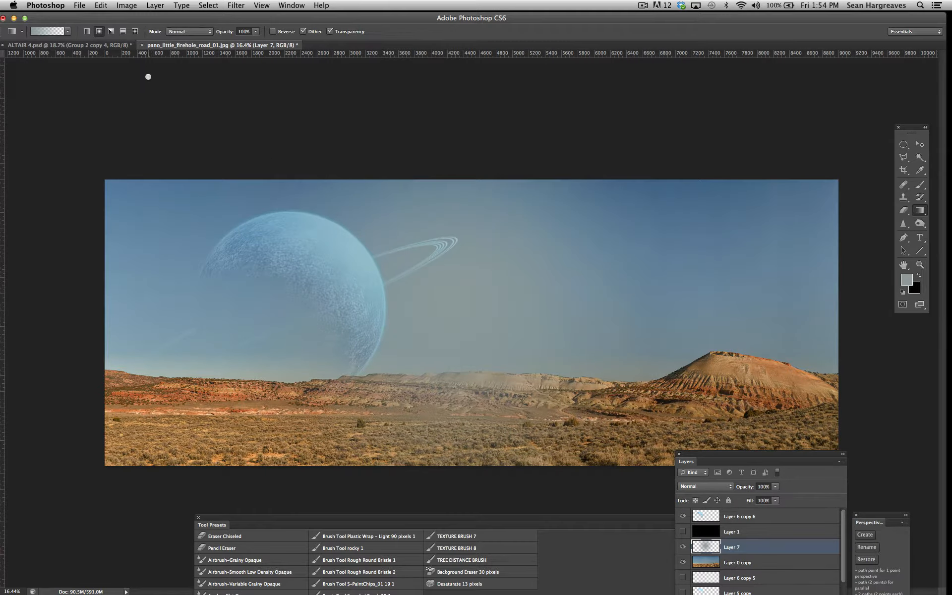
key(super+z)
Draw a reflected grey haze gradient along the horizon on Layer 7 and move the layer above the merged planet layer.
click(123, 31)
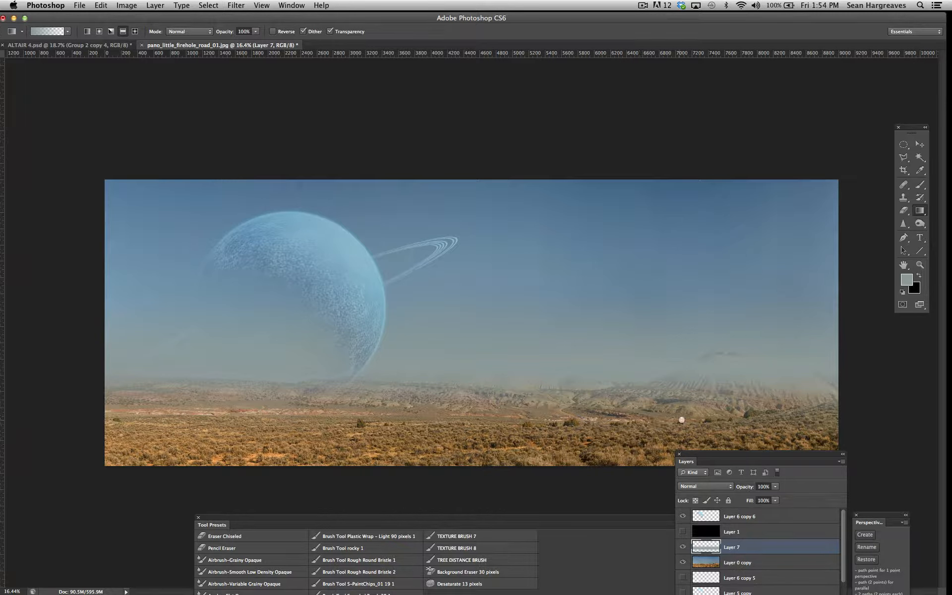
drag(707, 453, 653, 302)
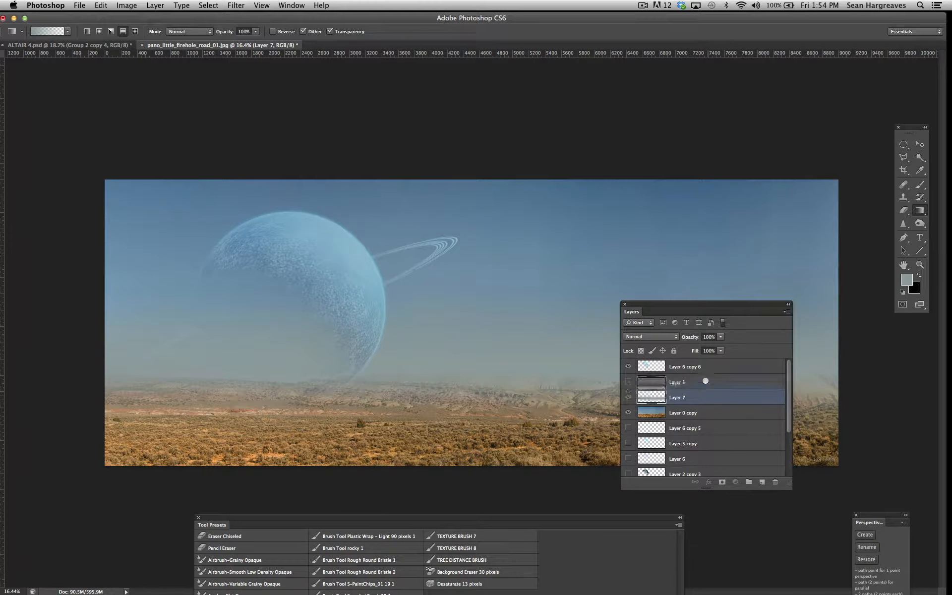
drag(703, 362, 703, 364)
drag(659, 305, 788, 336)
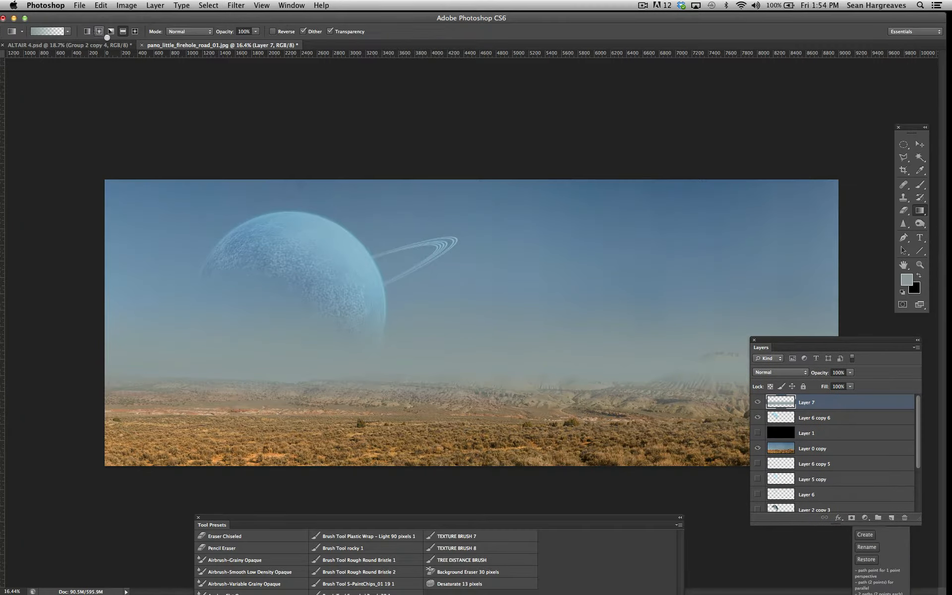
Scale the Layer 7 haze band to about 106% width and stretch it from the planet's upper part to below the canvas.
click(101, 5)
mouse_move(187, 221)
click(236, 243)
drag(472, 293, 468, 213)
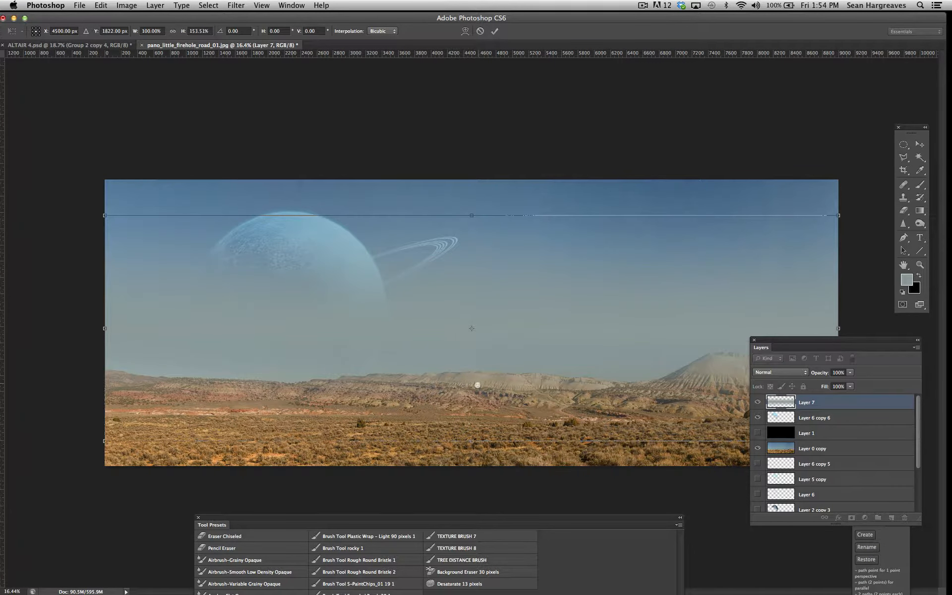
drag(468, 436, 469, 455)
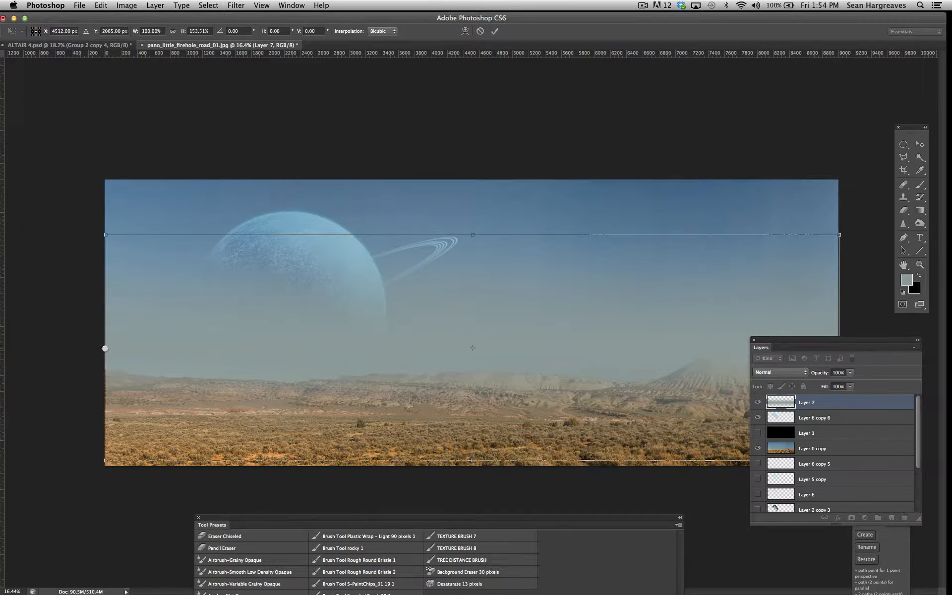
drag(104, 348, 63, 348)
drag(420, 300, 431, 300)
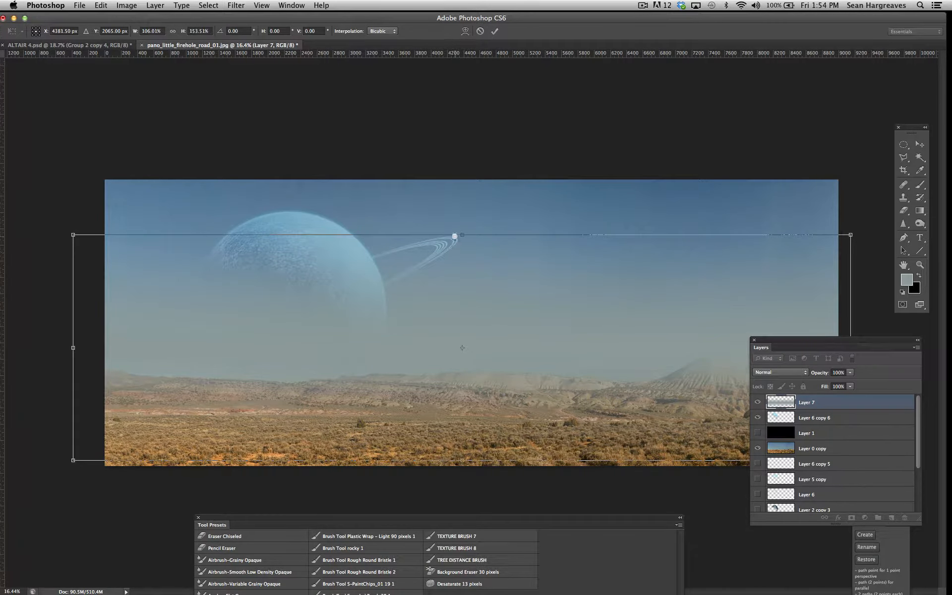
drag(463, 229, 462, 222)
drag(462, 458, 460, 474)
key(Return)
key(g)
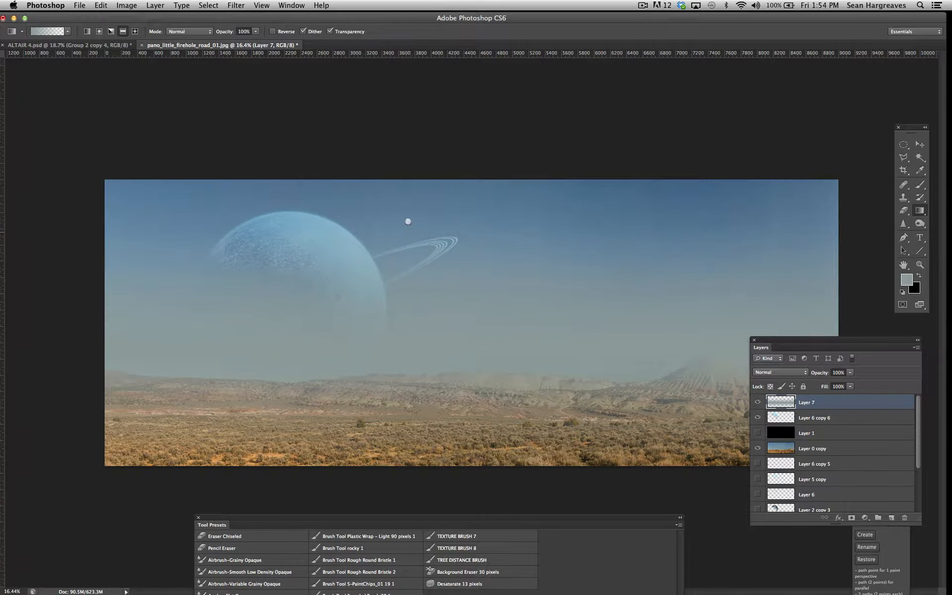
Set the Layer 7 haze layer's blend mode to Soft Light.
drag(808, 341, 711, 268)
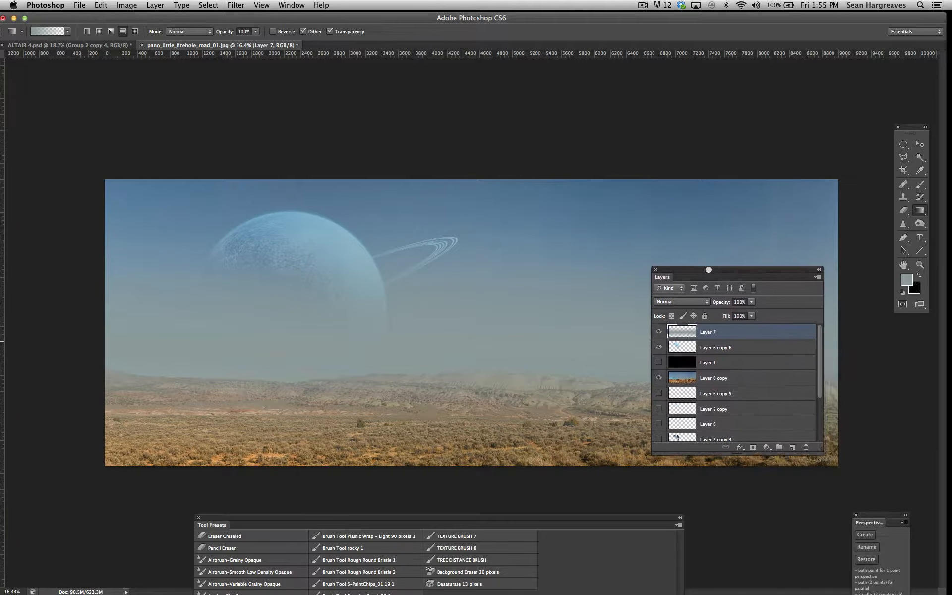
click(683, 300)
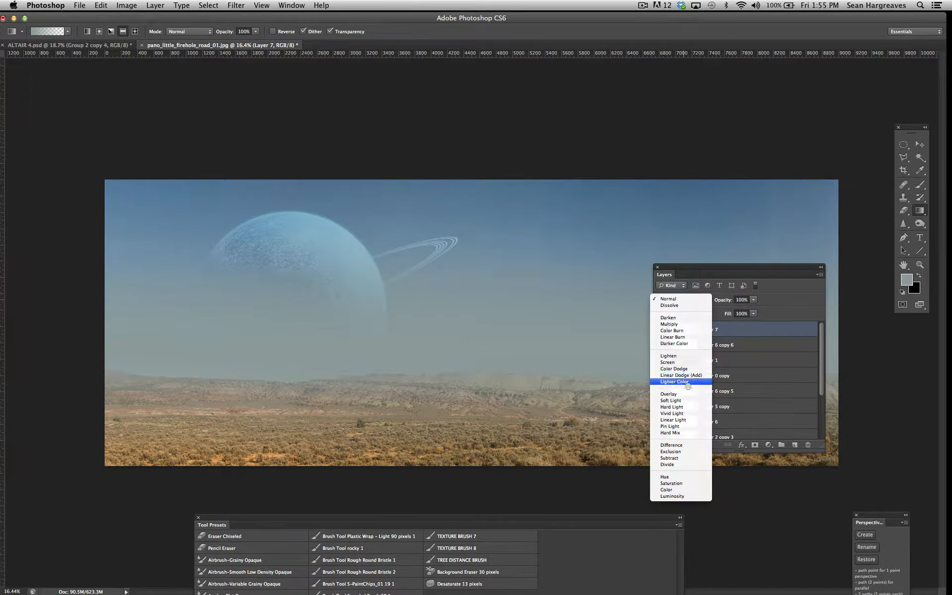
click(688, 399)
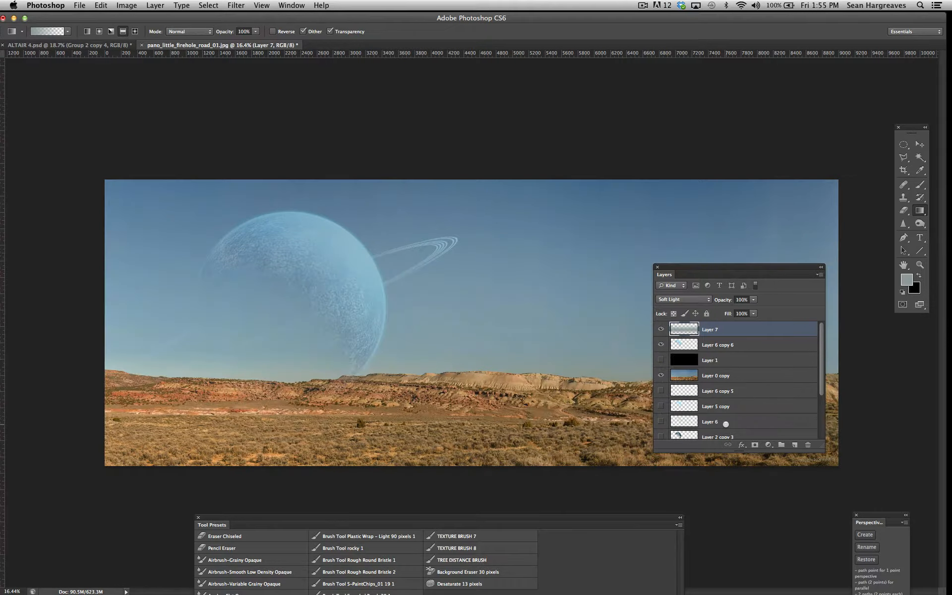
Toggle the visibility of Layer 7 repeatedly to compare the scene with and without the haze.
click(657, 329)
click(661, 329)
click(666, 327)
click(660, 328)
click(663, 329)
click(660, 327)
click(662, 328)
click(663, 327)
Duplicate the Layer 7 haze layer and set the copy's blend mode to Normal.
click(147, 6)
click(151, 24)
key(Return)
click(101, 5)
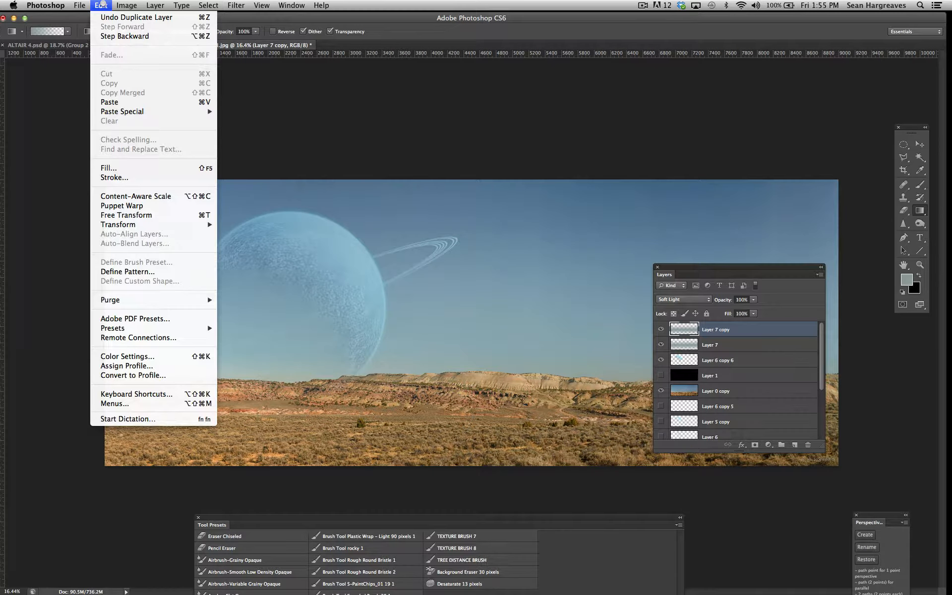
click(101, 6)
click(692, 300)
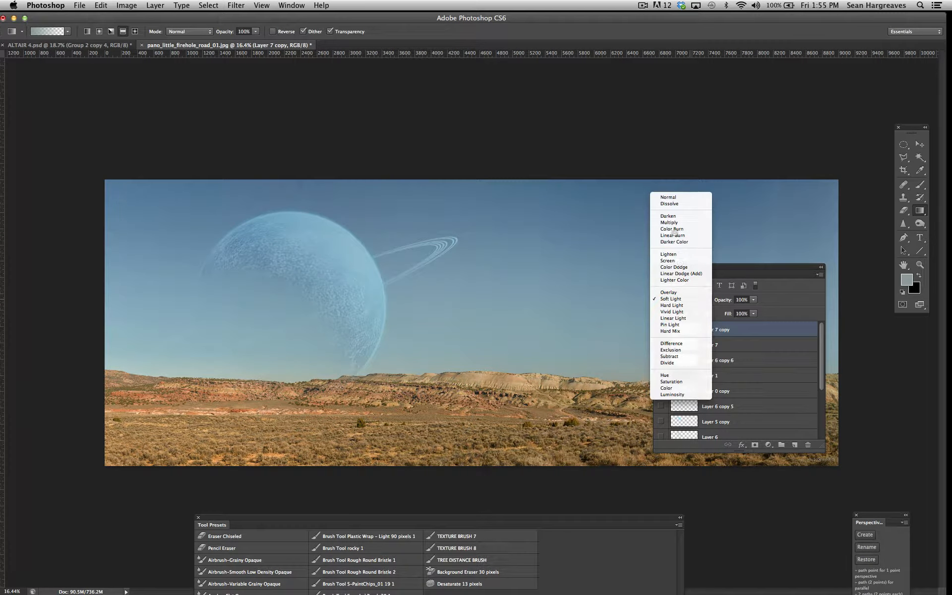
click(668, 196)
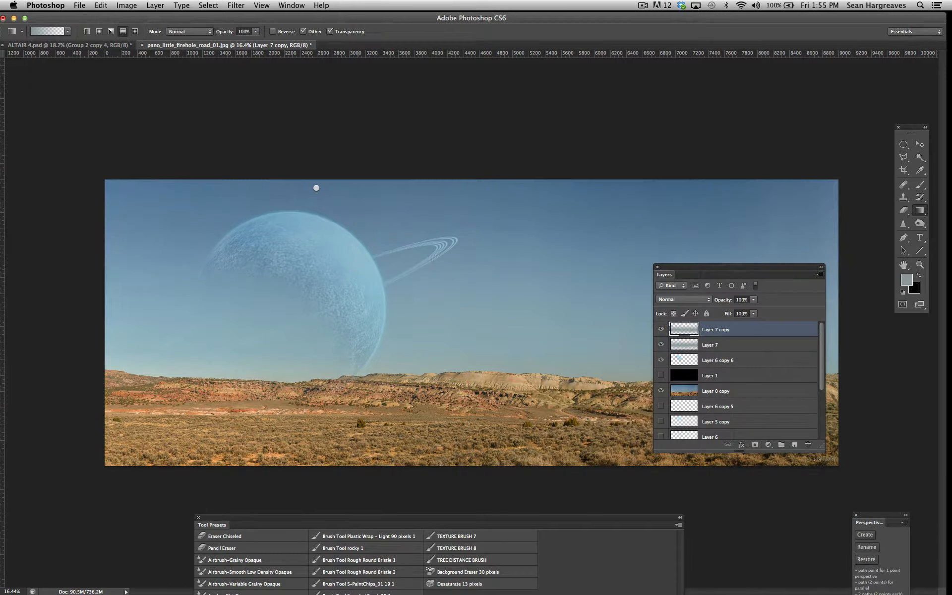
Squash the Layer 7 copy haze to about 50% height so it forms a narrow band along the horizon.
click(100, 7)
click(250, 240)
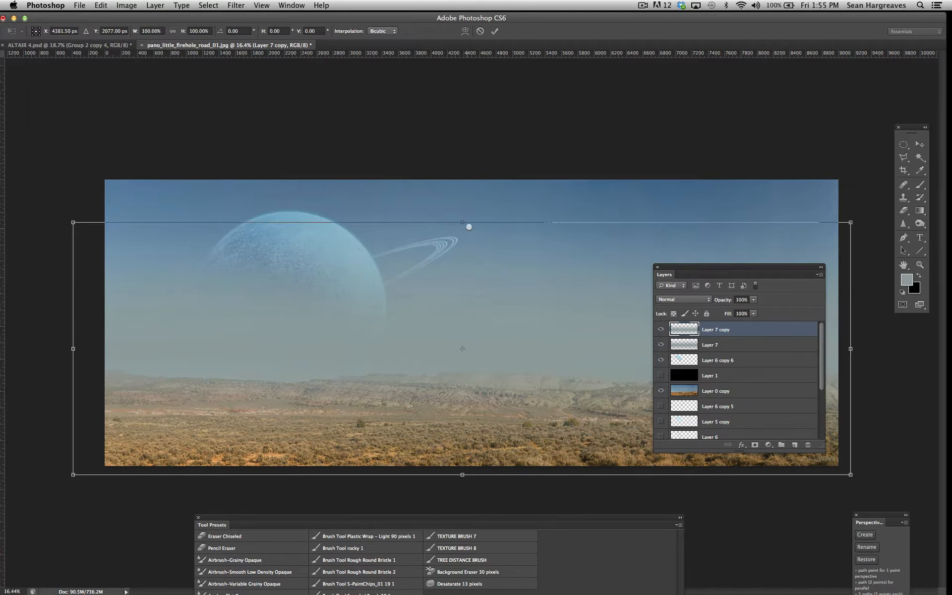
drag(462, 221, 463, 311)
drag(462, 473, 463, 438)
drag(693, 266, 727, 467)
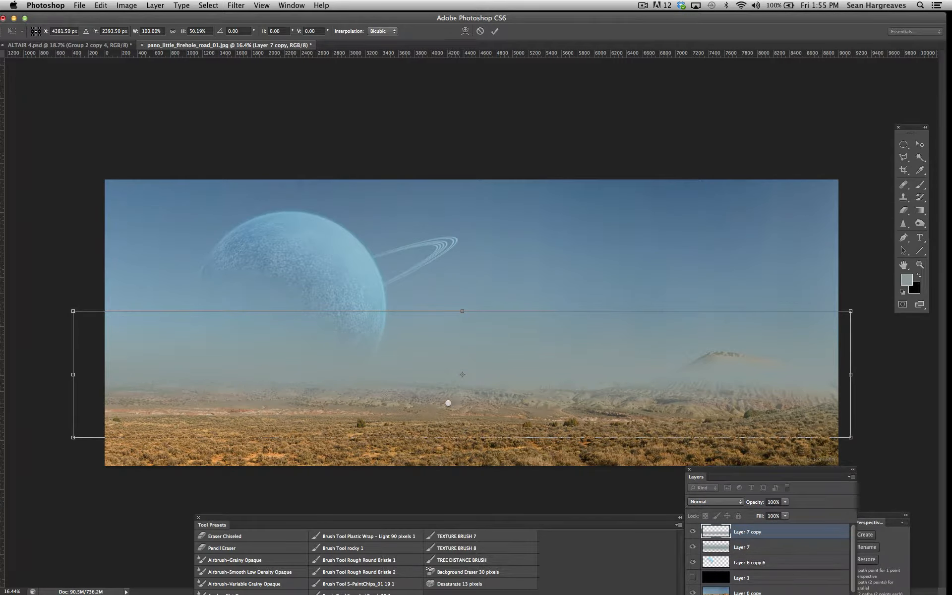
key(Return)
key(g)
right_click(446, 400)
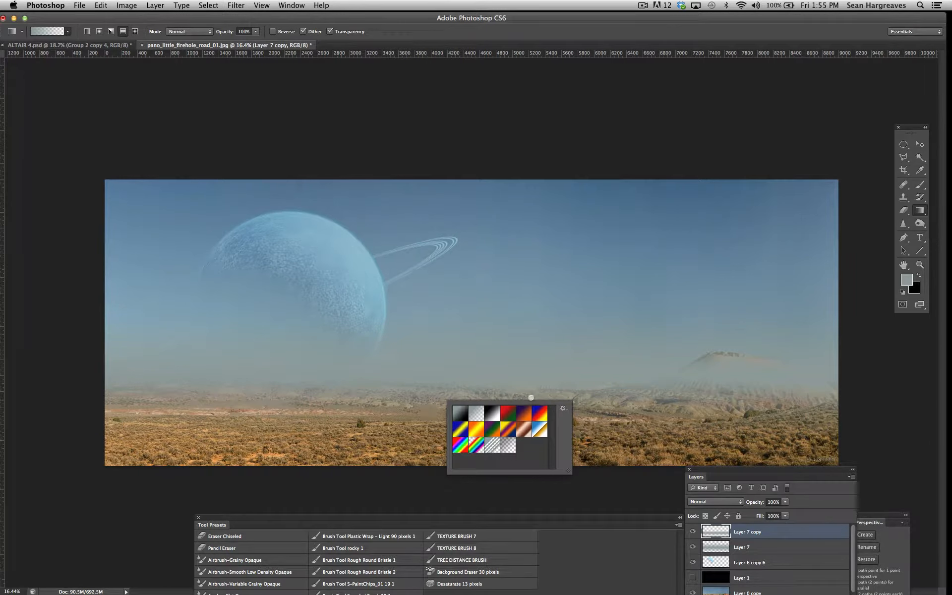
Try merging the Layer 7 and Layer 7 copy haze layers into one with Merge Layers, and undo it.
key(Return)
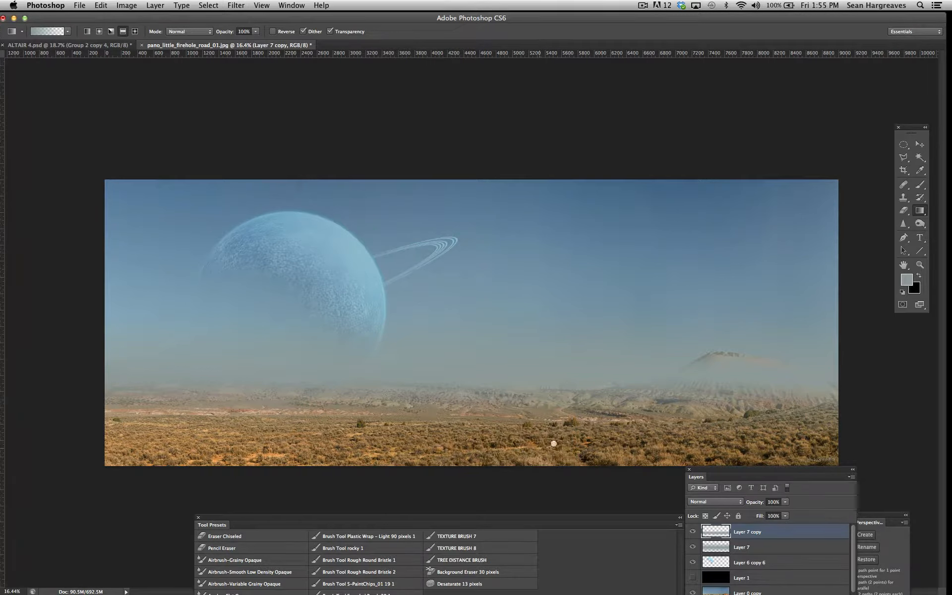
drag(734, 473, 536, 209)
shift+click(576, 286)
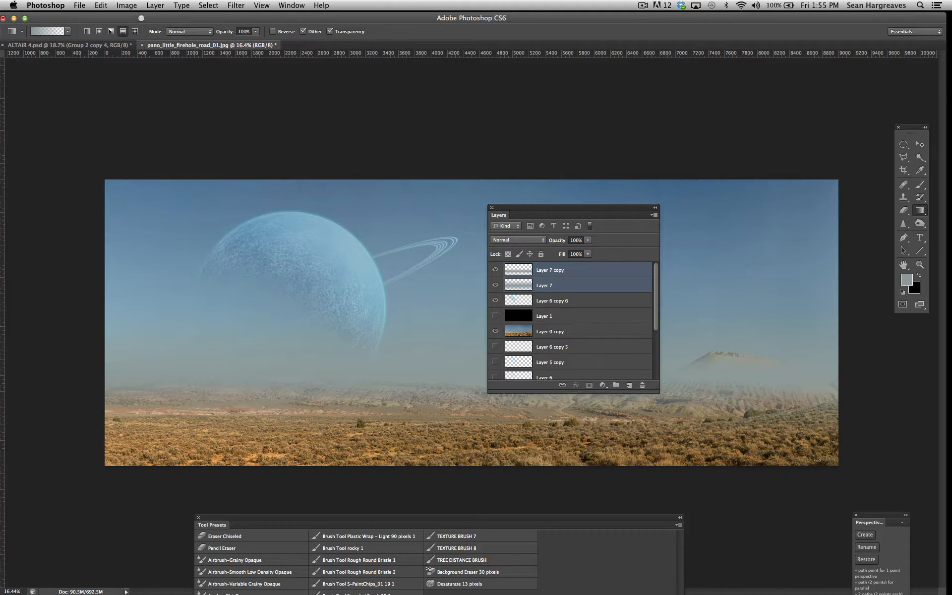
click(155, 5)
click(199, 367)
drag(550, 208, 326, 83)
click(101, 5)
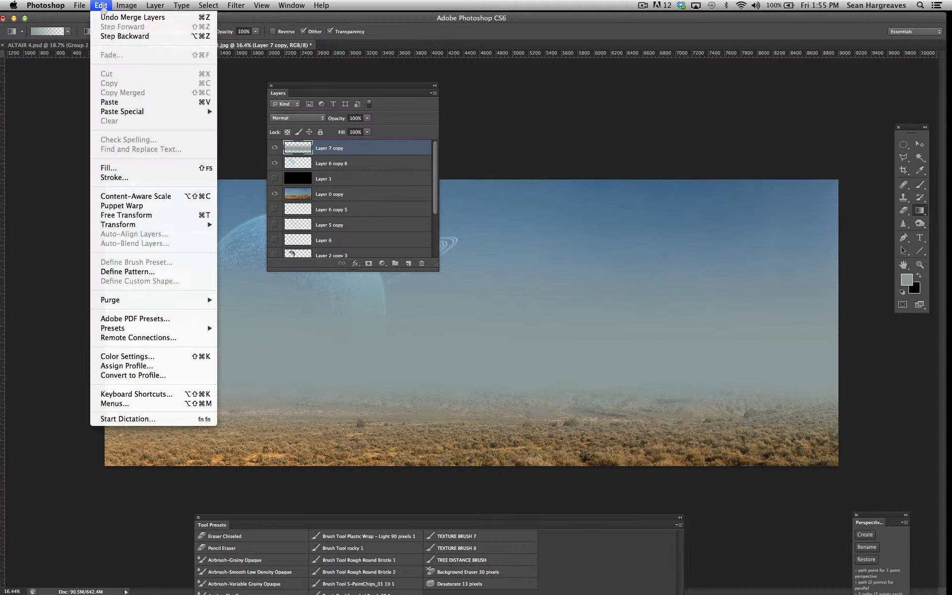
click(112, 17)
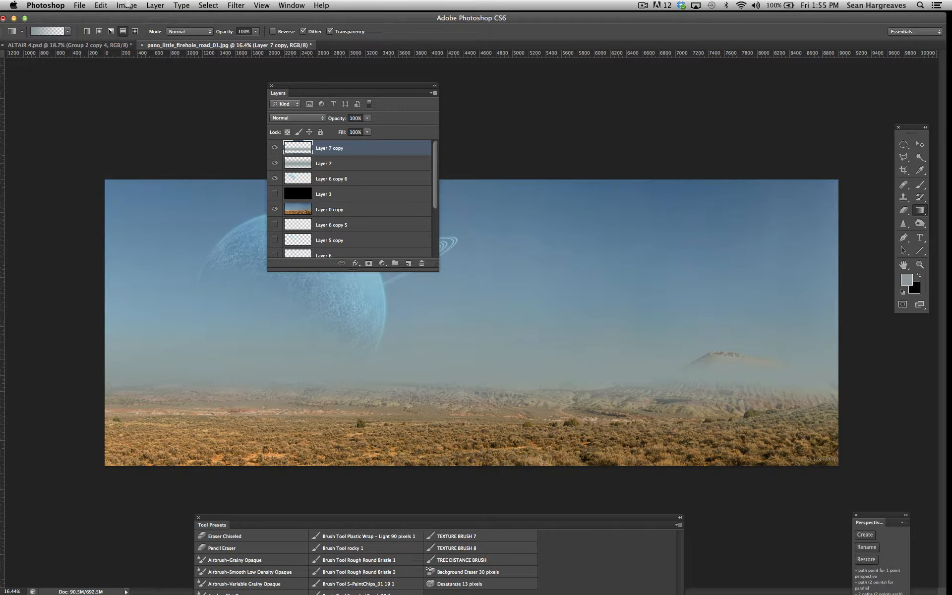
Try merging the Layer 7 copy haze down onto Layer 7, undo it, and reselect Layer 7 copy.
click(155, 5)
click(200, 365)
click(101, 5)
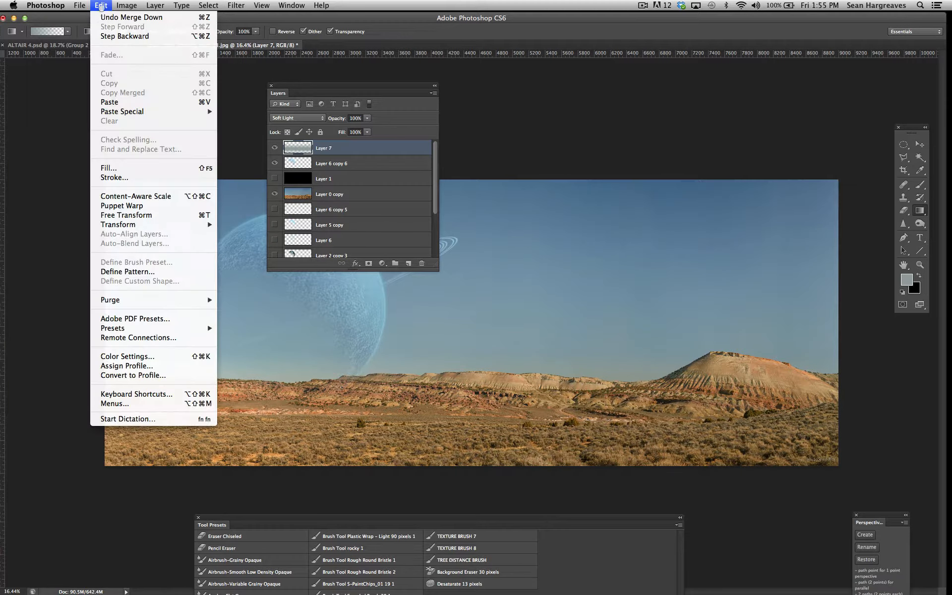
click(111, 16)
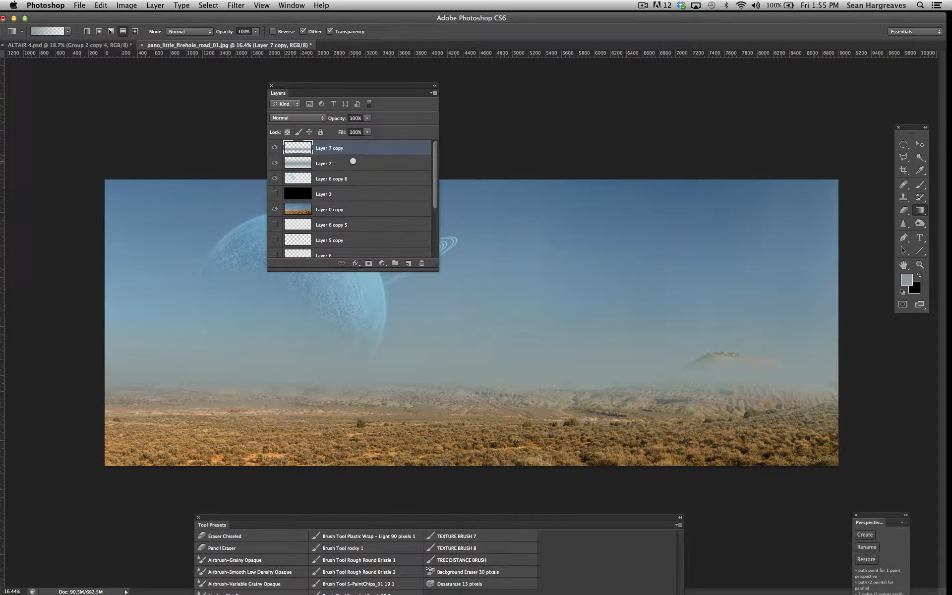
click(353, 161)
click(353, 151)
Toggle the visibility of Layer 7 copy to compare the horizon with and without the haze band.
drag(345, 94, 488, 361)
click(417, 415)
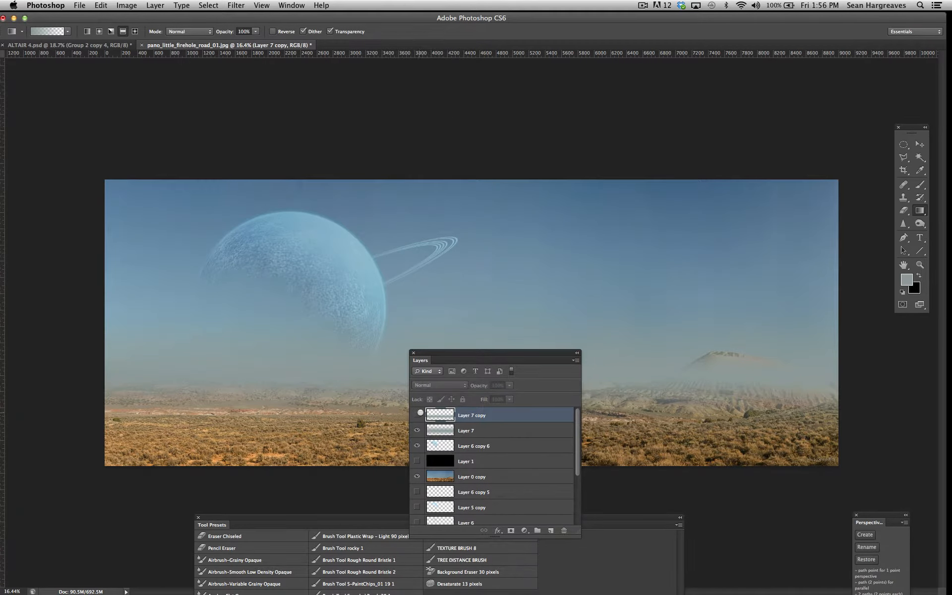
click(417, 415)
click(490, 429)
click(490, 415)
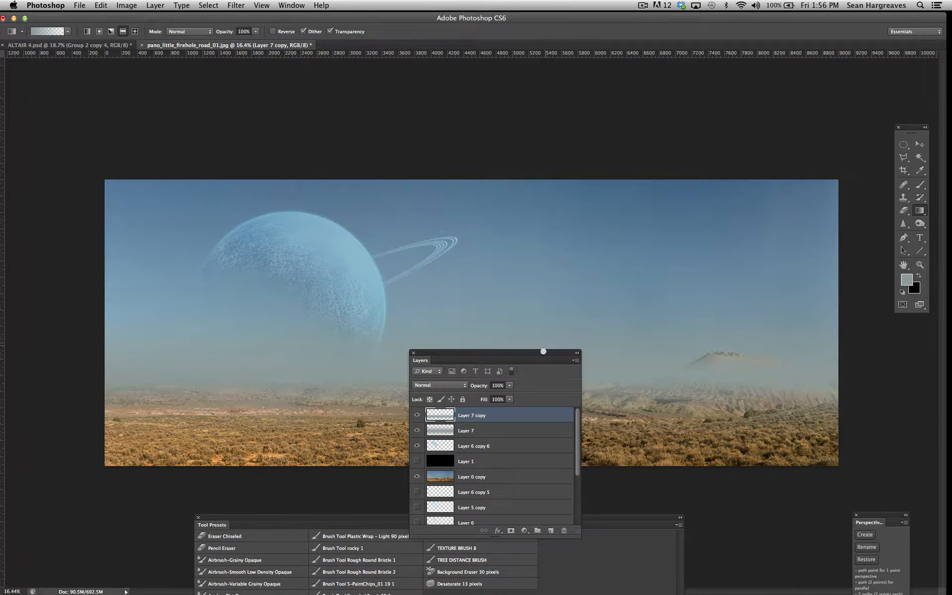
drag(496, 353, 474, 143)
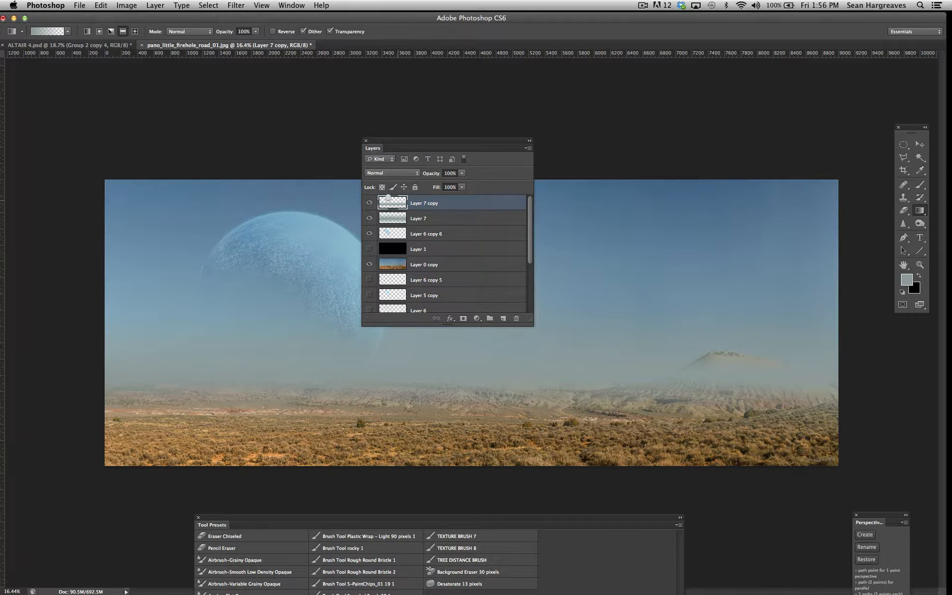
click(369, 203)
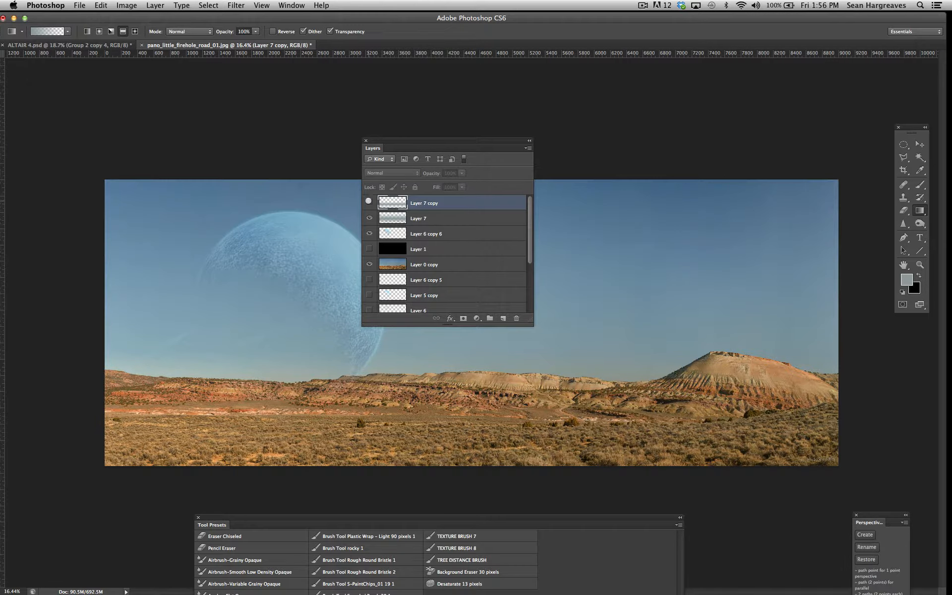
click(368, 202)
Set the eraser to 600 px at 38% opacity and start thinning the Layer 7 copy haze over the mesa.
click(903, 210)
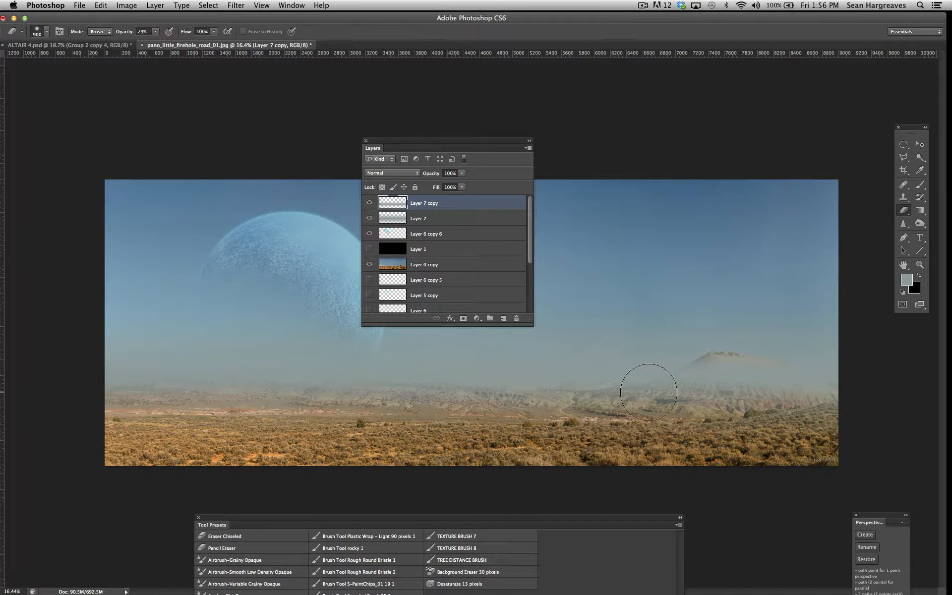
key(bracketleft)
key(bracketleft)
key(bracketleft)
key(bracketleft)
key(bracketleft)
key(bracketright)
key(bracketright)
click(155, 32)
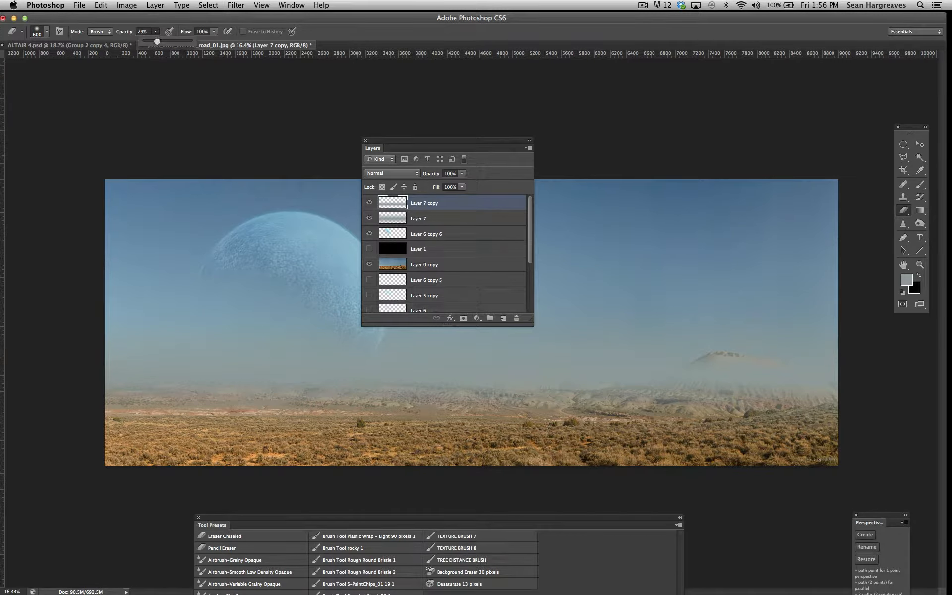
drag(161, 42, 160, 42)
mouse_move(751, 430)
mouse_down()
mouse_move(709, 405)
mouse_move(719, 395)
mouse_move(778, 416)
mouse_move(797, 437)
mouse_move(769, 423)
mouse_move(744, 392)
mouse_move(687, 405)
mouse_move(703, 397)
mouse_move(671, 413)
mouse_up()
Erase the Layer 7 copy haze across the mesa's face, its foothills and its far slope.
click(919, 263)
drag(782, 393, 734, 388)
scroll(671, 404, down, 3)
scroll(670, 403, right, 2)
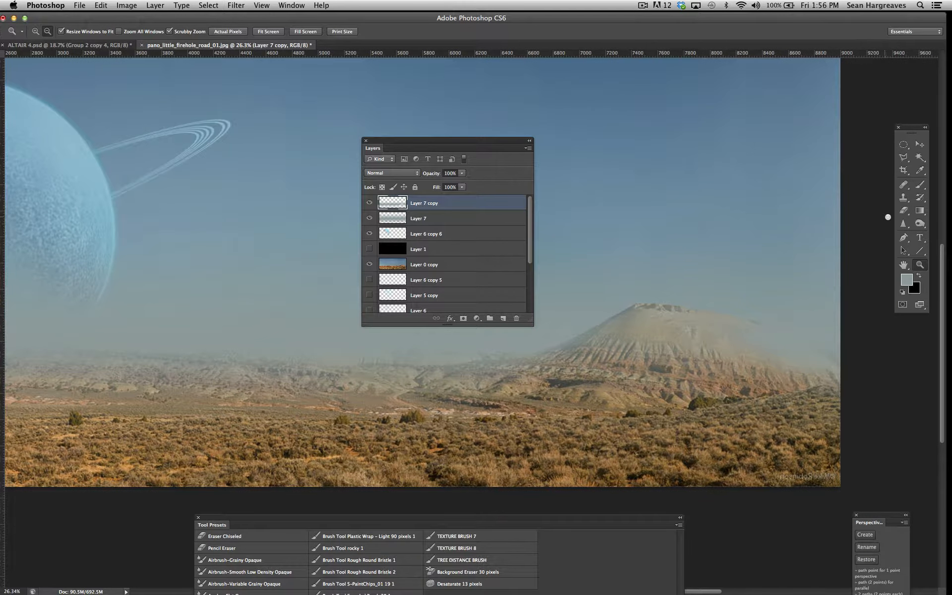
click(903, 210)
mouse_move(610, 396)
mouse_down()
mouse_move(644, 365)
mouse_move(728, 364)
mouse_move(610, 359)
mouse_move(634, 342)
mouse_move(421, 418)
mouse_up()
key(bracketright)
key(bracketright)
drag(498, 397, 422, 418)
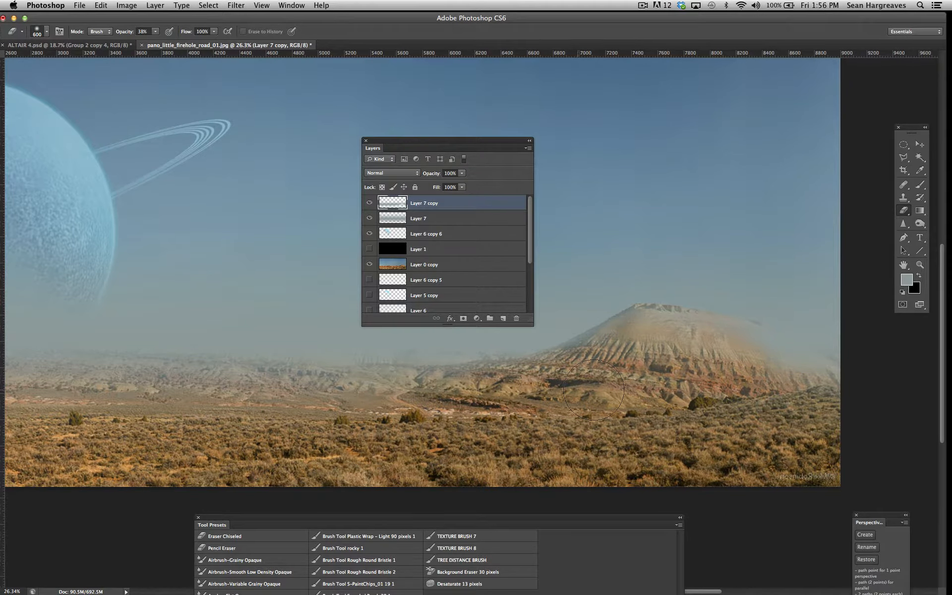
mouse_move(617, 358)
mouse_down()
mouse_move(724, 348)
mouse_move(748, 362)
mouse_move(734, 376)
mouse_move(752, 367)
mouse_move(806, 377)
mouse_up()
Clean up the leftover haze around the mesa's outline with smaller eraser sizes down to 150 px.
key(bracketleft)
key(bracketleft)
key(bracketleft)
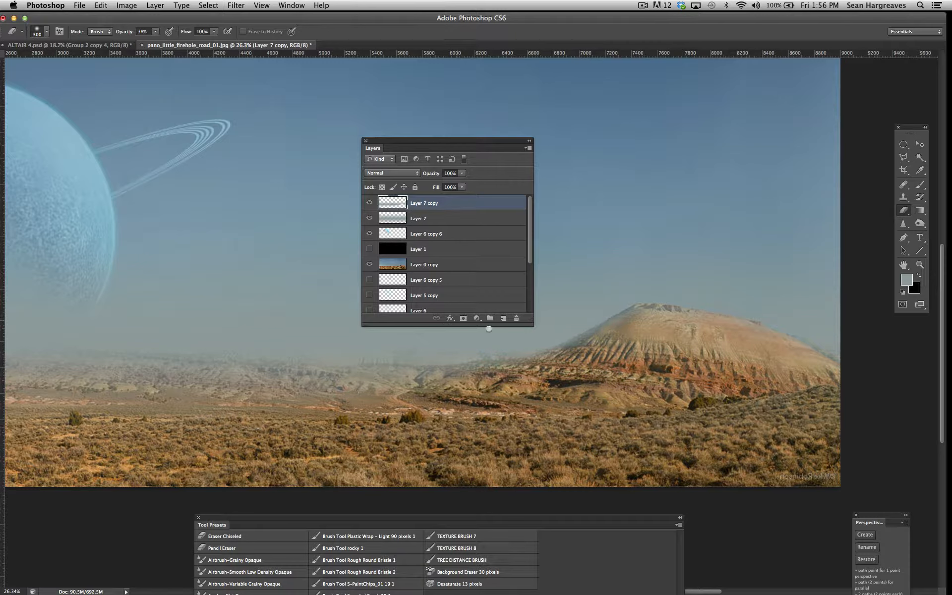
key(z)
mouse_move(602, 350)
mouse_down()
mouse_move(630, 342)
mouse_move(615, 340)
mouse_up()
click(903, 210)
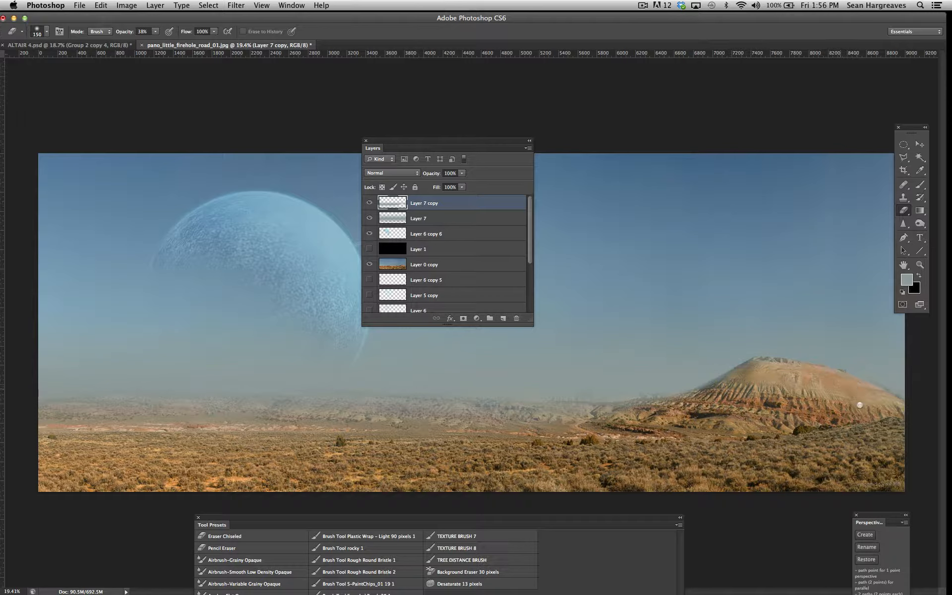
key(bracketright)
key(bracketright)
key(bracketright)
Shift the midtones of the planet layer, Layer 6 copy 6, toward blue with Color Balance.
click(436, 234)
drag(453, 143, 506, 93)
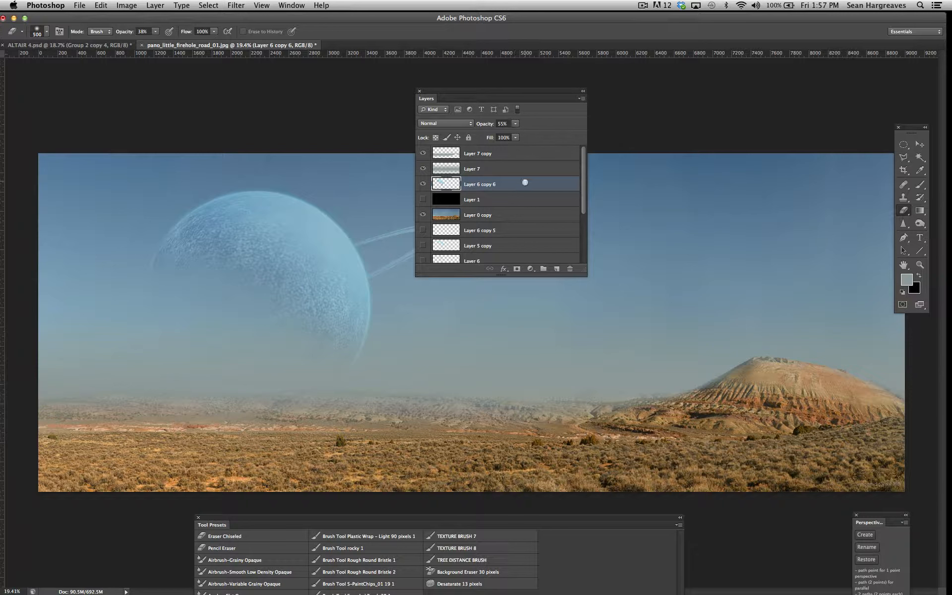
click(116, 5)
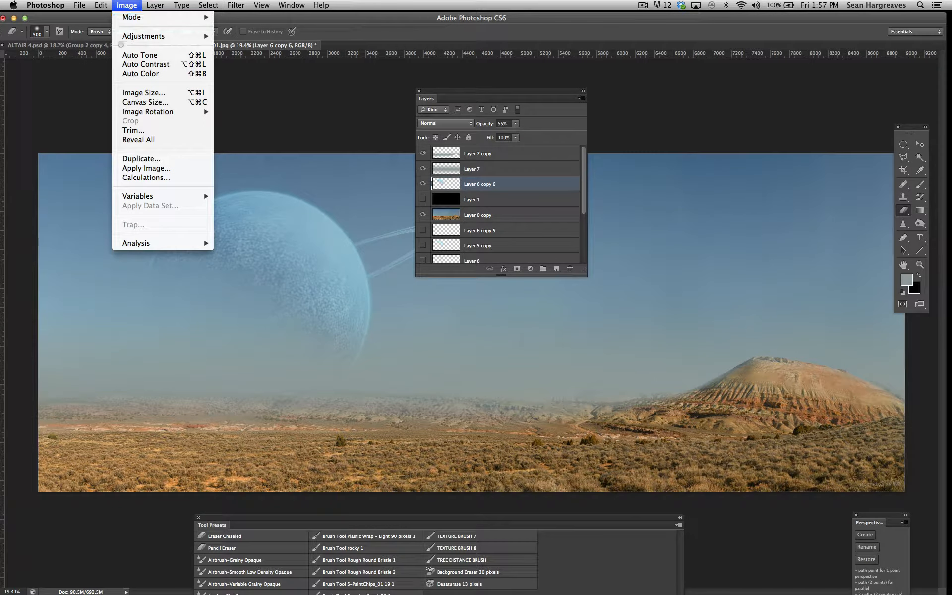
mouse_move(149, 36)
click(237, 99)
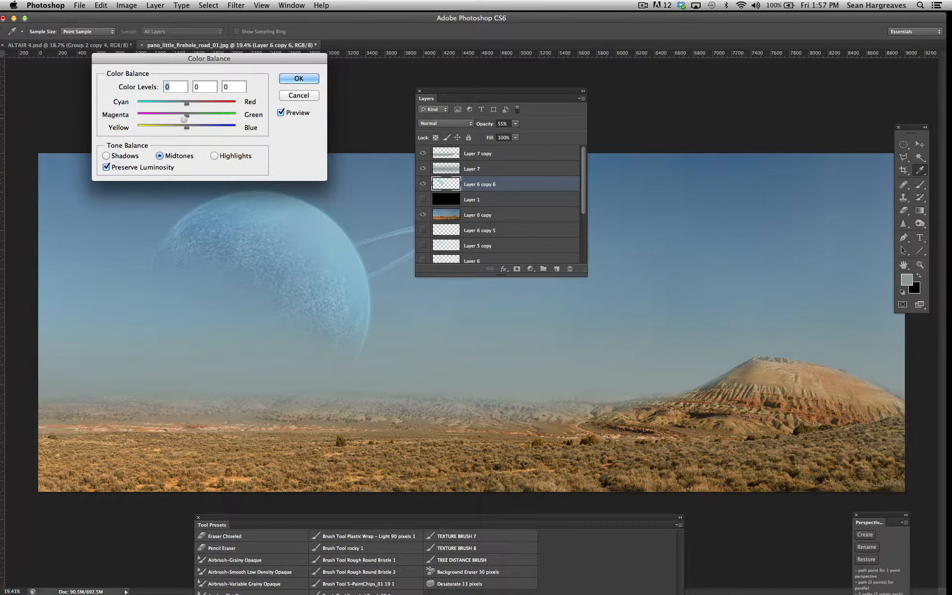
mouse_move(186, 127)
mouse_down()
mouse_move(231, 127)
mouse_move(195, 130)
mouse_up()
click(299, 79)
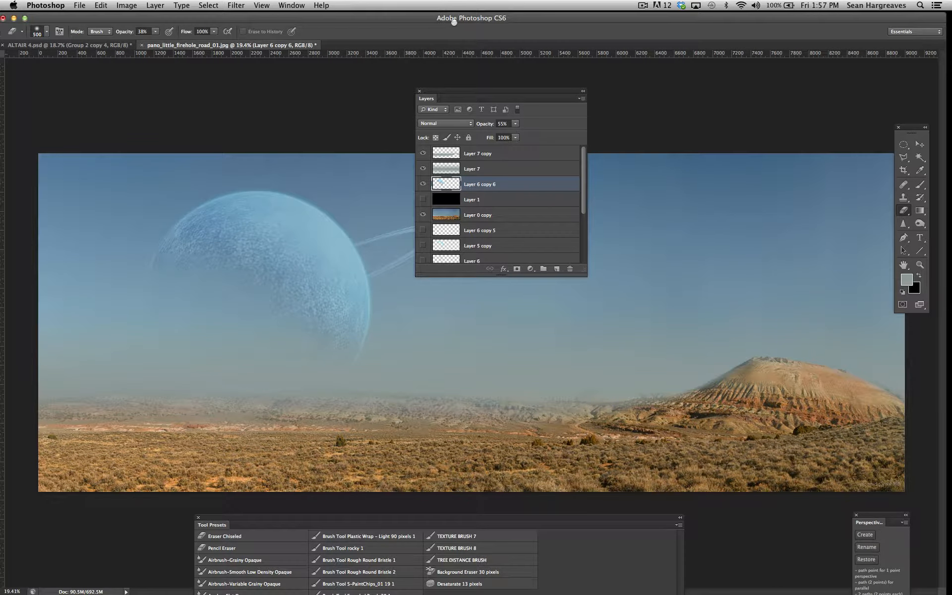
Duplicate the planet layer, Layer 6 copy 6, within the same document and hide the original.
drag(462, 24, 462, 17)
drag(484, 96, 636, 68)
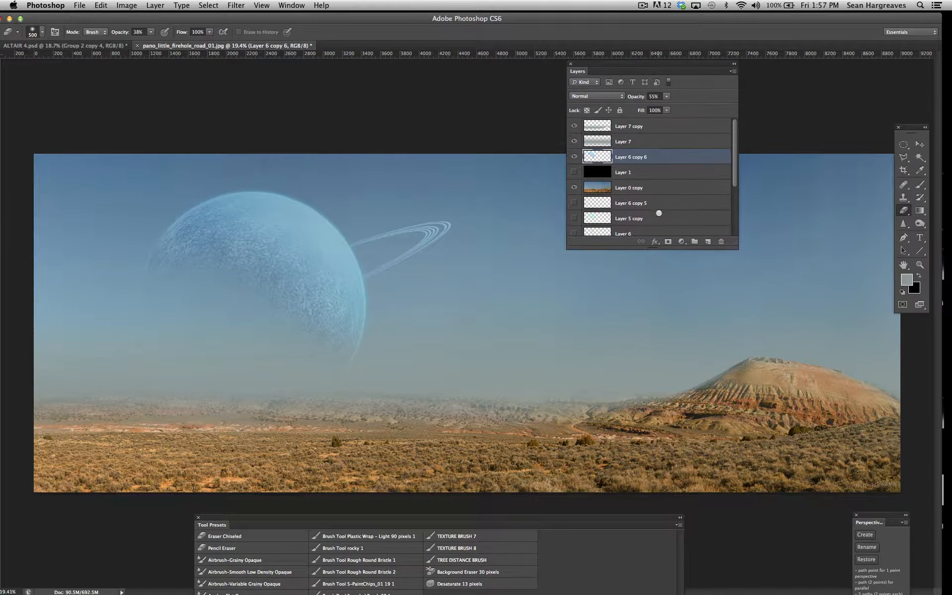
click(919, 264)
key(super+minus)
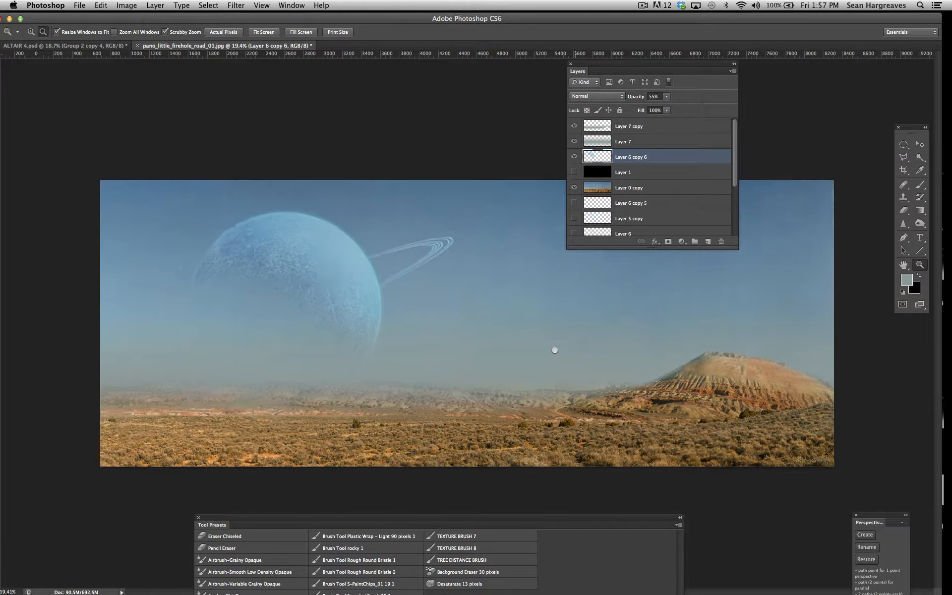
drag(554, 350, 571, 347)
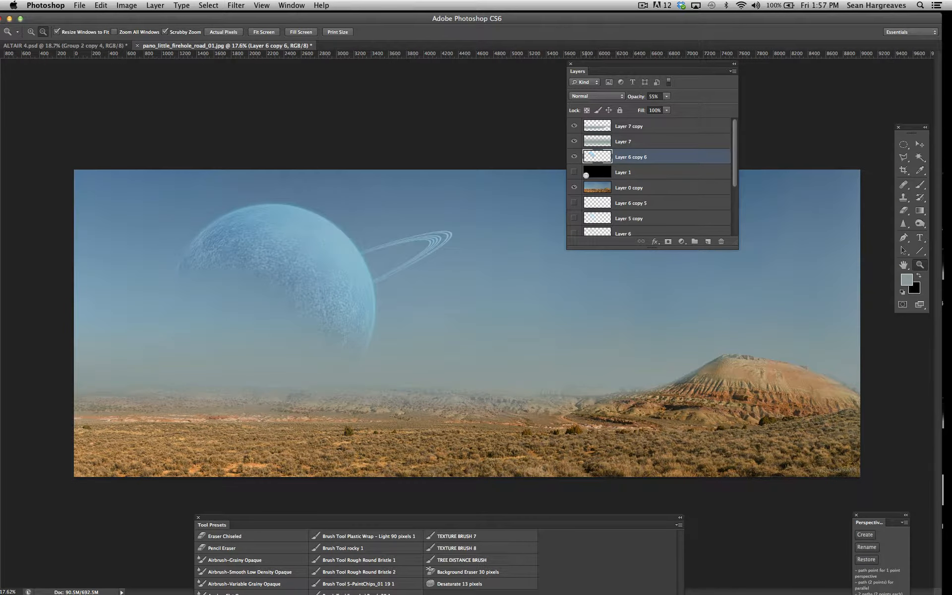
click(658, 188)
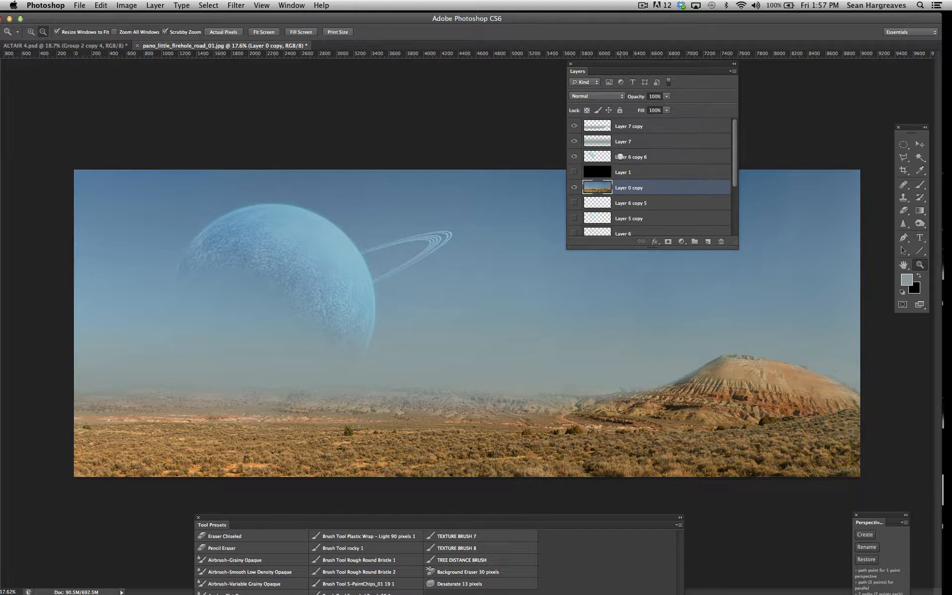
click(638, 158)
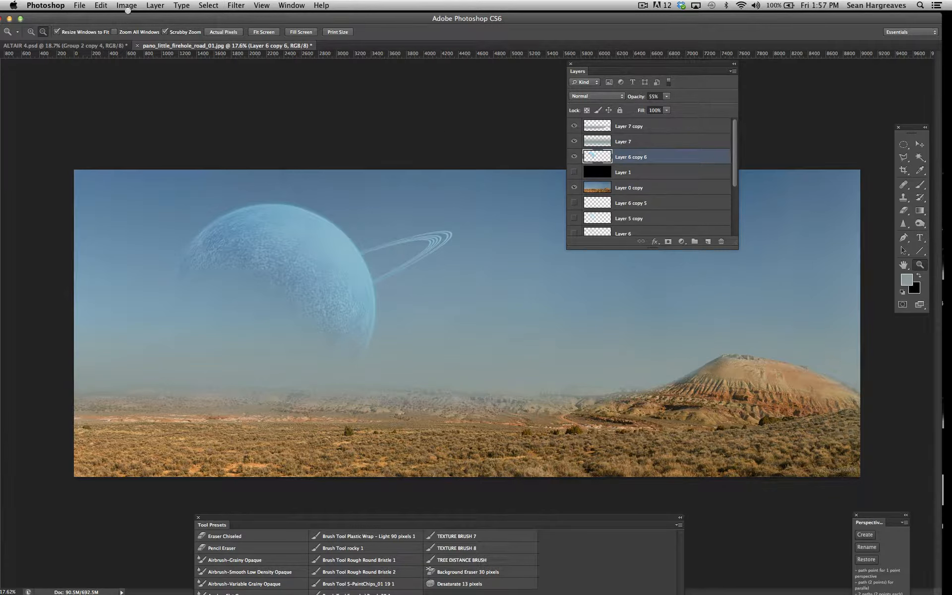
click(155, 6)
click(164, 23)
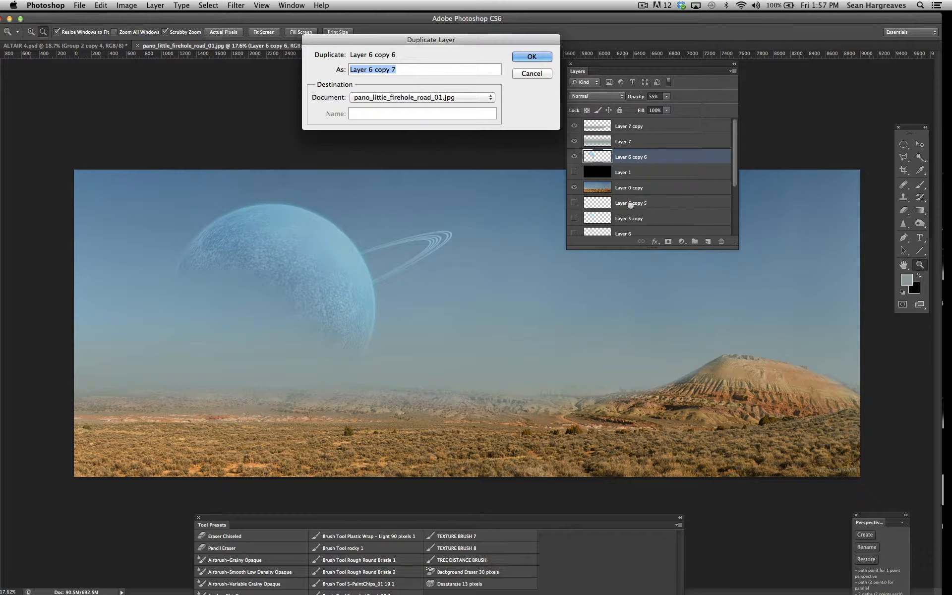
key(Return)
click(574, 172)
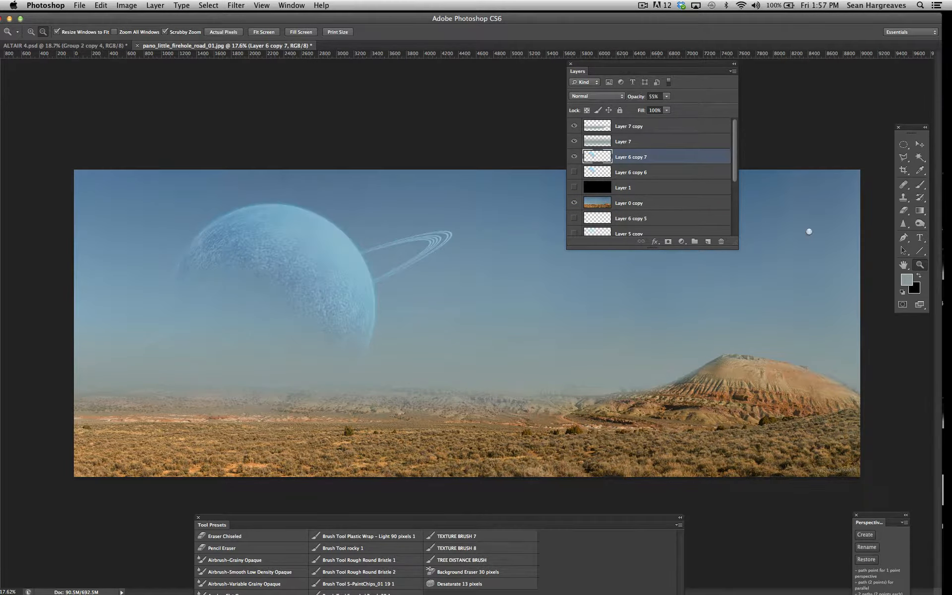
Erase the ring from the duplicate planet with the eraser at 100% opacity, and show the original planet layer again.
click(903, 210)
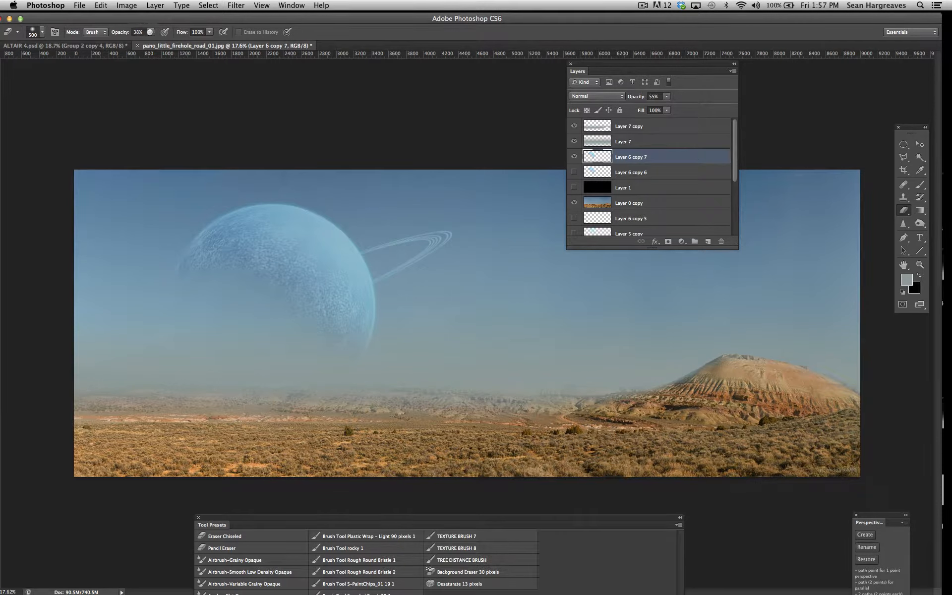
key(0)
mouse_move(435, 208)
mouse_down()
mouse_move(410, 218)
mouse_move(384, 273)
mouse_move(394, 263)
mouse_up()
key(bracketleft)
key(bracketleft)
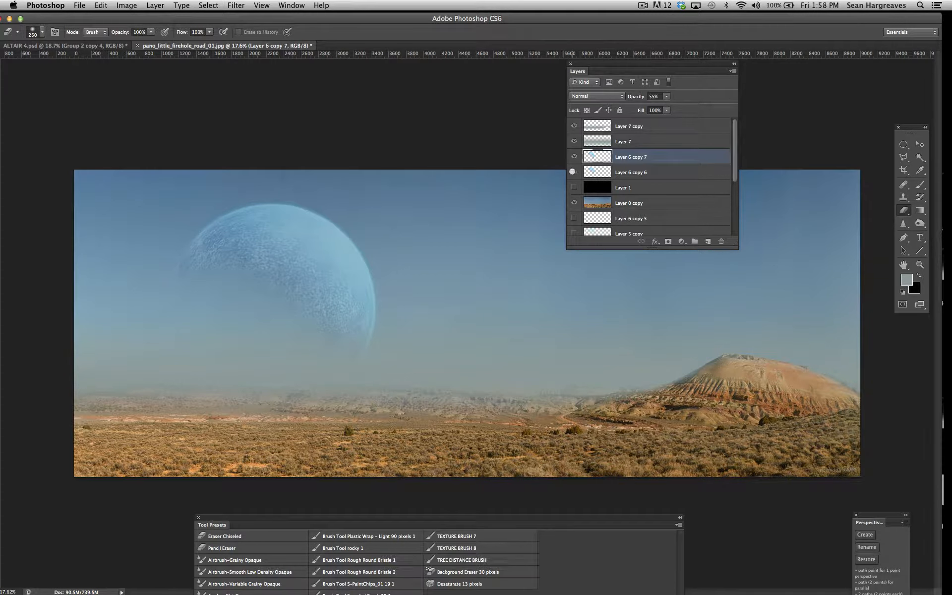
click(574, 172)
Scale the ringless planet copy to 30% width and 30% height.
click(100, 5)
mouse_move(146, 215)
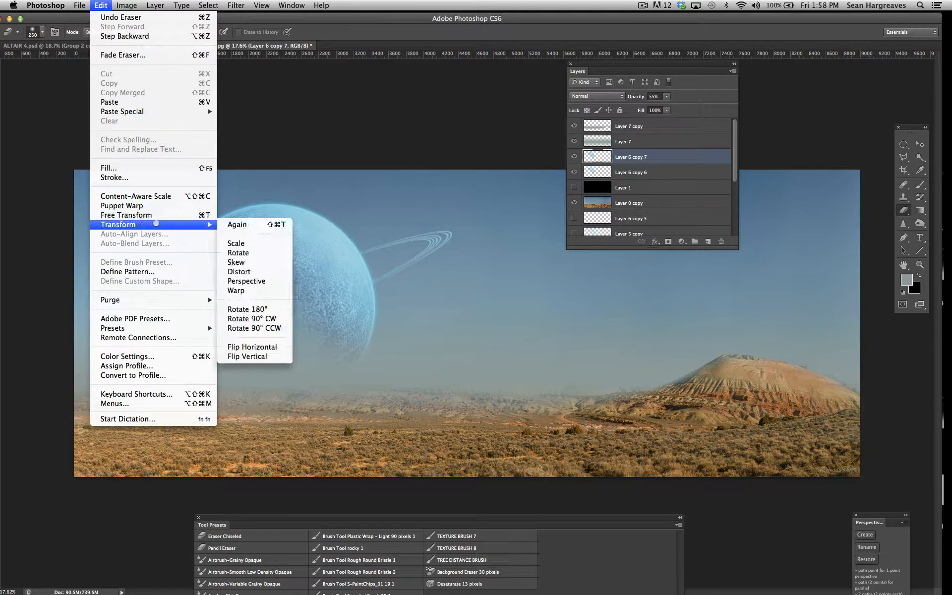
click(235, 243)
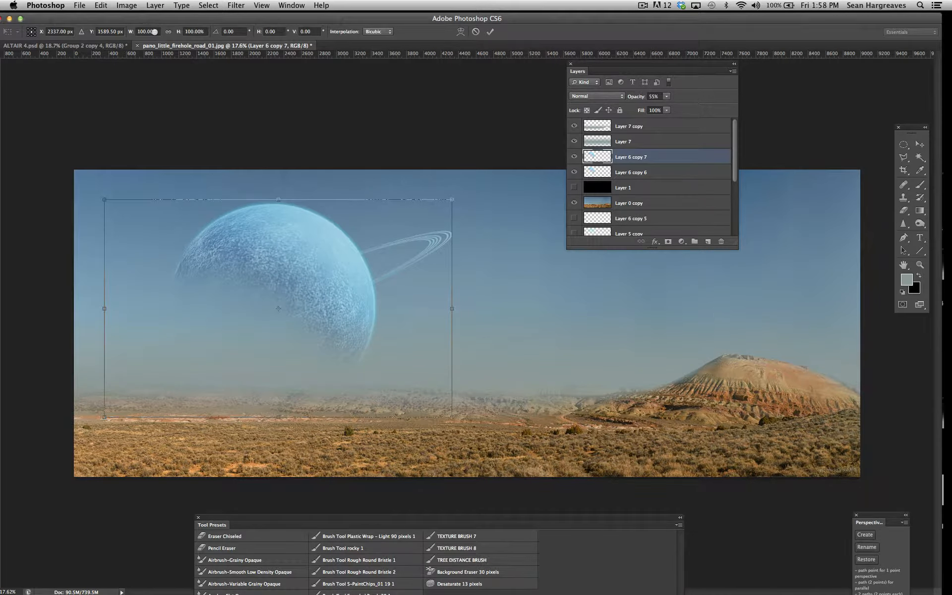
click(155, 32)
text(30)
key(Tab)
text(3)
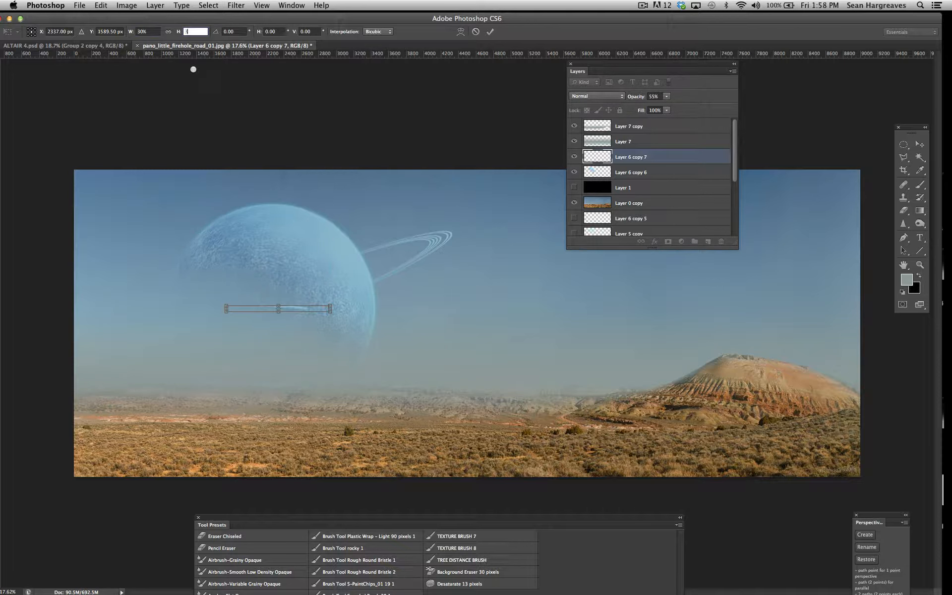
text(0)
Scale the ringless planet copy to 20% width and height and move it beside the large planet's lower left edge.
key(shift+Tab)
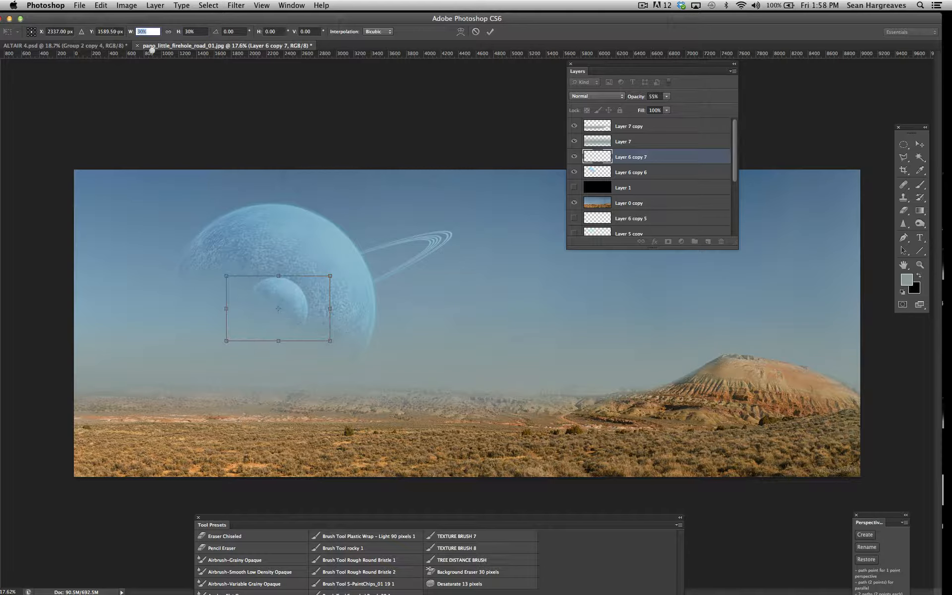
text(20)
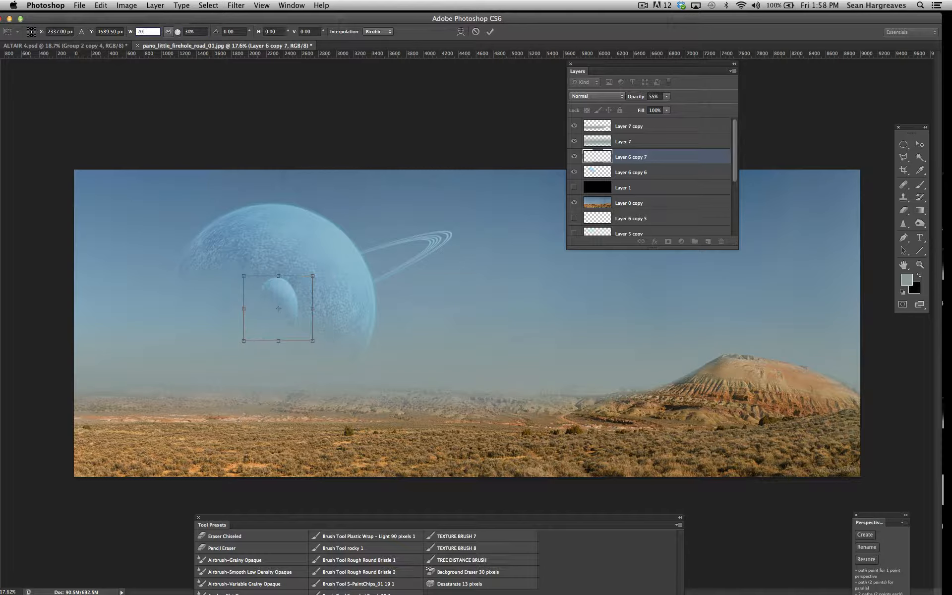
key(Tab)
text(2)
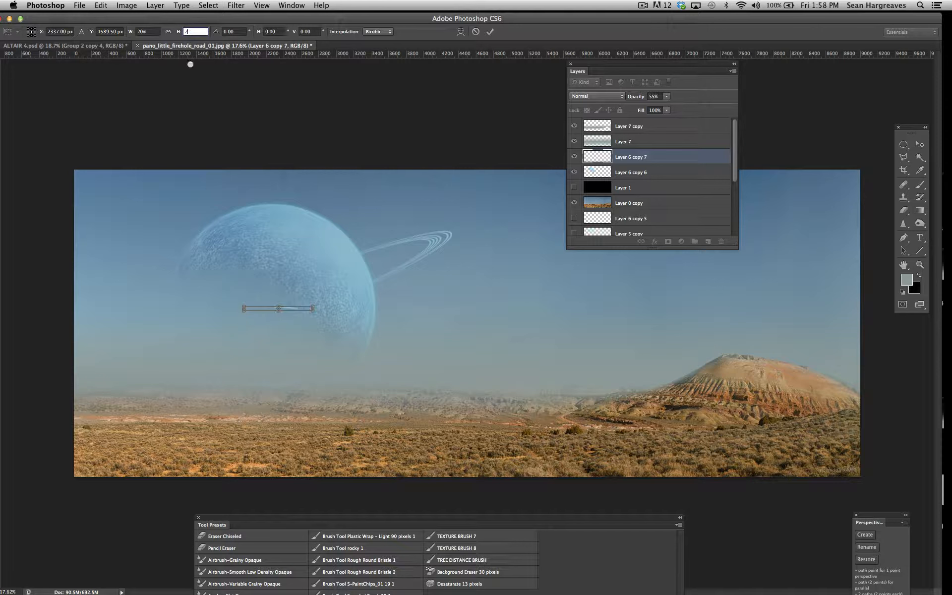
text(0)
click(490, 32)
key(e)
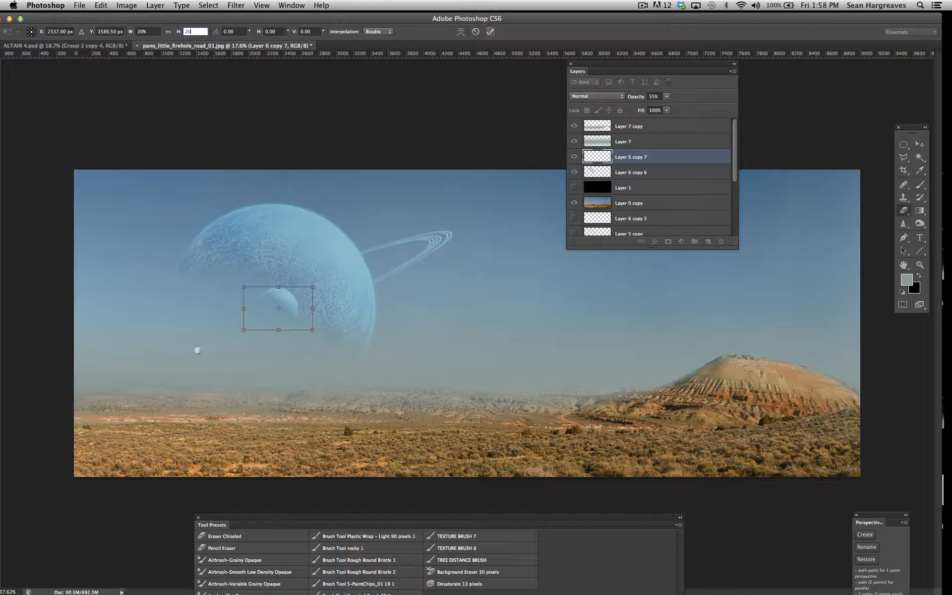
click(919, 144)
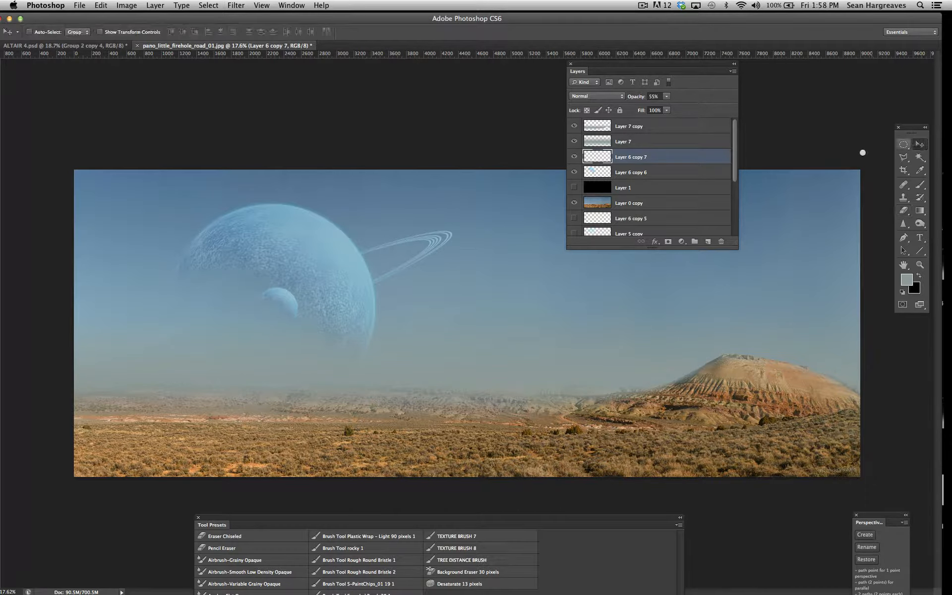
drag(274, 311, 187, 307)
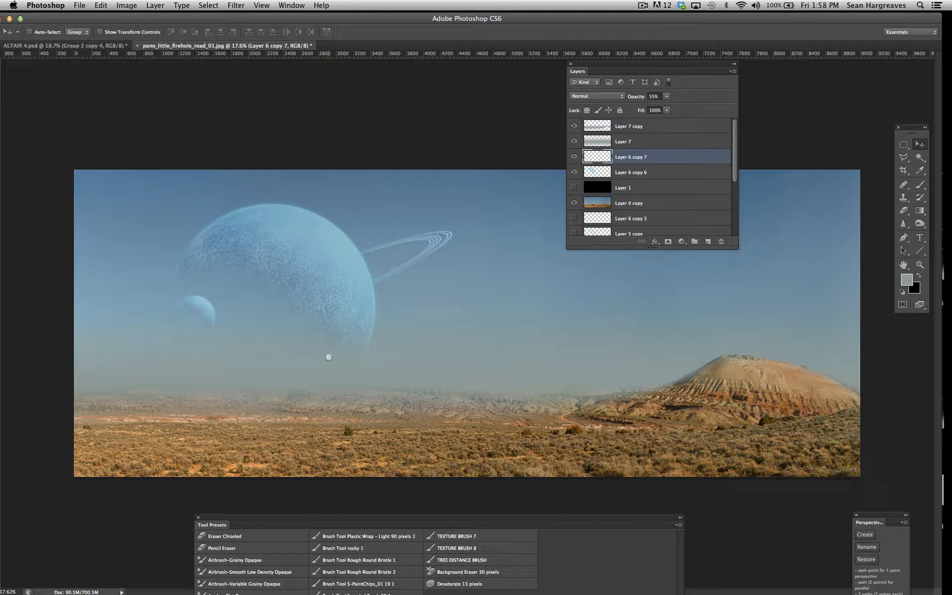
Duplicate the small moon layer, Layer 6 copy 7, and move the duplicate high into the sky above the mesa's left side.
click(154, 5)
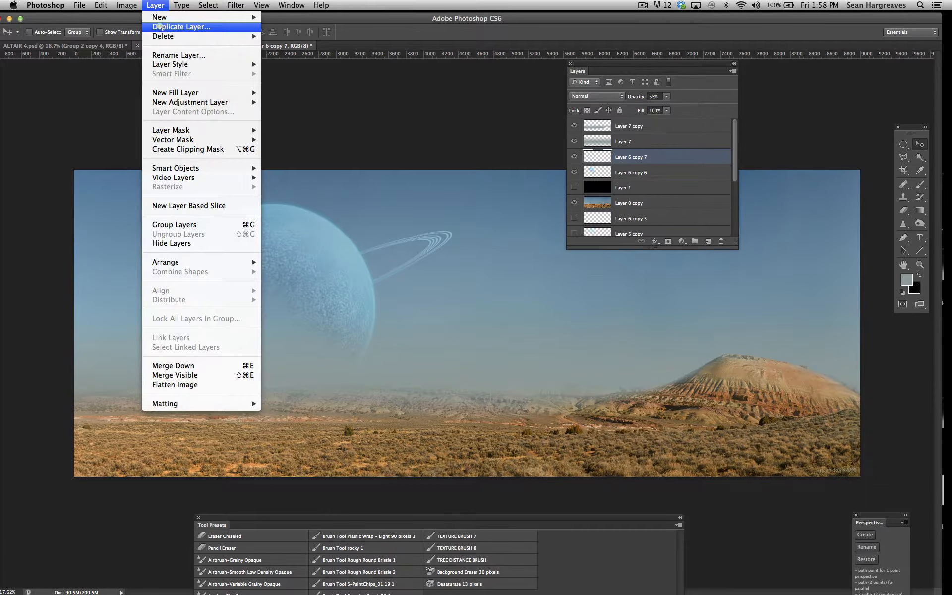
click(188, 27)
key(Return)
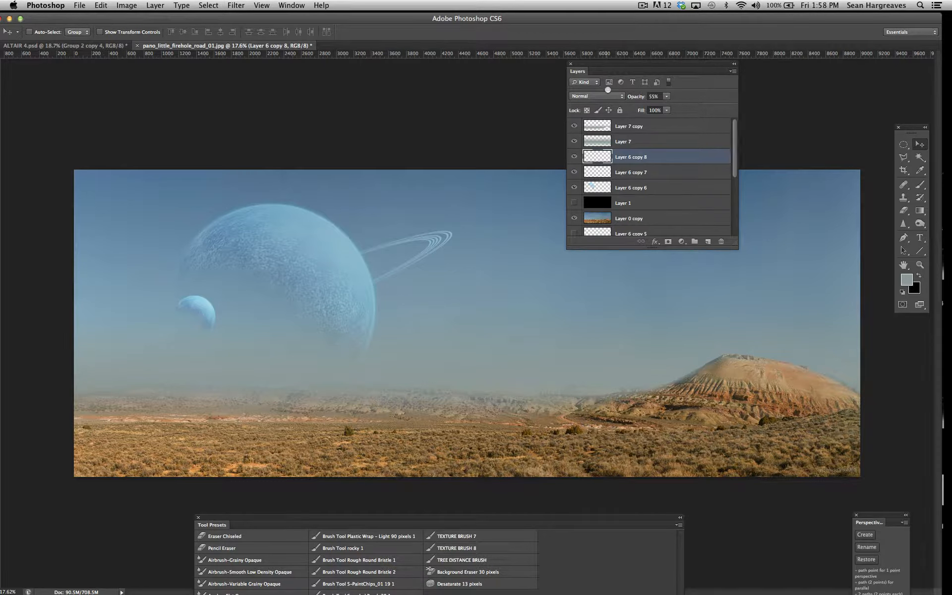
drag(642, 68, 665, 386)
drag(332, 272, 761, 167)
Scale the duplicate moon in the upper sky to 50% width and 50% height.
click(103, 6)
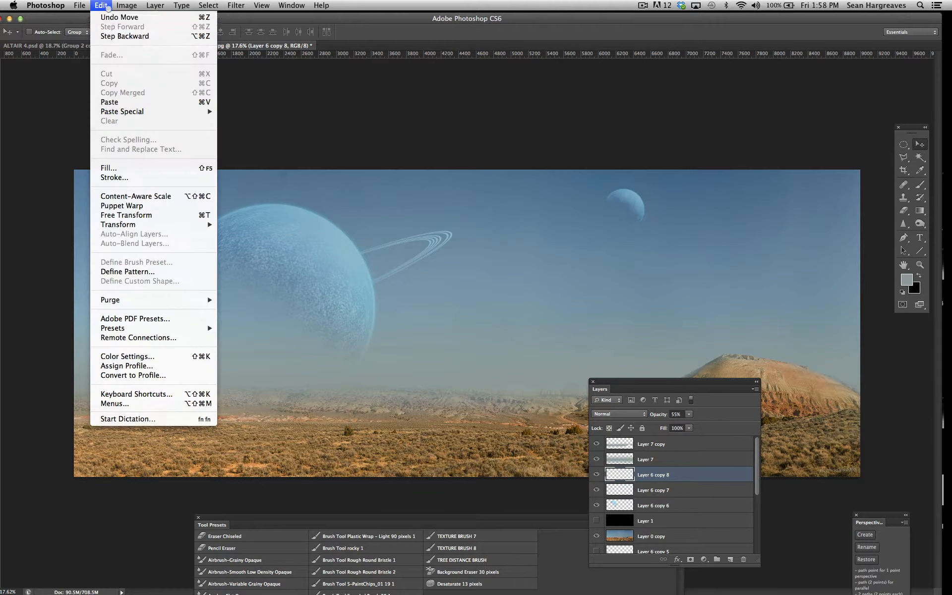
mouse_move(160, 224)
click(226, 243)
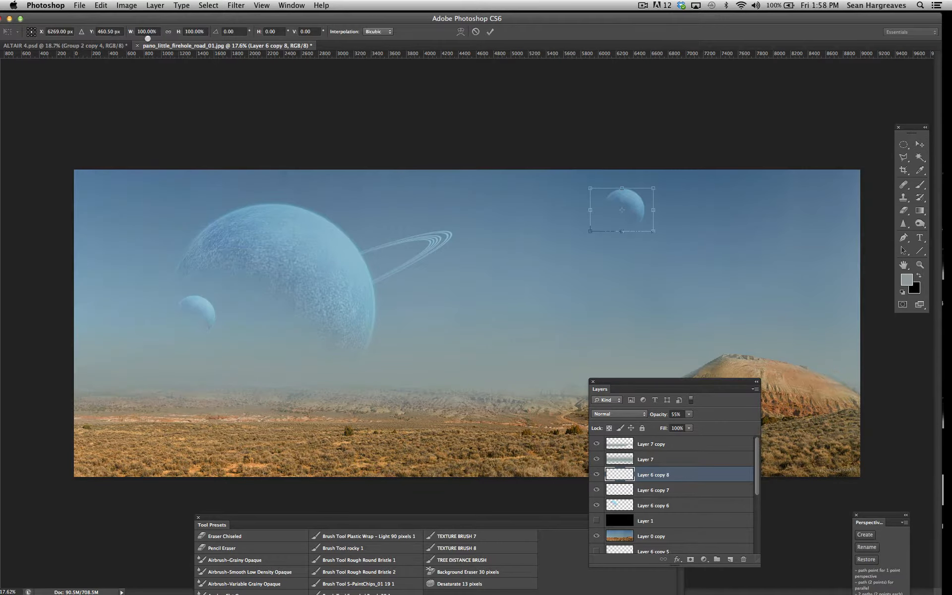
click(148, 31)
text(5)
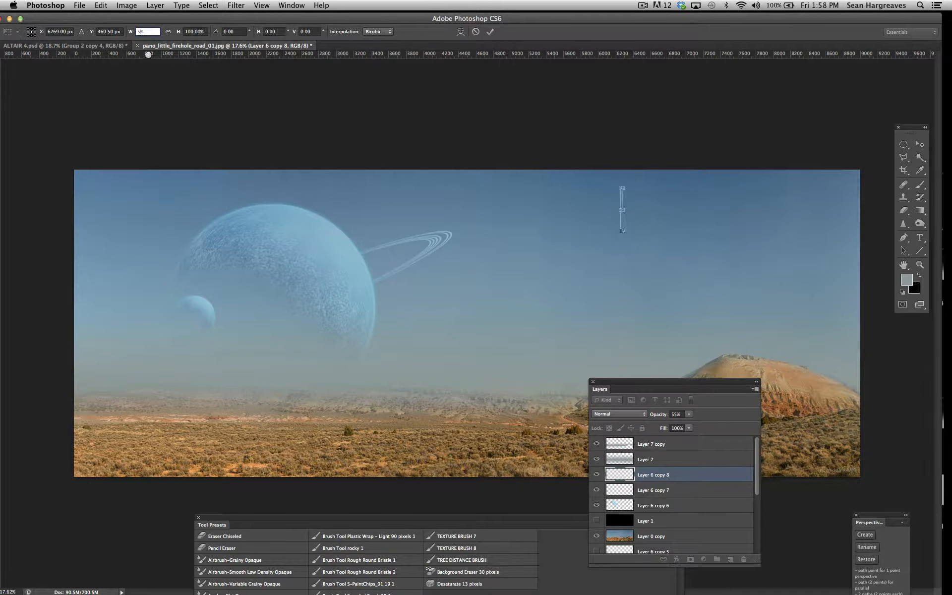
text(0)
click(204, 32)
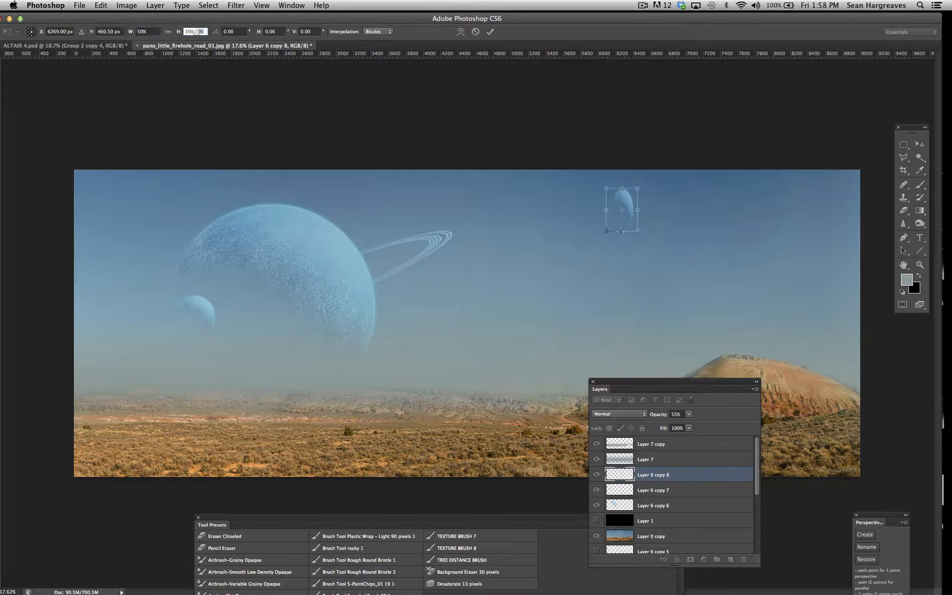
text(5)
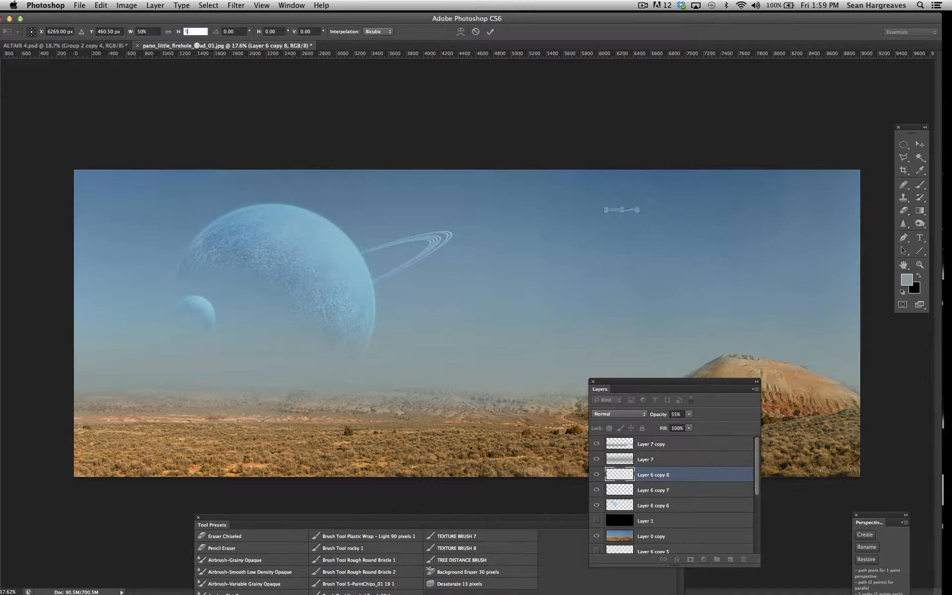
text(0)
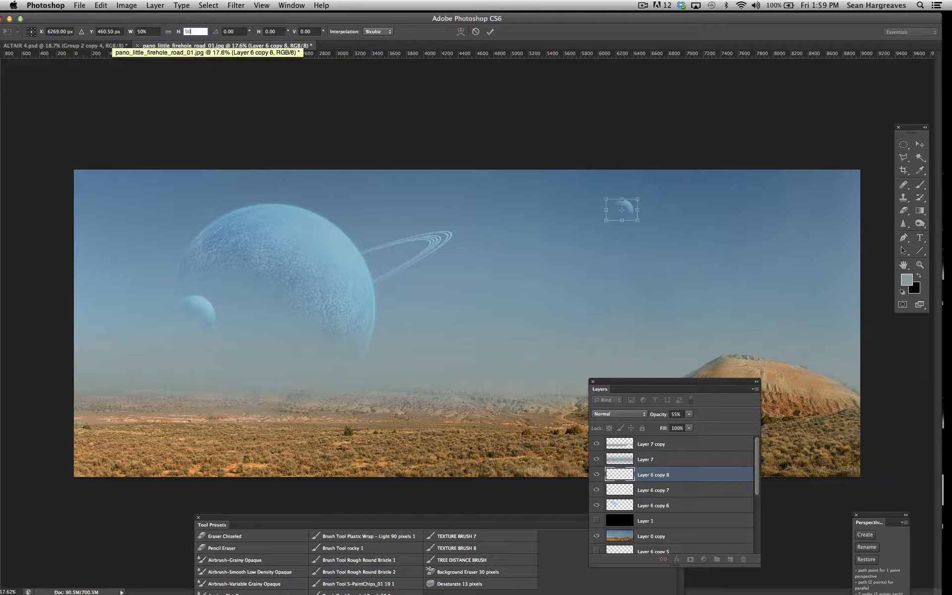
click(489, 31)
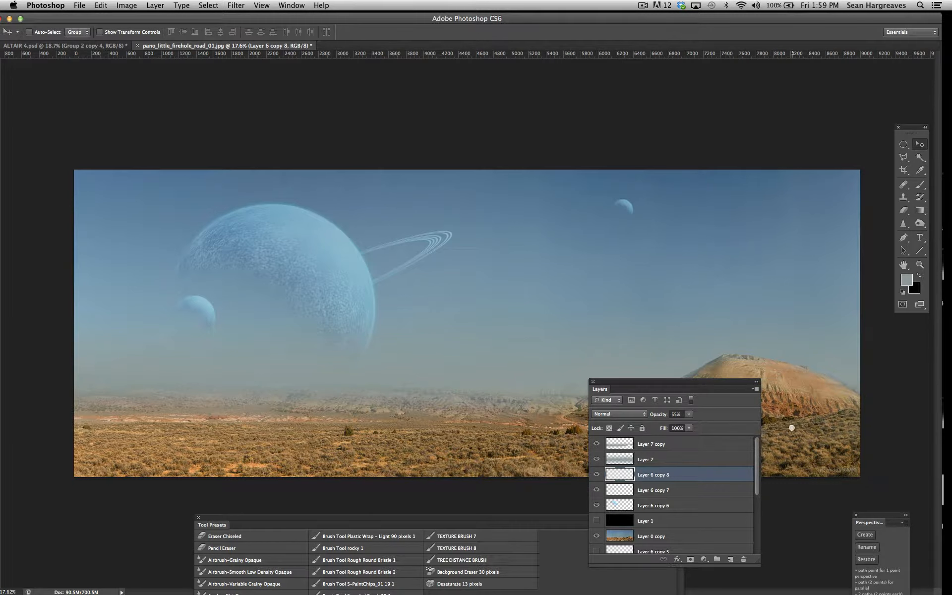
Set the opacity of the large ringed planet layer, Layer 6 copy 6, to 40%.
drag(685, 381, 456, 92)
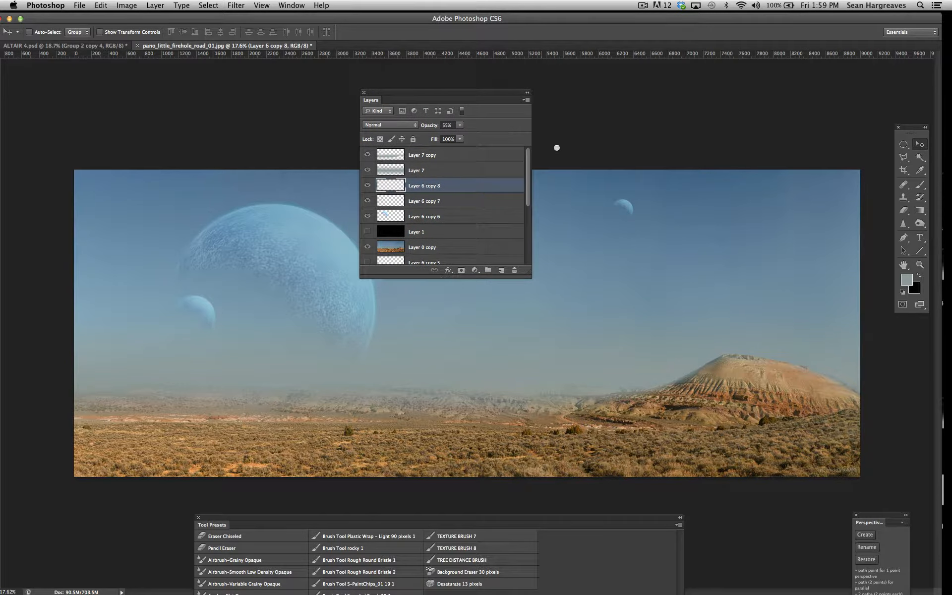
click(438, 201)
click(368, 200)
click(368, 201)
click(424, 216)
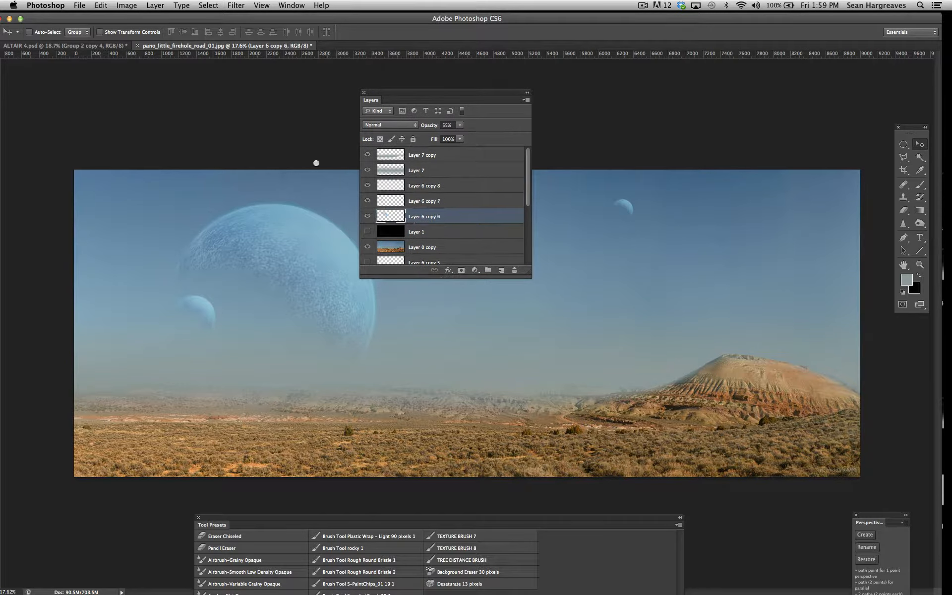
click(430, 125)
text(45)
drag(453, 127, 417, 126)
text(35)
drag(441, 92, 673, 272)
text(40)
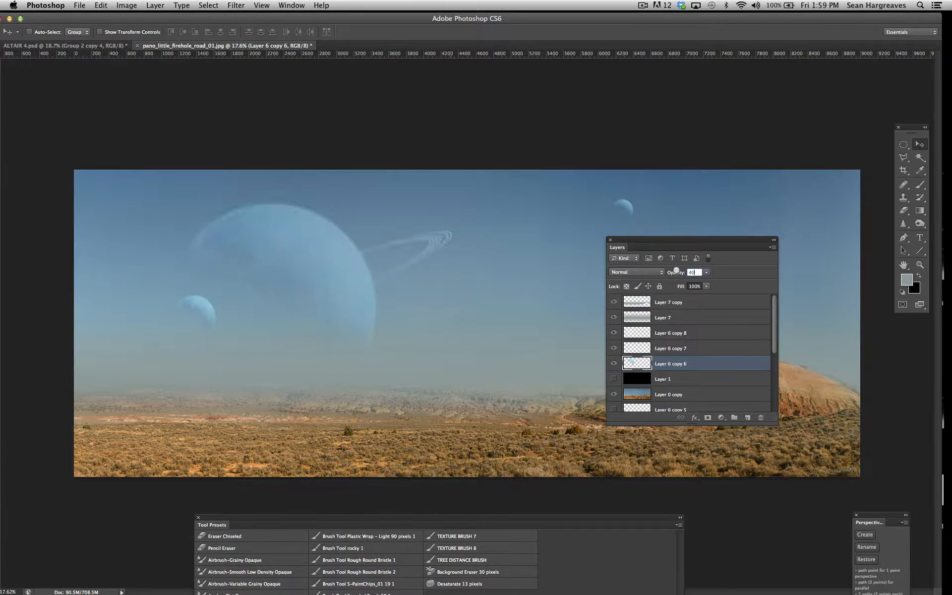
Duplicate the moon layer beside the large planet, Layer 6 copy 7, within the same document.
click(666, 346)
click(614, 348)
click(614, 348)
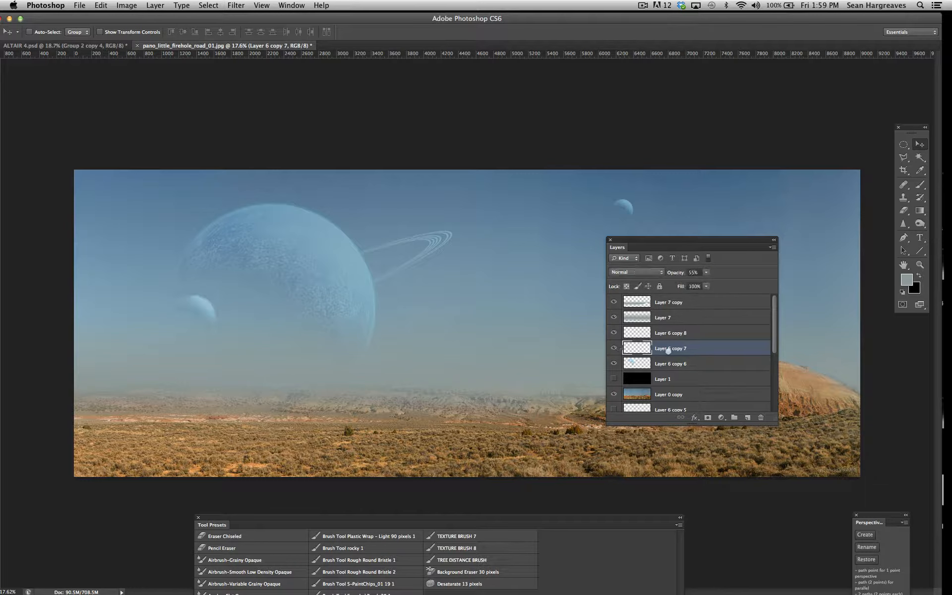
click(154, 5)
click(169, 33)
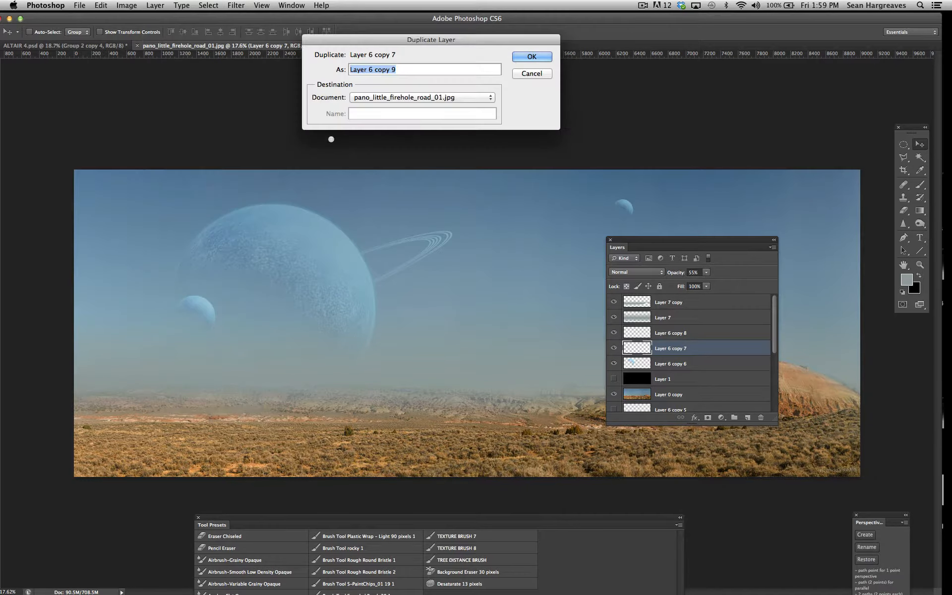
key(Return)
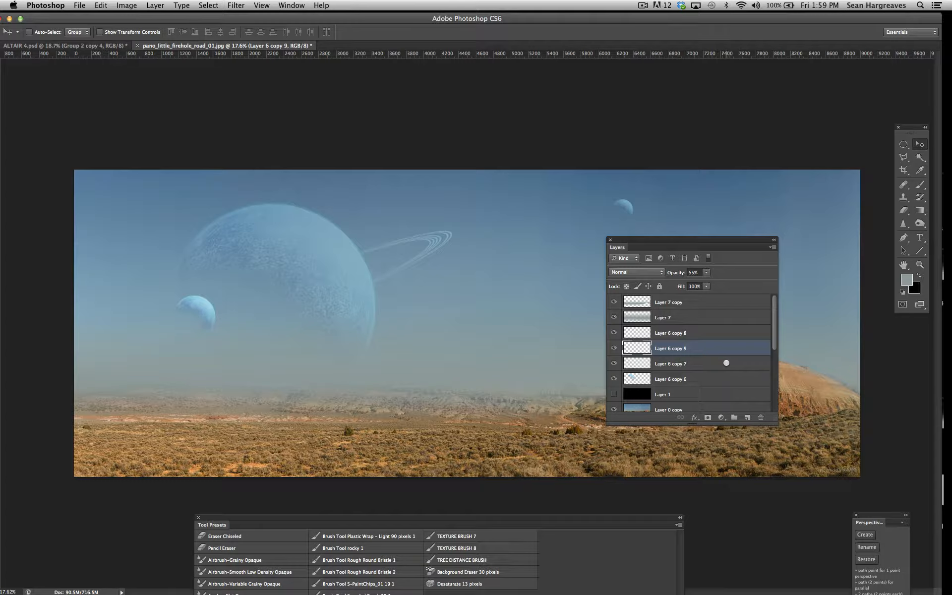
Merge Layer 6 copy 9 and Layer 6 copy 7 into a single moon layer.
shift+click(707, 365)
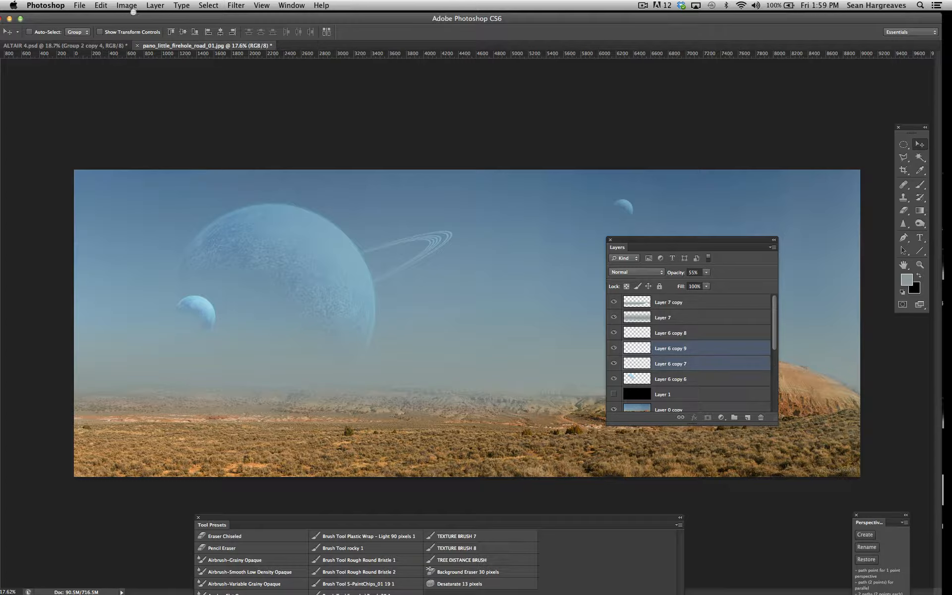
click(151, 4)
click(190, 365)
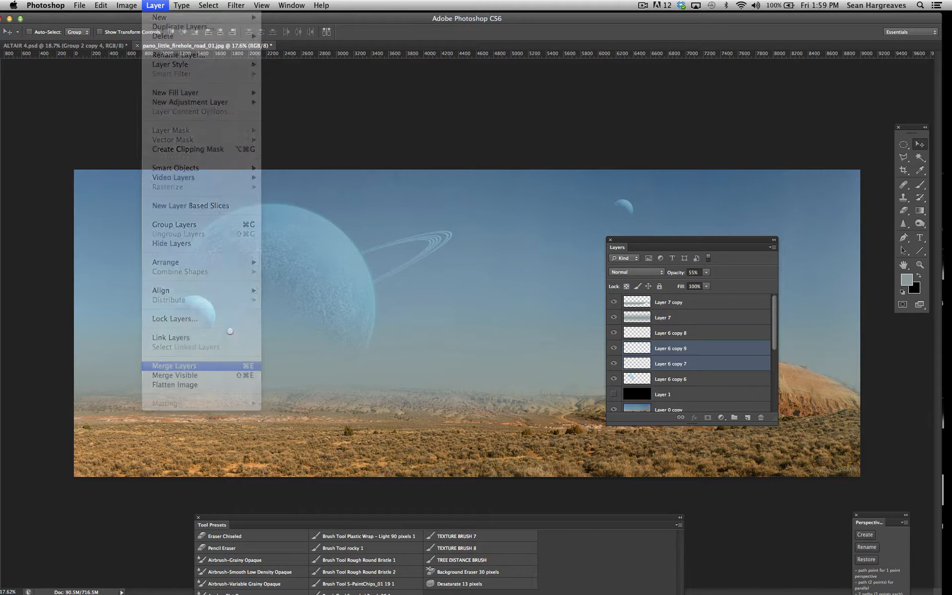
Lower the opacity of the merged moon layer, Layer 6 copy 9, so it blends into the haze.
click(706, 272)
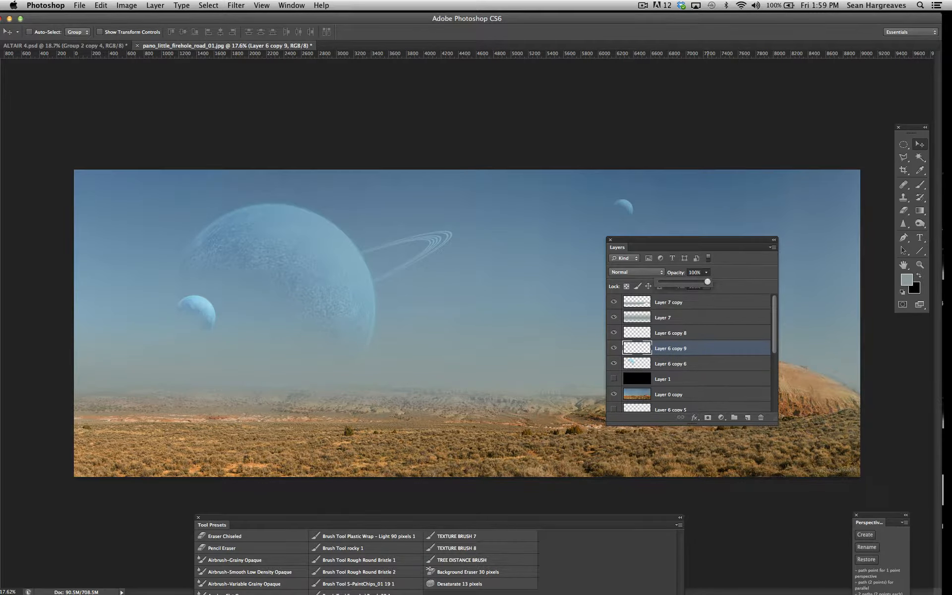
drag(708, 280, 688, 278)
drag(683, 278, 681, 278)
Lower the opacity of the distant moon layer, Layer 6 copy 8, to 36%.
click(678, 329)
click(678, 331)
click(706, 272)
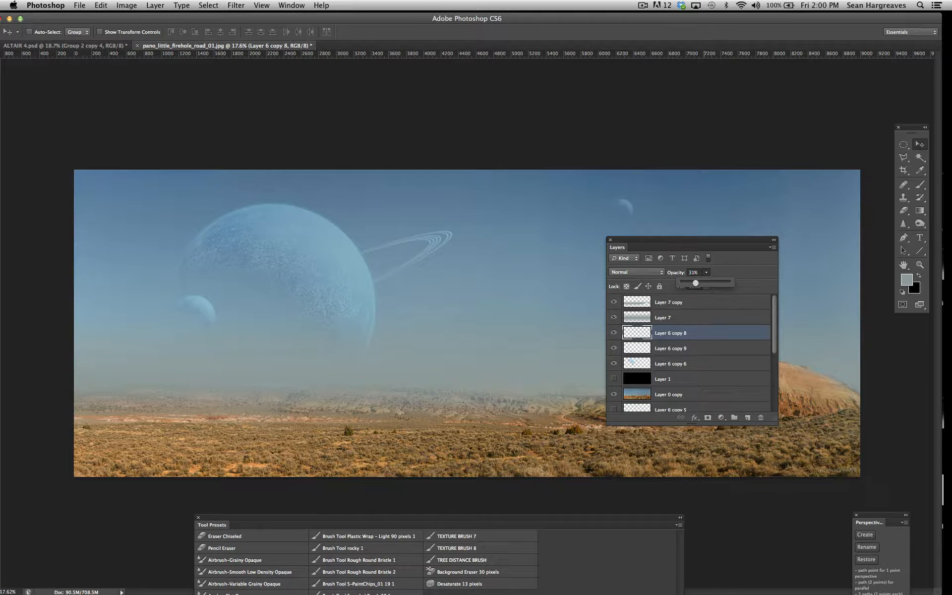
Erase the haze on Layer 7 copy from the mesa's left slope and foothills with the eraser at 100% opacity.
drag(688, 244, 622, 88)
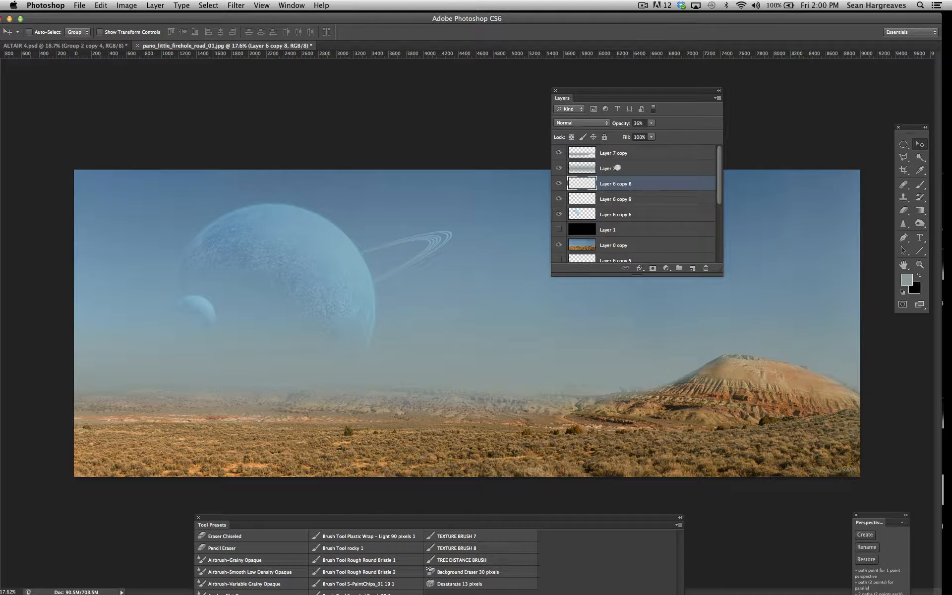
click(620, 151)
shift+click(647, 168)
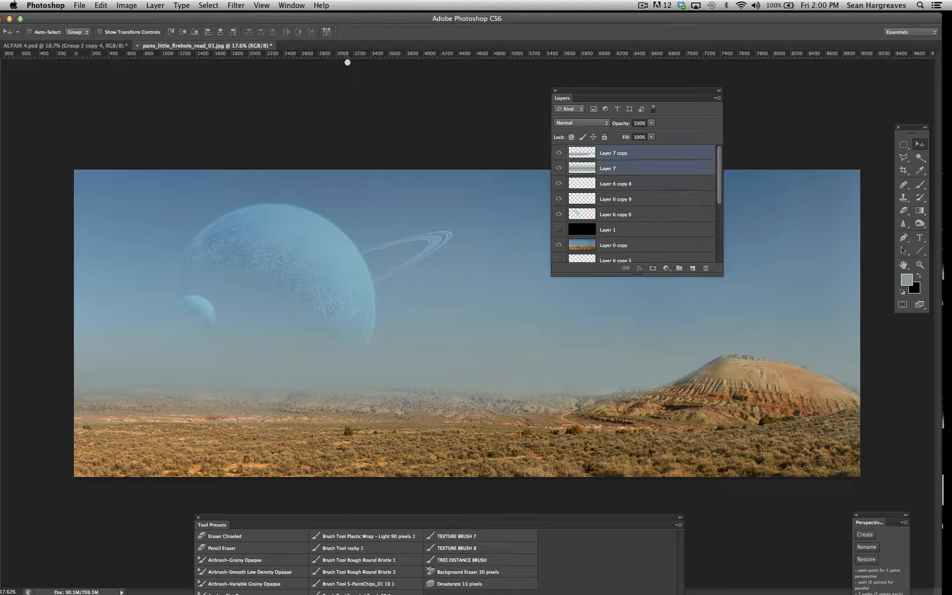
click(660, 147)
click(919, 264)
drag(770, 322, 789, 325)
click(903, 211)
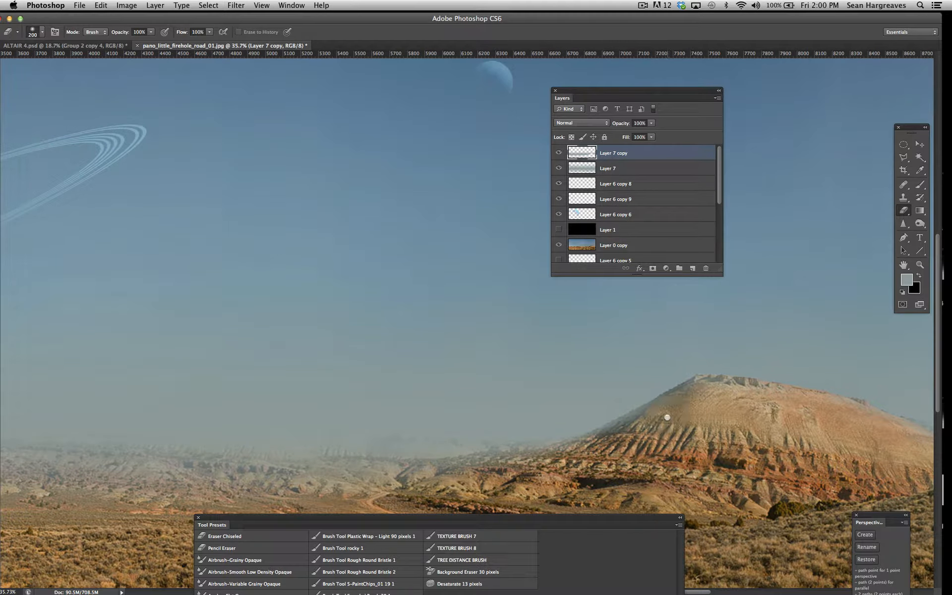
key([)
key([)
key([)
mouse_move(663, 408)
mouse_down()
mouse_move(679, 397)
mouse_move(658, 422)
mouse_move(684, 426)
mouse_move(664, 439)
mouse_move(643, 424)
mouse_move(622, 440)
mouse_move(690, 390)
mouse_move(556, 452)
mouse_move(549, 459)
mouse_move(567, 463)
mouse_move(545, 475)
mouse_move(559, 459)
mouse_up()
key(bracketright)
key(bracketright)
drag(494, 477, 457, 485)
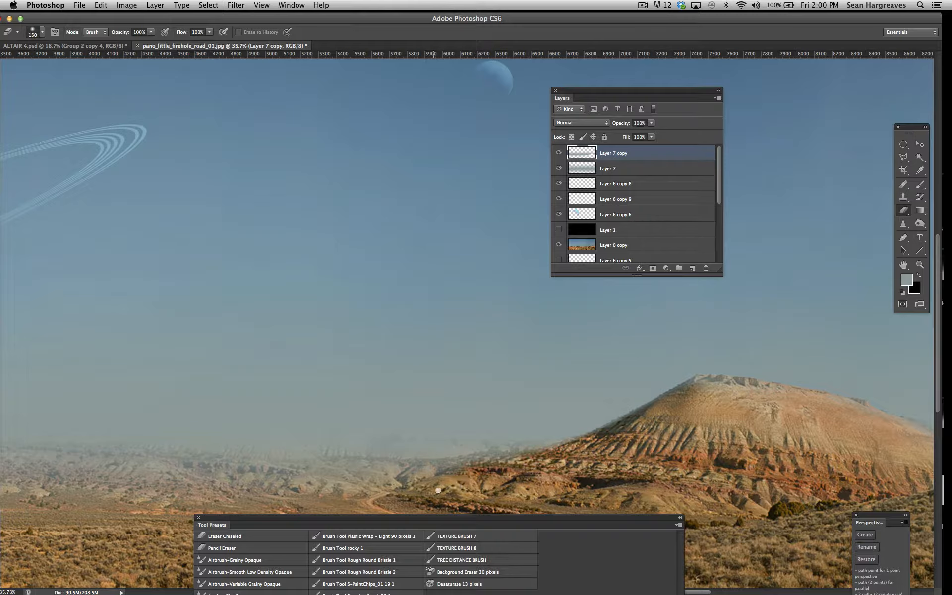
Erase the haze across the mesa's summit with the eraser reduced to 90 px.
key(bracketleft)
key(bracketleft)
key(bracketleft)
drag(722, 386, 799, 399)
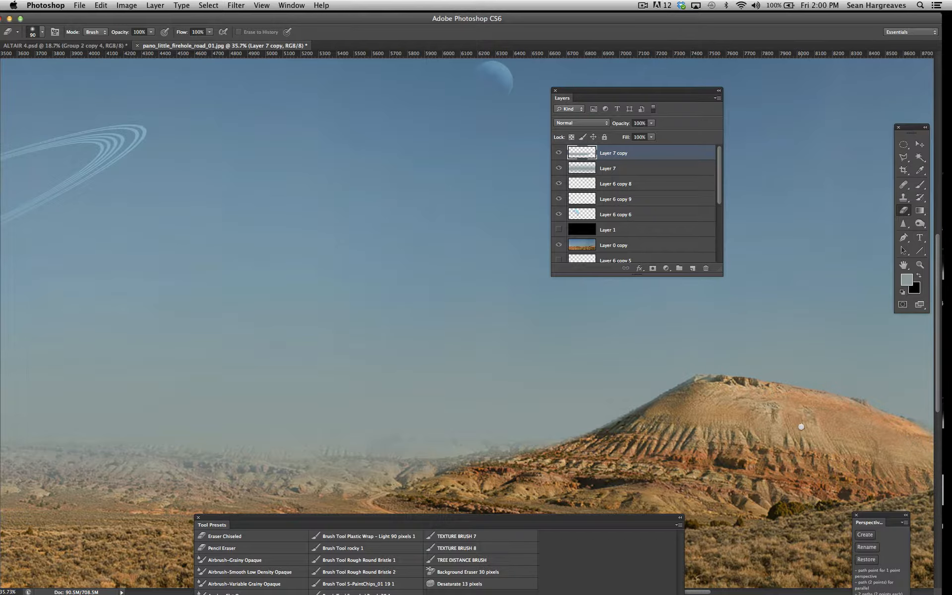
Erase the haze from the mesa's right slope out to the image edge, and enlarge the eraser to 500 px.
scroll(791, 426, down, 3)
scroll(791, 427, right, 5)
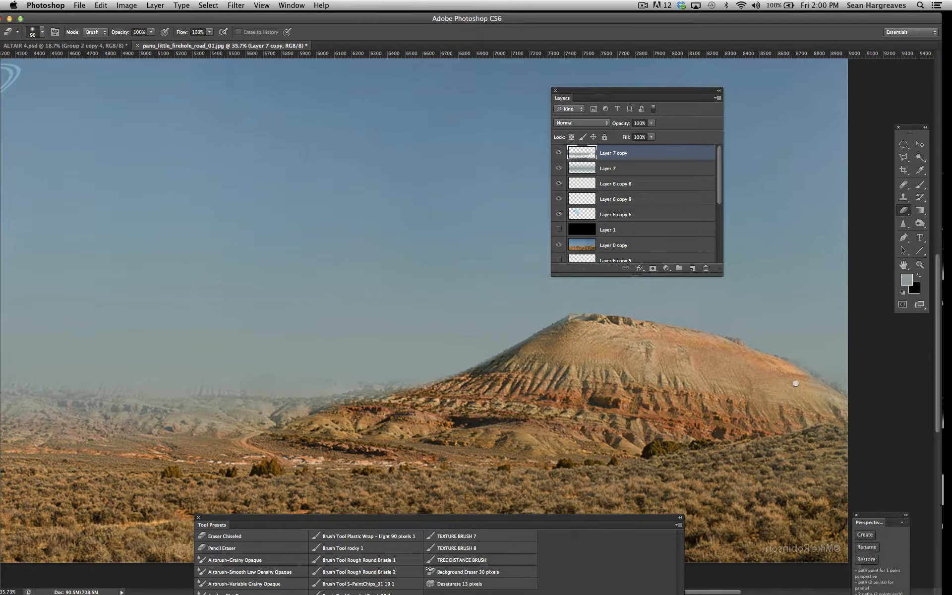
drag(795, 383, 843, 402)
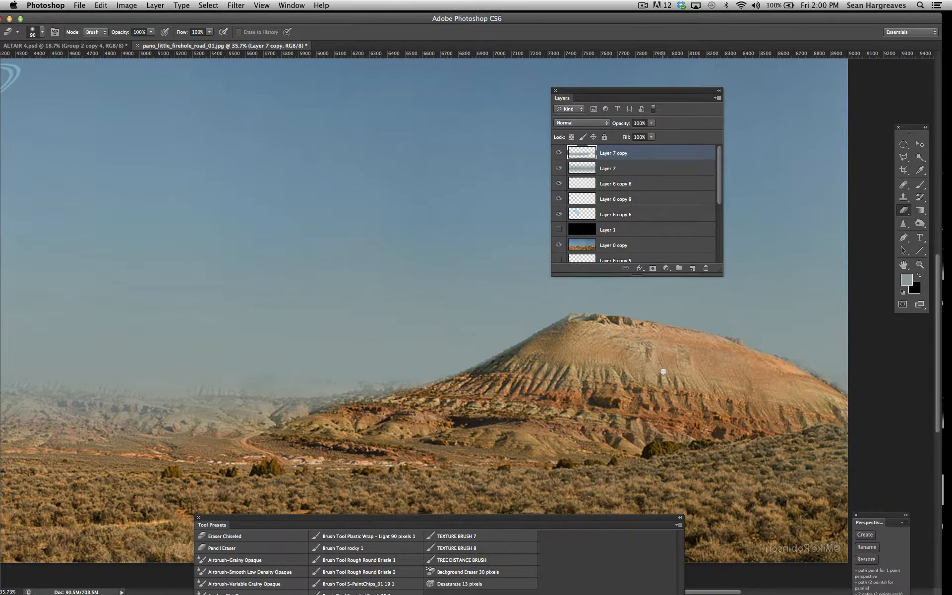
key(bracketright)
key(bracketright)
key(bracketright)
key(bracketright)
key(bracketright)
key(bracketright)
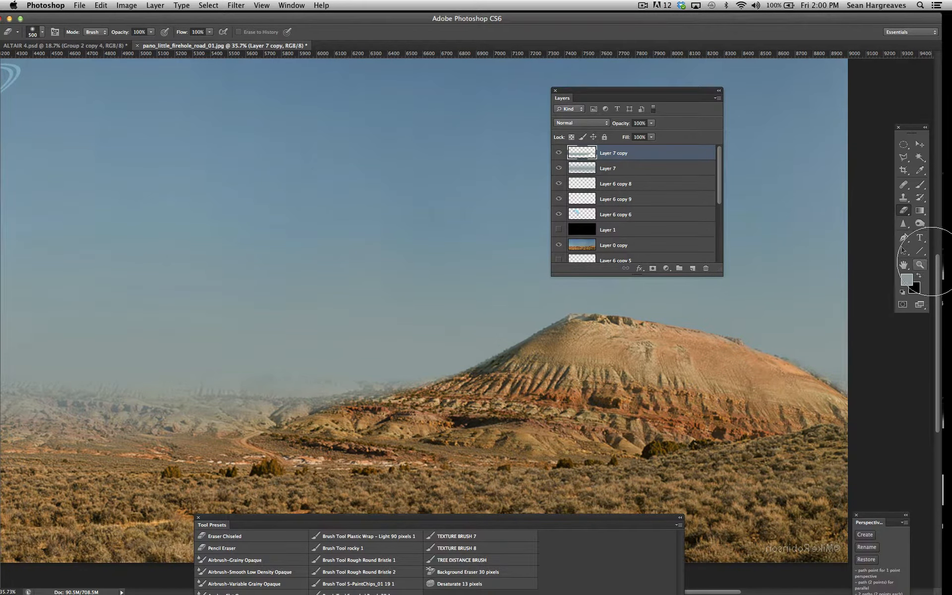
Duplicate the desert landscape layer, Layer 0 copy, within the same document.
click(919, 264)
drag(525, 363, 475, 351)
click(657, 245)
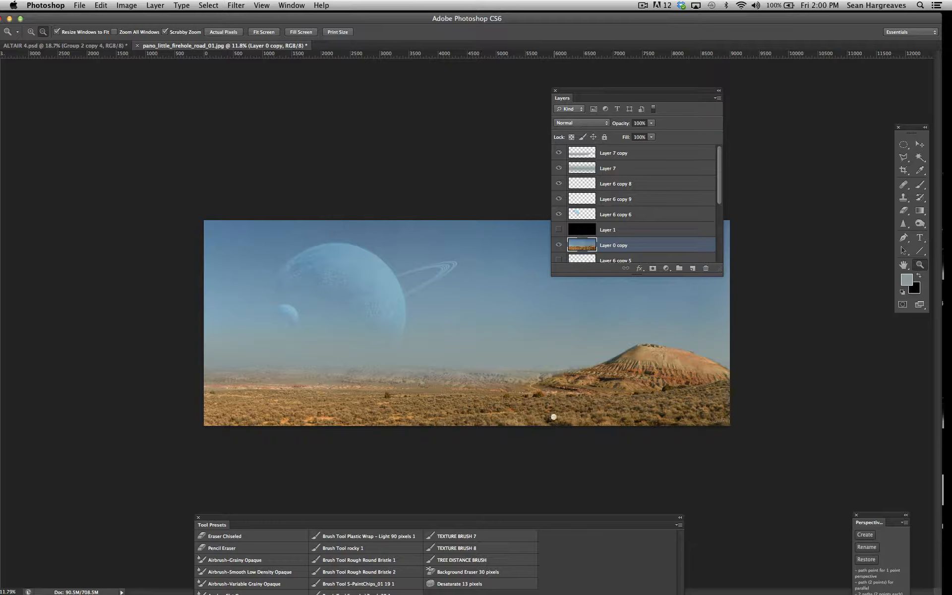
click(559, 246)
click(559, 245)
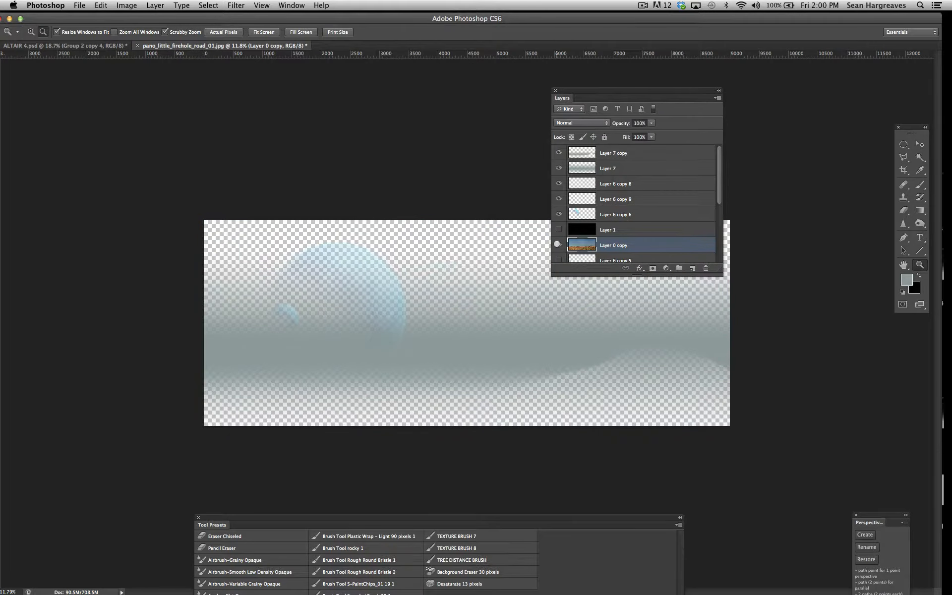
click(154, 5)
click(164, 26)
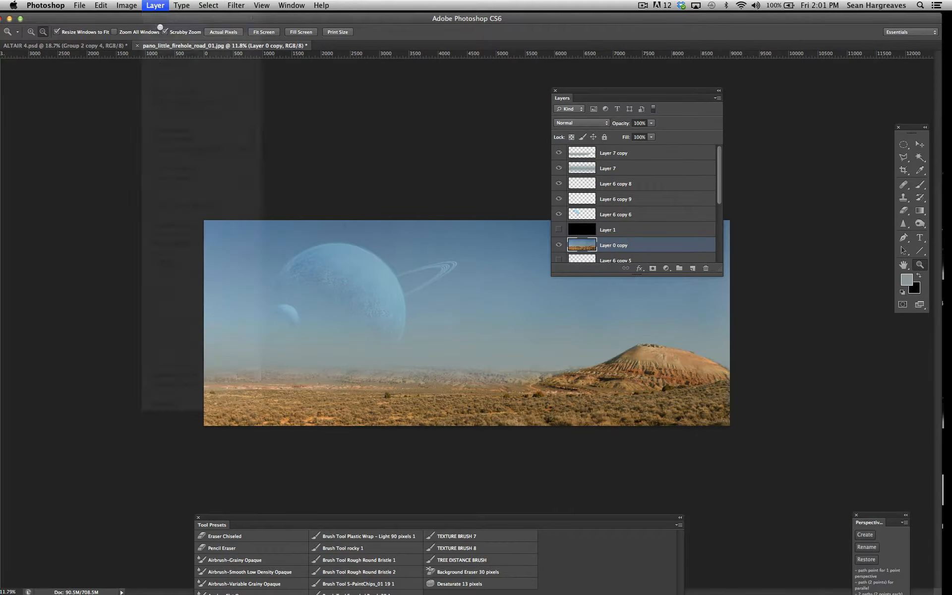
key(Return)
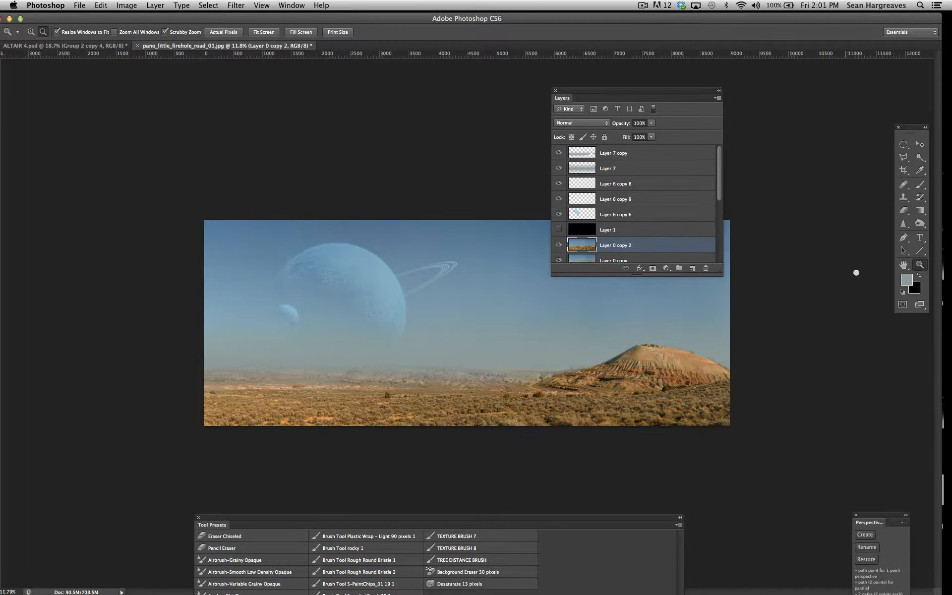
Lasso everything above the near scrubland ridge on Layer 0 copy 2 and delete it, leaving only the foreground brush.
key(super+plus)
key(super+plus)
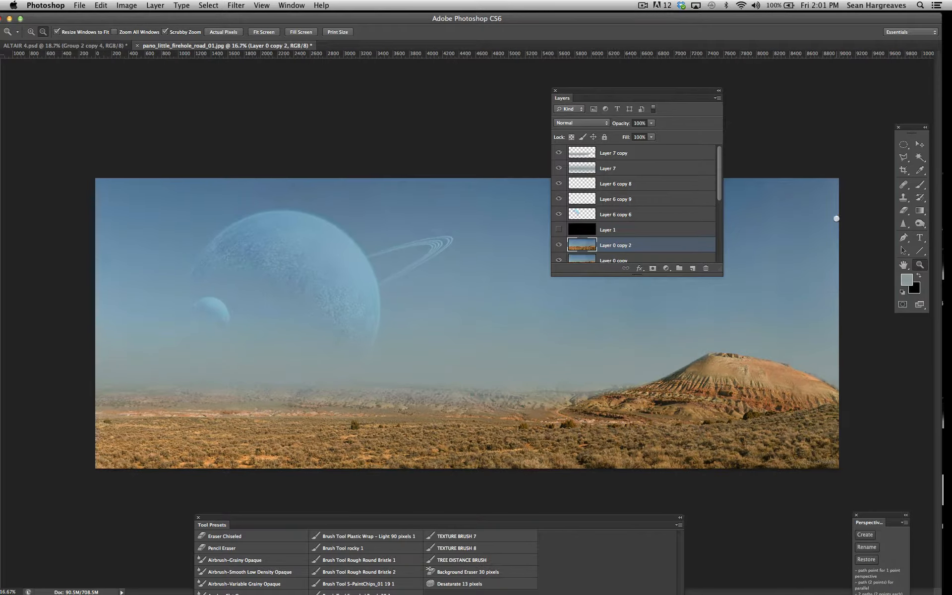
key(super+0)
click(903, 156)
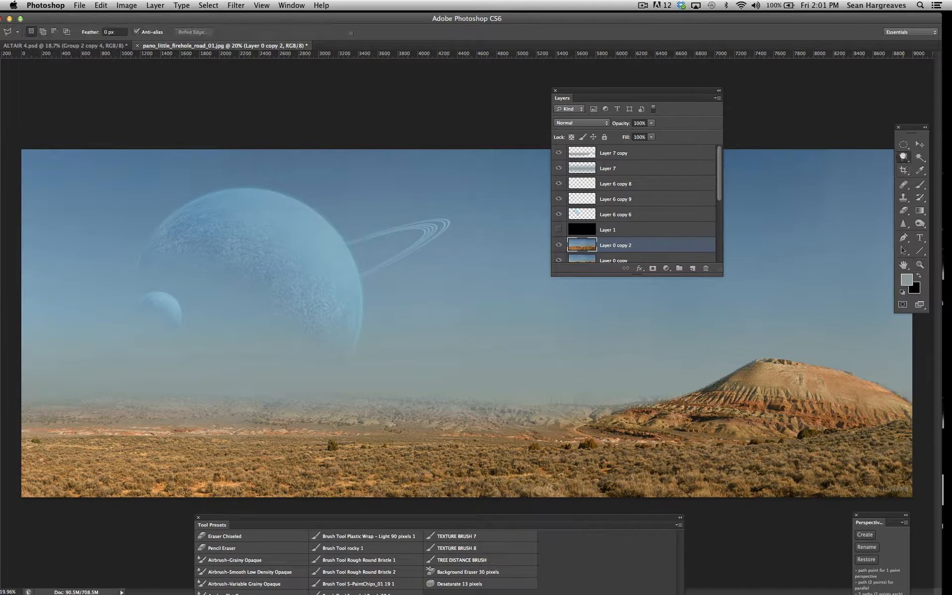
drag(903, 156, 914, 158)
mouse_move(861, 427)
mouse_down()
mouse_move(742, 445)
mouse_move(441, 448)
mouse_up()
drag(367, 446, 335, 443)
drag(149, 446, 15, 451)
mouse_move(2, 357)
mouse_down()
mouse_move(2, 193)
mouse_move(333, 91)
mouse_move(856, 89)
mouse_move(942, 233)
mouse_up()
key(Delete)
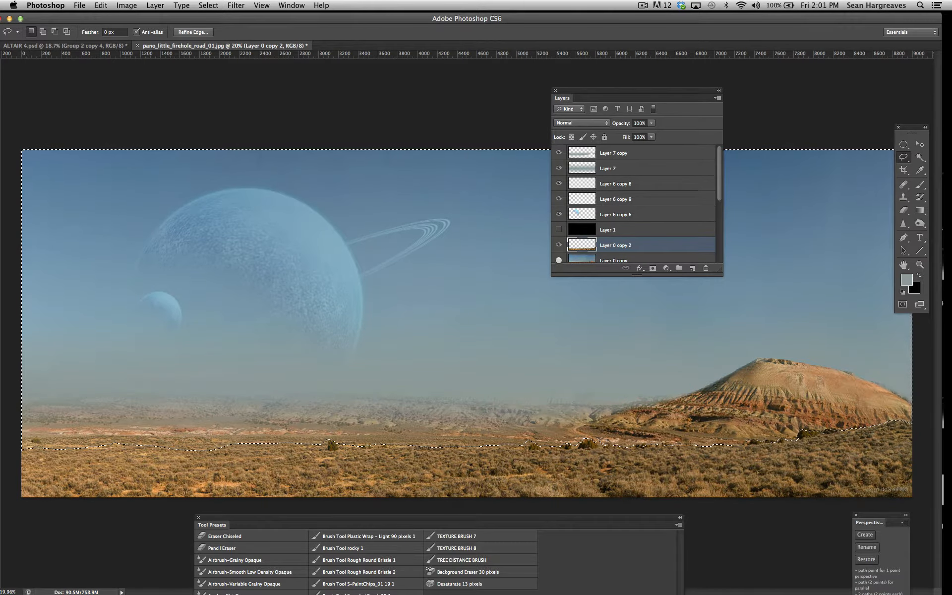
Check the foreground cutout by toggling the visibility of Layer 0 copy, and clear the selection.
click(558, 260)
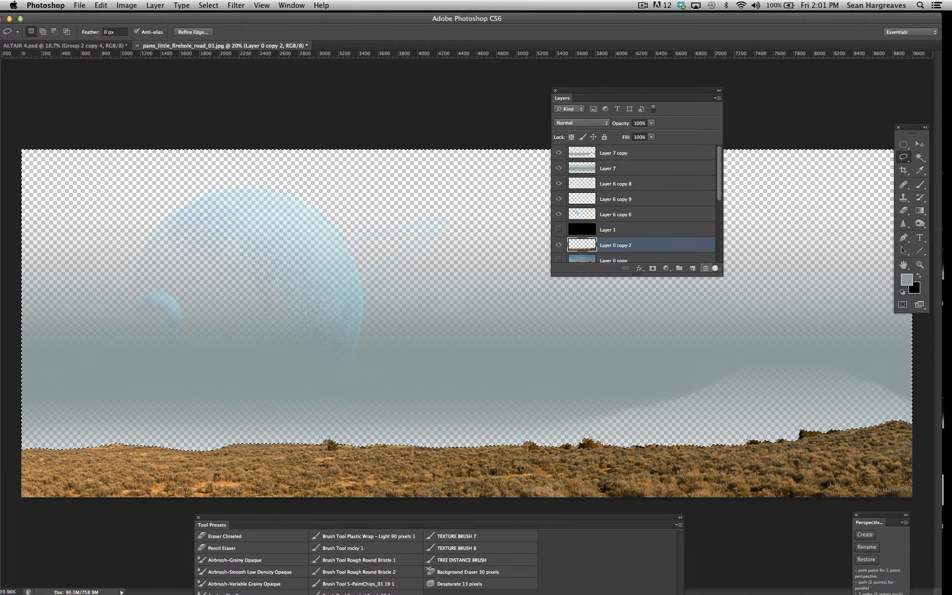
drag(721, 274, 726, 306)
click(560, 259)
click(560, 259)
click(560, 259)
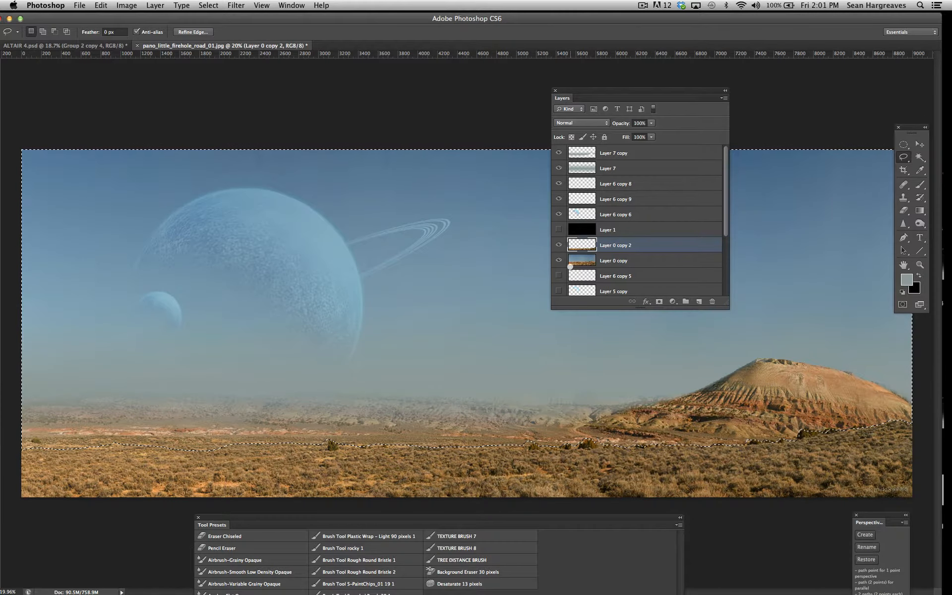
click(194, 5)
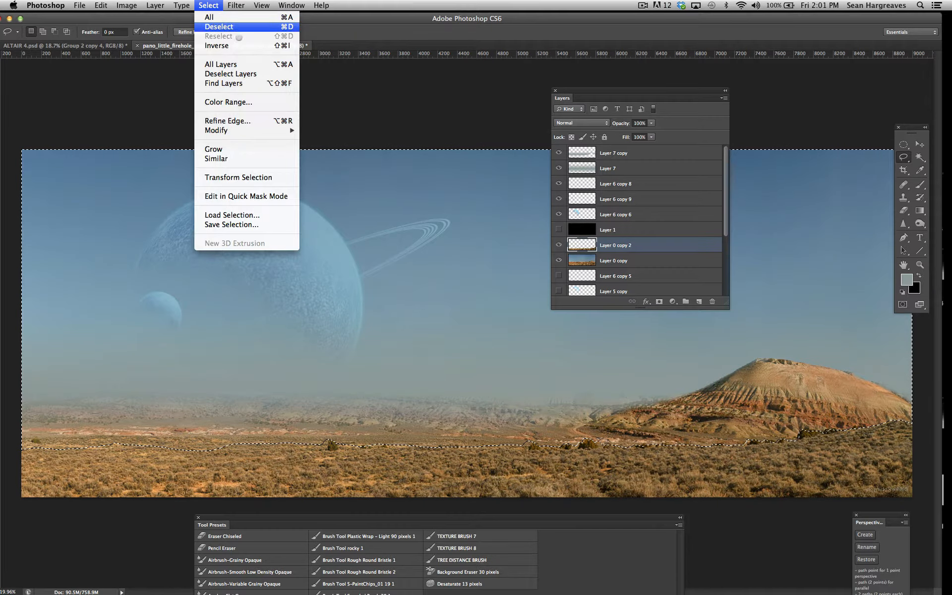
click(212, 25)
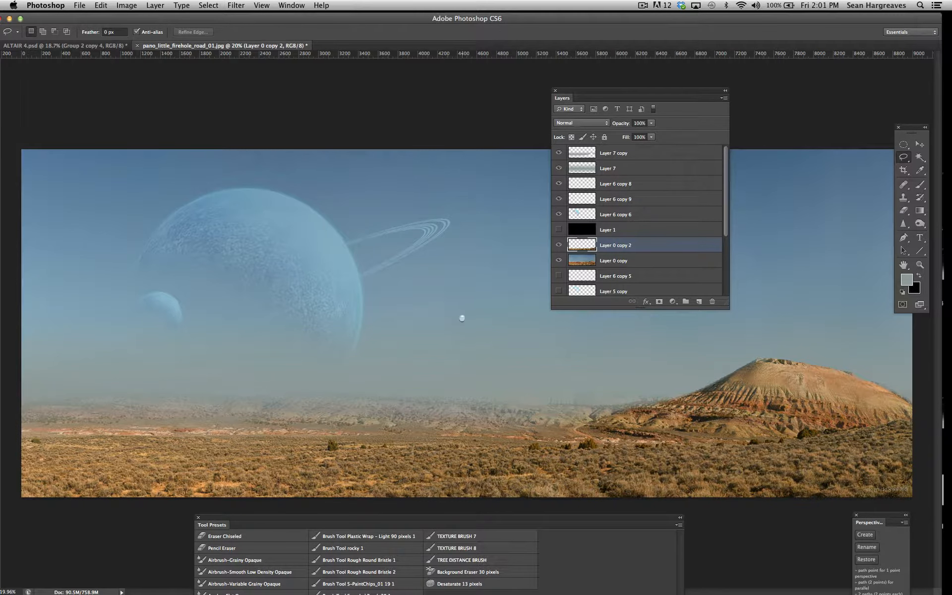
Darken the foreground cutout with a Levels adjustment, setting the midtone input to 0.68.
click(919, 264)
drag(638, 353, 620, 355)
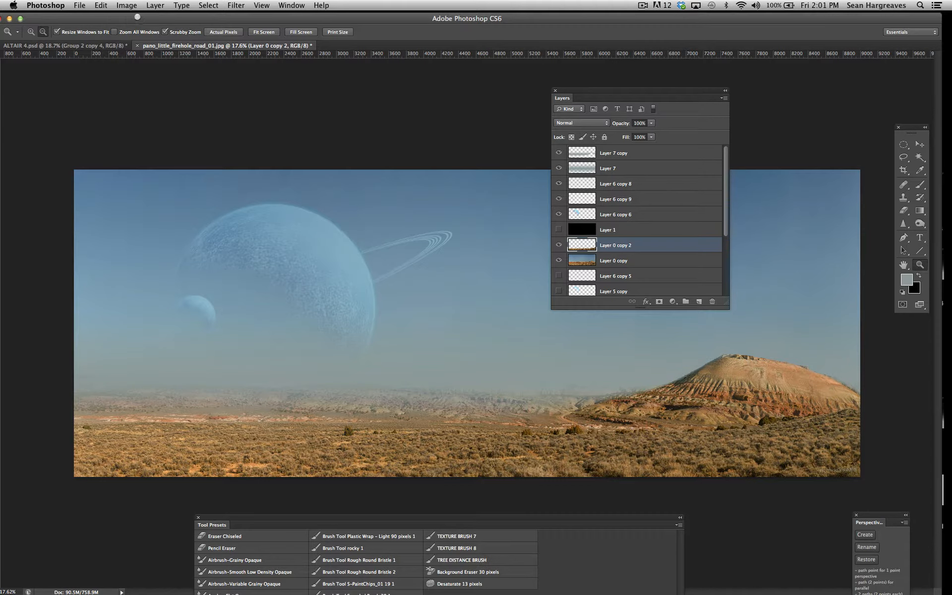
click(128, 6)
mouse_move(160, 35)
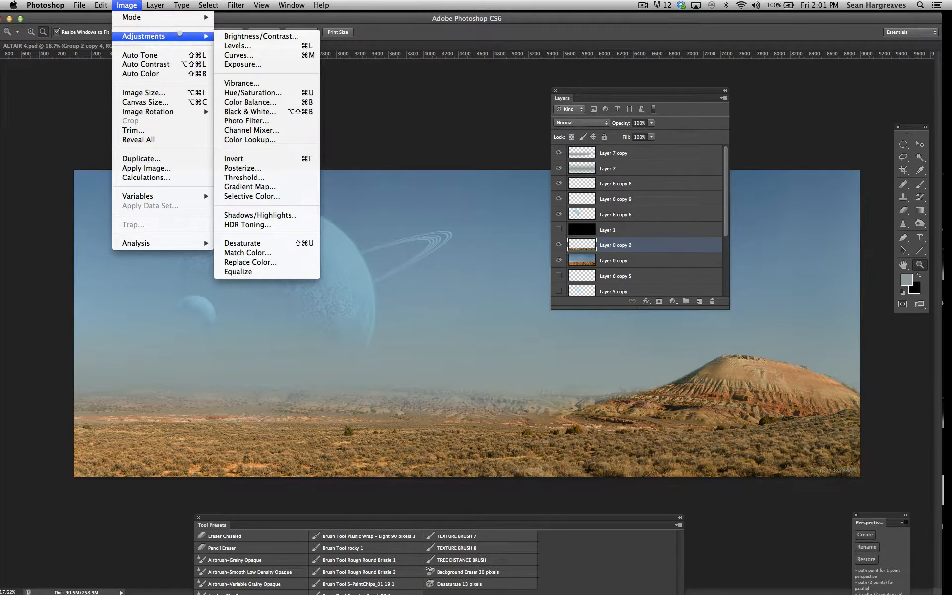
click(238, 45)
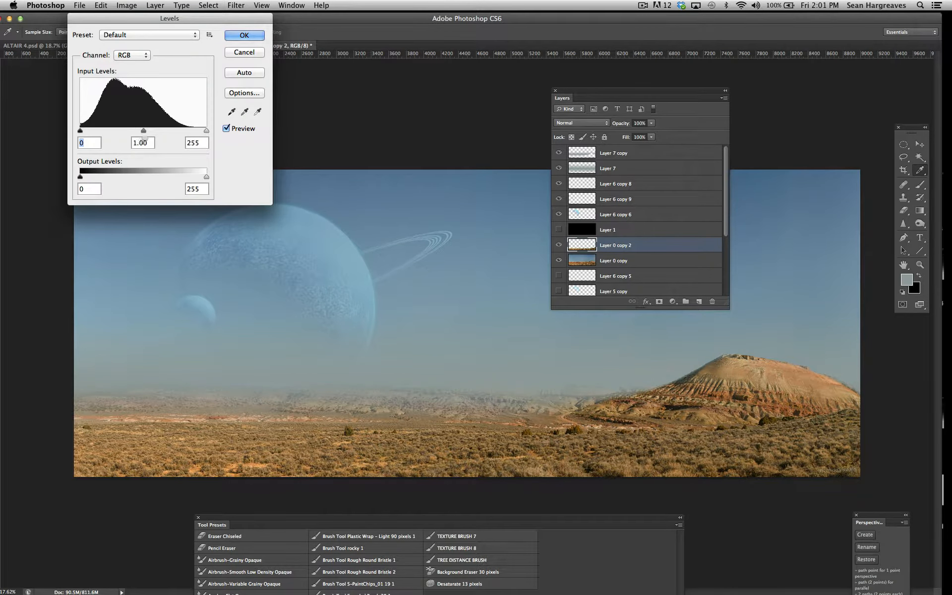
drag(143, 132, 149, 132)
drag(150, 132, 158, 132)
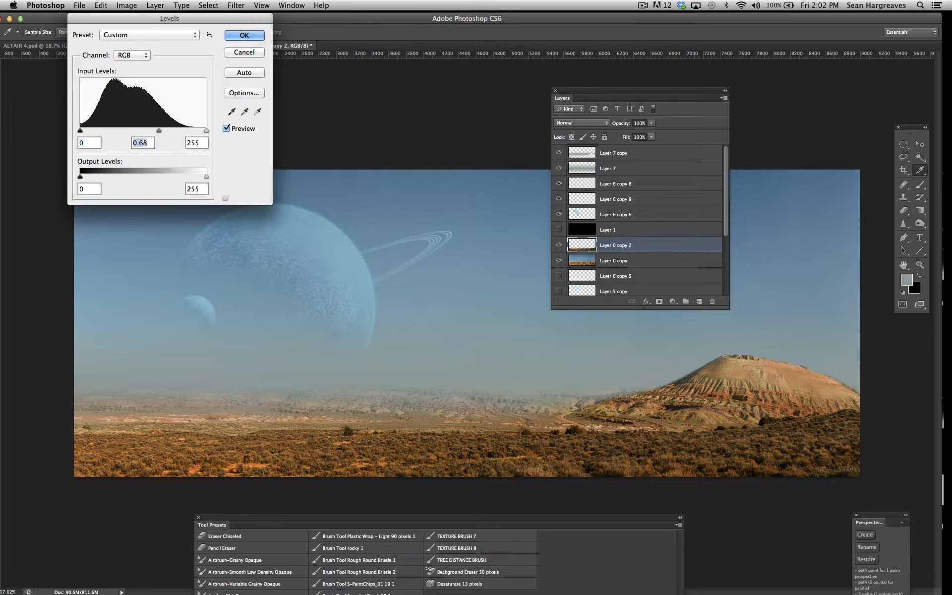
key(Return)
Soften the upper edge of the darkened foreground with the Eraser at a brush size of 500.
key(z)
key(e)
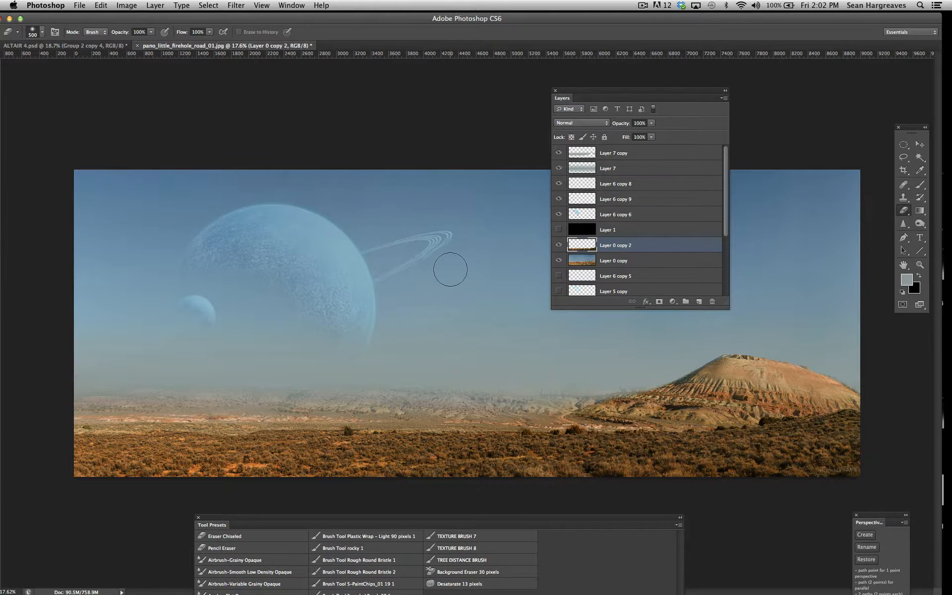
key(bracketleft)
key(bracketleft)
key(bracketright)
key(bracketright)
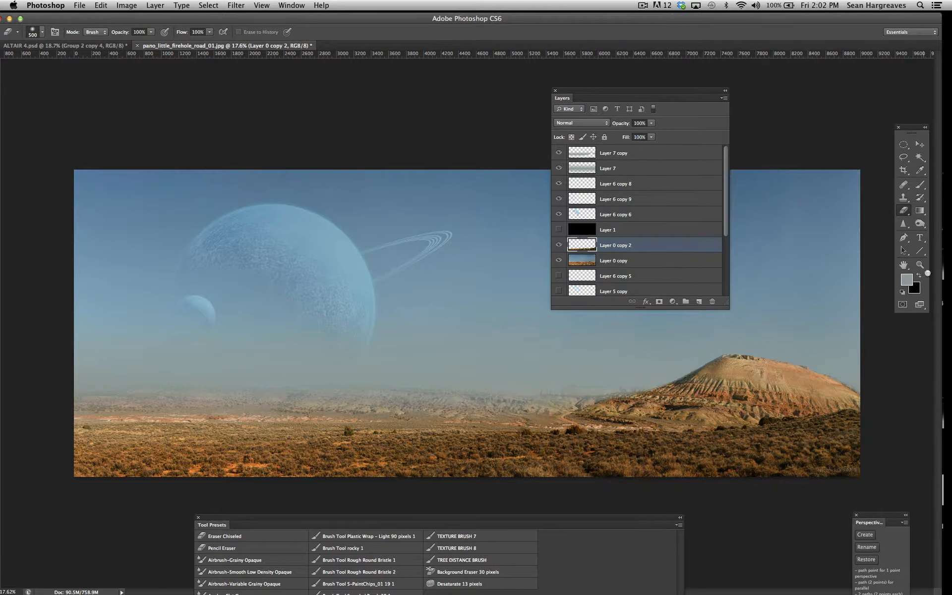
Burn the lower edge of the foreground scrubland with a size 400 brush, range Midtones and exposure 100%.
click(920, 224)
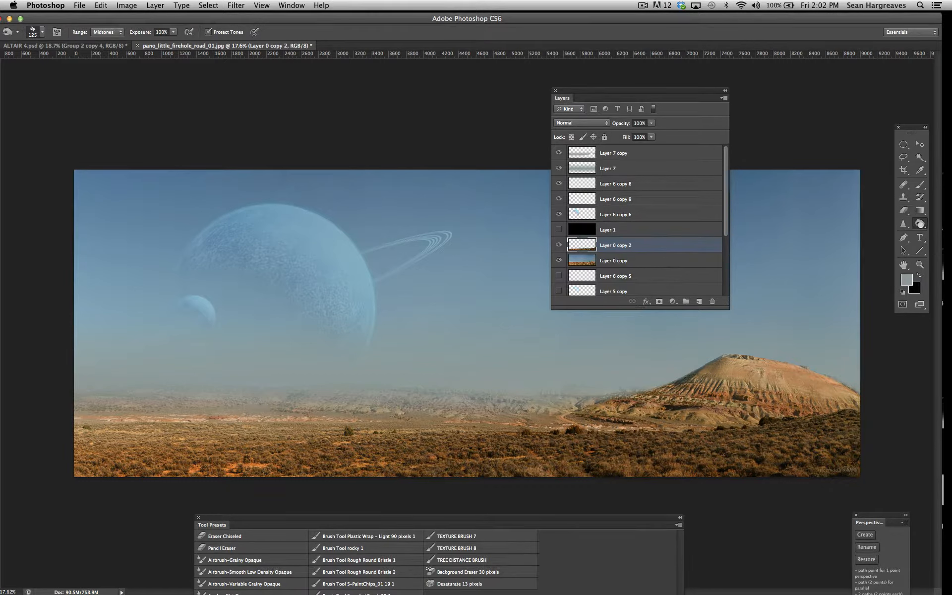
click(920, 223)
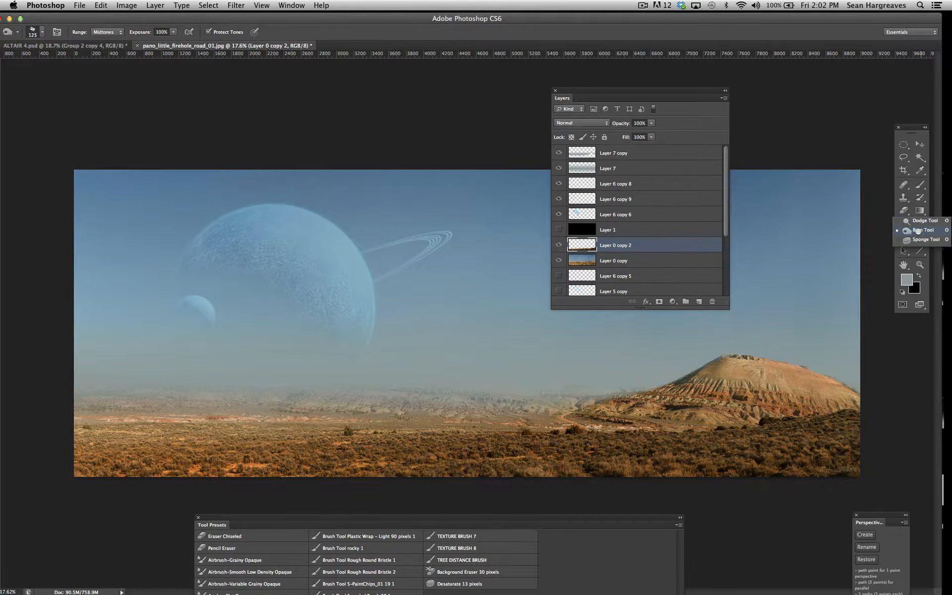
click(918, 230)
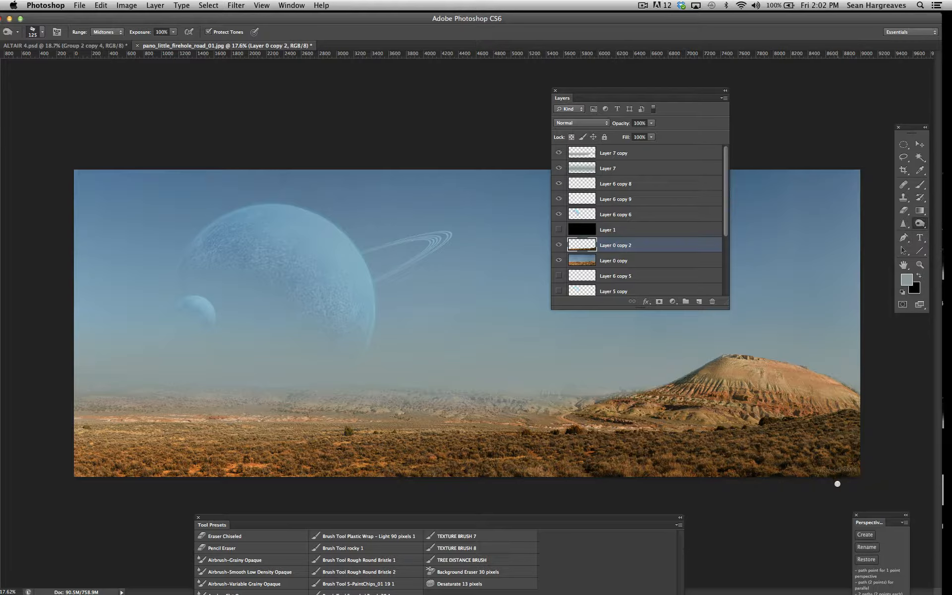
key(bracketright)
key(bracketright)
key(bracketright)
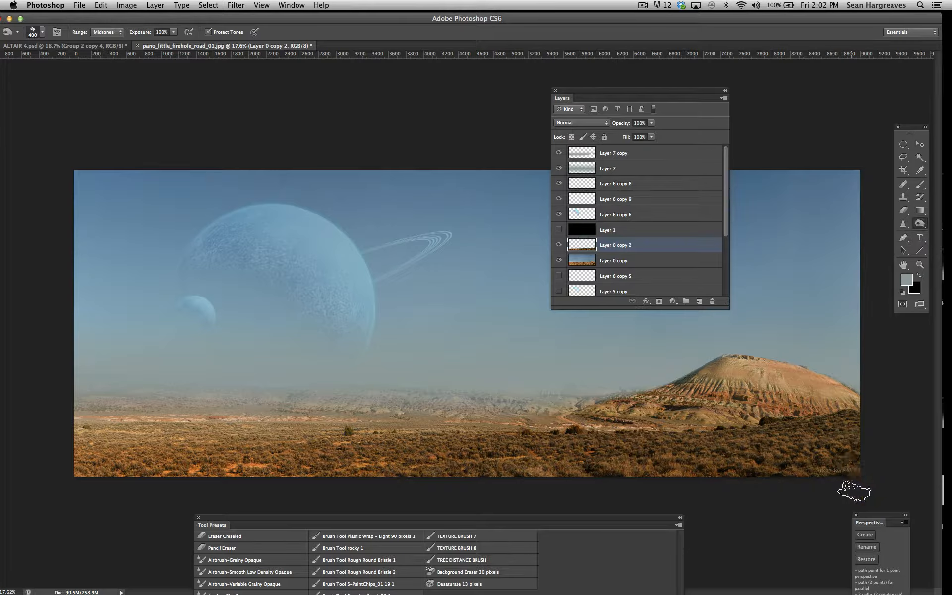
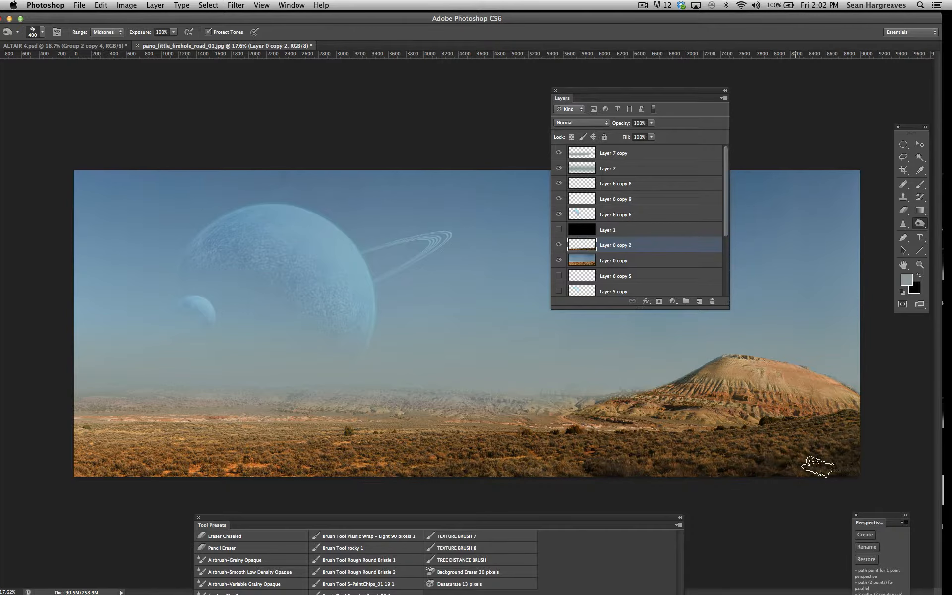
mouse_move(846, 465)
mouse_down()
mouse_move(830, 481)
mouse_move(787, 474)
mouse_move(793, 461)
mouse_move(838, 450)
mouse_move(767, 450)
mouse_move(729, 461)
mouse_move(803, 454)
mouse_move(667, 477)
mouse_move(461, 476)
mouse_move(354, 462)
mouse_move(431, 471)
mouse_move(868, 435)
mouse_move(671, 455)
mouse_move(637, 481)
mouse_move(123, 468)
mouse_up()
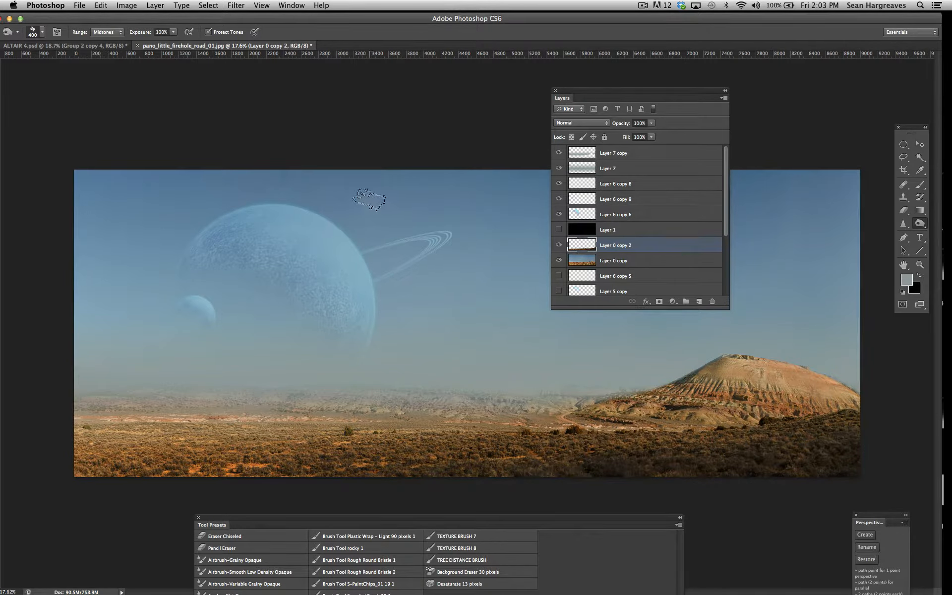
Lower the opacity of the foreground layer, Layer 0 copy 2, to 90%.
click(651, 123)
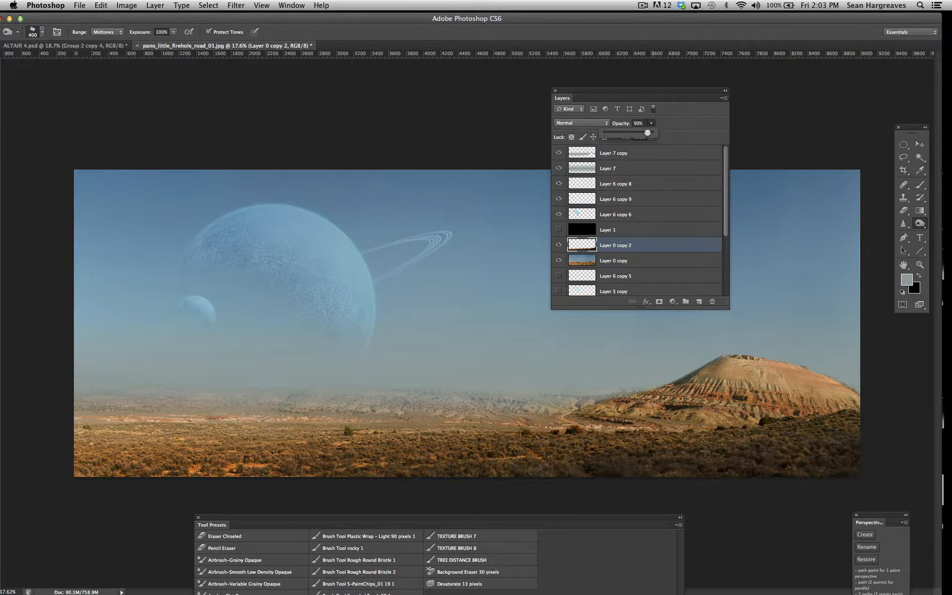
click(637, 94)
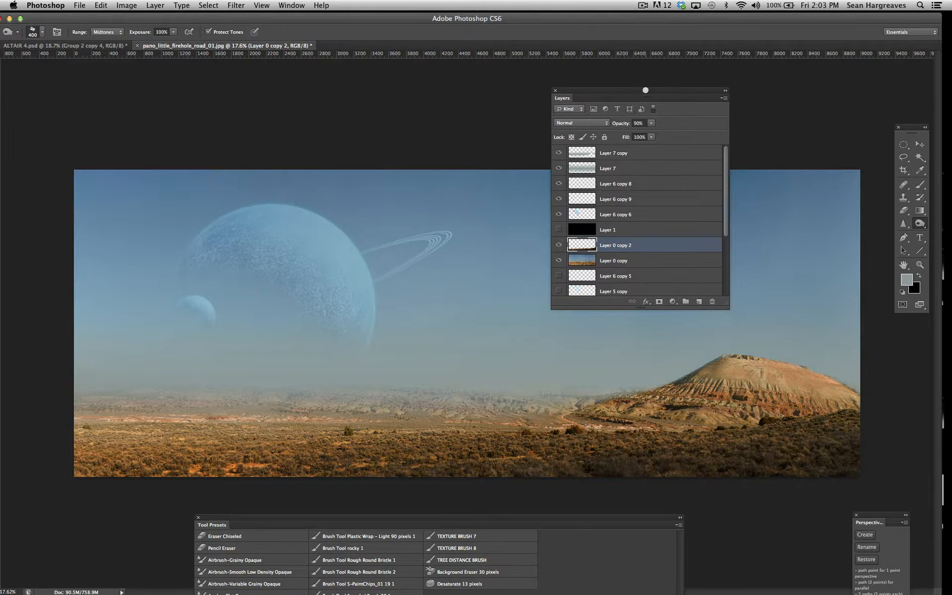
drag(644, 92, 761, 59)
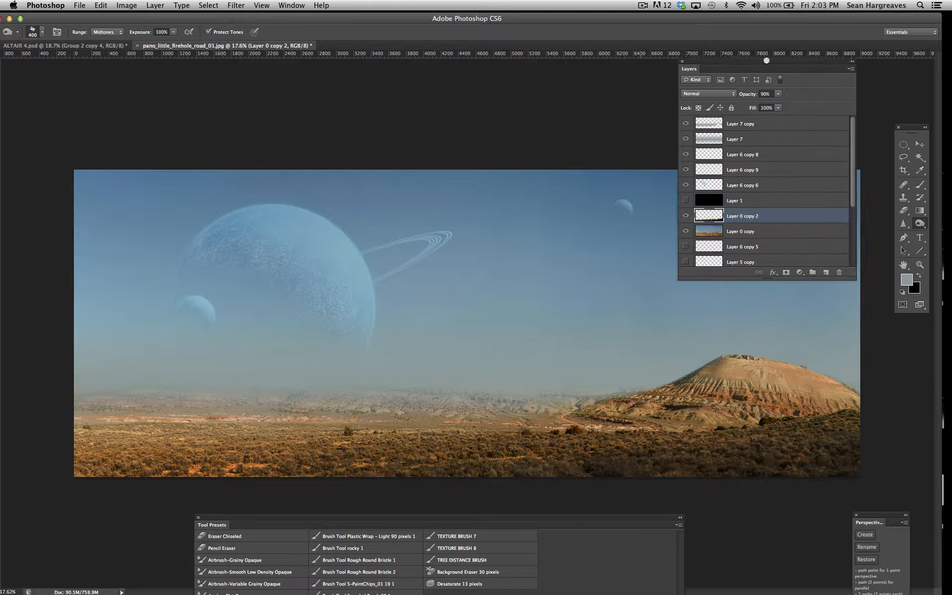
Delete the hidden black Layer 1 and enlarge the layer list to show the whole stack.
click(787, 199)
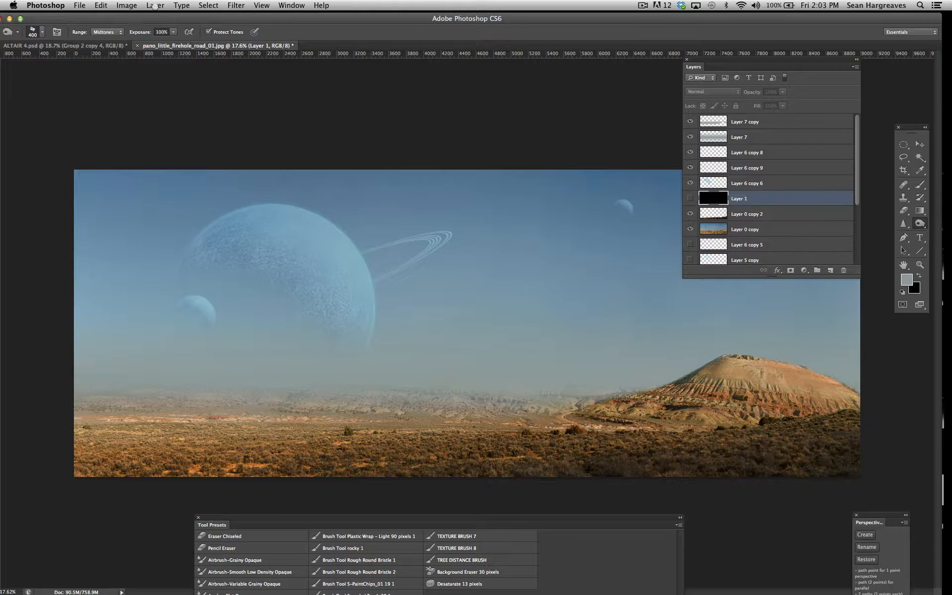
drag(721, 65, 690, 62)
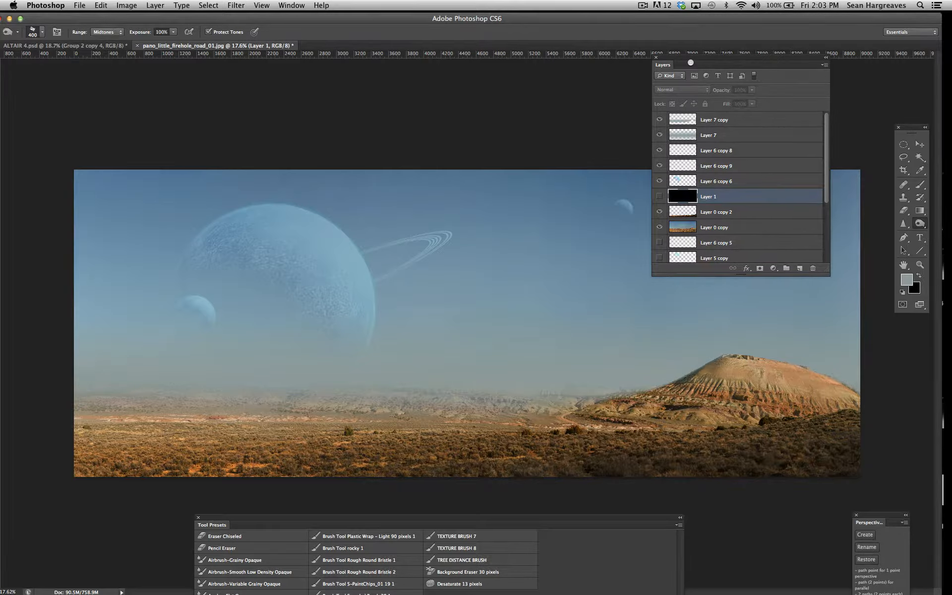
click(154, 4)
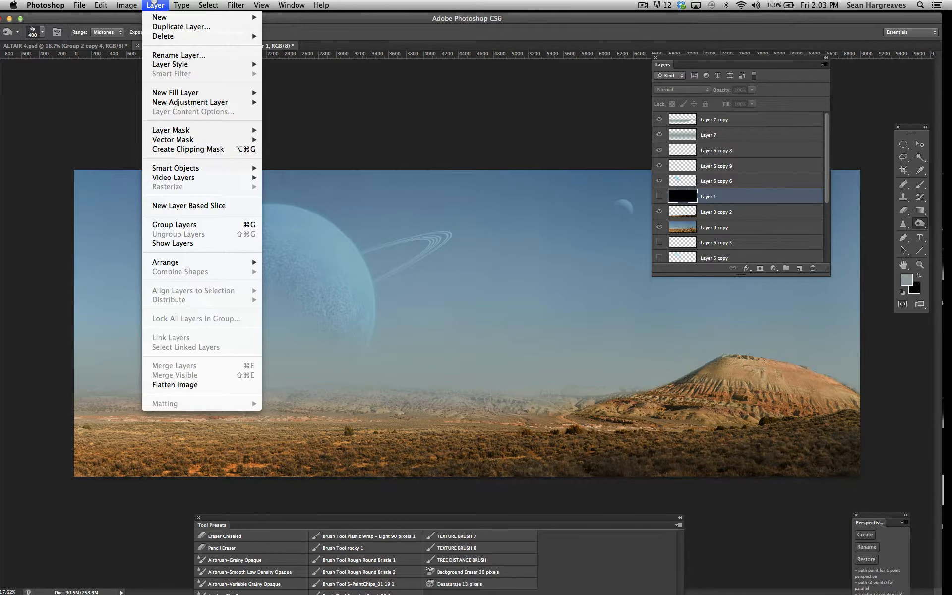
click(154, 2)
drag(825, 270, 870, 455)
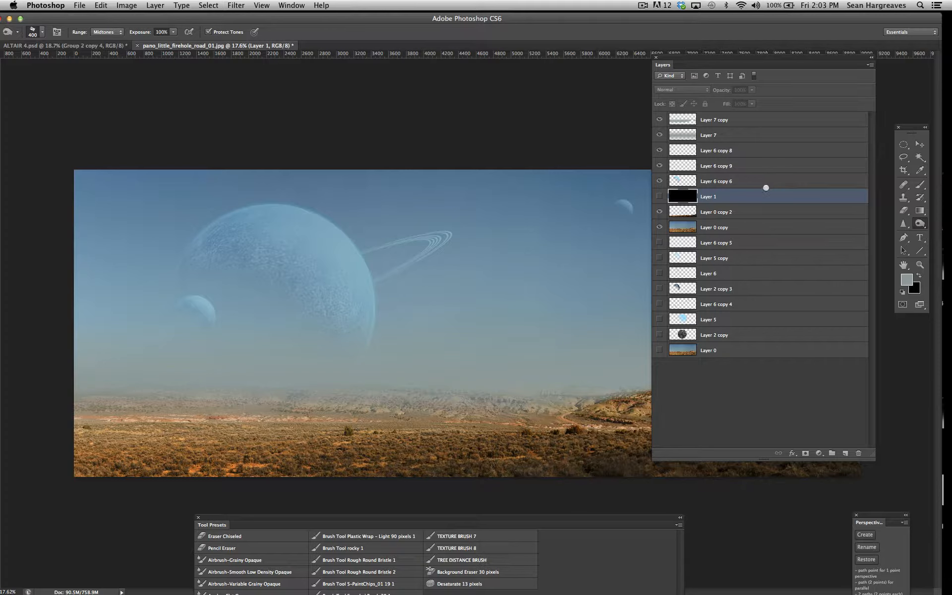
key(Delete)
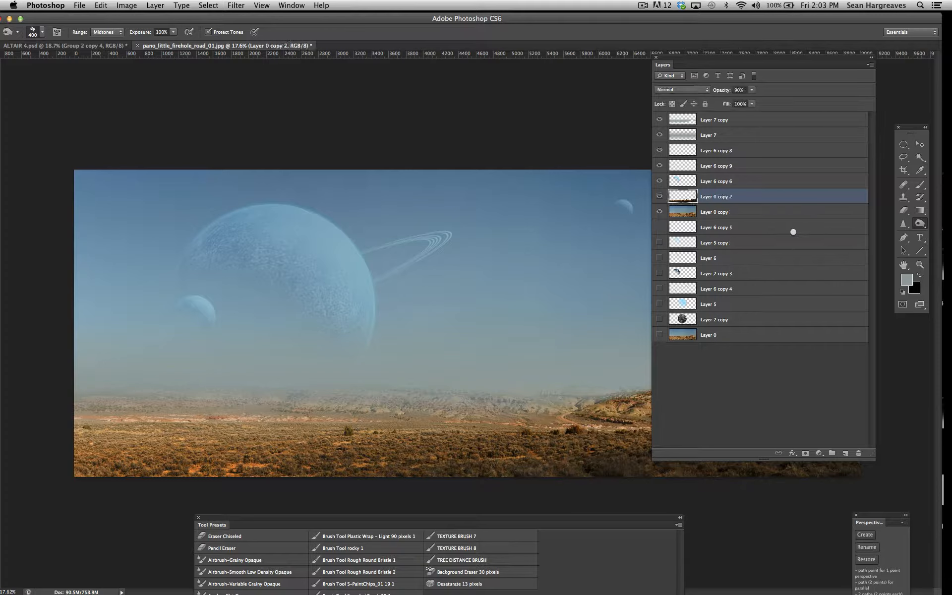
Duplicate the visible layers from Layer 0 copy up to Layer 7 copy and merge the duplicates into one layer.
click(761, 213)
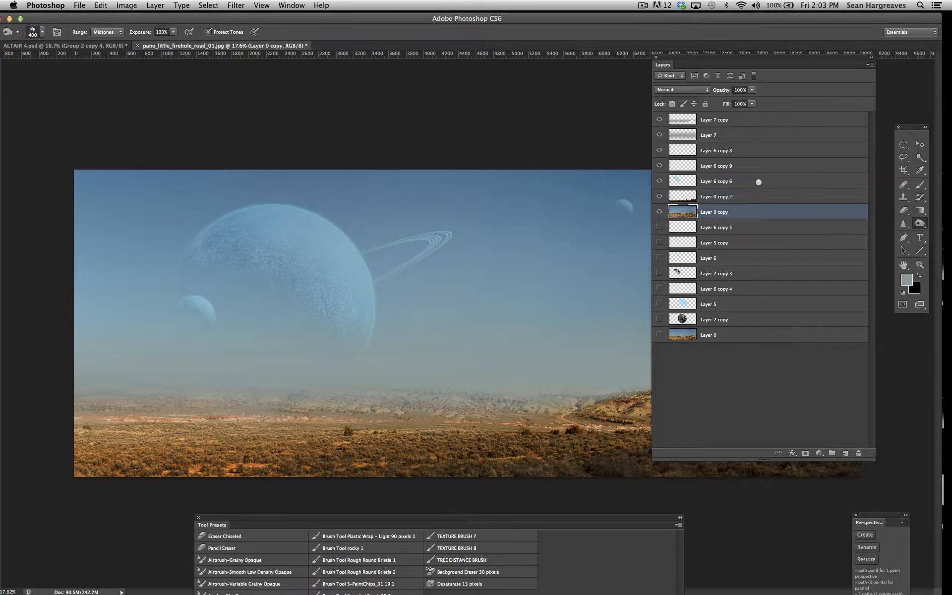
shift+click(780, 119)
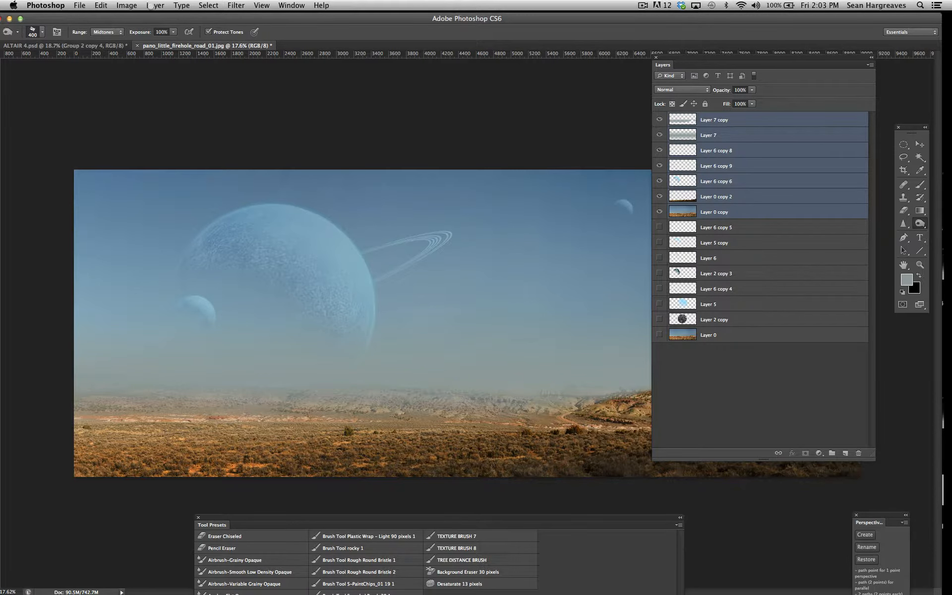
click(155, 5)
click(159, 27)
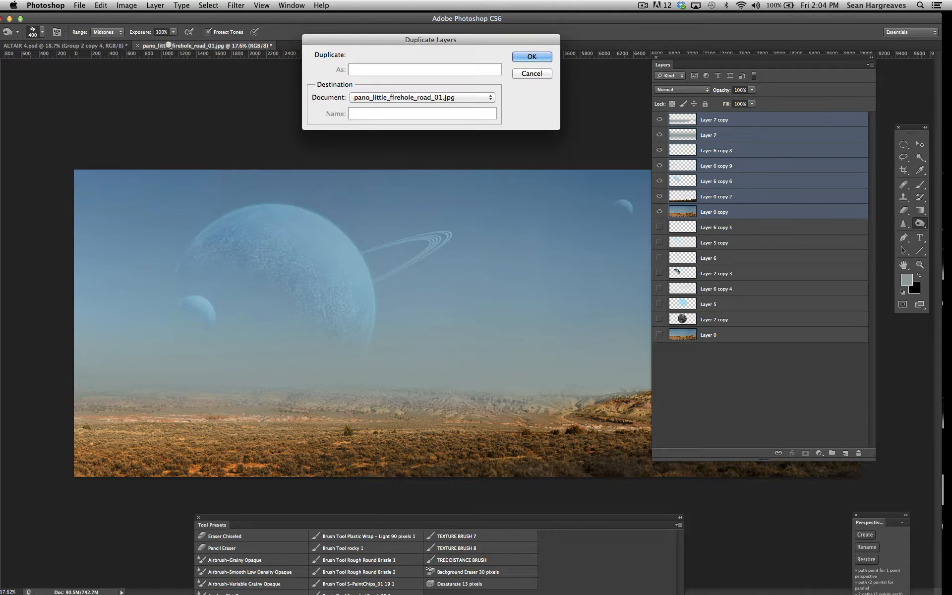
key(Return)
click(154, 5)
click(228, 366)
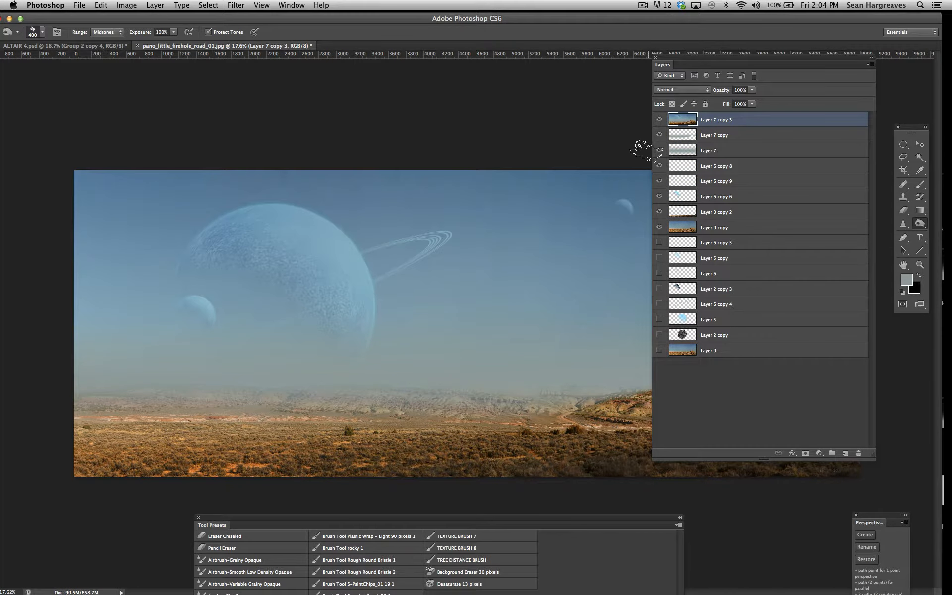
Hide the original layers below the merged copy and group everything from Layer 7 copy down to Layer 0.
drag(659, 135, 657, 162)
click(781, 137)
shift+click(795, 348)
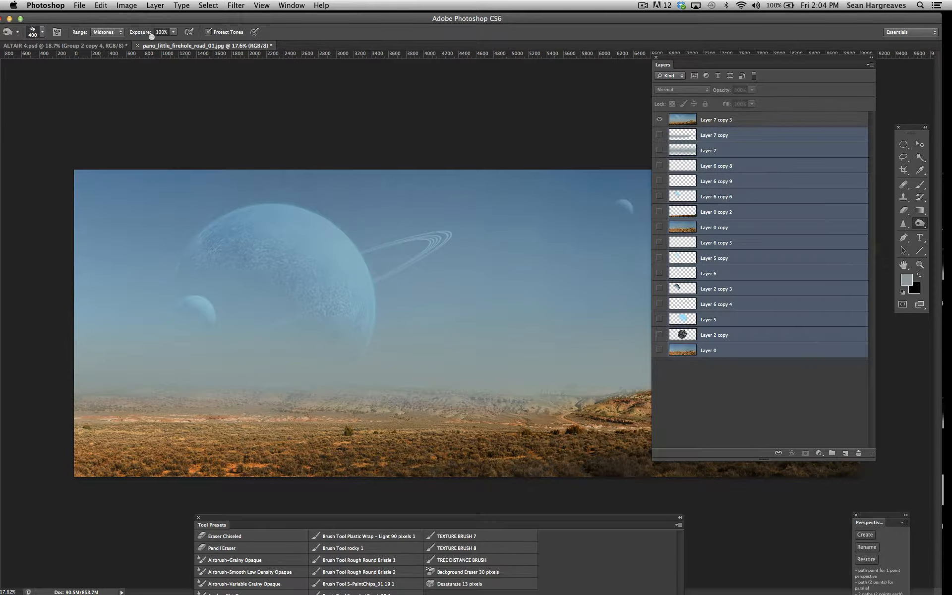
click(794, 136)
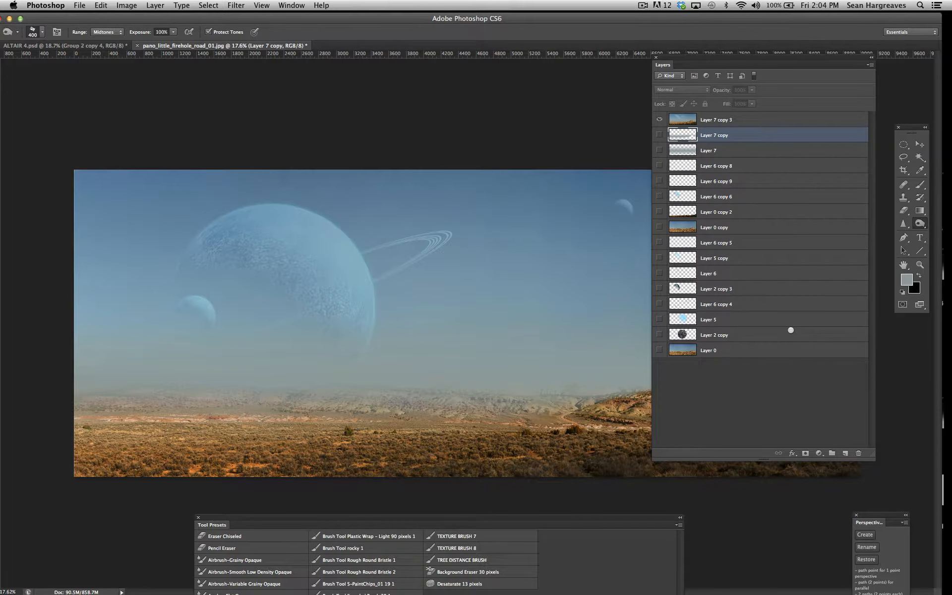
shift+click(803, 351)
click(155, 5)
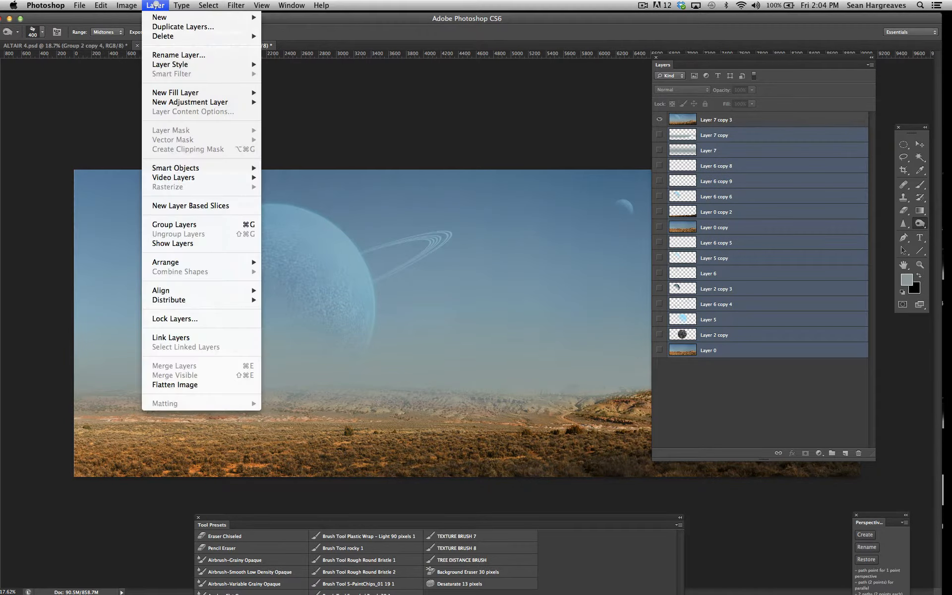
click(178, 224)
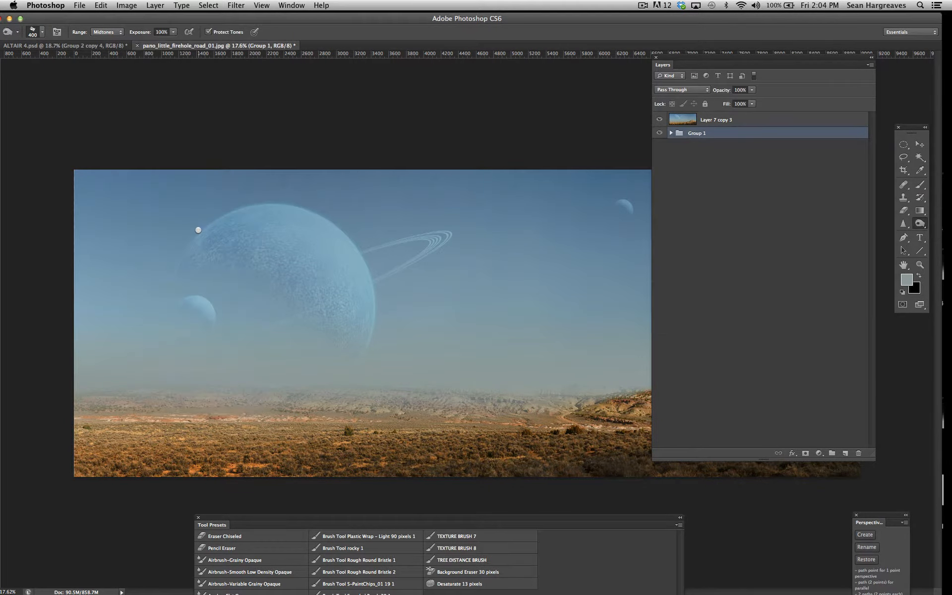
Rename the new layer group as MASTER.
double_click(696, 133)
text(MASTER)
key(Return)
Hide the merged Layer 7 copy 3 and turn Layer 7 copy through Layer 0 copy back on within the MASTER group.
click(660, 119)
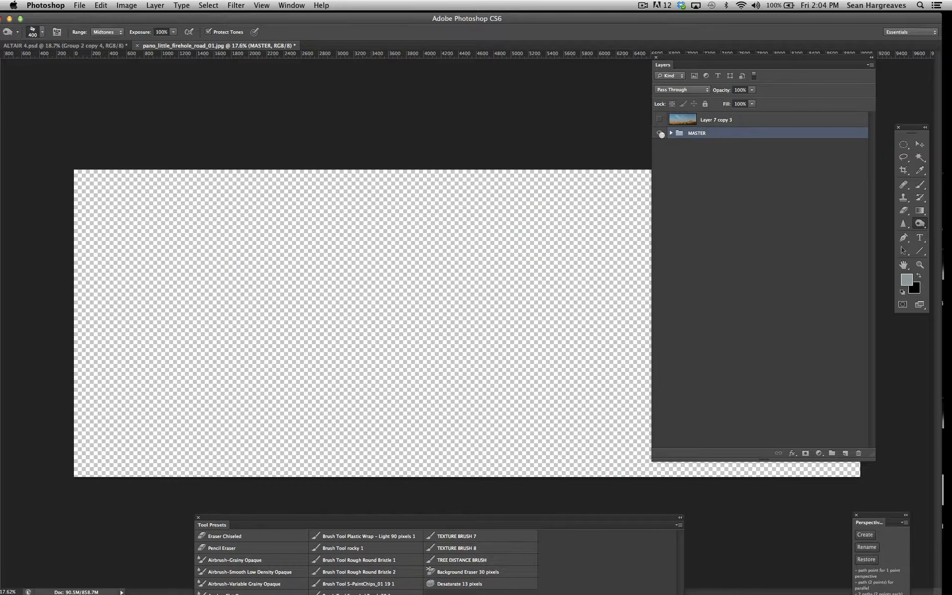
click(671, 133)
drag(660, 146, 666, 252)
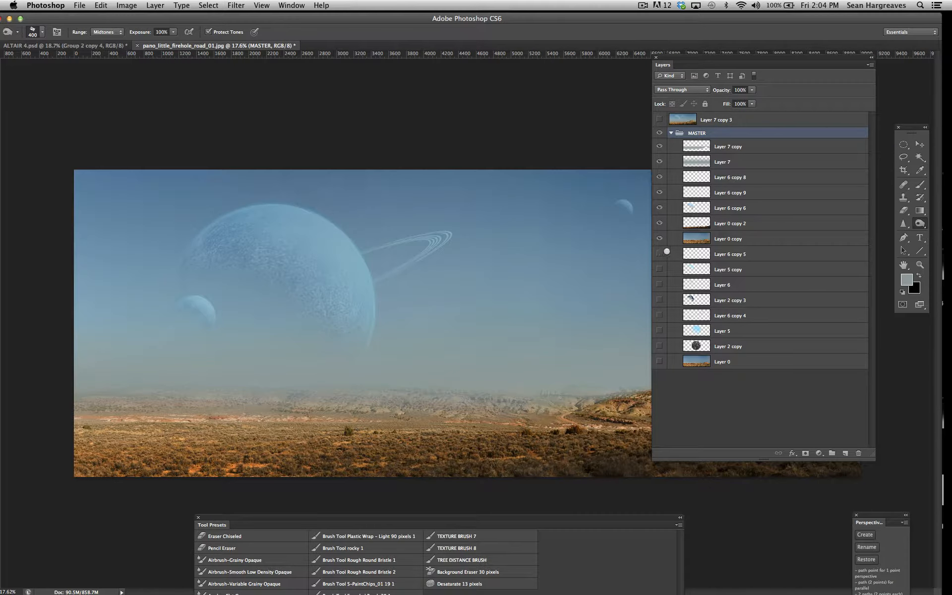
drag(657, 315, 657, 361)
click(670, 132)
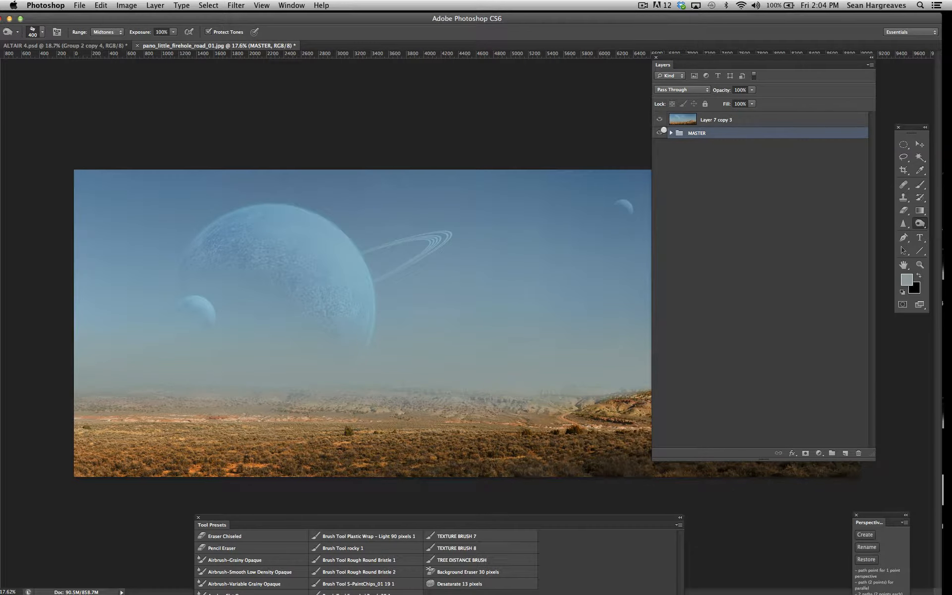
Compare the MASTER group with the merged copy, leaving only Layer 7 copy 3 visible.
click(659, 133)
click(660, 132)
click(660, 132)
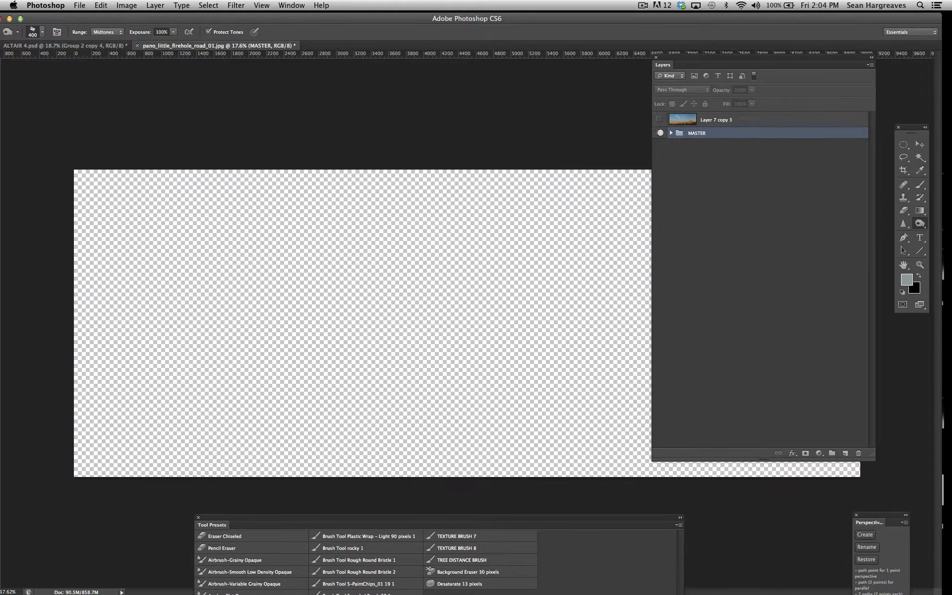
click(659, 133)
click(659, 131)
click(659, 119)
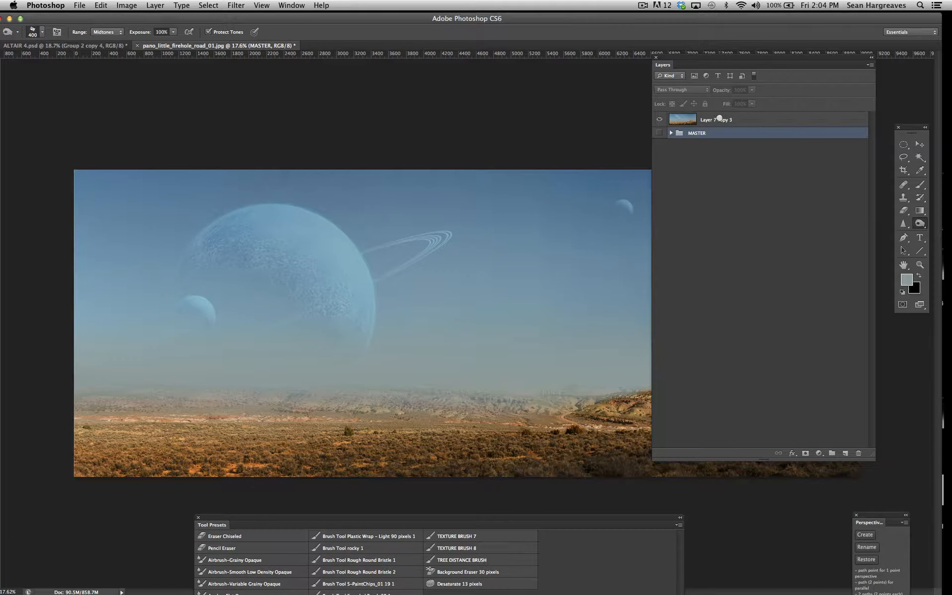
Duplicate the merged Layer 7 copy 3 under the default name.
click(719, 119)
click(164, 5)
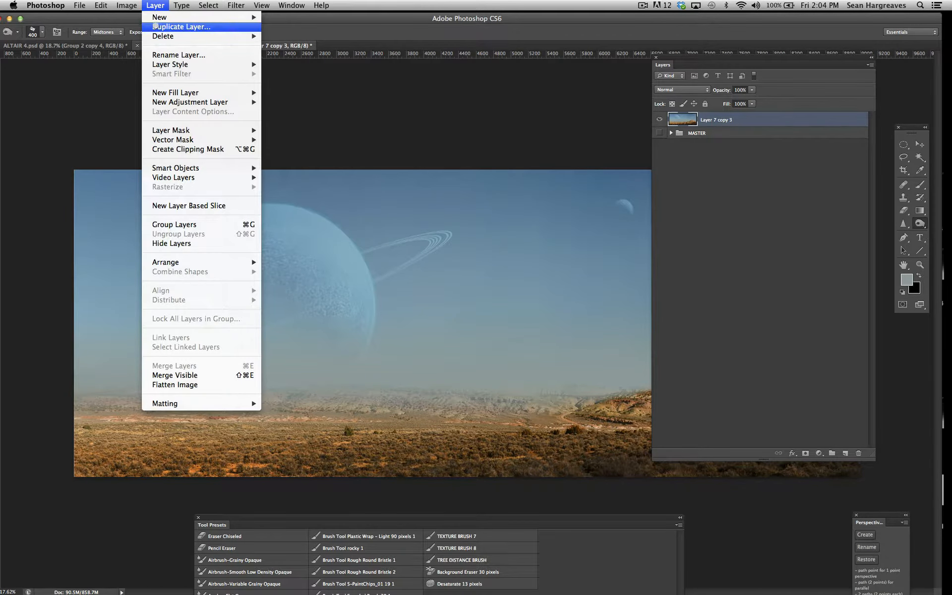
click(164, 26)
key(Return)
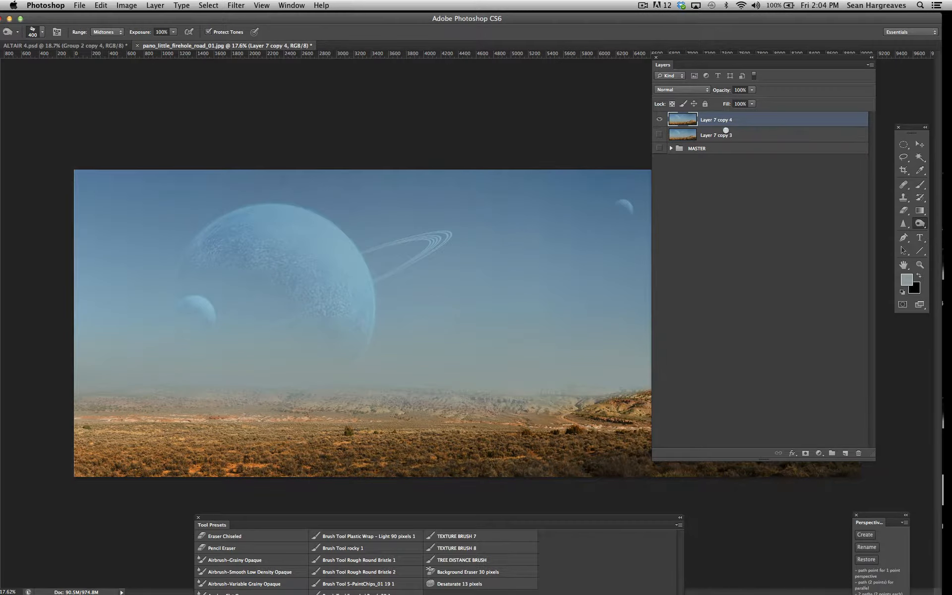
click(149, 5)
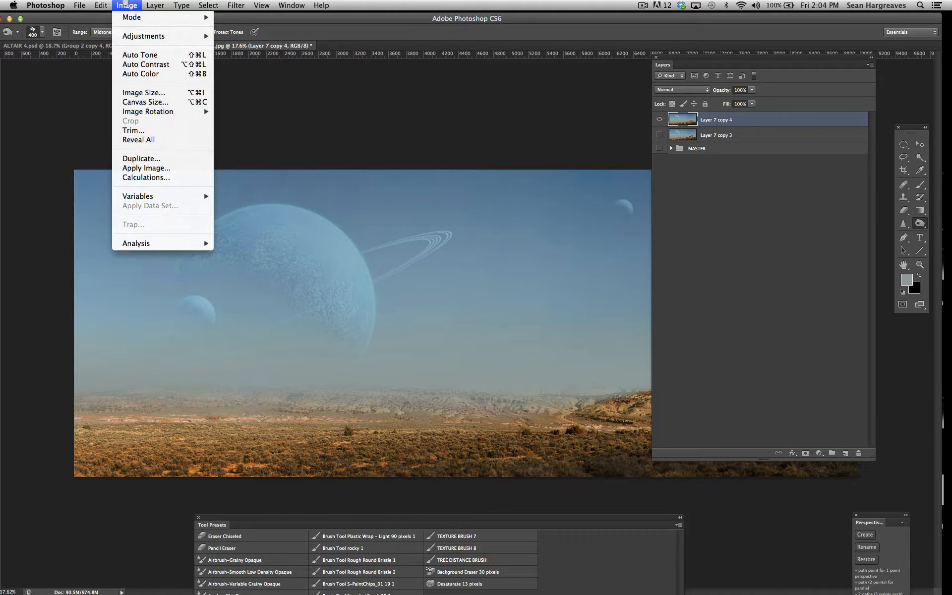
mouse_move(127, 36)
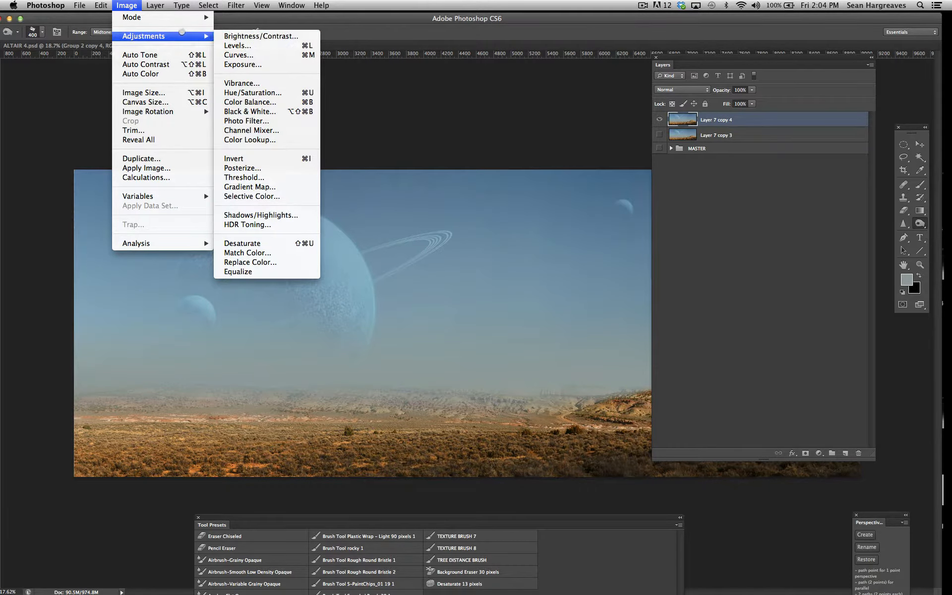
click(124, 4)
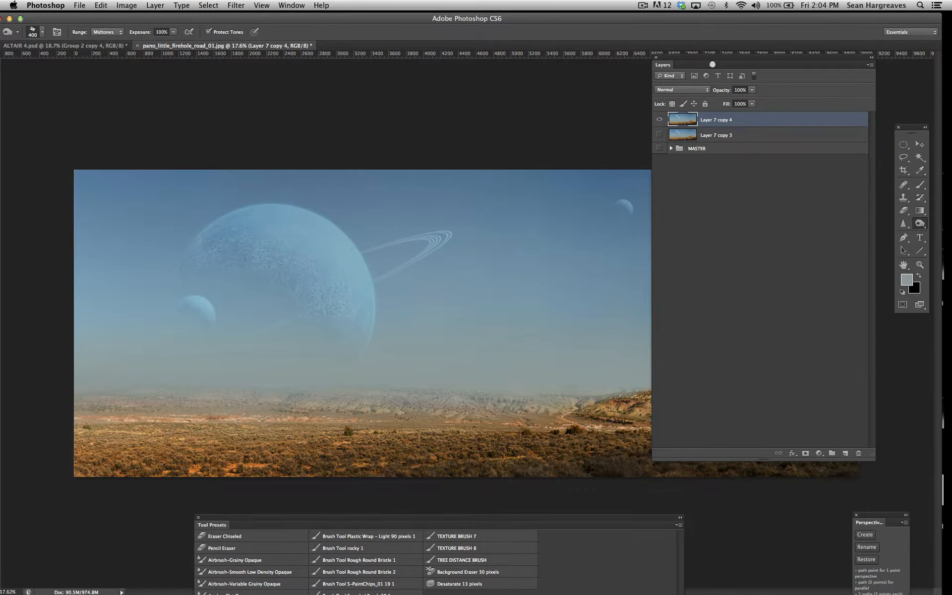
Shrink the layer list and move it clear of the artwork so the whole painting is exposed.
drag(712, 64, 712, 69)
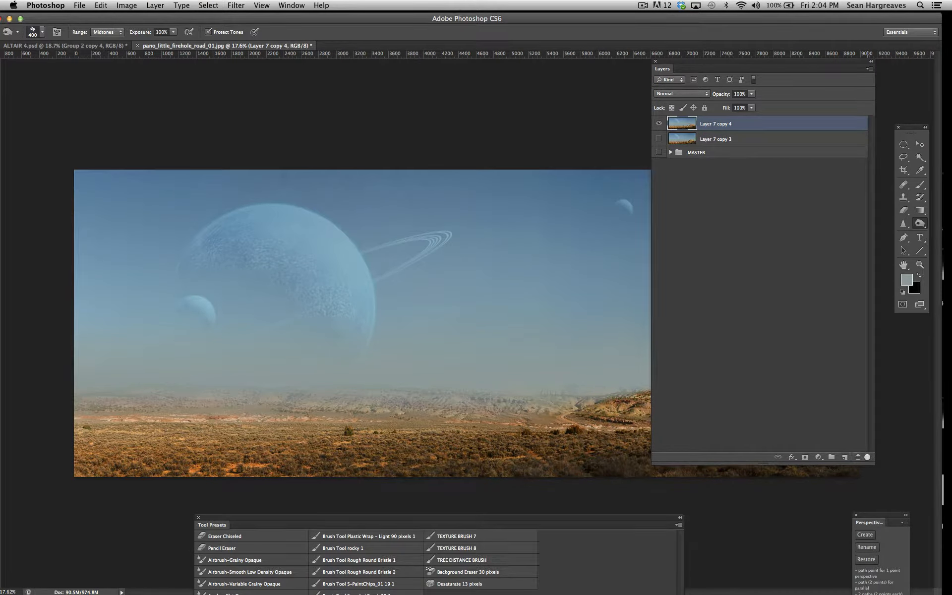
drag(871, 460, 796, 169)
mouse_move(738, 65)
mouse_down()
mouse_move(805, 446)
mouse_move(758, 512)
mouse_up()
Load the BRUSH TOOL CLOUD 3 brush preset and move the preset list off the sky.
click(919, 185)
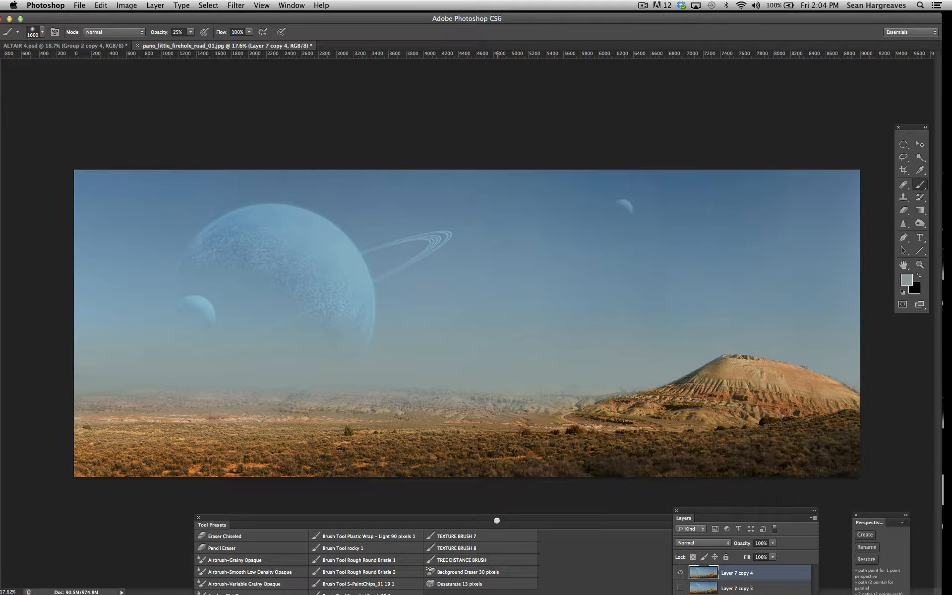
drag(496, 520, 528, 93)
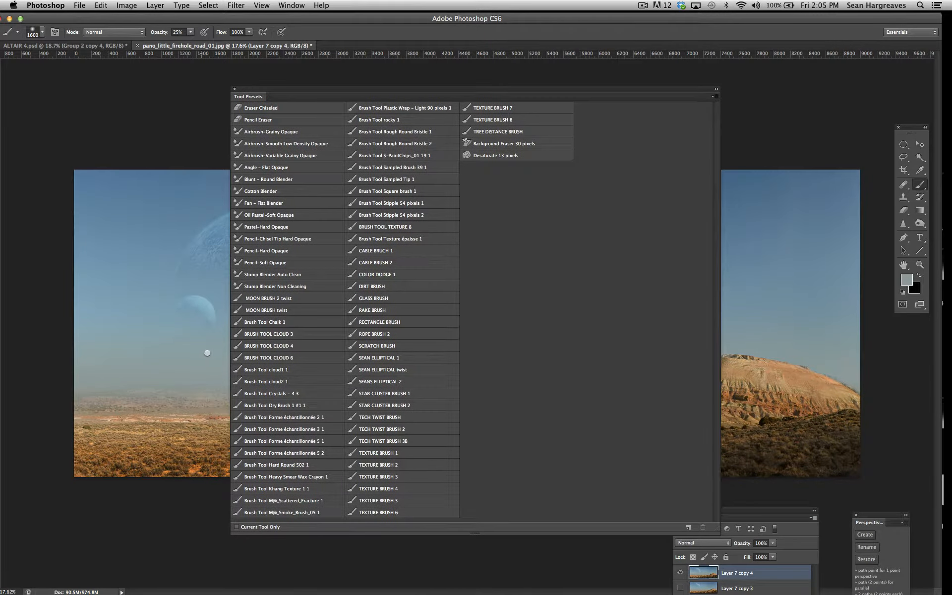
click(280, 333)
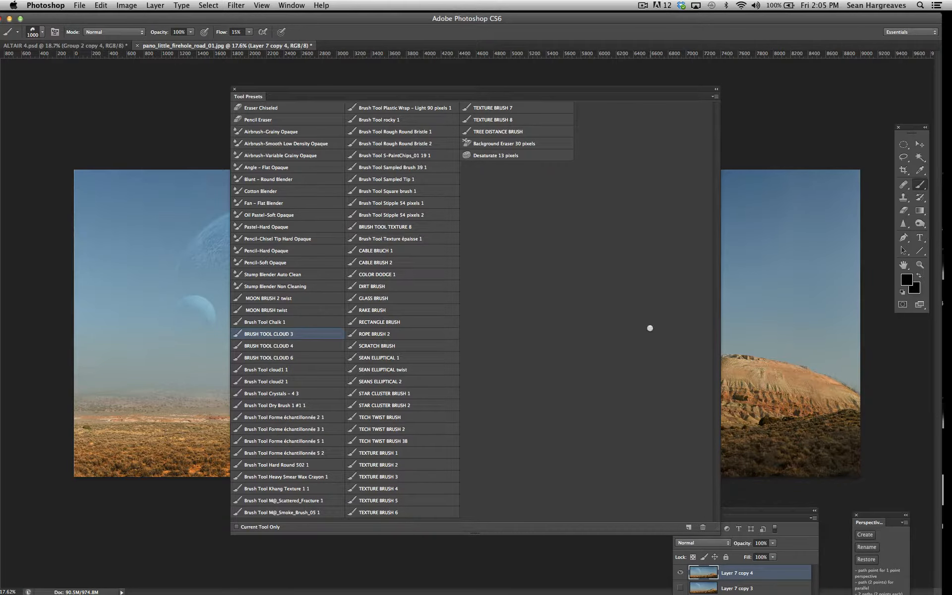
drag(494, 88, 543, 457)
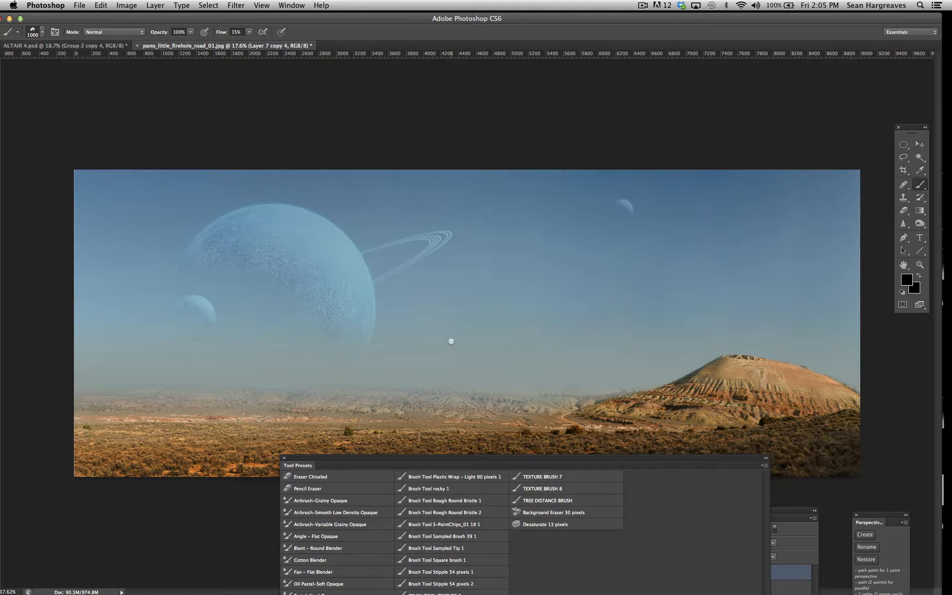
Sample the haze near the horizon, lighten the colour, and try a cloud stroke across the open sky before undoing it.
alt+click(389, 374)
click(906, 279)
click(128, 132)
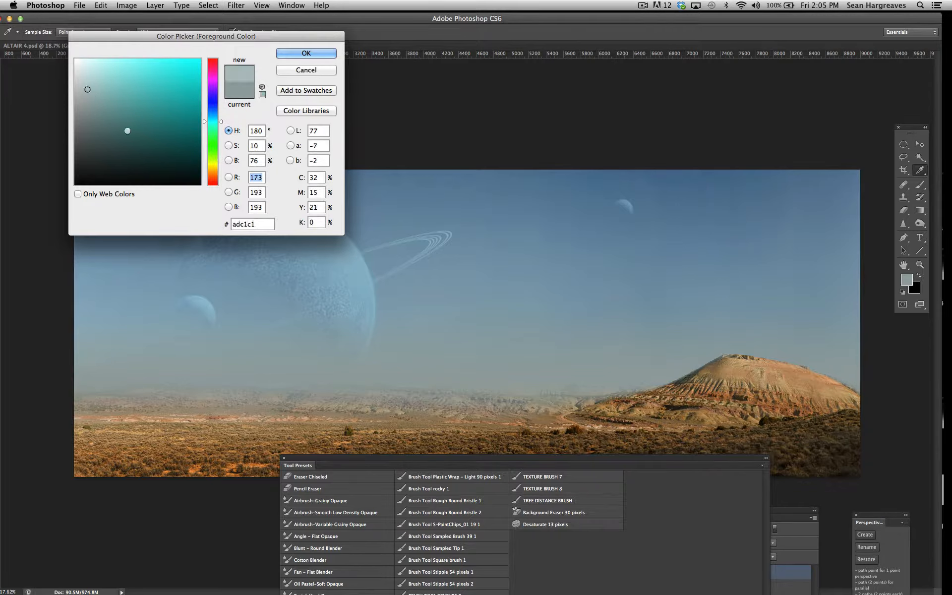
click(314, 51)
drag(722, 272, 417, 298)
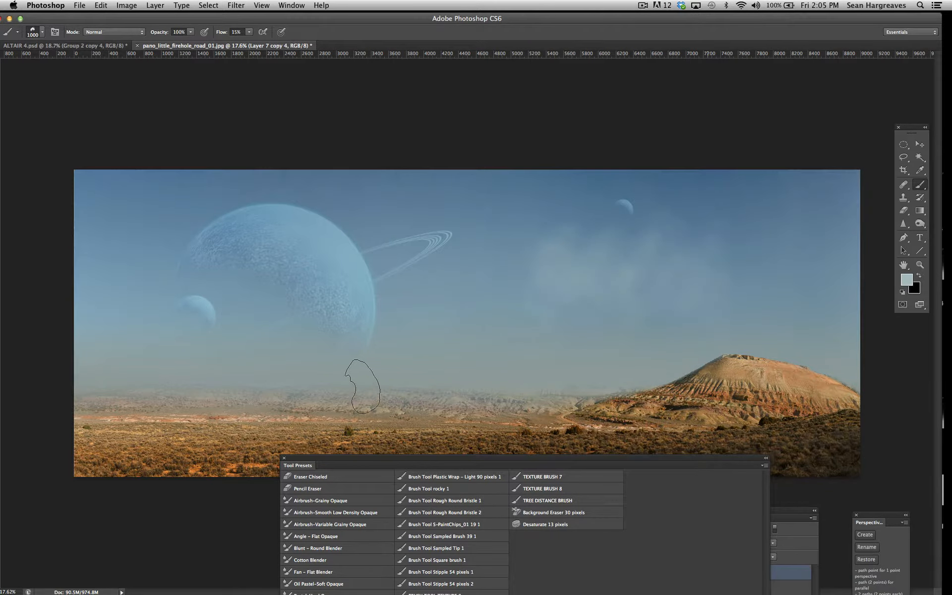
key(super+z)
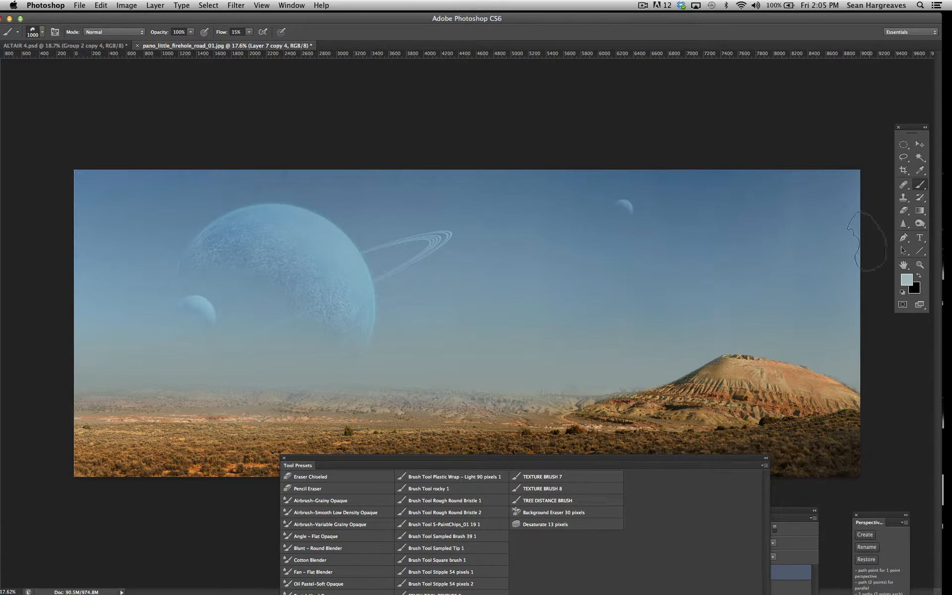
Lighten the foreground colour to c1d7d7.
click(906, 279)
click(88, 79)
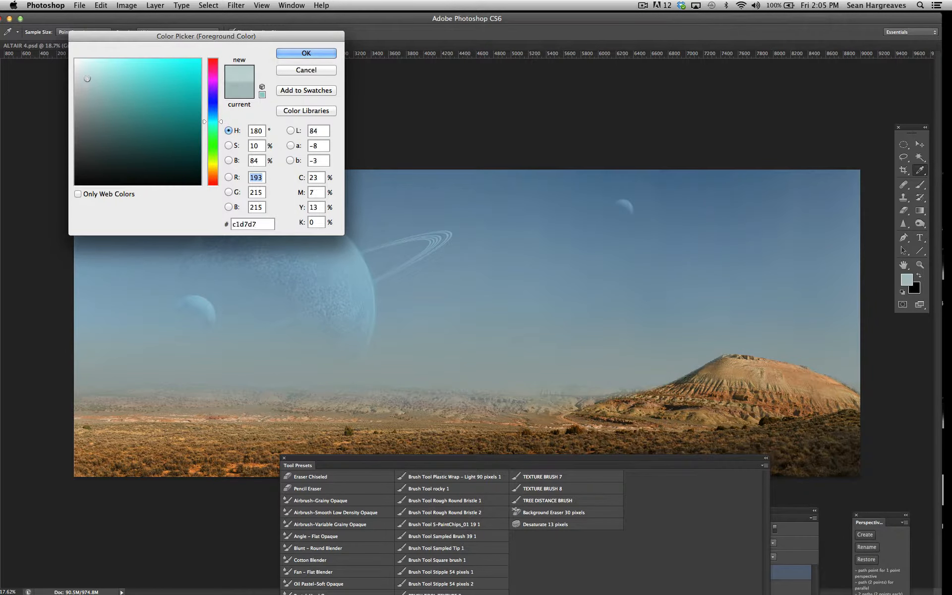
key(Return)
Try the BRUSH TOOL CLOUD 4 preset with a stroke over the large planet and undo the stroke.
drag(424, 446, 575, 96)
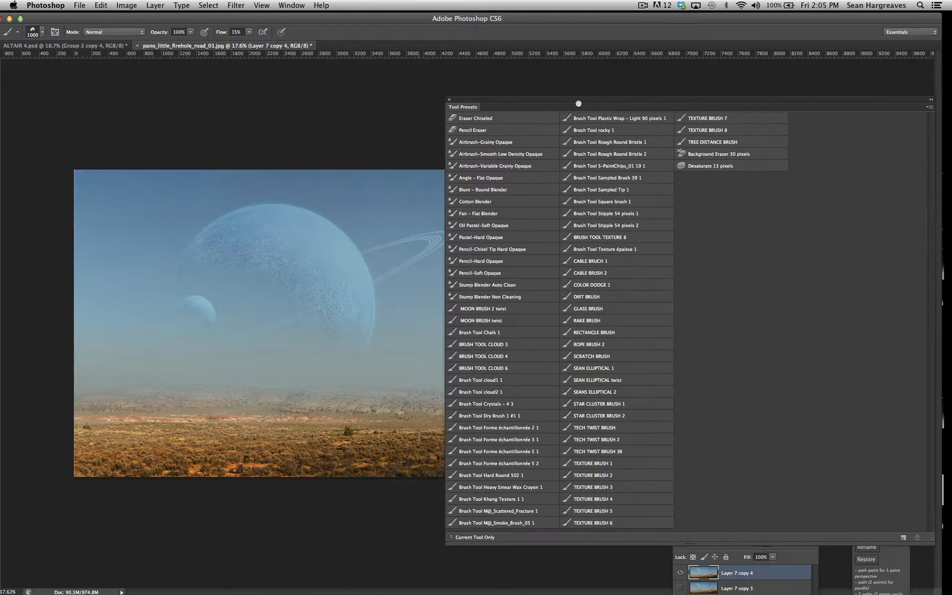
click(475, 357)
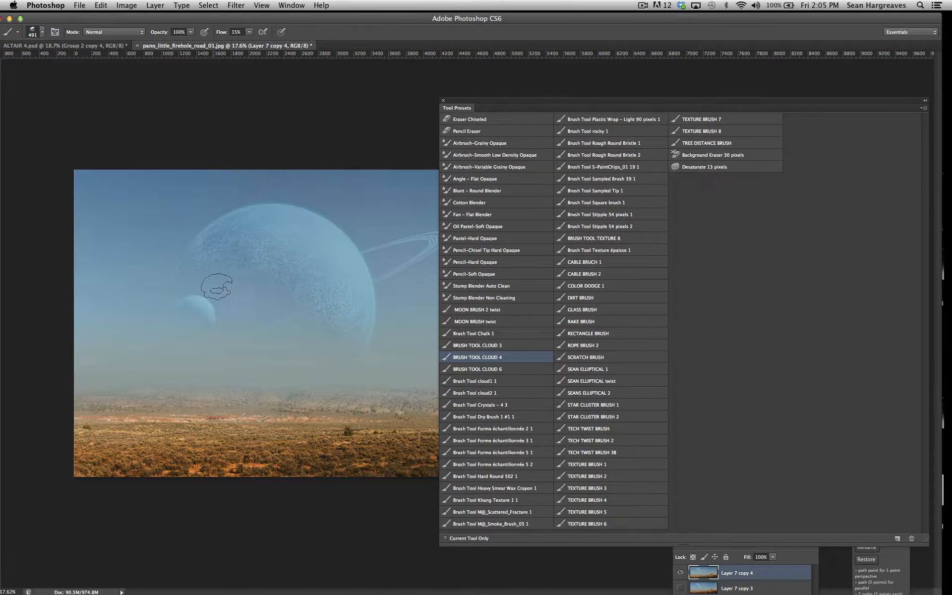
drag(153, 256, 296, 263)
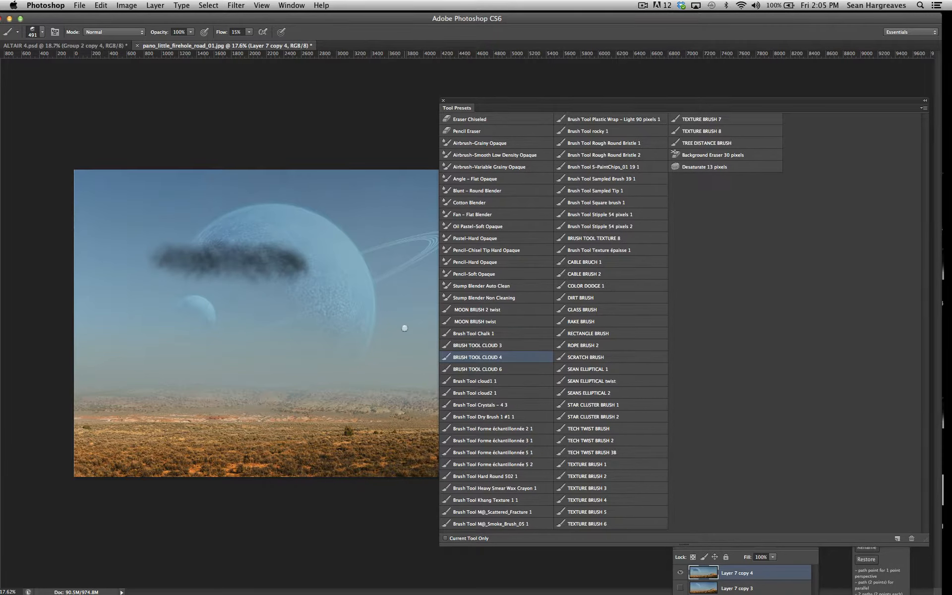
key(super+z)
Switch to the BRUSH TOOL CLOUD 6 preset, test it with a stroke over the large planet, and undo the stroke.
click(475, 368)
mouse_move(323, 288)
mouse_down()
mouse_move(214, 303)
mouse_move(225, 302)
mouse_up()
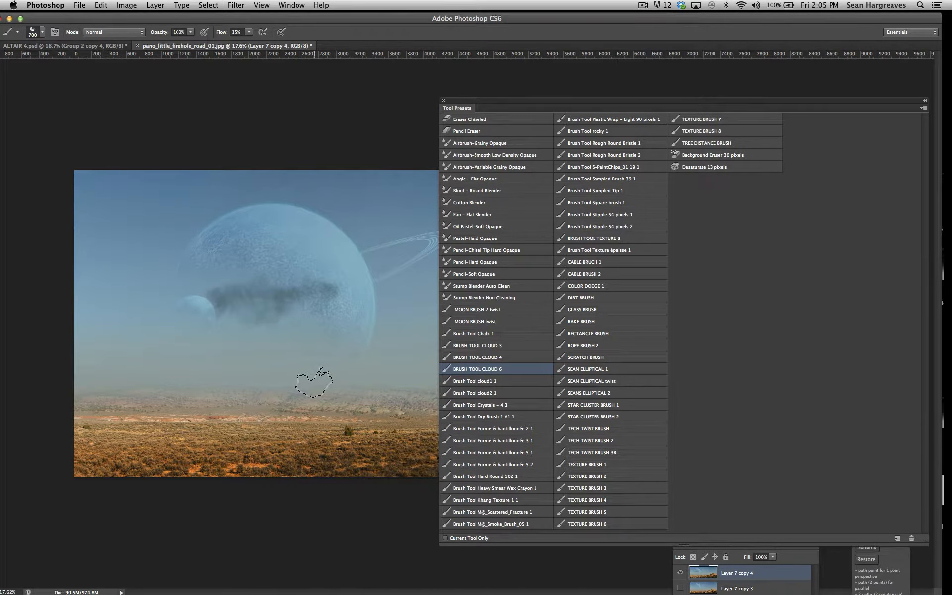
key(super+z)
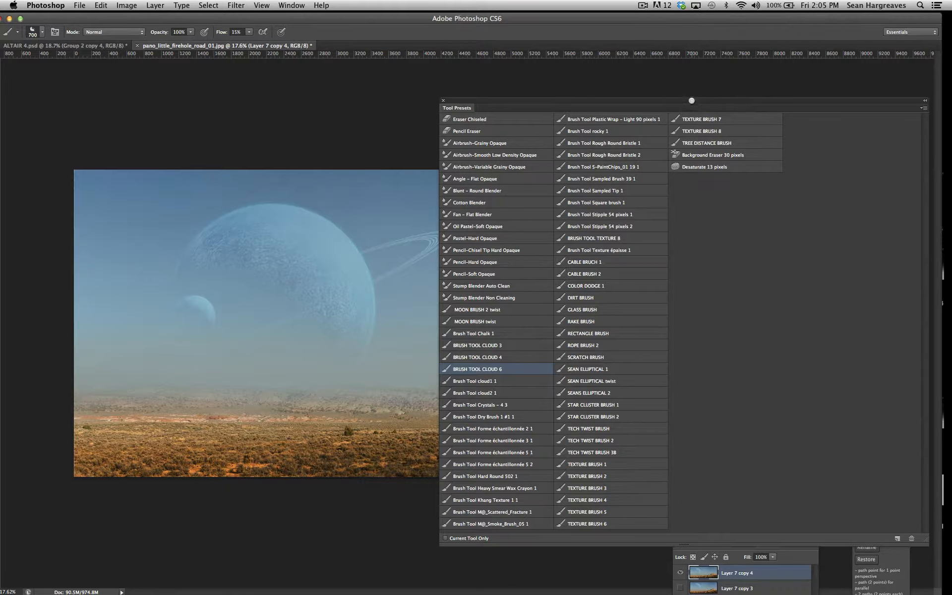
Set the foreground colour to white (ffffff), test a cloud stroke across the middle of the sky, and undo it.
drag(691, 100, 500, 433)
click(905, 279)
click(77, 66)
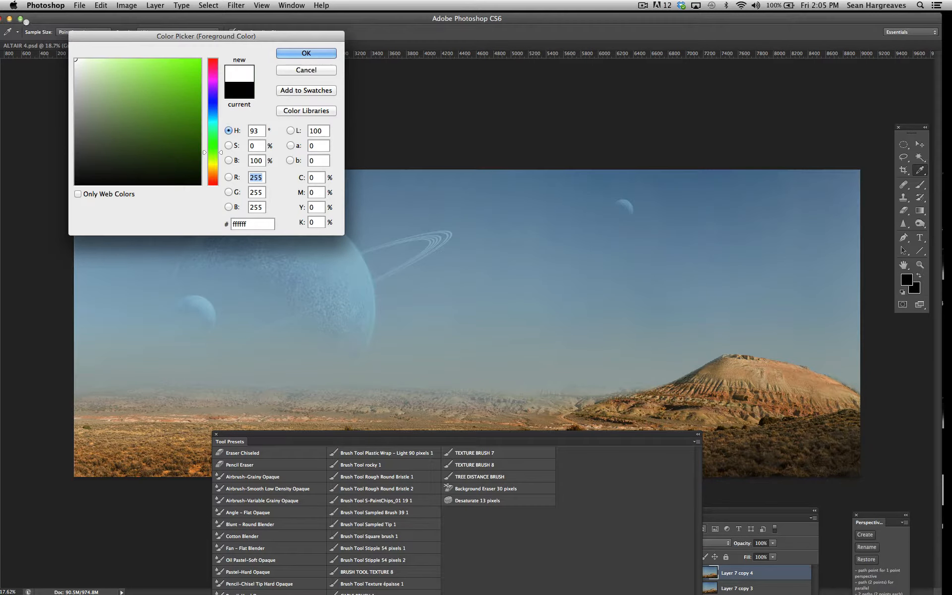
click(308, 53)
drag(682, 280, 391, 313)
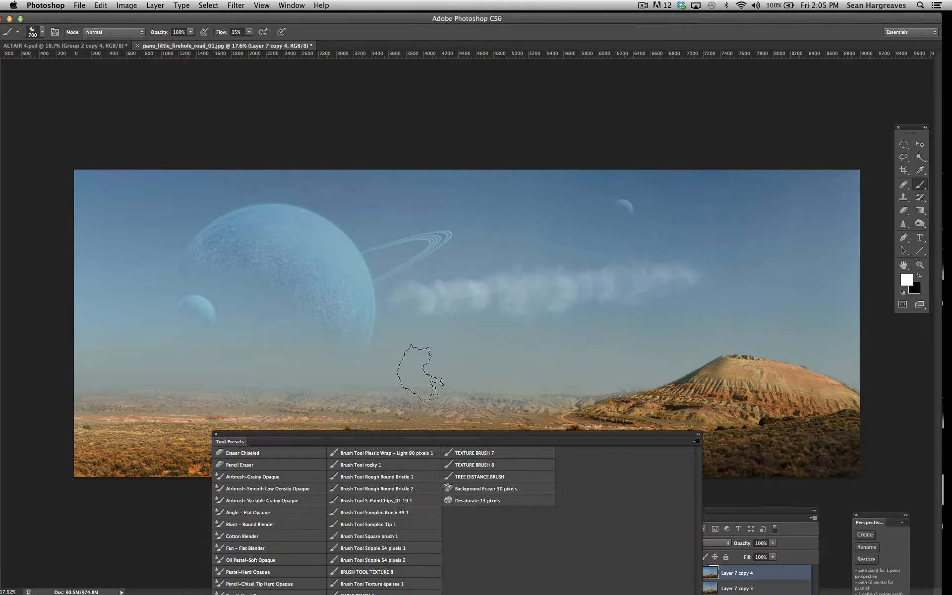
key(super+z)
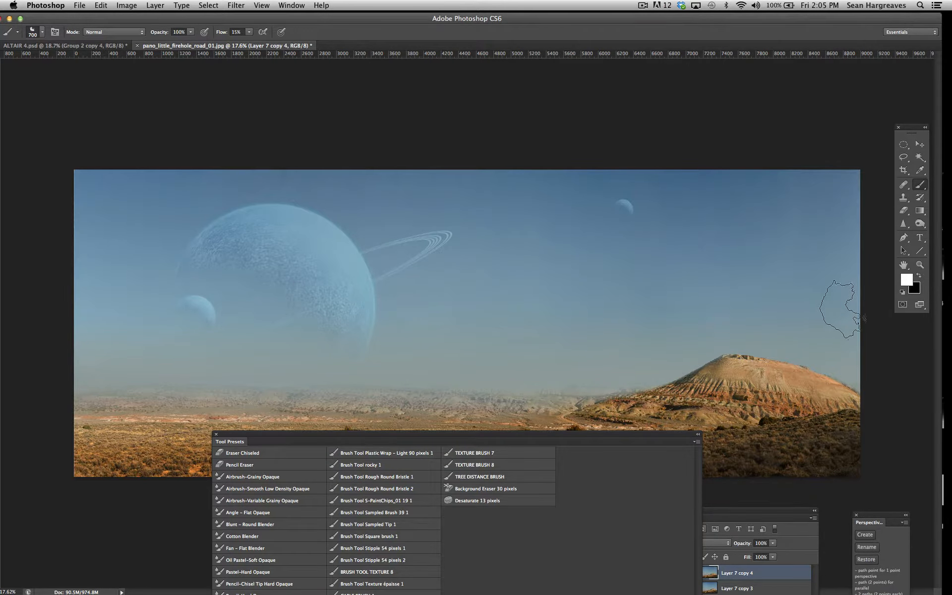
Sample the haze colour near the horizon and add a new empty layer above Layer 7 copy 4.
alt+click(389, 377)
drag(750, 509, 780, 366)
click(821, 452)
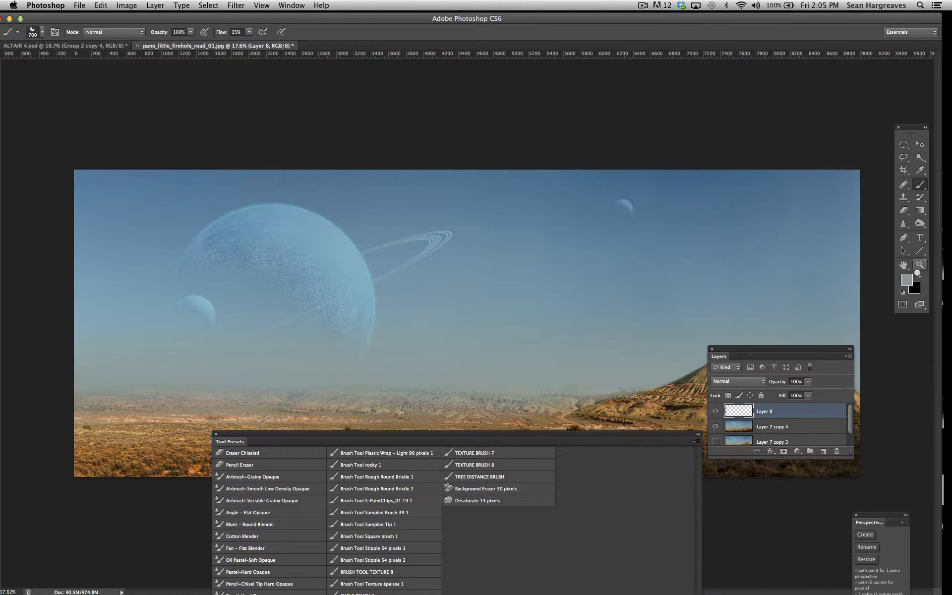
Change the sampled foreground colour to a lighter pale blue-green and move the layer list away from the hill.
click(906, 279)
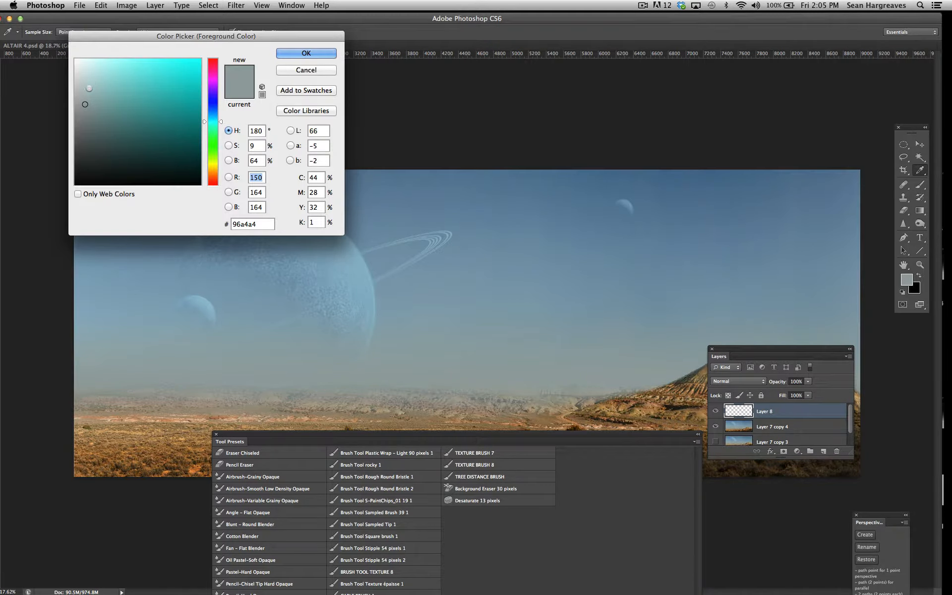
click(177, 145)
click(308, 53)
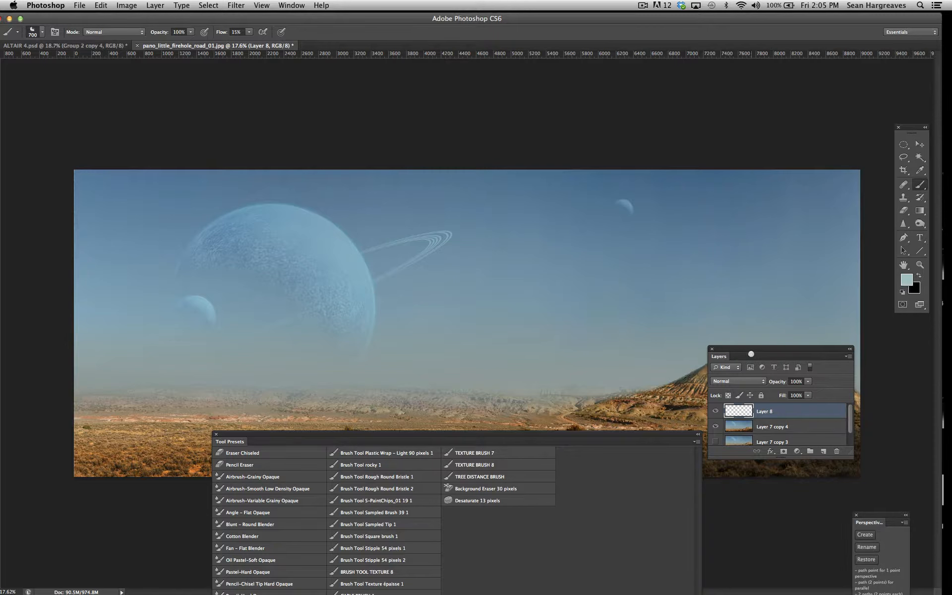
drag(751, 353, 790, 468)
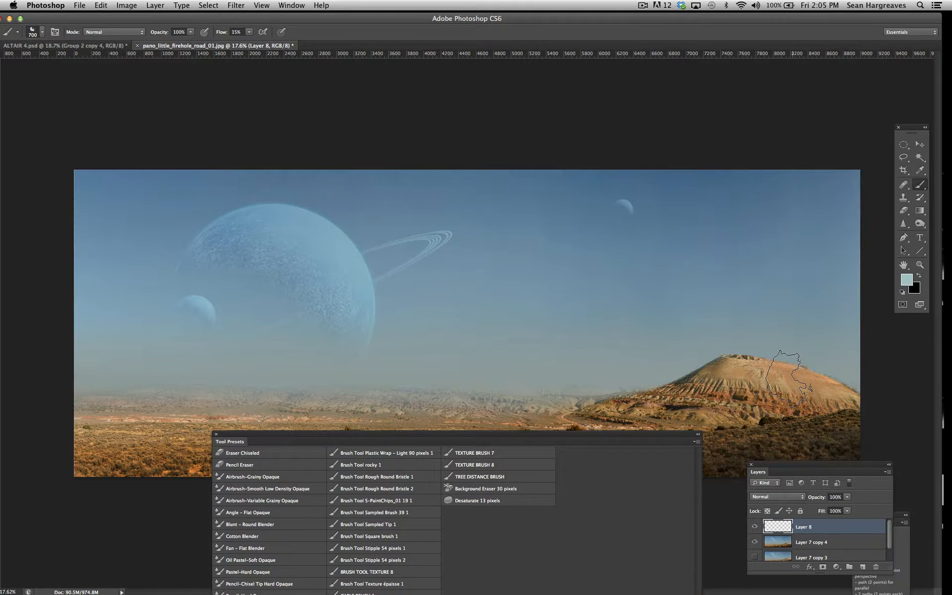
Try brushing pale cloud haze along the horizon from the hill towards the planets, and undo the strokes.
drag(856, 371, 322, 400)
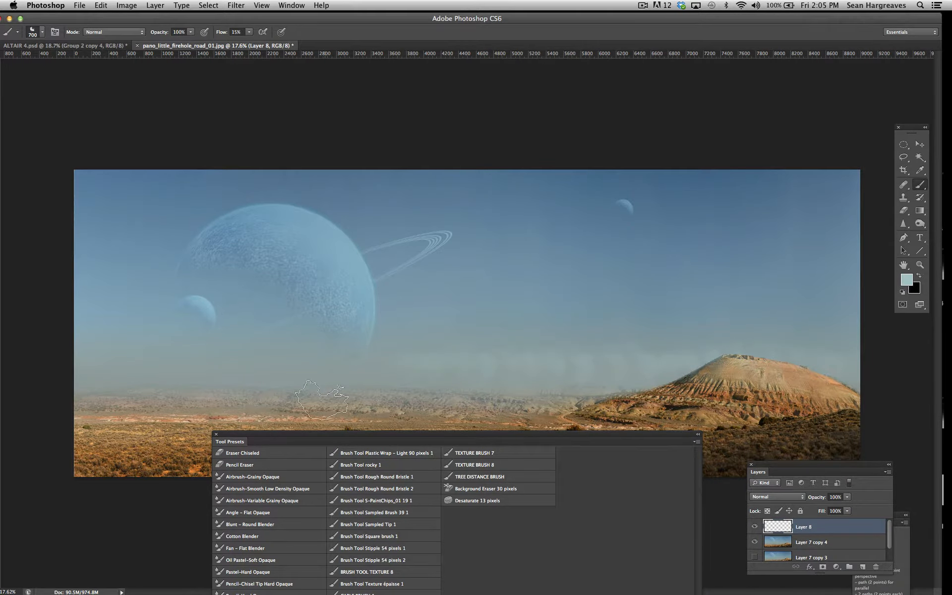
key(super+z)
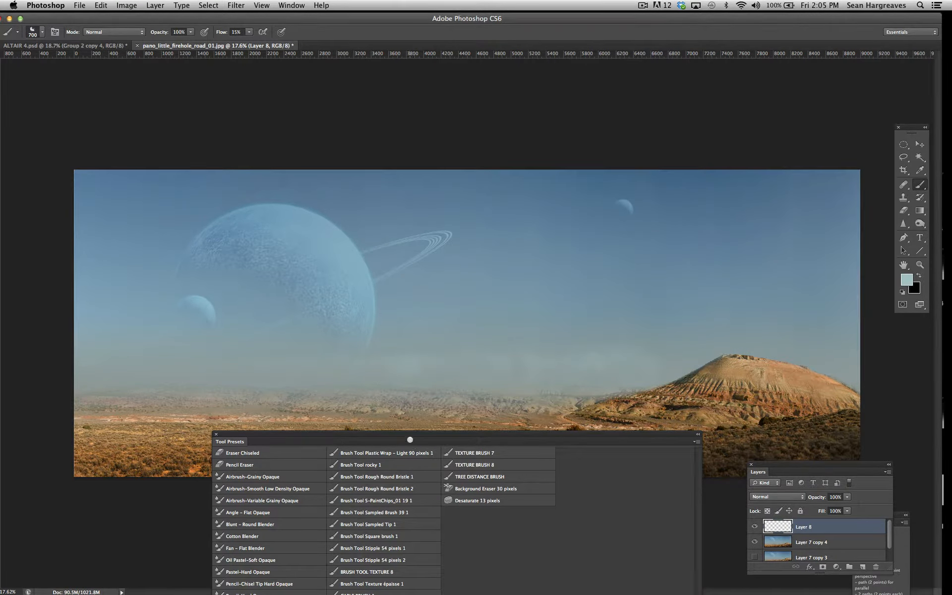
key(super+z)
Brush pale blue-green haze along the horizon beneath the planets and towards the hill, enlarging the brush to 1500 pixels.
mouse_move(244, 358)
mouse_down()
mouse_move(71, 353)
mouse_move(191, 359)
mouse_up()
mouse_move(391, 363)
mouse_down()
mouse_move(489, 350)
mouse_move(357, 342)
mouse_move(225, 350)
mouse_up()
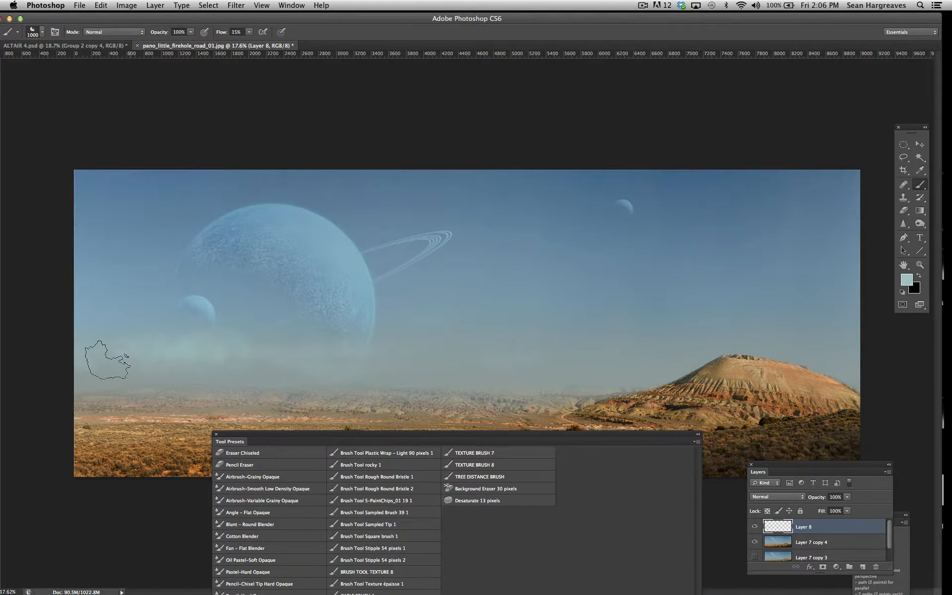
key(bracketright)
mouse_move(412, 350)
mouse_down()
mouse_move(437, 352)
mouse_move(684, 358)
mouse_up()
key(bracketright)
key(bracketright)
key(bracketright)
key(bracketright)
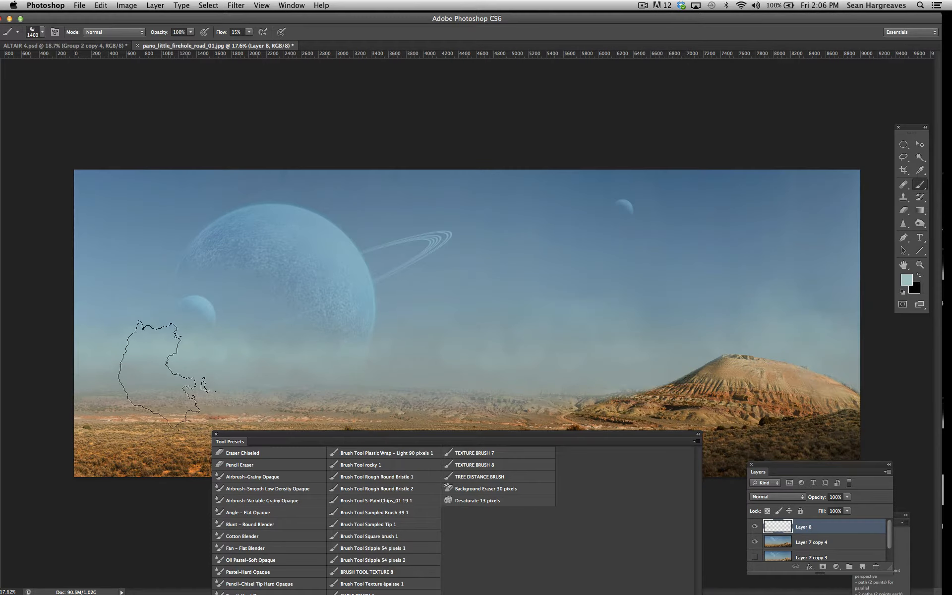
mouse_move(159, 365)
mouse_down()
mouse_move(248, 334)
mouse_move(82, 362)
mouse_up()
key(bracketright)
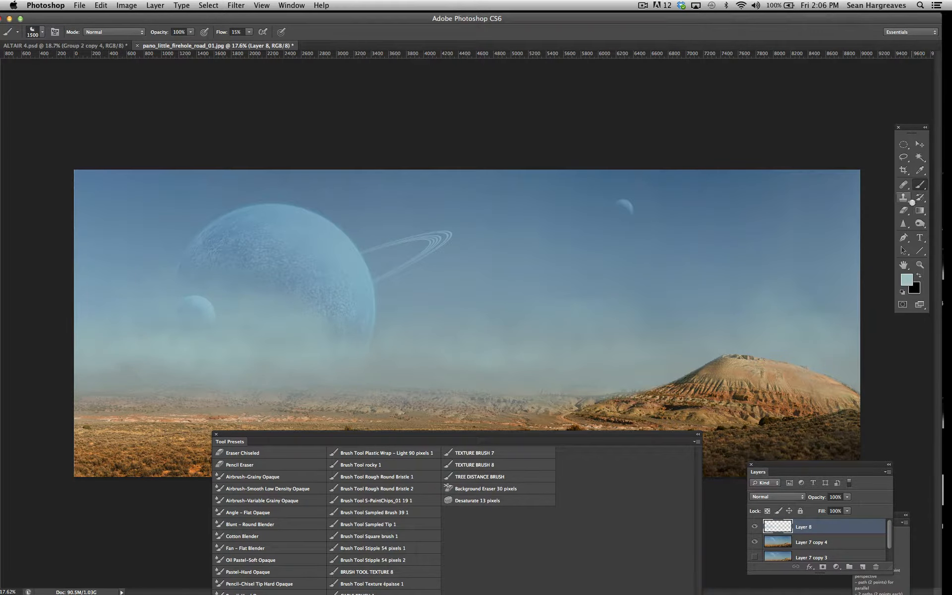
Erase the excess haze over the large planet and the sky beside the small planet with a large soft eraser, up to 1300 pixels.
key(e)
key(])
key(])
key(])
key(])
key(])
key(])
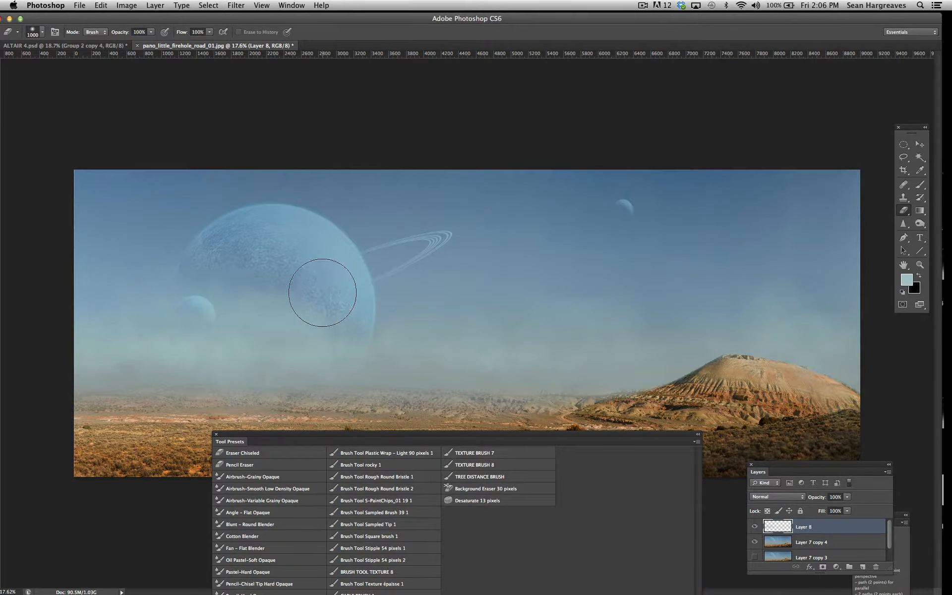
drag(363, 280, 288, 268)
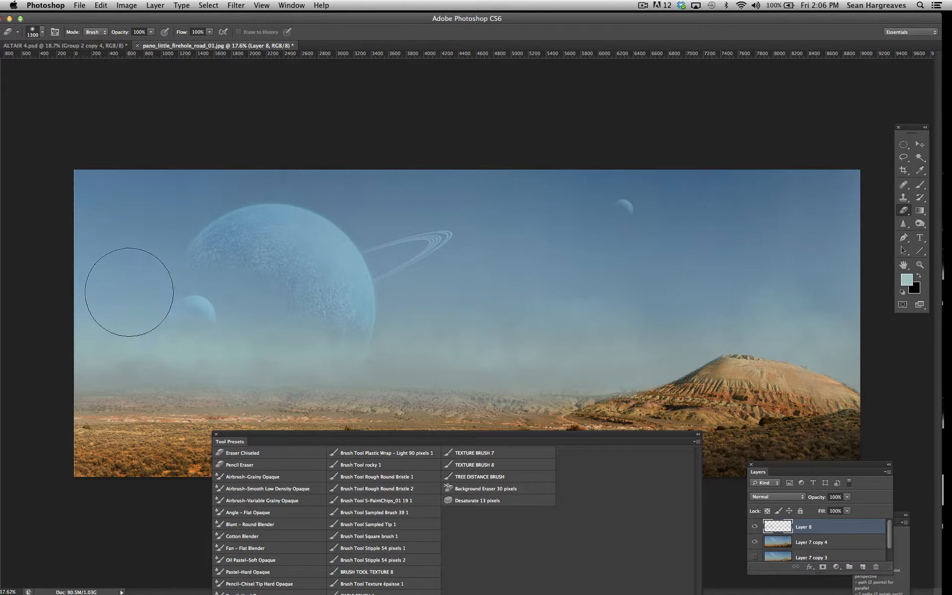
mouse_move(132, 276)
mouse_down()
mouse_move(145, 261)
mouse_move(127, 251)
mouse_up()
Set the opacity of Layer 8 to 65% and add a new empty layer above it.
click(847, 497)
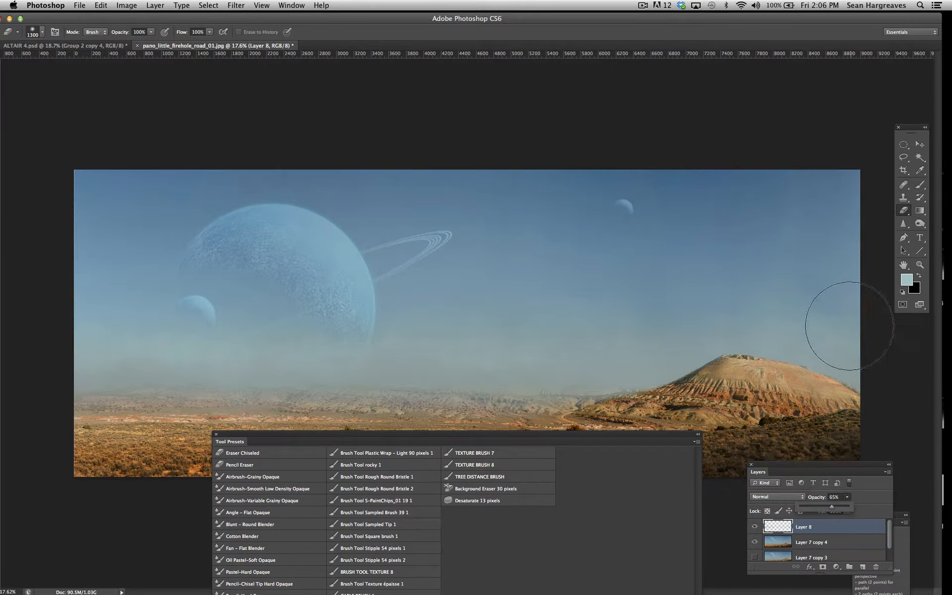
drag(833, 469, 825, 404)
click(856, 503)
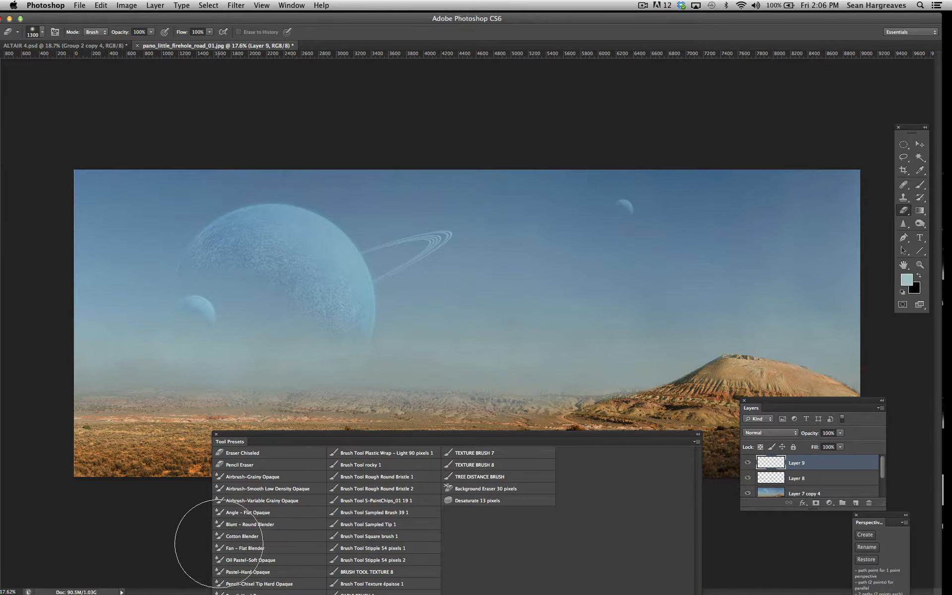
Move the tool presets off the painting and set the foreground colour to pale grey-green (cad3c2).
mouse_move(309, 441)
mouse_down()
mouse_move(386, 408)
mouse_move(489, 401)
mouse_move(582, 347)
mouse_move(599, 318)
mouse_move(577, 290)
mouse_move(441, 587)
mouse_up()
click(578, 562)
click(906, 280)
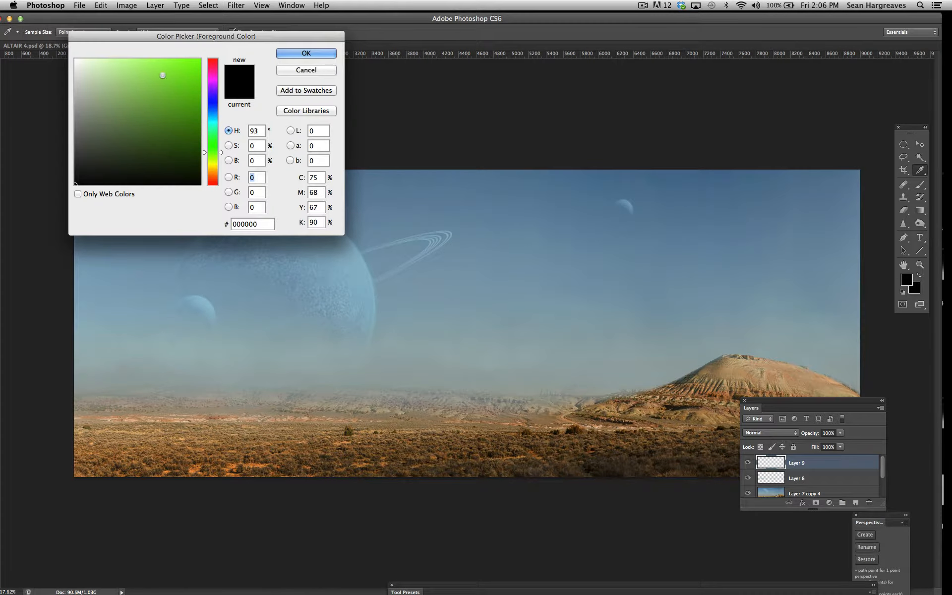
drag(106, 84, 84, 81)
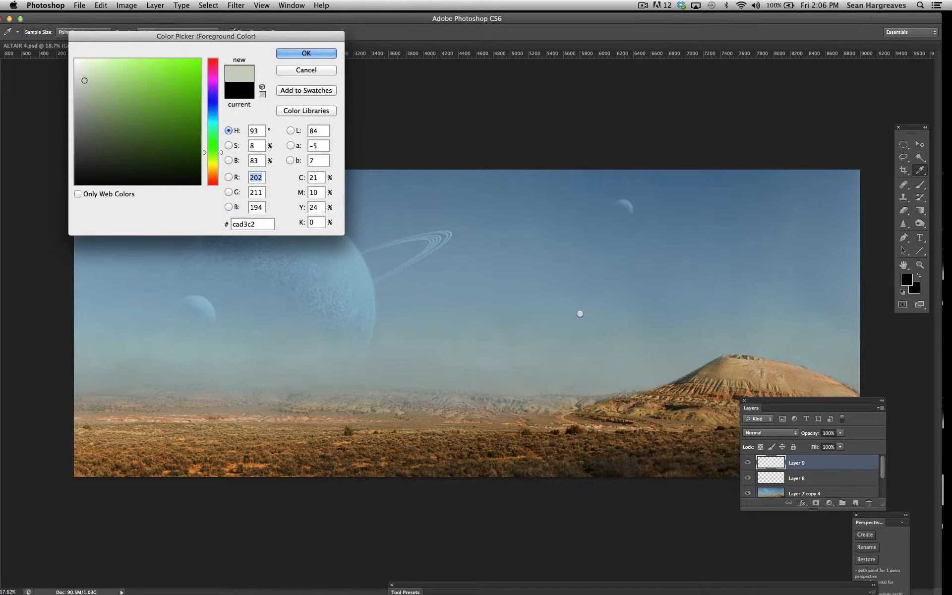
click(318, 55)
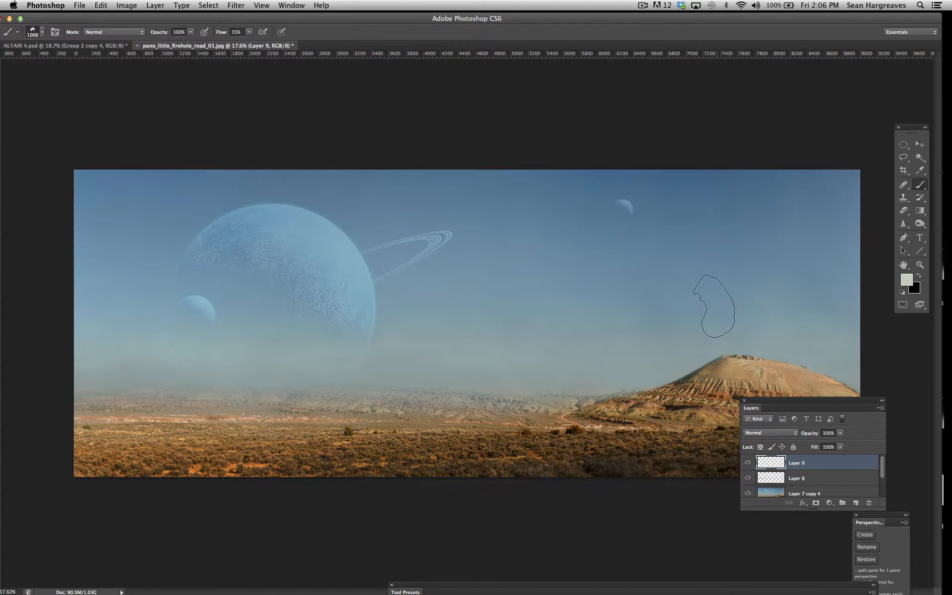
Undo a trial cloud stroke above the hill and brush pale cloud along the horizon below the planets on Layer 9.
mouse_move(793, 318)
mouse_down()
mouse_move(694, 295)
mouse_move(560, 332)
mouse_up()
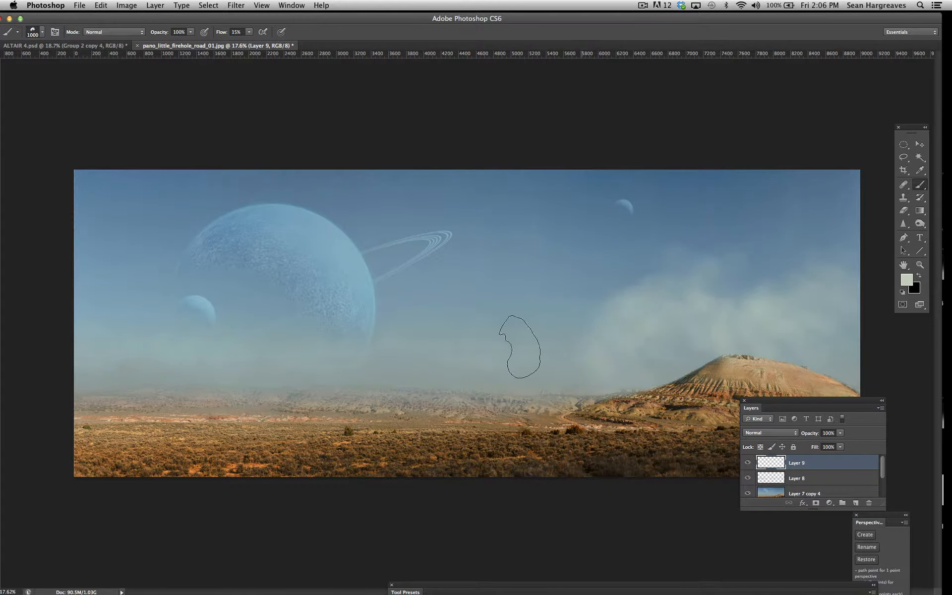
key(super+z)
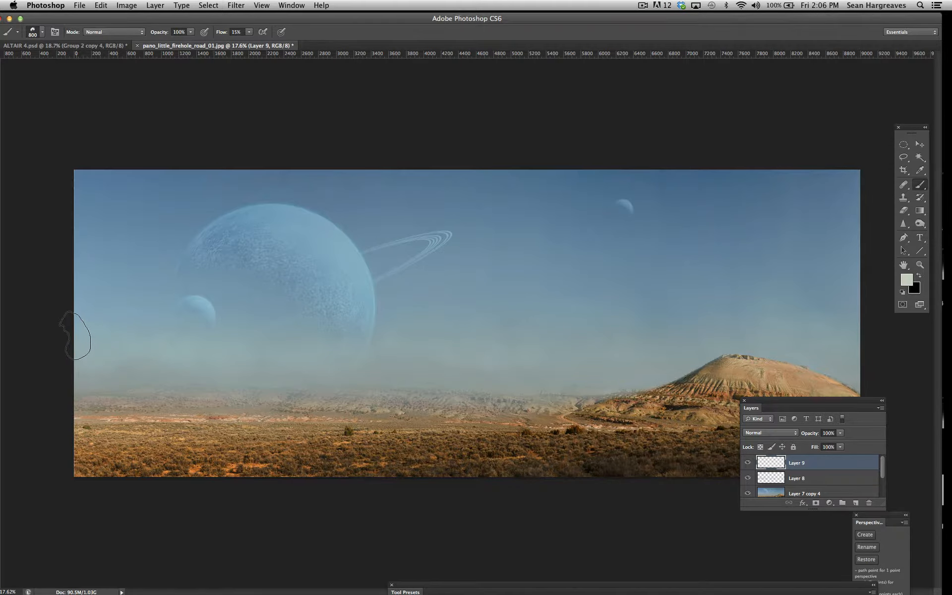
drag(78, 338, 154, 339)
drag(230, 354, 115, 335)
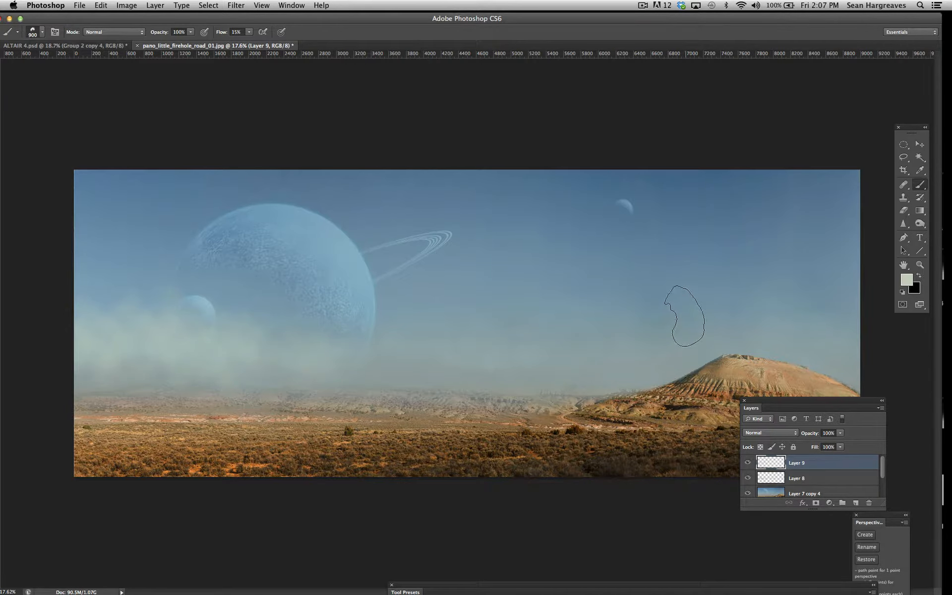
Enlarge the brush to 1900 pixels and paint broad pale clouds across the sky above the hill on Layer 9.
key(])
key(])
key(])
key(])
key(])
key(])
key(])
key(])
key(])
key(])
mouse_move(843, 184)
mouse_down()
mouse_move(747, 174)
mouse_move(594, 308)
mouse_up()
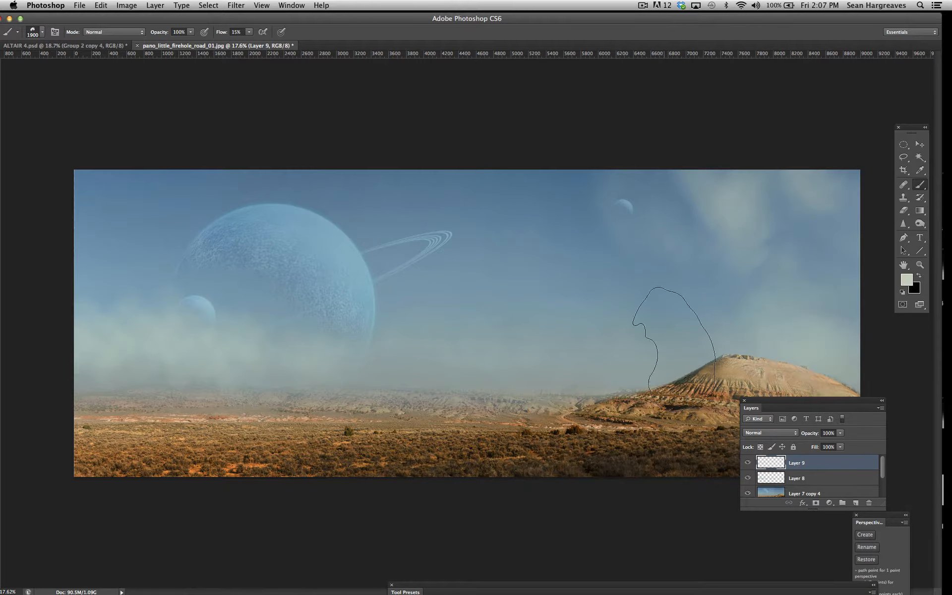
mouse_move(570, 346)
mouse_down()
mouse_move(669, 267)
mouse_move(684, 228)
mouse_up()
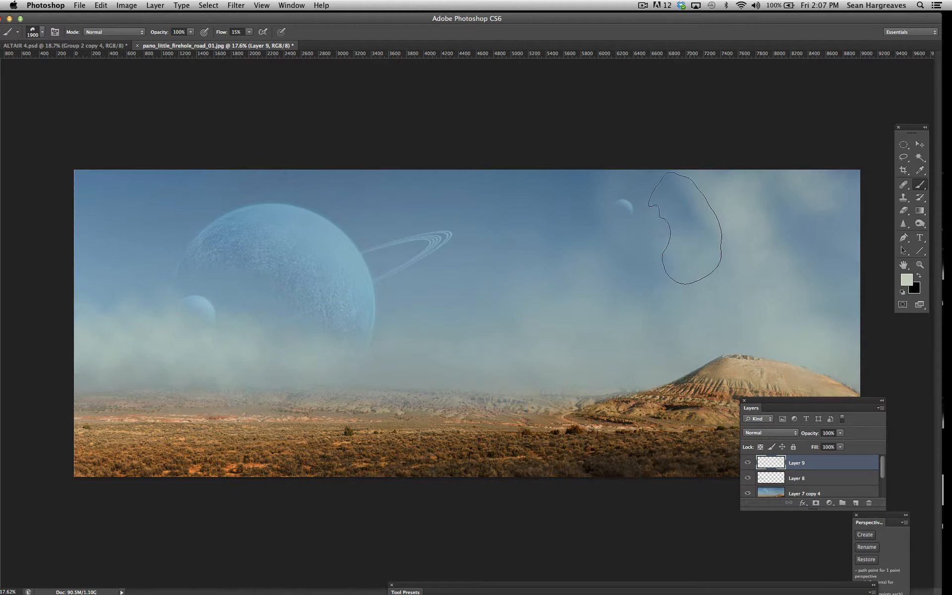
mouse_move(841, 321)
mouse_down()
mouse_move(808, 231)
mouse_move(776, 219)
mouse_move(668, 215)
mouse_up()
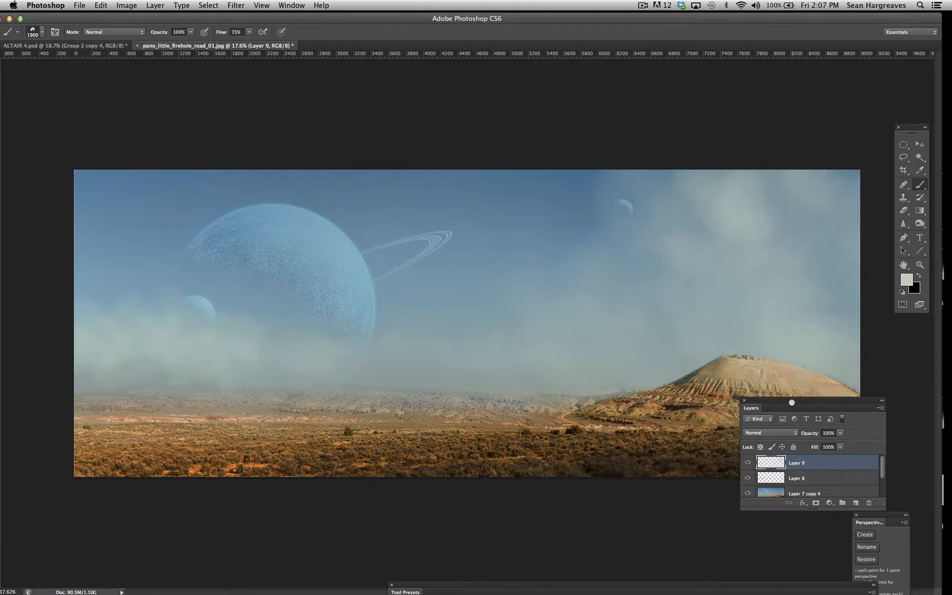
Set the blend mode of Layer 9 to Soft Light and move the layer list clear of the hill.
drag(791, 401, 674, 285)
click(652, 317)
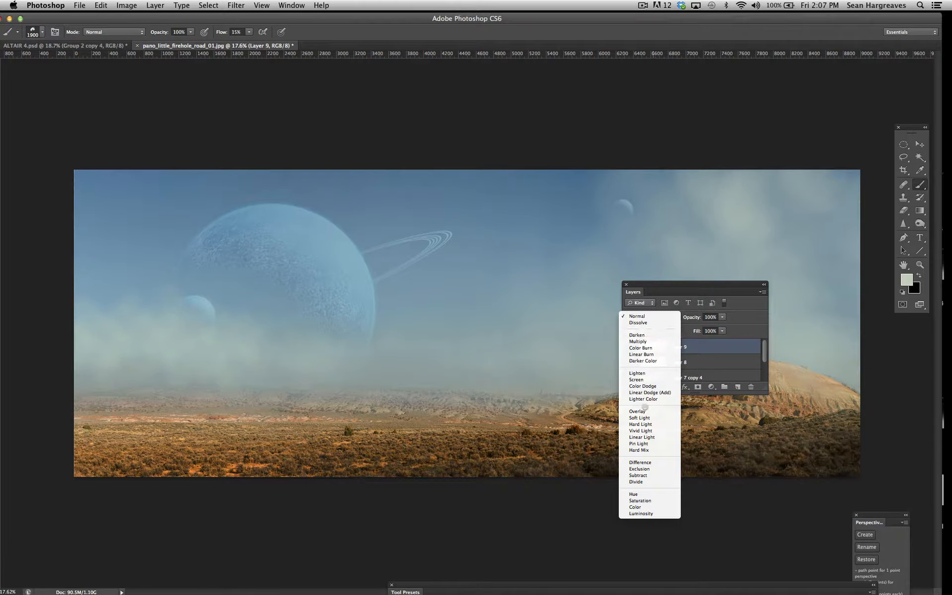
click(650, 419)
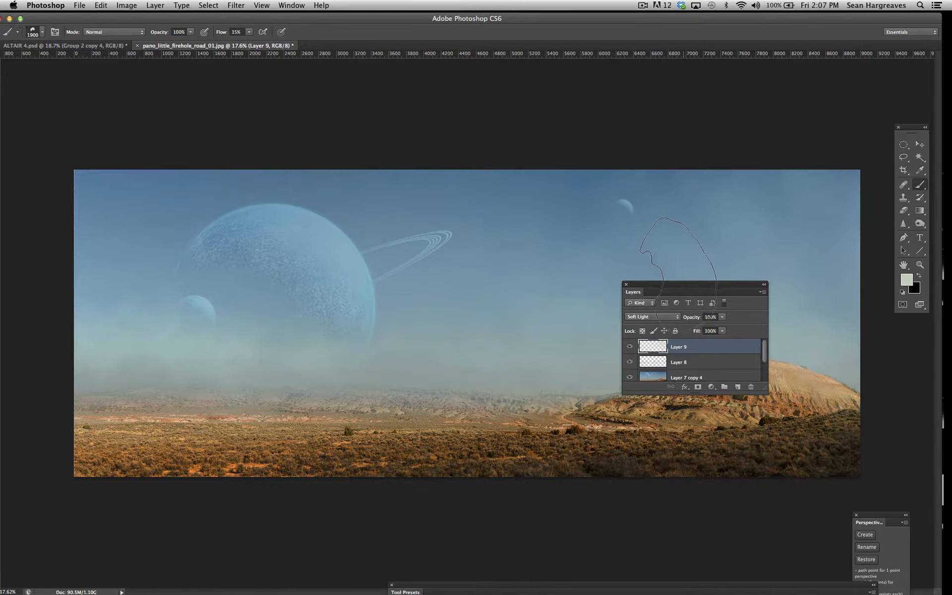
drag(683, 285, 468, 99)
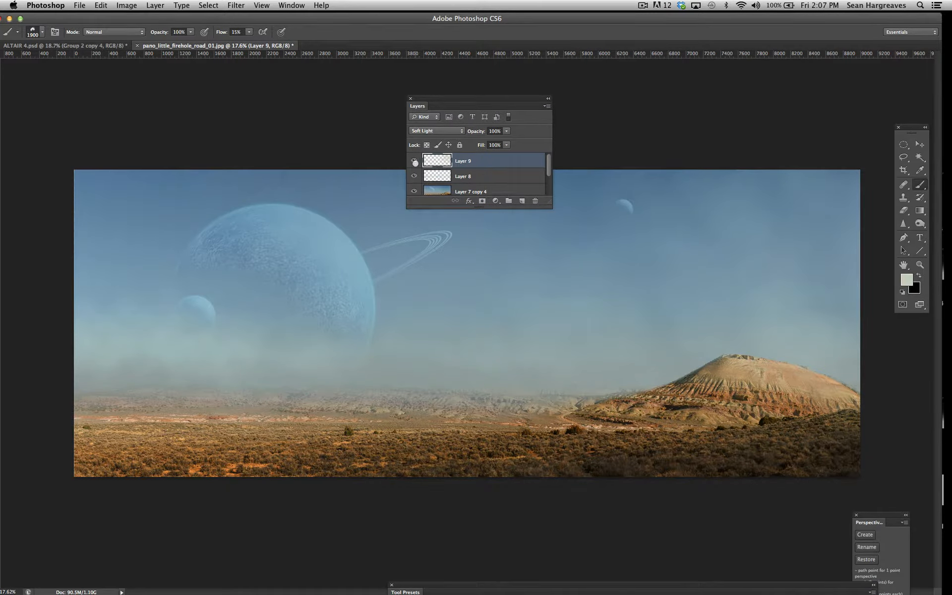
Reduce the brush to 1000 pixels and add a new layer above Layer 9 with Soft Light blending.
key(bracketleft)
key(bracketleft)
key(bracketleft)
key(bracketleft)
key(bracketleft)
key(bracketleft)
key(bracketleft)
key(bracketleft)
key(bracketleft)
click(520, 200)
click(436, 130)
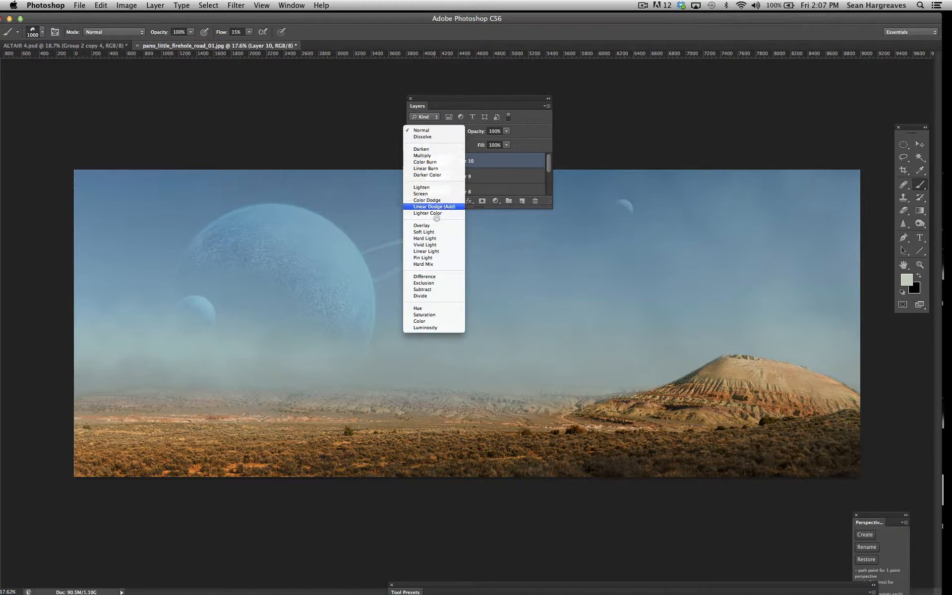
click(438, 232)
Brush soft haze on Layer 10 along the horizon beneath the planets, enlarging the brush to 1600 pixels.
drag(72, 396, 325, 409)
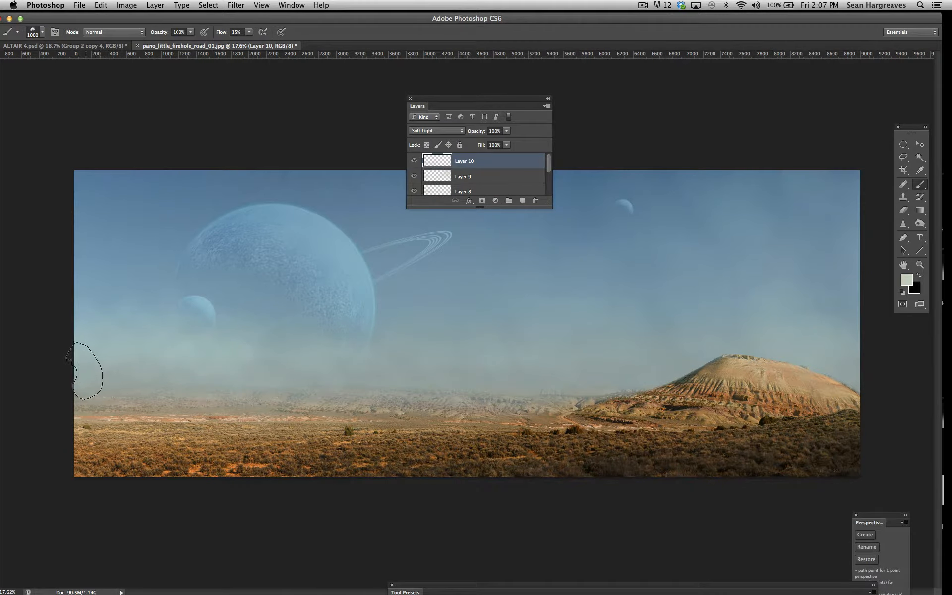
key(])
key(])
key(])
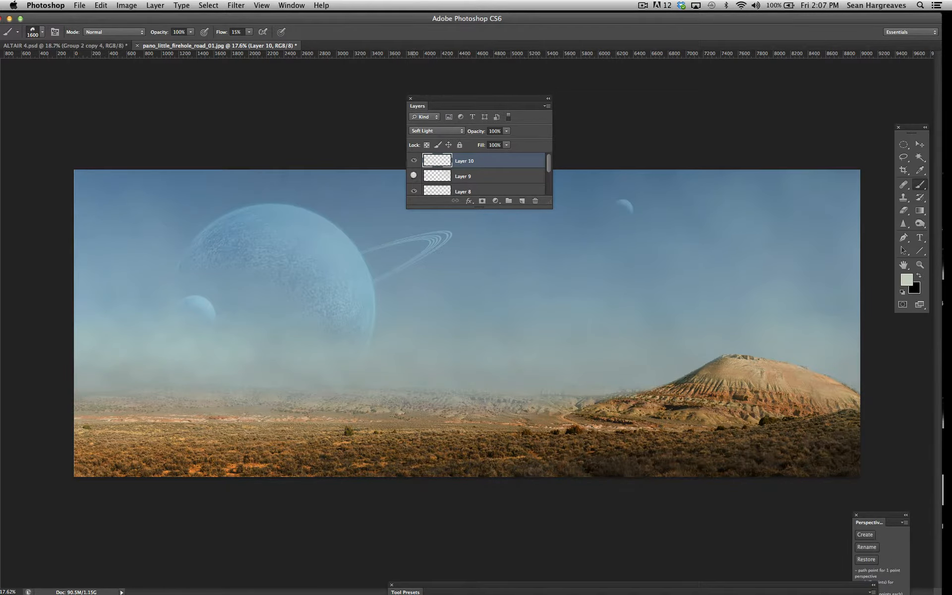
Toggle Layers 9 and 8 to compare their haze, enlarge the layer list, and set the opacity of Layer 10 to 47%.
click(413, 175)
click(413, 176)
click(413, 191)
click(414, 191)
drag(551, 208, 654, 270)
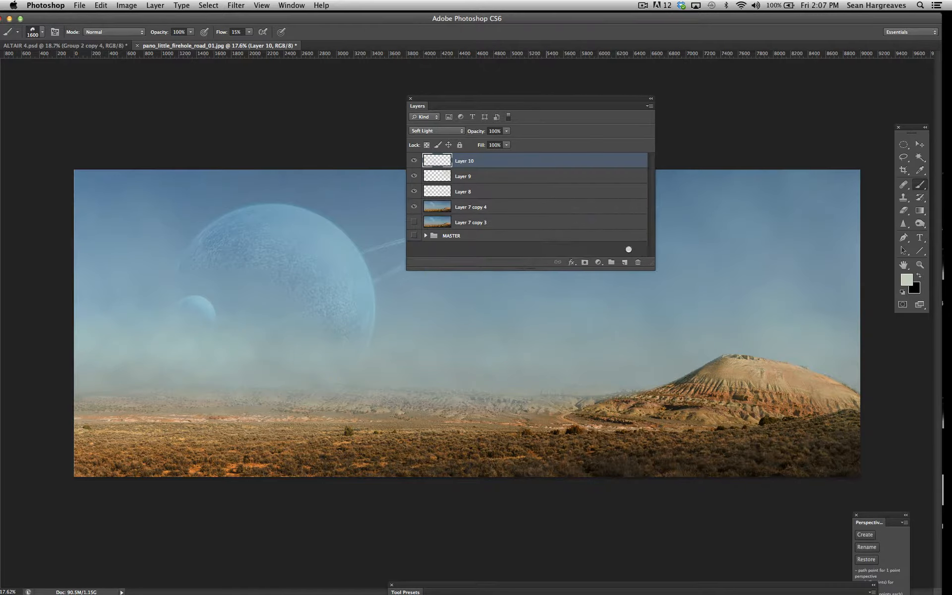
click(505, 192)
click(506, 131)
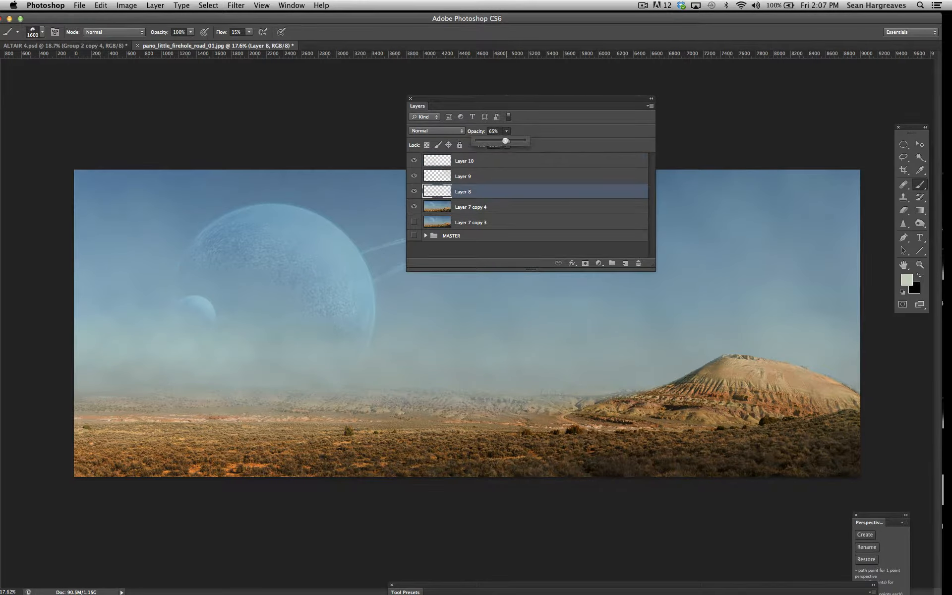
click(477, 176)
click(506, 131)
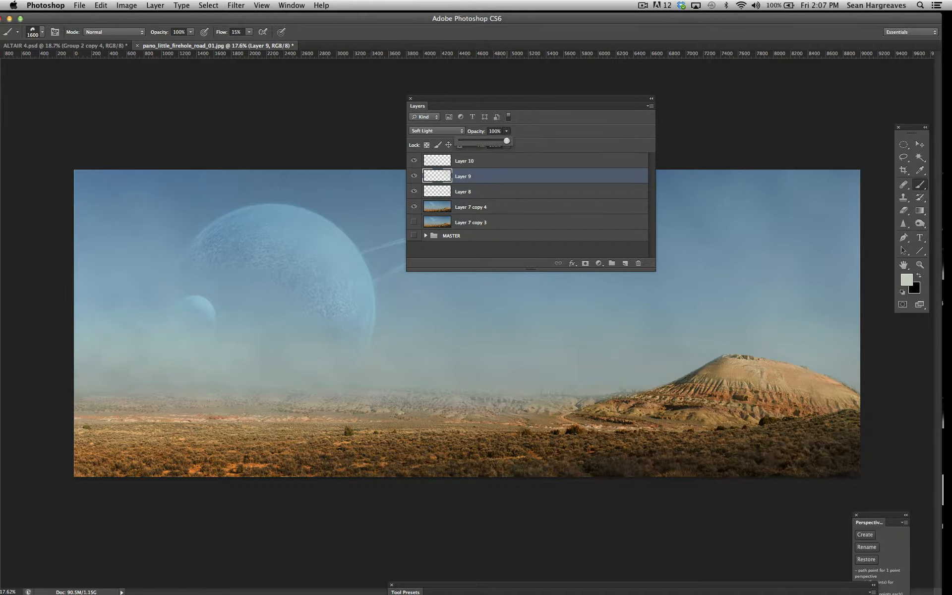
click(493, 164)
click(506, 131)
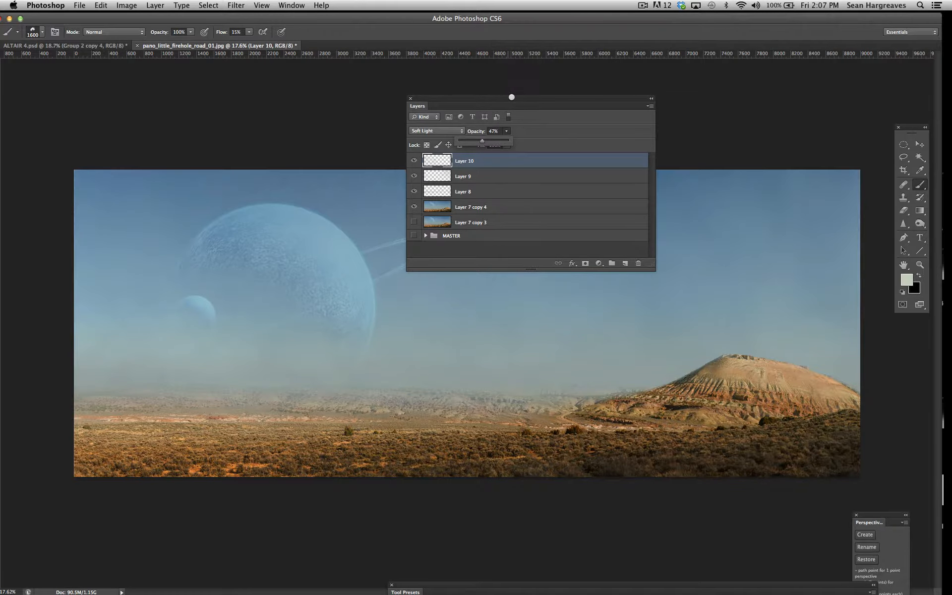
Add a new layer above Layer 10 and brush pale haze over the hill, its horizon and the desert beneath the planets.
mouse_move(511, 97)
mouse_down()
mouse_move(672, 52)
mouse_move(679, 33)
mouse_up()
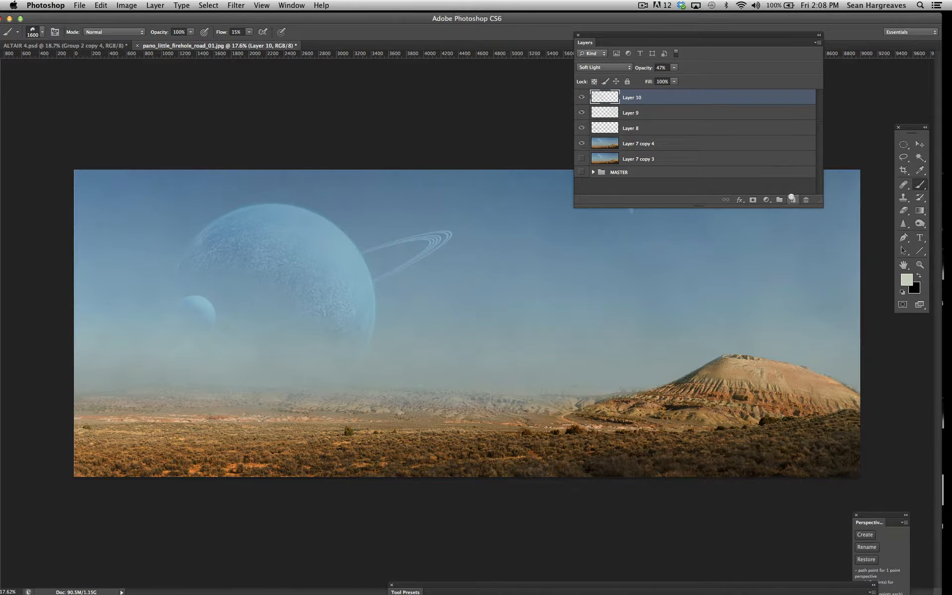
click(791, 199)
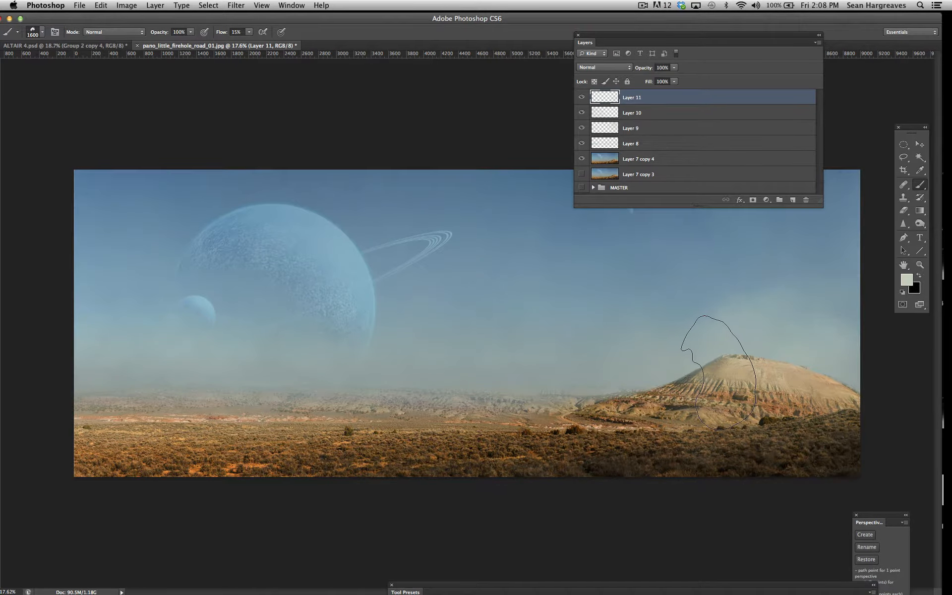
key(bracketleft)
key(bracketleft)
key(bracketleft)
key(bracketleft)
key(bracketleft)
key(bracketleft)
key(bracketleft)
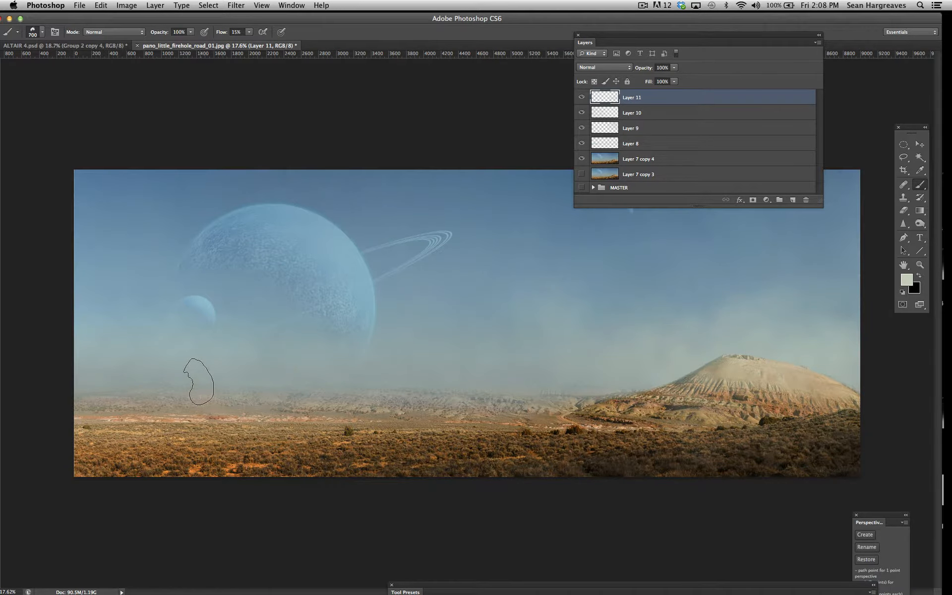
mouse_move(203, 406)
mouse_down()
mouse_move(233, 399)
mouse_move(74, 407)
mouse_move(76, 397)
mouse_move(210, 406)
mouse_up()
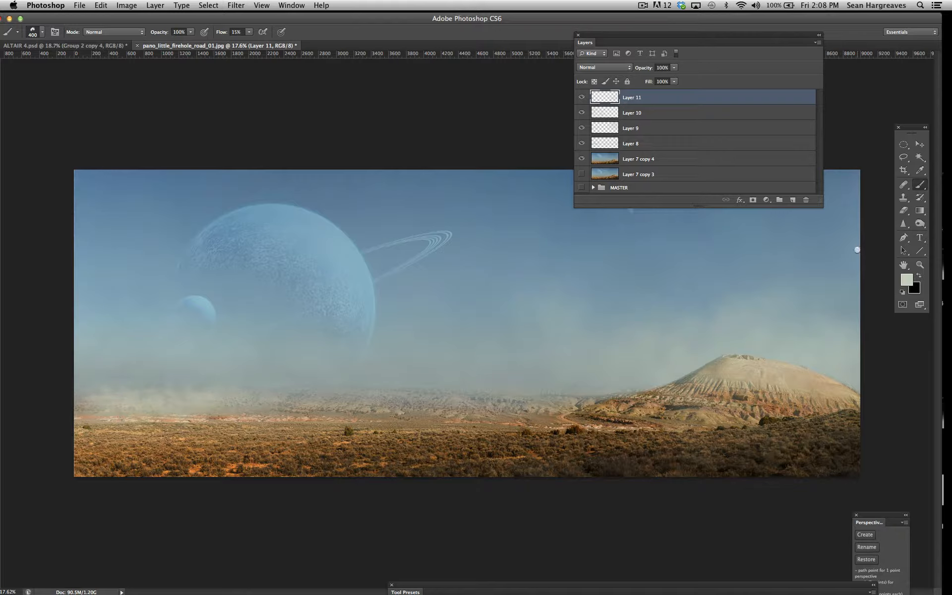
Erase the new haze over the desert beneath the planets and thin it above the hill with a 2100-pixel eraser at 43% opacity.
key(e)
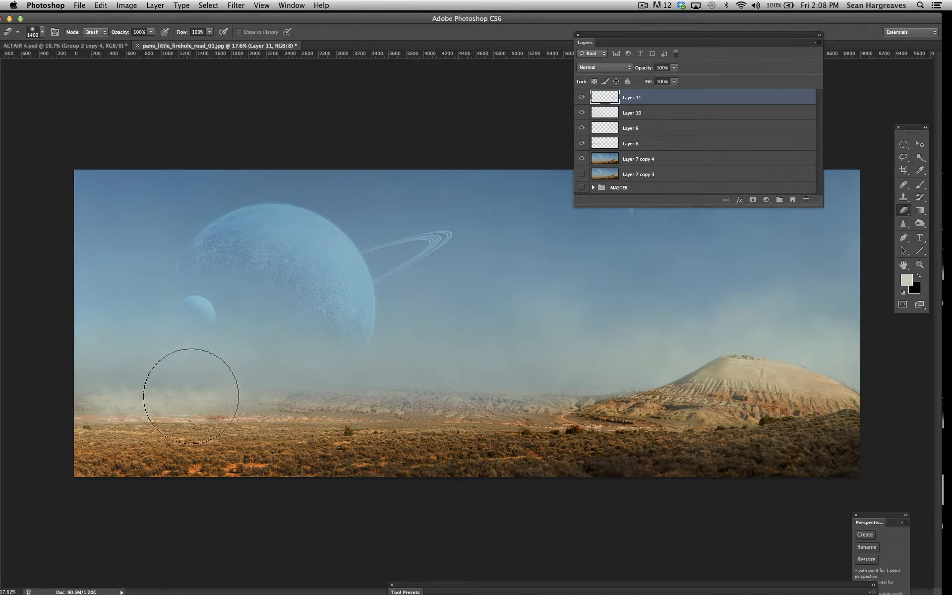
drag(191, 389, 127, 403)
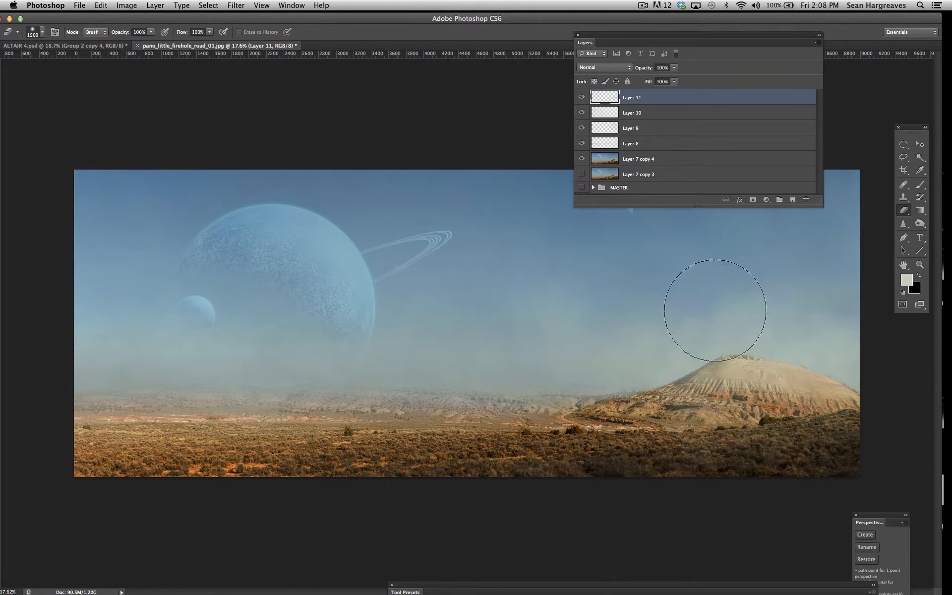
key(bracketright)
key(bracketright)
key(bracketright)
key(bracketright)
key(bracketright)
key(4)
key(3)
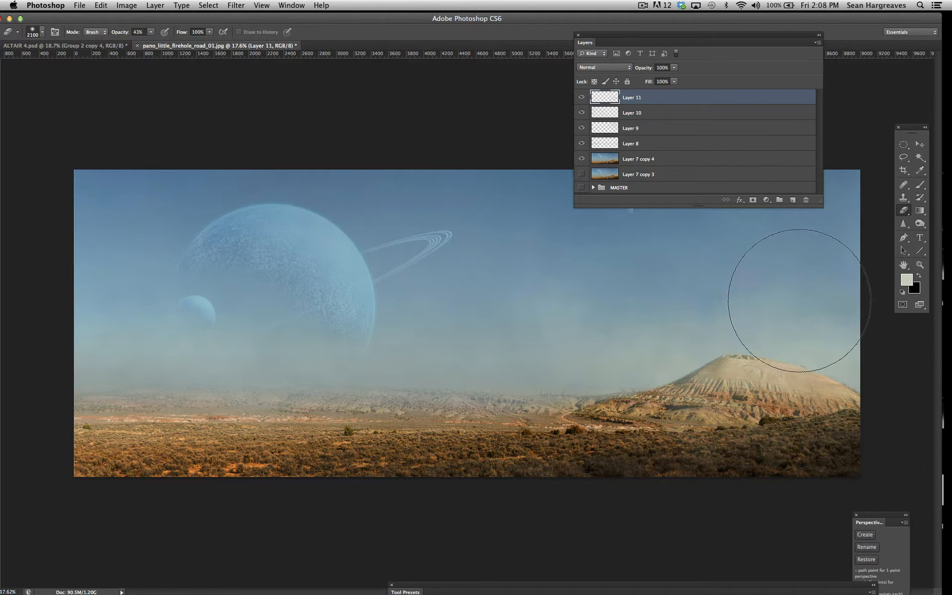
key(bracketright)
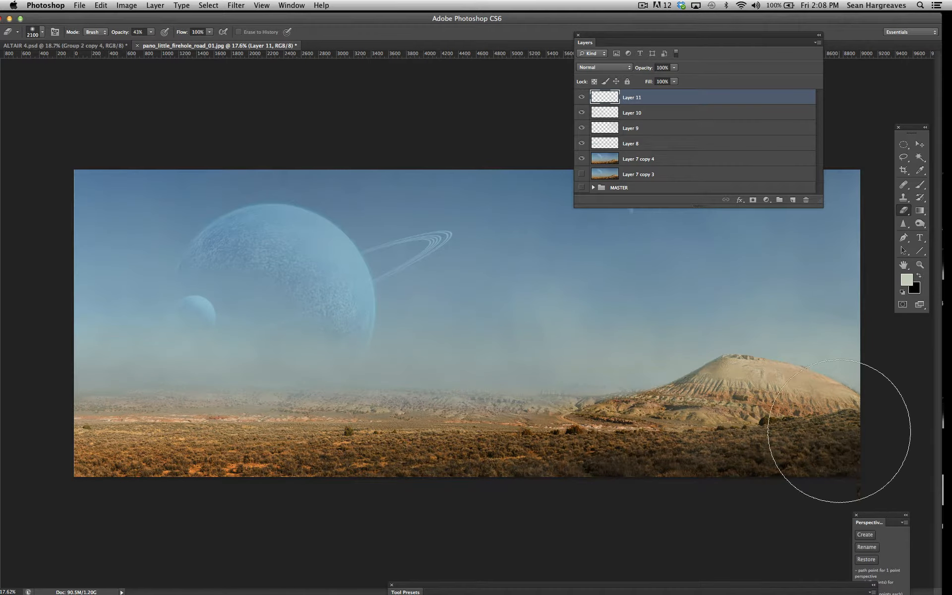
click(919, 184)
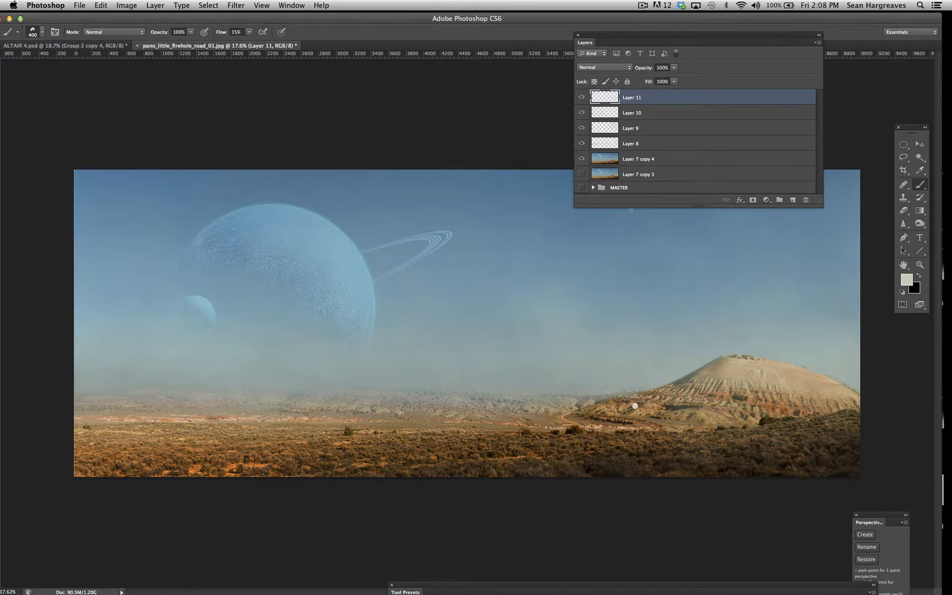
Brush pale haze over the ground at the hill's foot and set Layer 11's opacity to 63%.
drag(644, 395, 545, 411)
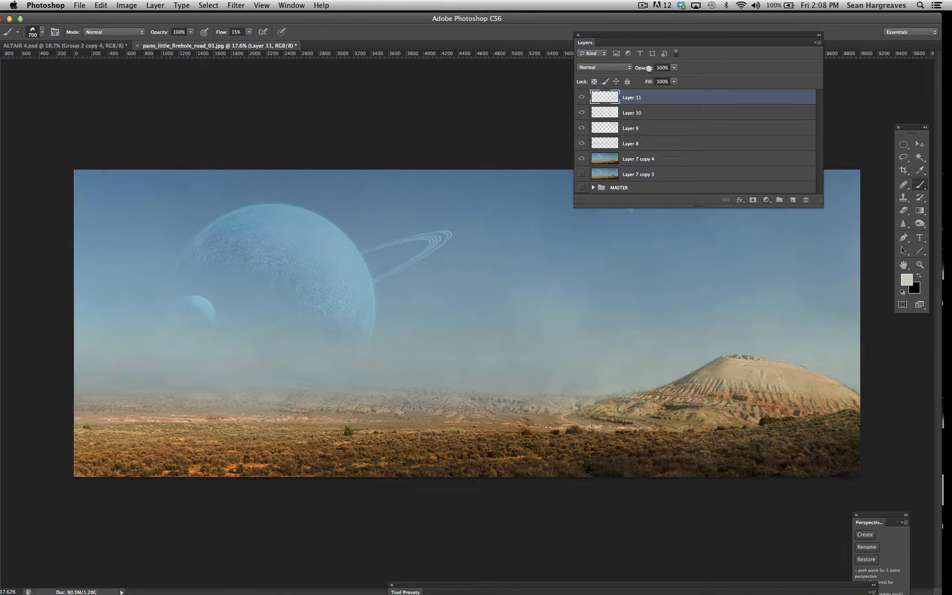
click(615, 67)
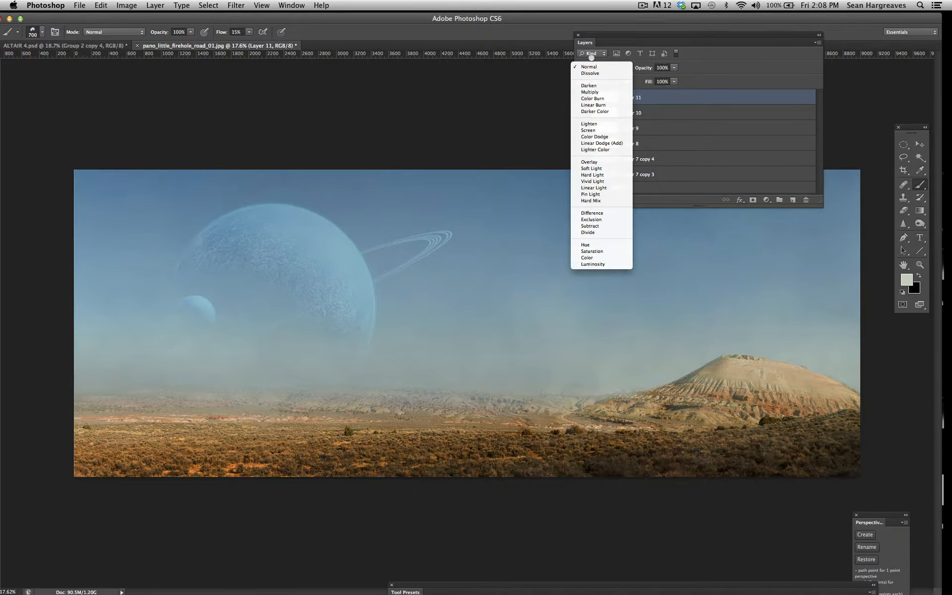
click(653, 53)
click(674, 67)
drag(676, 78, 660, 79)
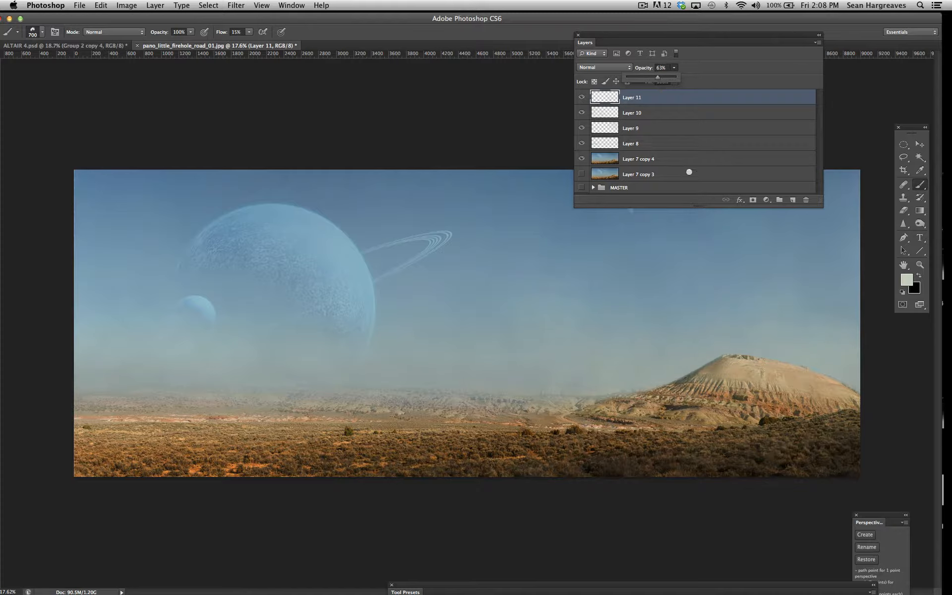
Merge Layers 11, 10, 9, 8 and Layer 7 copy 4 into a single layer.
shift+click(684, 161)
click(150, 5)
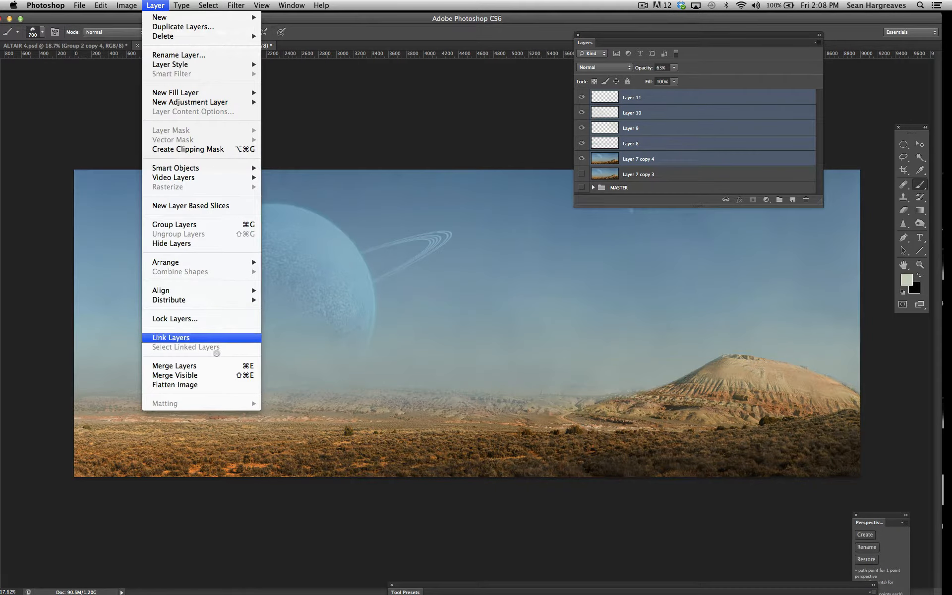
click(216, 369)
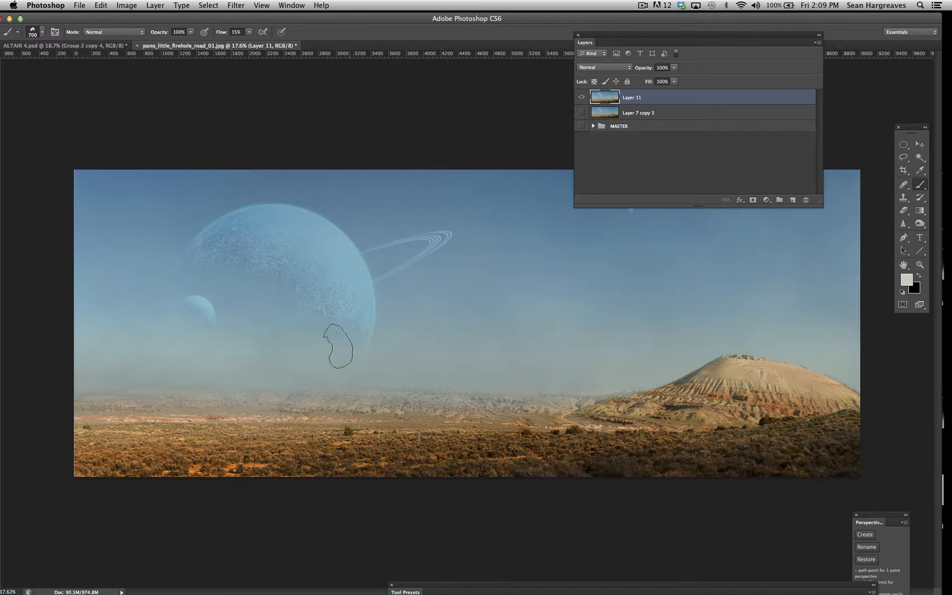
Shift the merged layer's midtones toward cyan, green and yellow with a Color Balance adjustment.
click(154, 4)
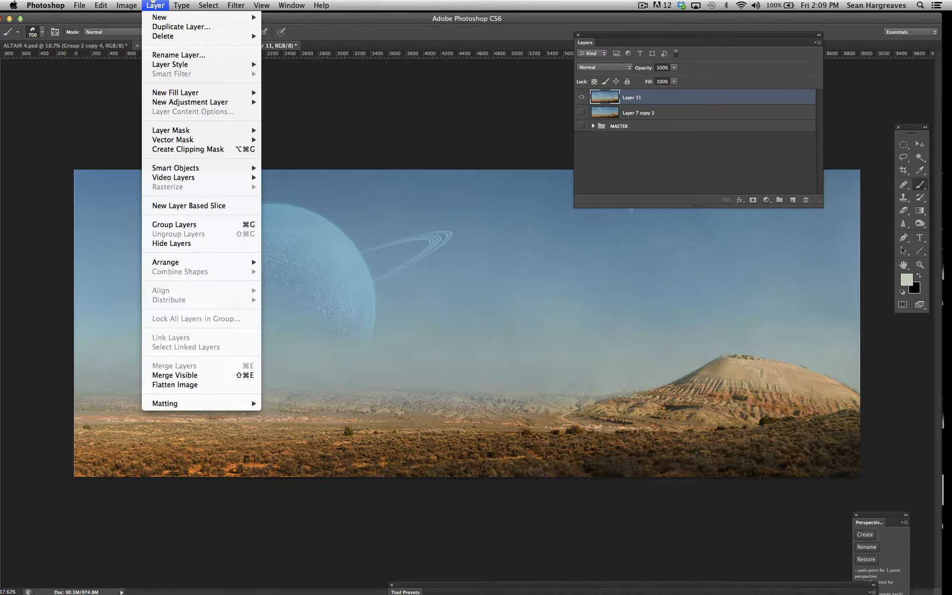
mouse_move(126, 5)
mouse_move(141, 36)
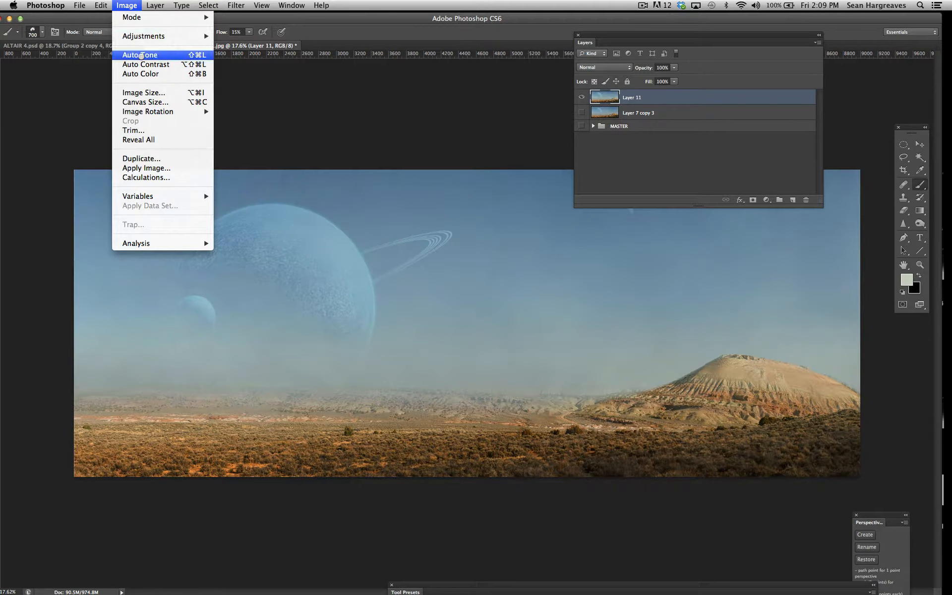
click(250, 101)
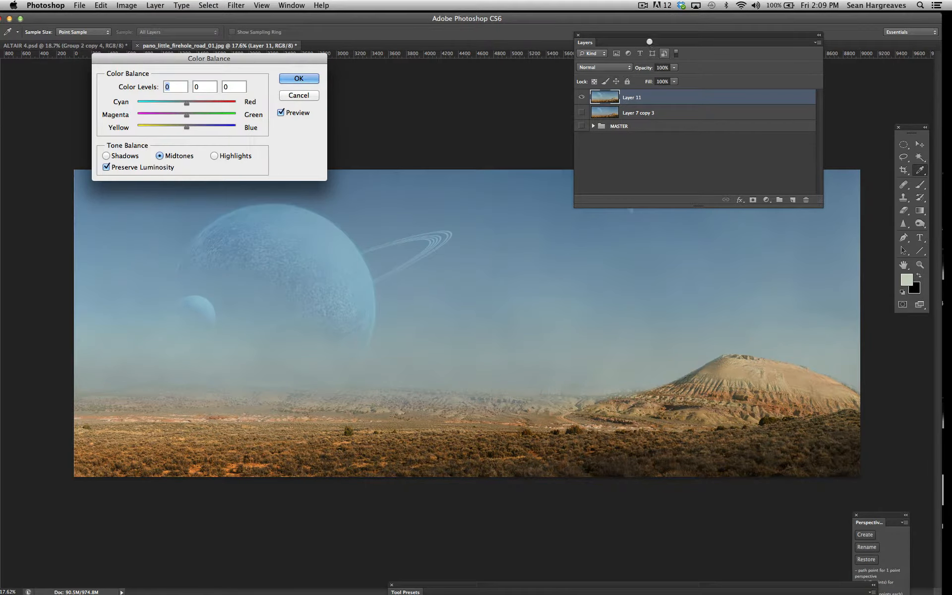
drag(810, 196, 768, 144)
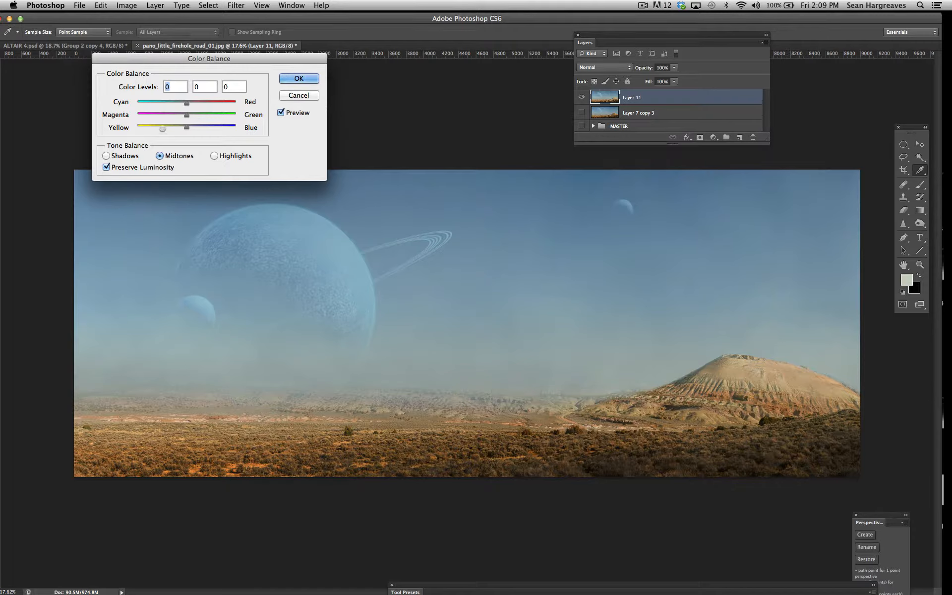
drag(191, 132, 174, 104)
drag(209, 58, 212, 19)
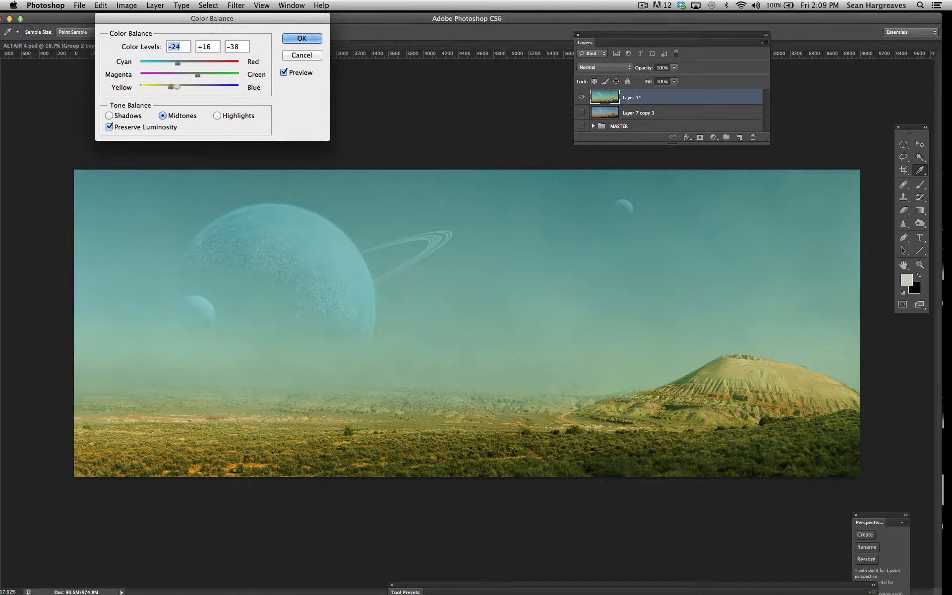
drag(175, 88, 202, 75)
click(174, 64)
drag(167, 87, 186, 67)
click(296, 38)
key(b)
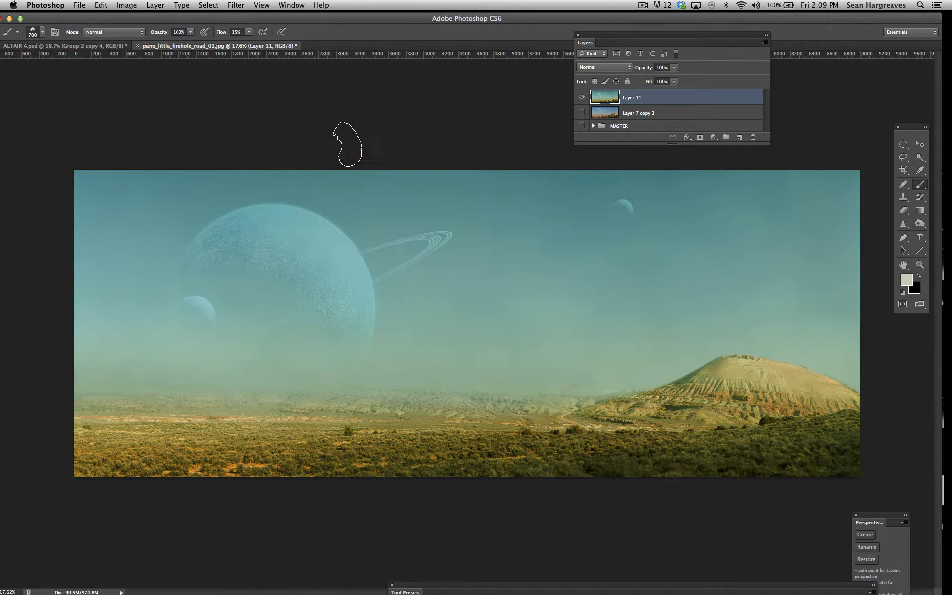
Add a new layer above Layer 11 and set up a linear gradient in dark teal #2e4d50, darkened from a sampled sky color.
click(739, 138)
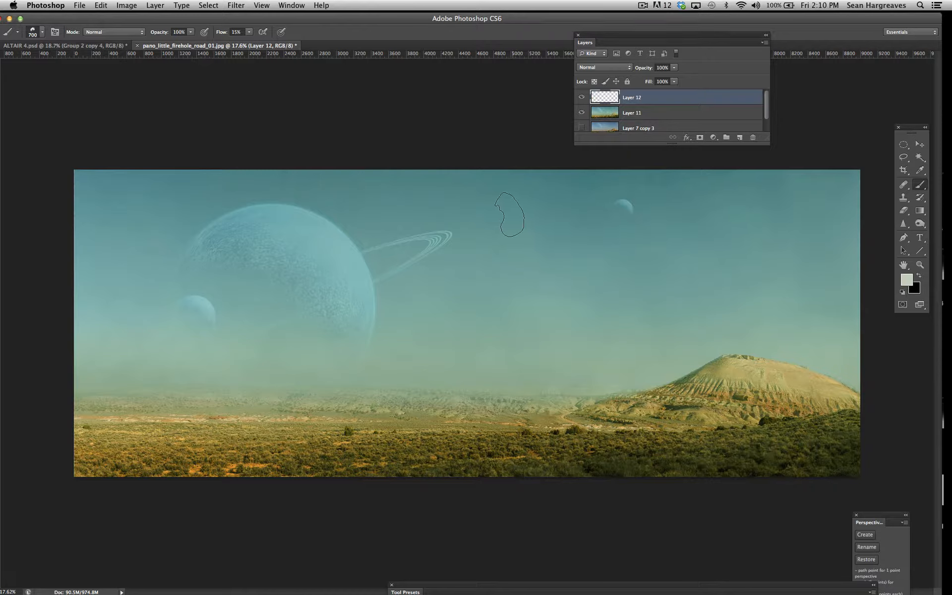
click(903, 198)
key(slash)
click(920, 184)
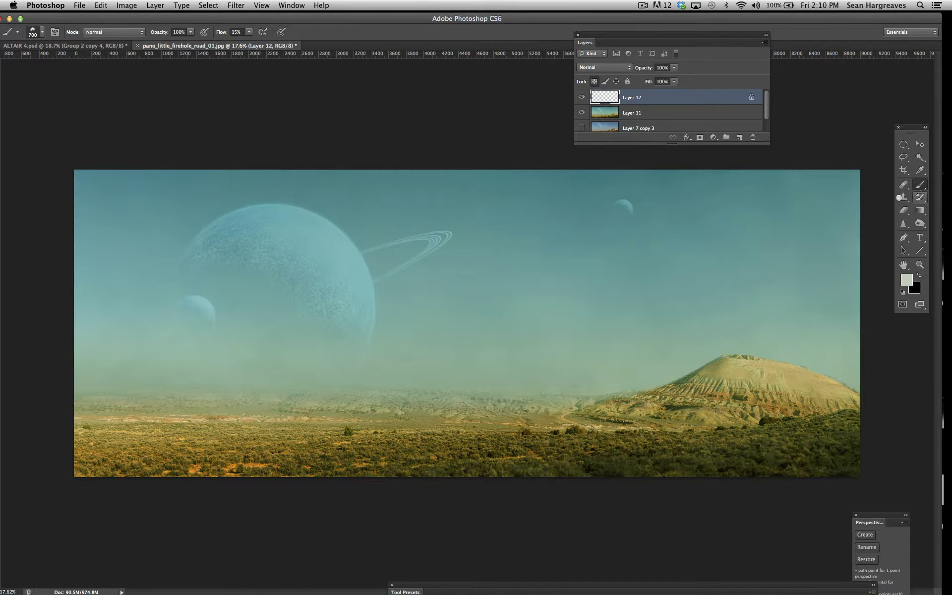
alt+click(518, 176)
click(906, 279)
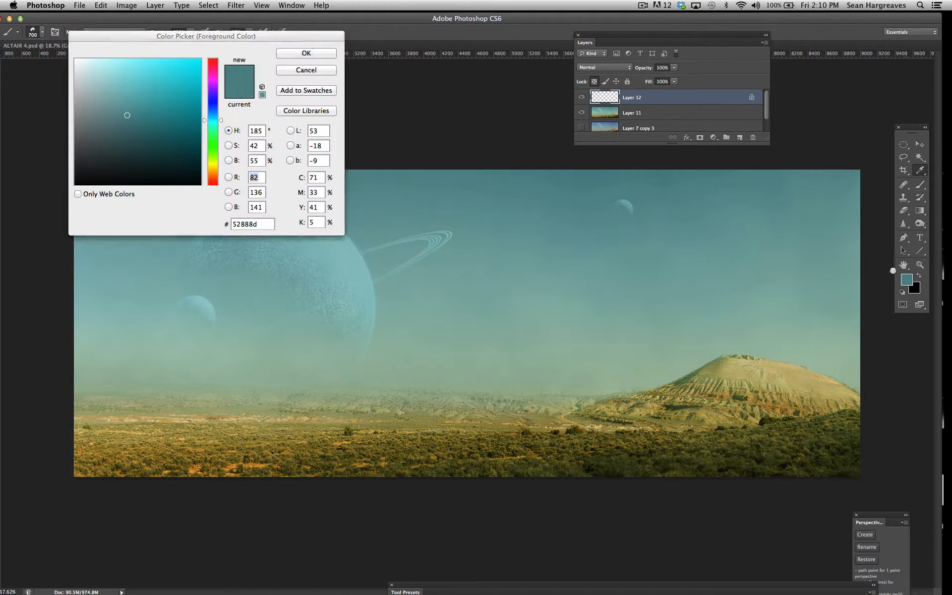
drag(127, 124, 127, 145)
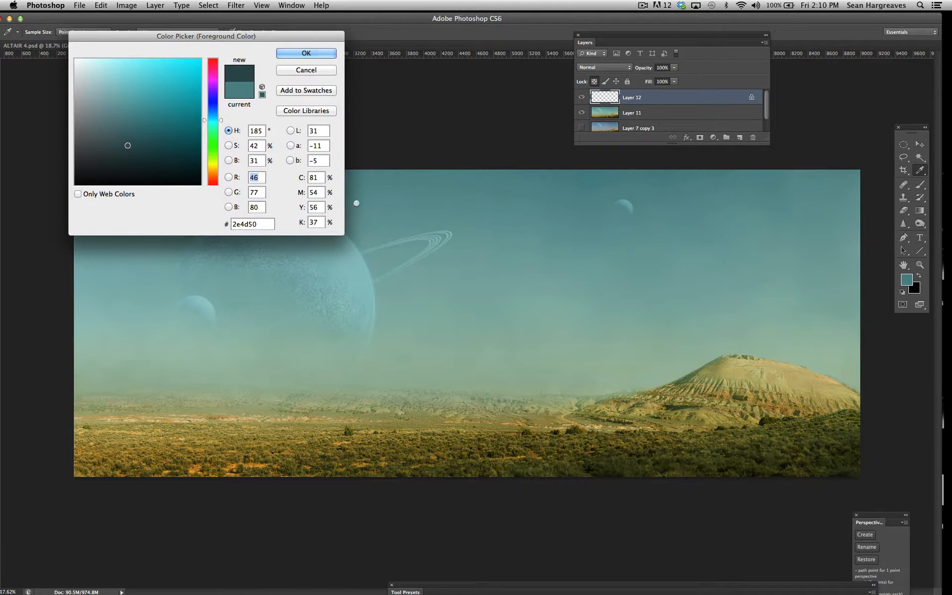
key(Return)
click(919, 210)
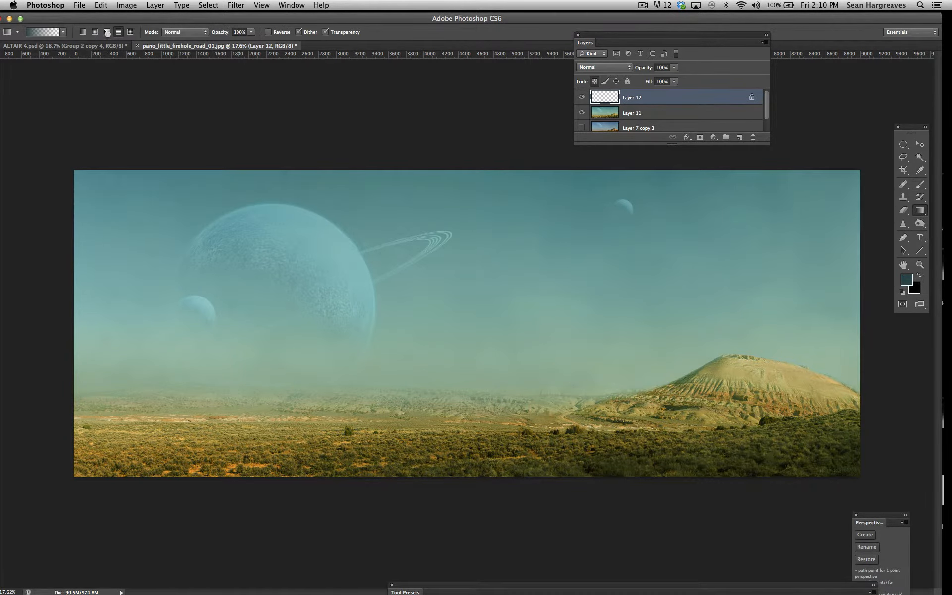
click(82, 32)
Try to draw a linear gradient down the sky on the transparency-locked Layer 12 and undo the attempts.
drag(442, 144, 440, 212)
drag(448, 280, 474, 378)
click(99, 4)
click(100, 6)
drag(483, 157, 502, 380)
click(101, 6)
click(127, 21)
Reselect the foreground-to-transparent gradient preset and try another gradient from the upper sky down to the desert.
click(63, 31)
click(31, 48)
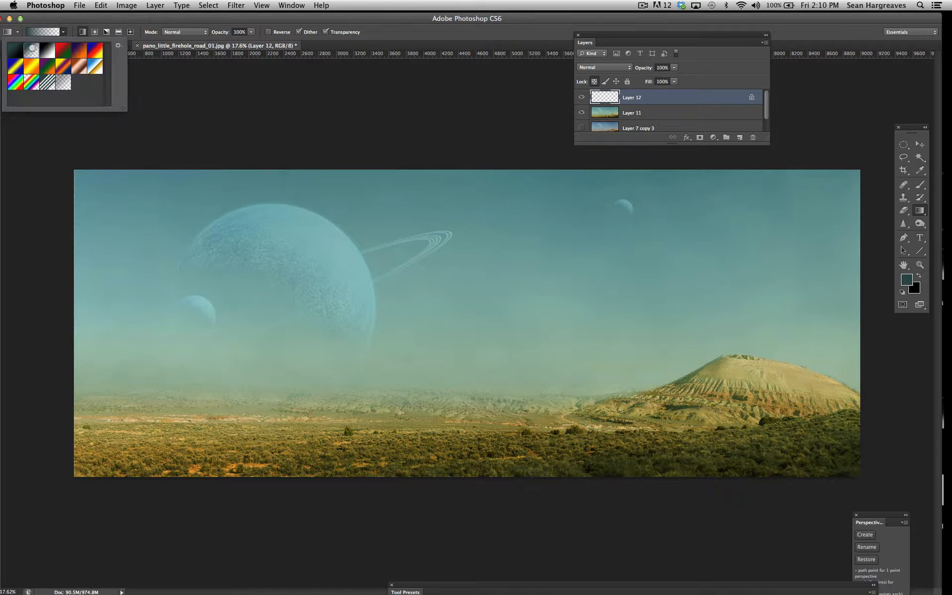
double_click(32, 45)
right_click(232, 122)
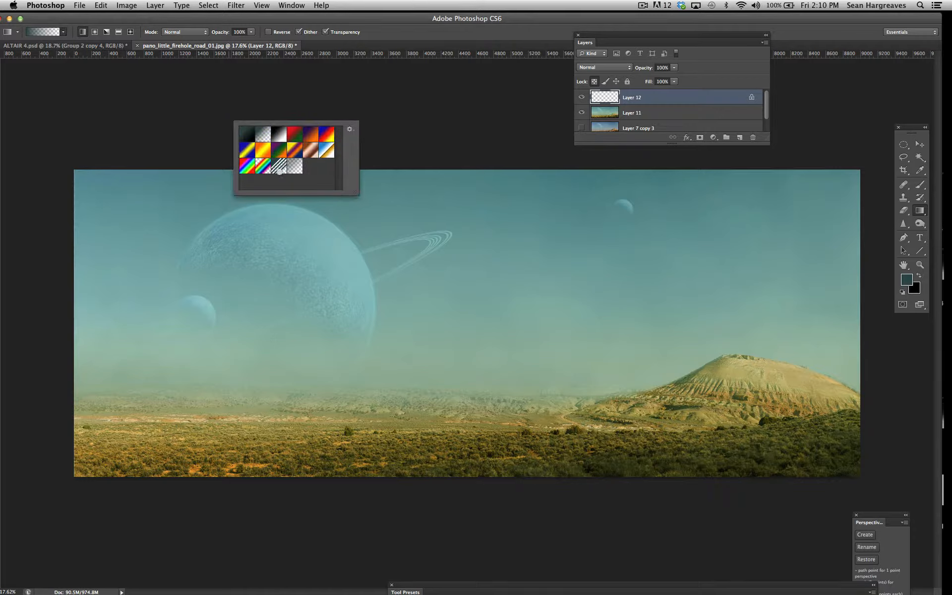
click(456, 193)
drag(446, 157, 478, 425)
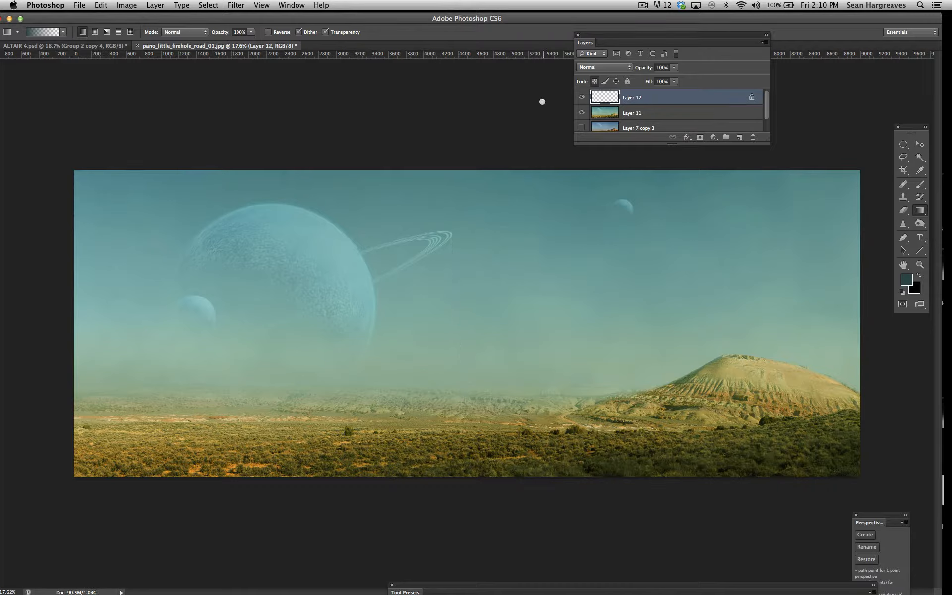
Unlock Layer 12's transparent pixels, draw the dark teal gradient from the upper sky to the desert, and blend it as Soft Light.
click(596, 82)
drag(471, 208, 495, 421)
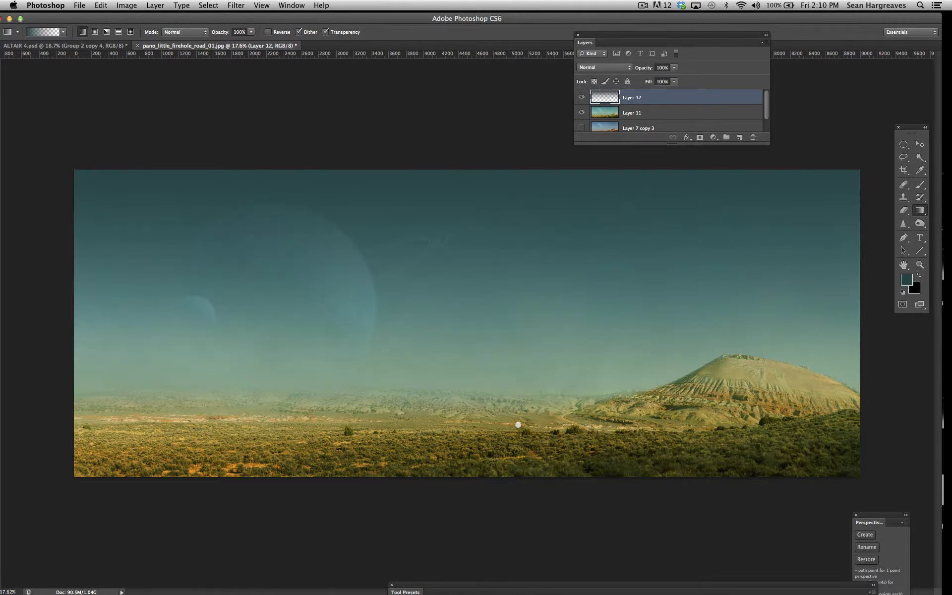
click(603, 68)
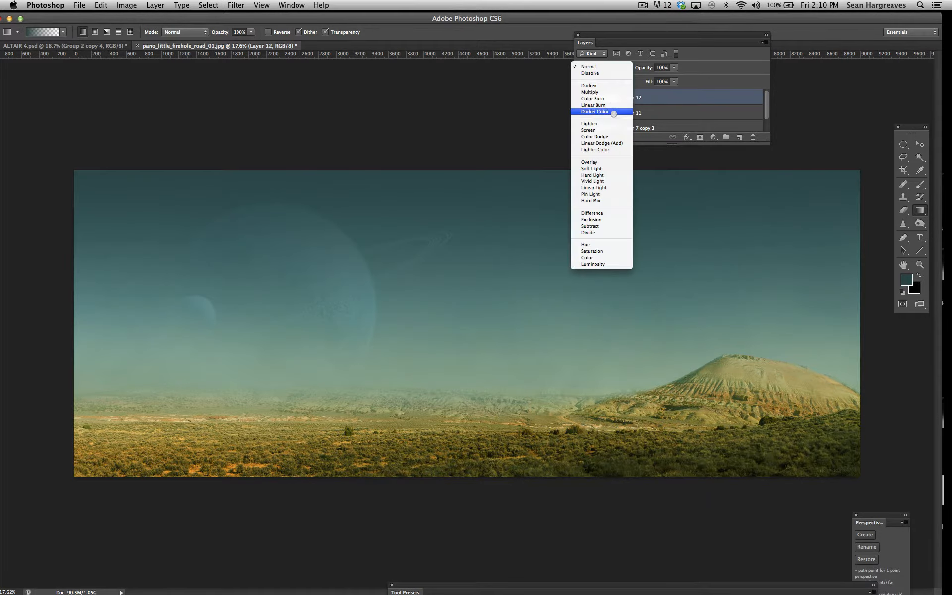
click(595, 163)
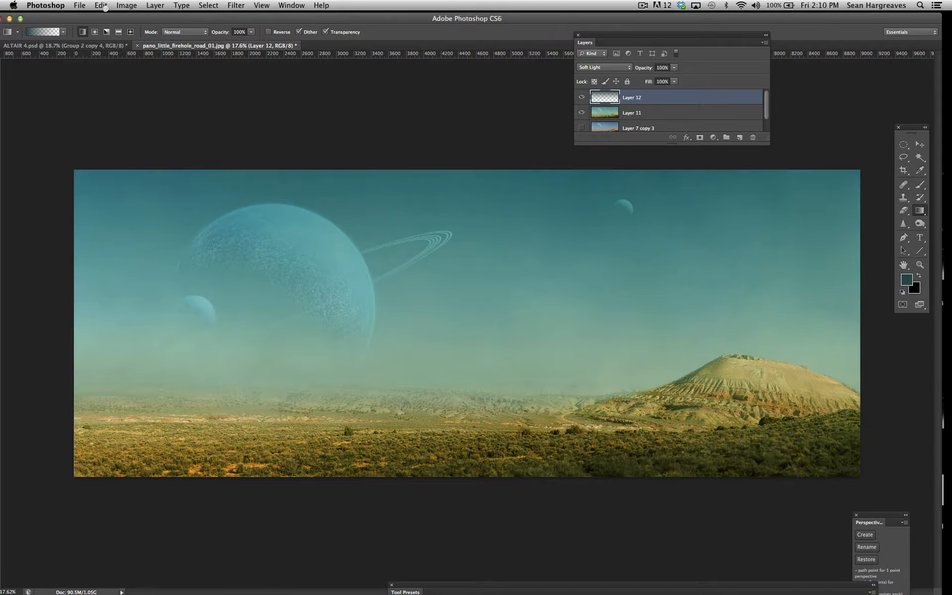
Scale the gradient vertically so it covers only the upper sky and set Layer 12's opacity to 59%.
click(102, 6)
mouse_move(136, 216)
click(228, 244)
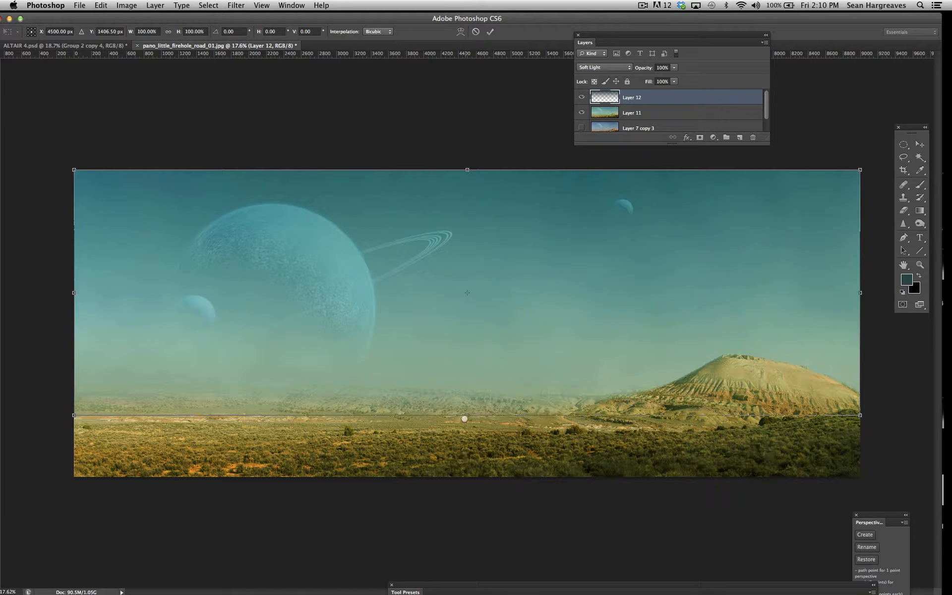
drag(464, 418, 438, 260)
key(Return)
key(g)
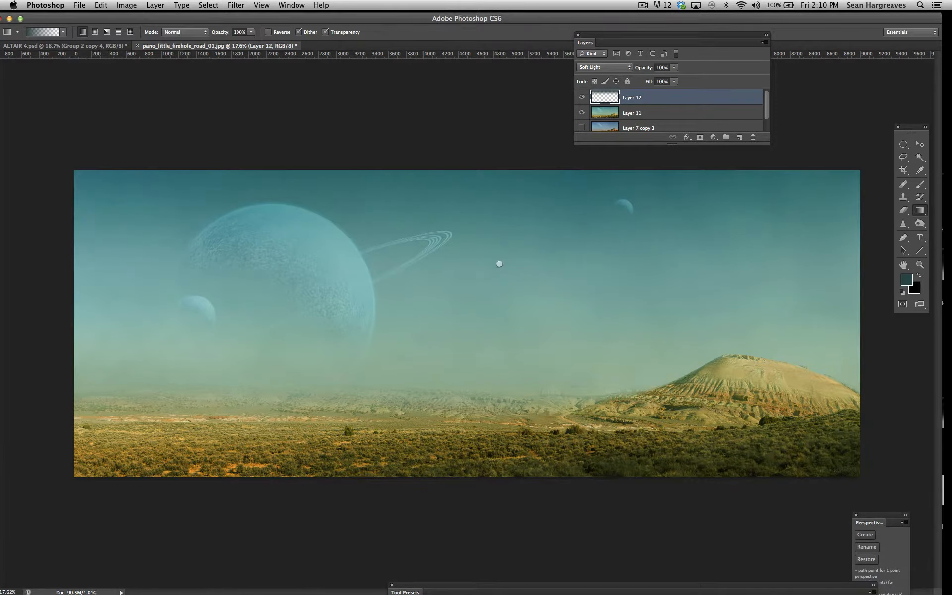
click(674, 67)
drag(675, 78, 651, 79)
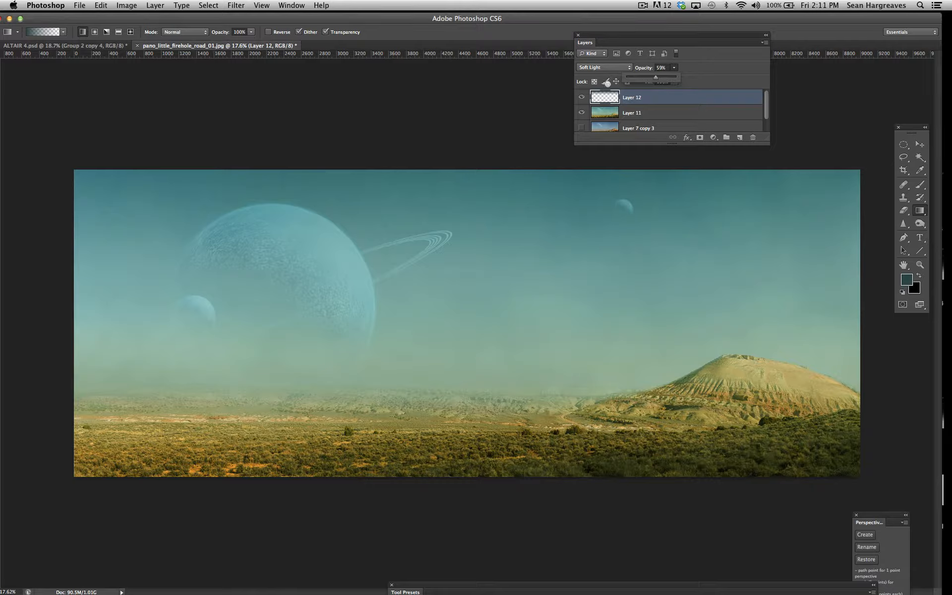
click(647, 119)
Lasso a freehand selection around the hill and its foot on Layer 11.
click(641, 114)
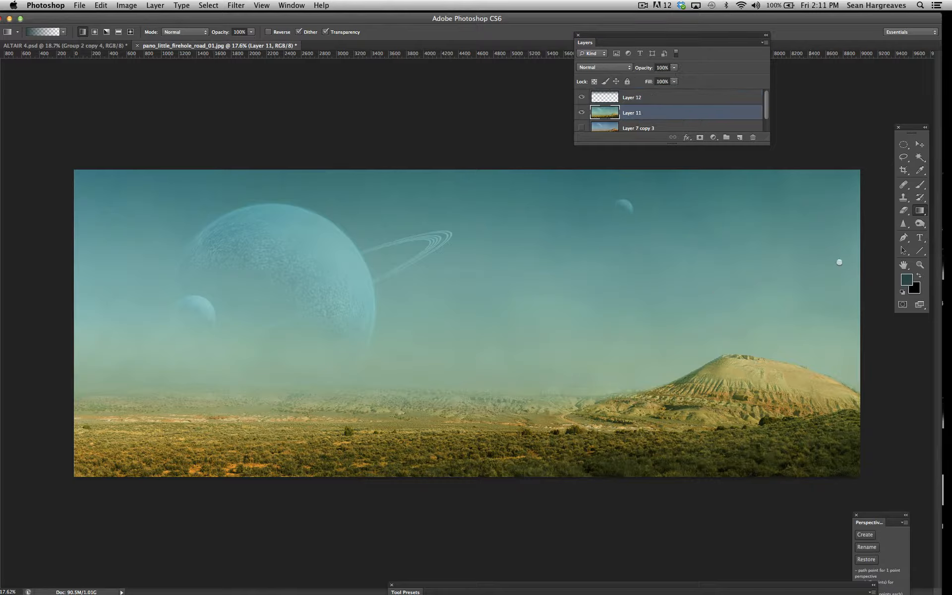
key(l)
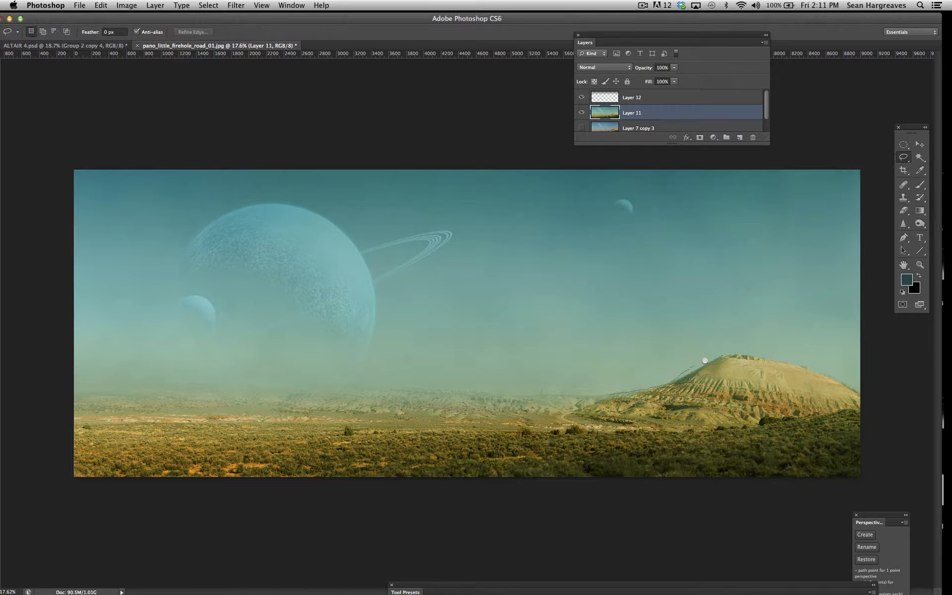
drag(736, 350, 783, 358)
drag(772, 423, 648, 436)
Try to warp the selected hill into a taller, pointed peak.
click(101, 5)
mouse_move(124, 224)
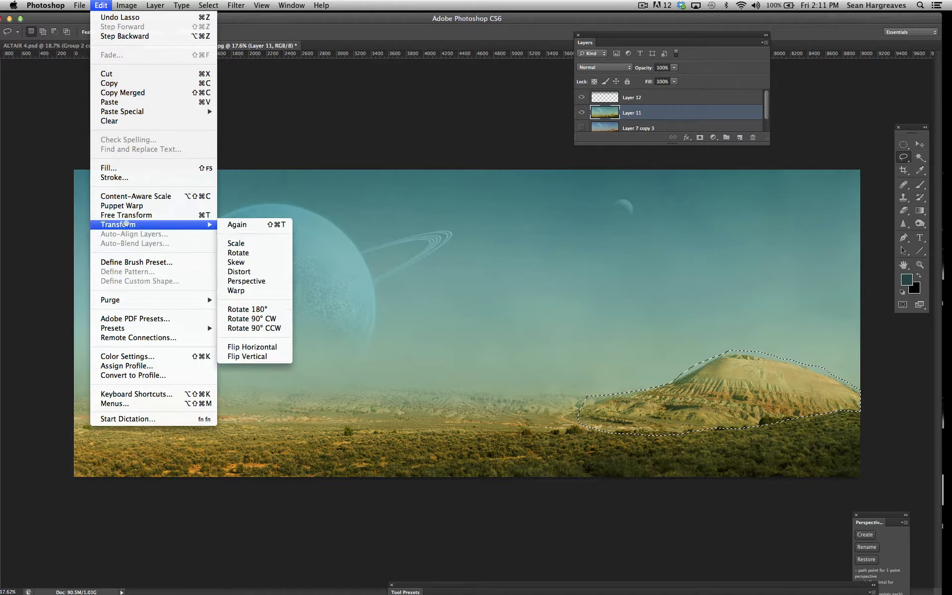
click(246, 281)
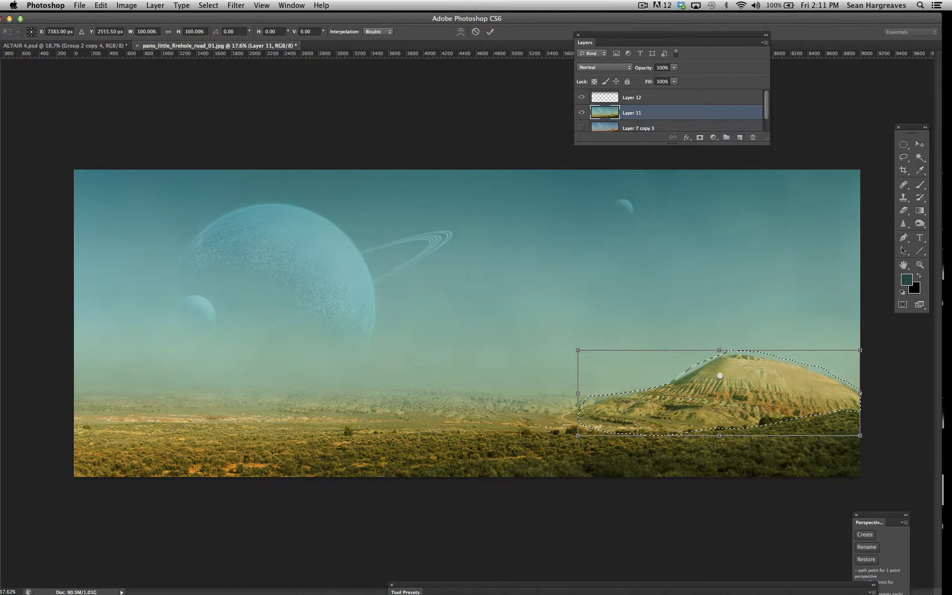
click(102, 5)
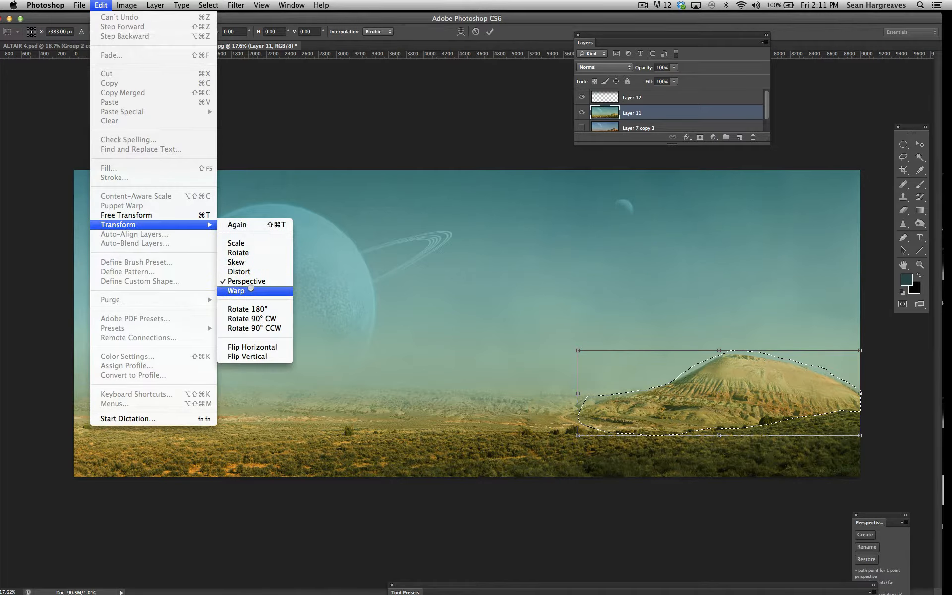
click(250, 291)
drag(739, 349, 729, 290)
drag(650, 353, 638, 357)
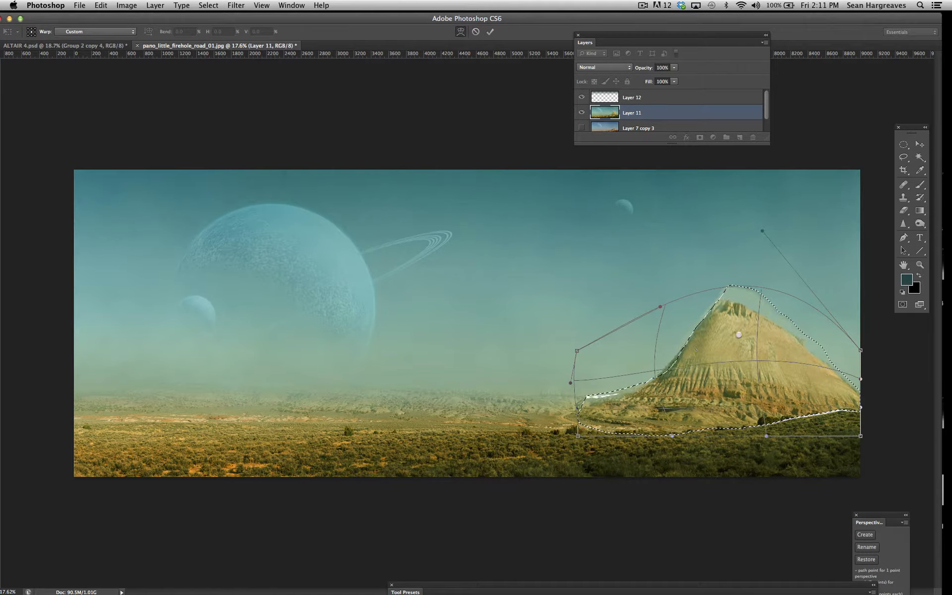
drag(751, 313, 798, 369)
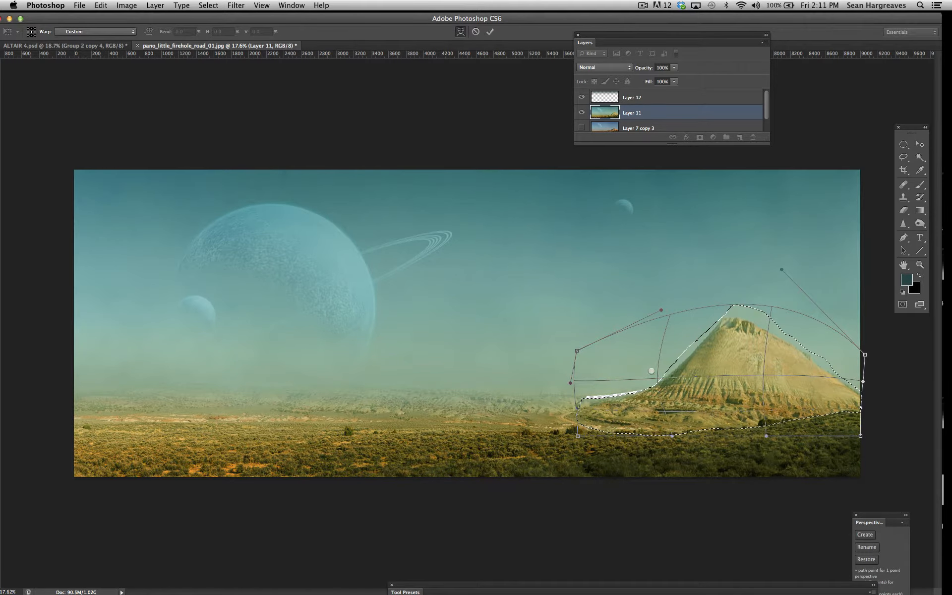
drag(665, 381, 662, 378)
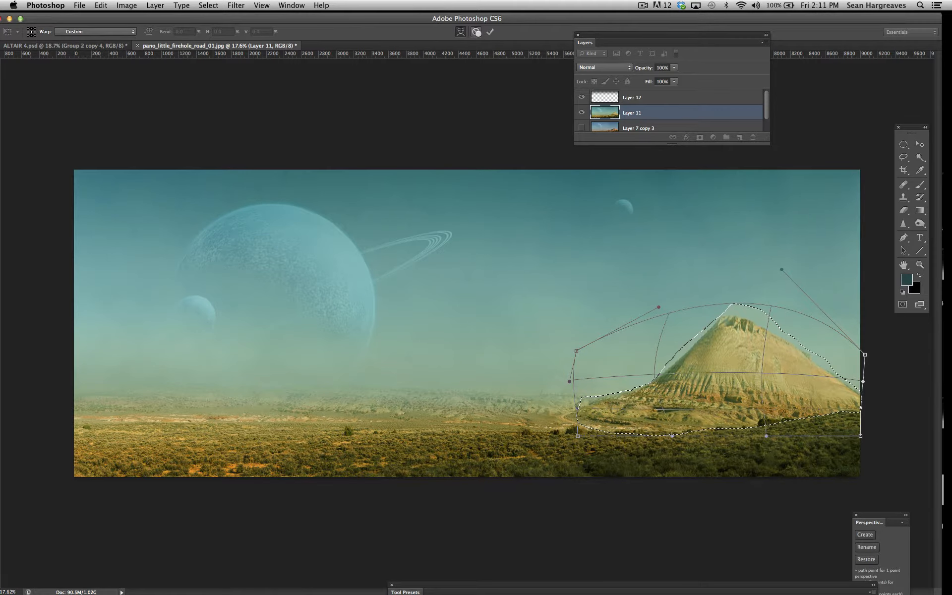
click(475, 32)
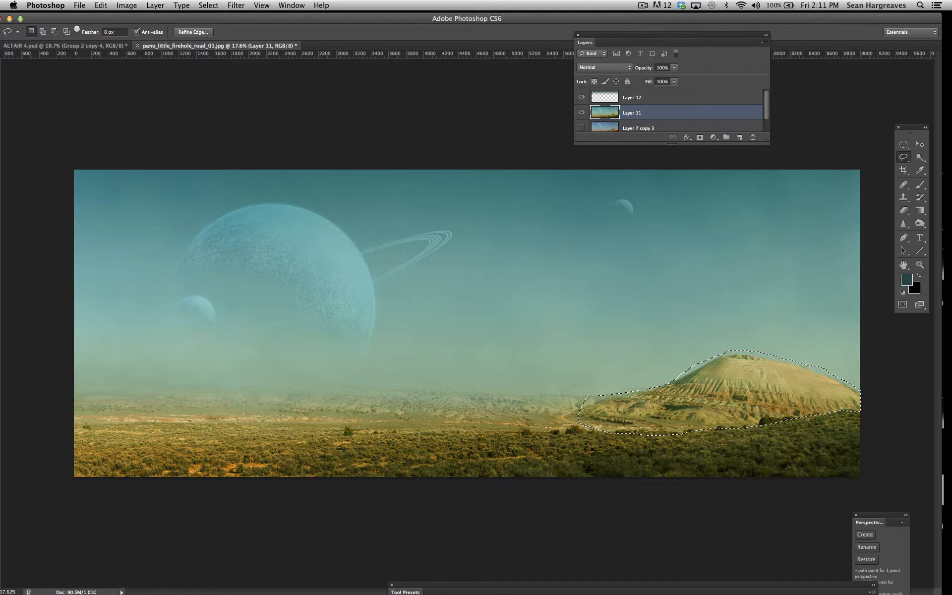
Copy the selected hill from Layer 11 and paste it in place on its own layer.
click(102, 5)
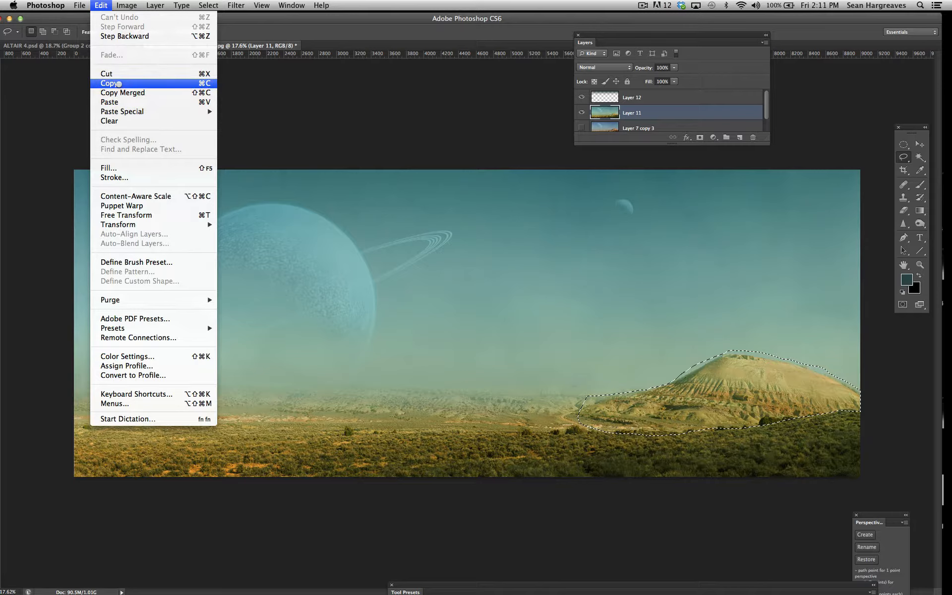
click(118, 84)
click(101, 4)
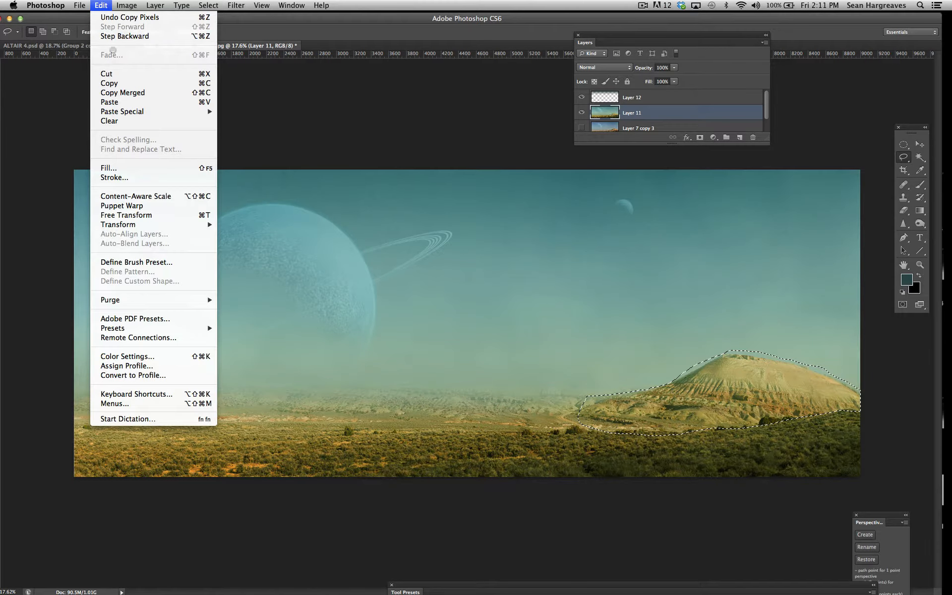
mouse_move(112, 109)
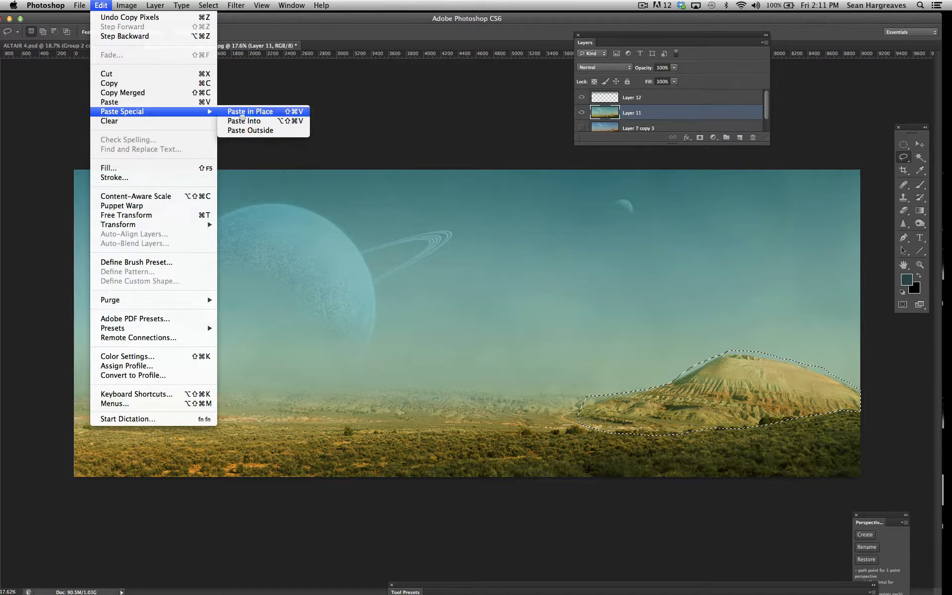
click(239, 112)
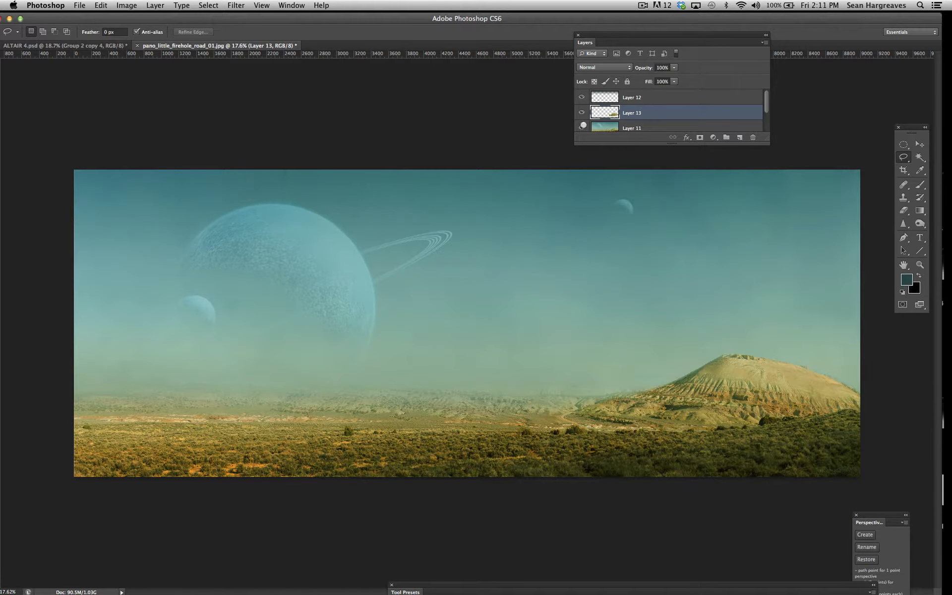
click(582, 126)
click(581, 126)
Warp the pasted hill on Layer 13 into a taller, broad flat-topped mesa that extends past the canvas's right edge.
click(97, 6)
mouse_move(171, 224)
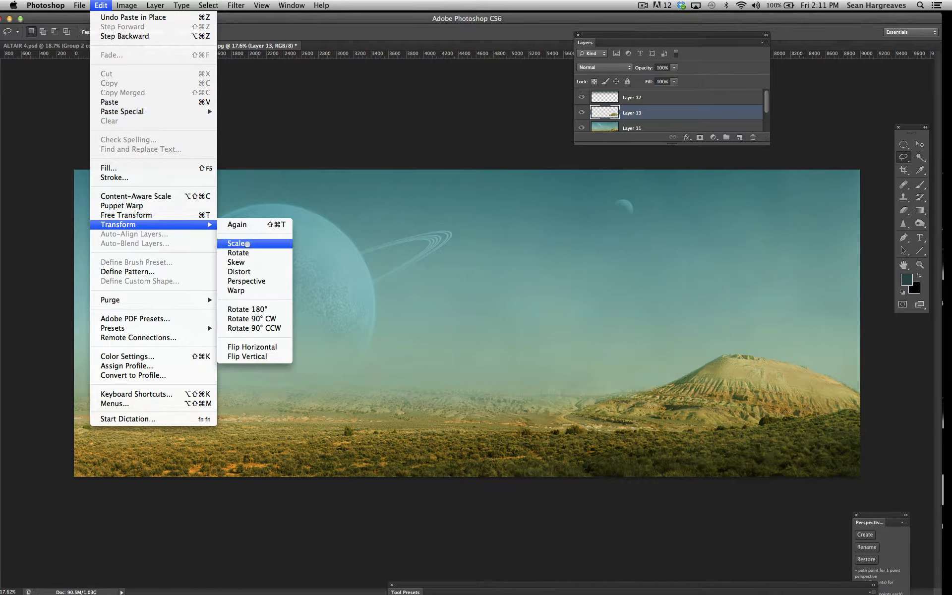
click(236, 291)
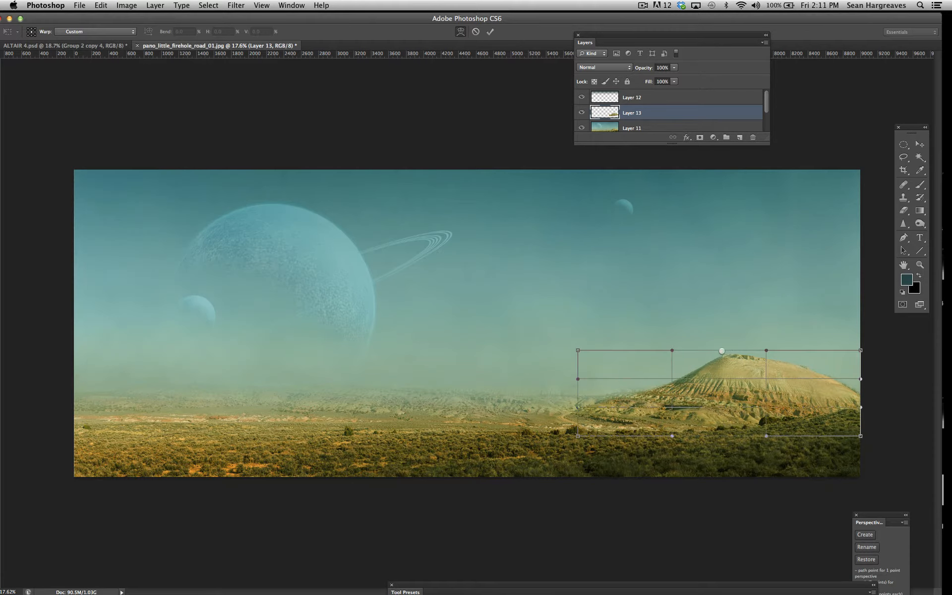
drag(738, 361, 732, 296)
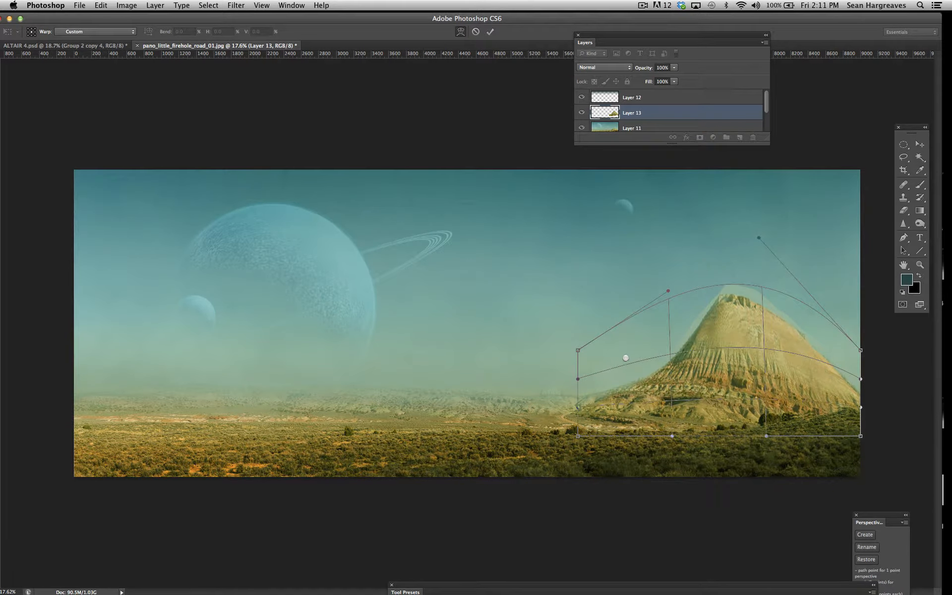
drag(647, 348, 650, 353)
drag(735, 299, 792, 321)
drag(680, 319, 662, 324)
drag(646, 330, 644, 333)
drag(846, 351, 871, 317)
drag(719, 319, 706, 328)
mouse_move(712, 387)
mouse_down()
mouse_move(718, 393)
mouse_move(711, 389)
mouse_up()
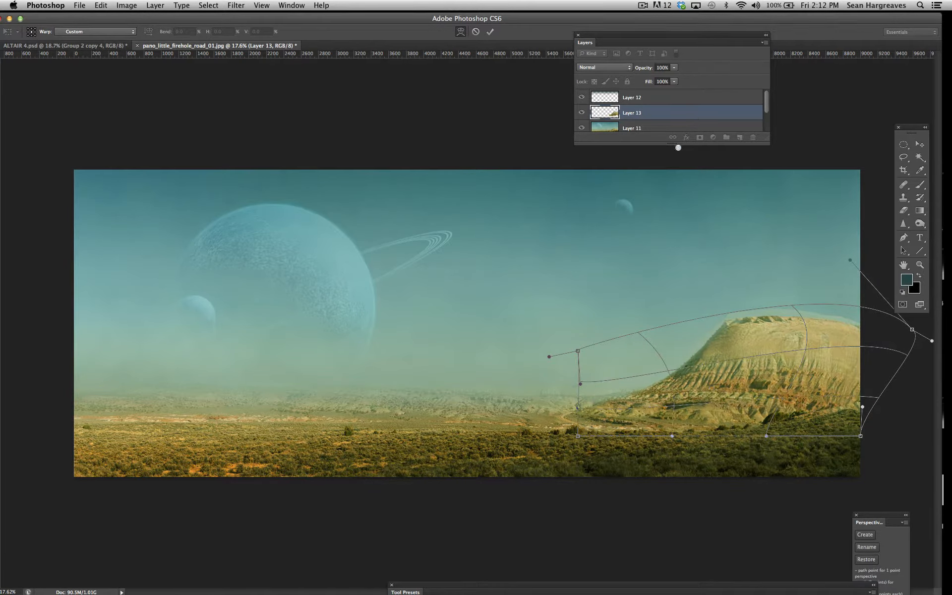
key(l)
key(Return)
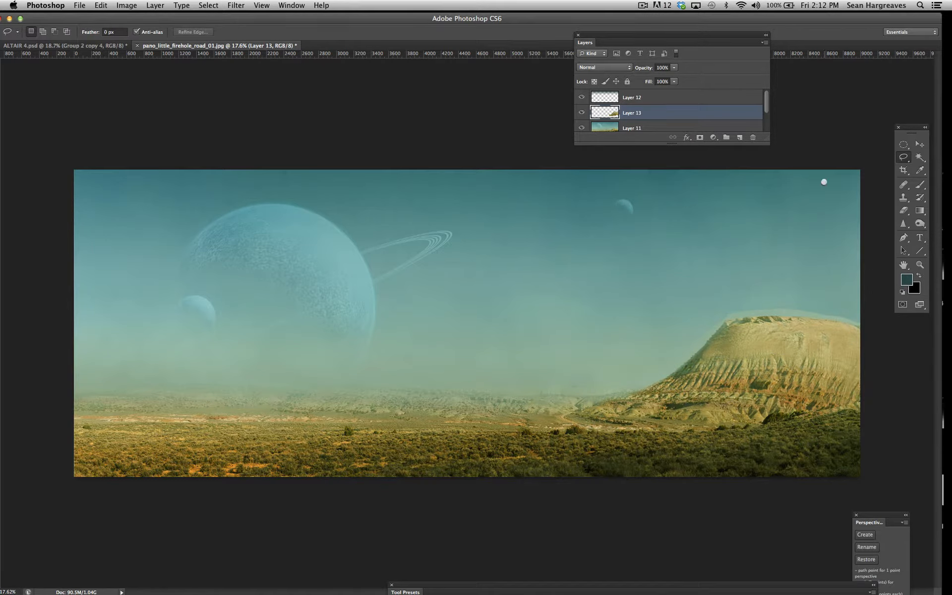
Erase the leftover sky fringe along the mesa's top edge on Layer 13 with a small hard round eraser at 100% opacity.
click(903, 210)
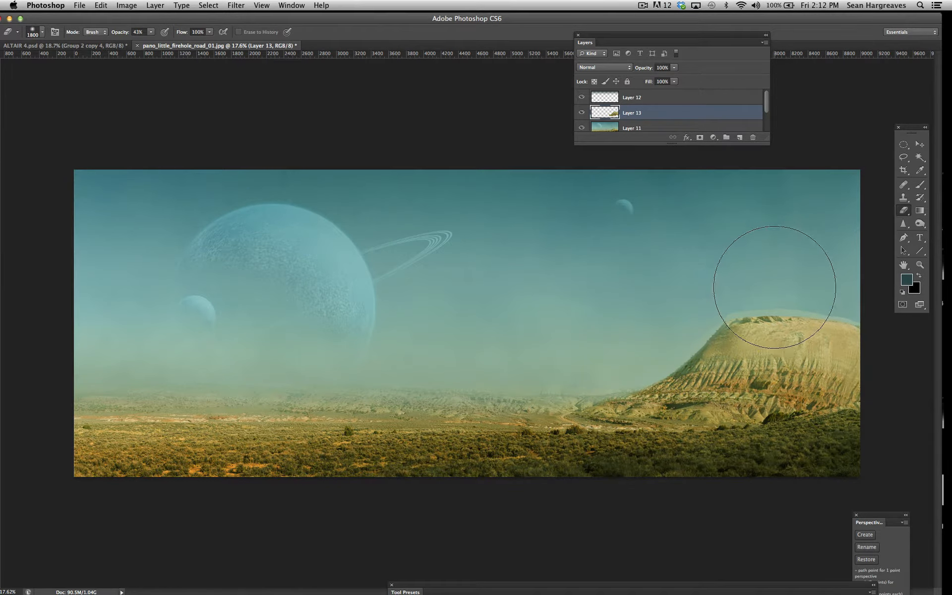
key(bracketleft)
key(bracketleft)
key(bracketleft)
key(bracketleft)
key(bracketleft)
key(bracketleft)
key(bracketleft)
key(bracketleft)
key(bracketleft)
key(bracketleft)
key(bracketleft)
key(bracketleft)
key(bracketleft)
key(bracketleft)
key(bracketleft)
key(bracketleft)
key(bracketleft)
key(bracketleft)
click(151, 31)
drag(153, 43, 240, 47)
click(42, 31)
double_click(56, 115)
mouse_move(843, 315)
mouse_down()
mouse_move(805, 298)
mouse_move(821, 319)
mouse_up()
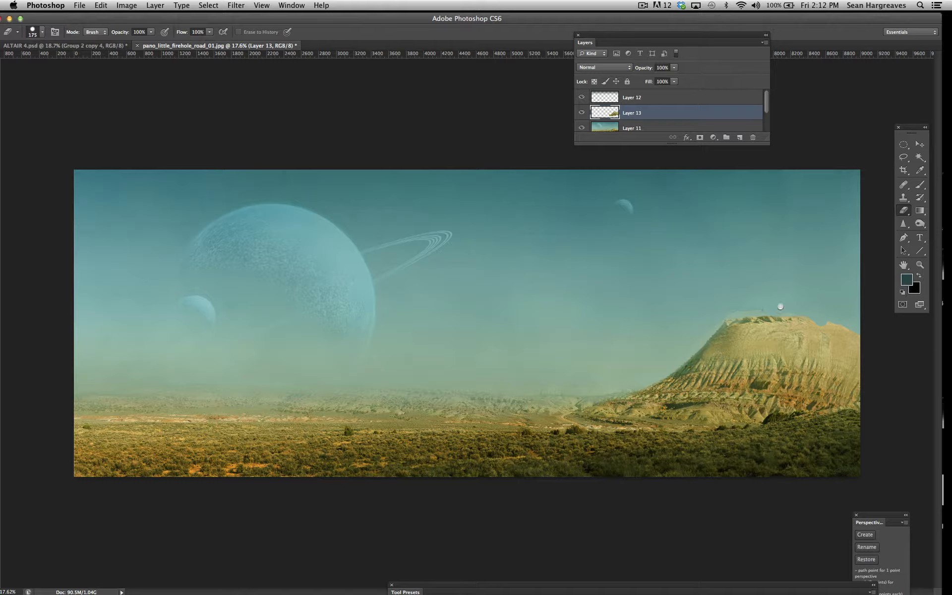
drag(763, 311, 718, 319)
click(746, 317)
Burn the mesa's left slope with a soft round 600 px brush at 100% midtone exposure, and clean its outer edge with the eraser.
click(919, 223)
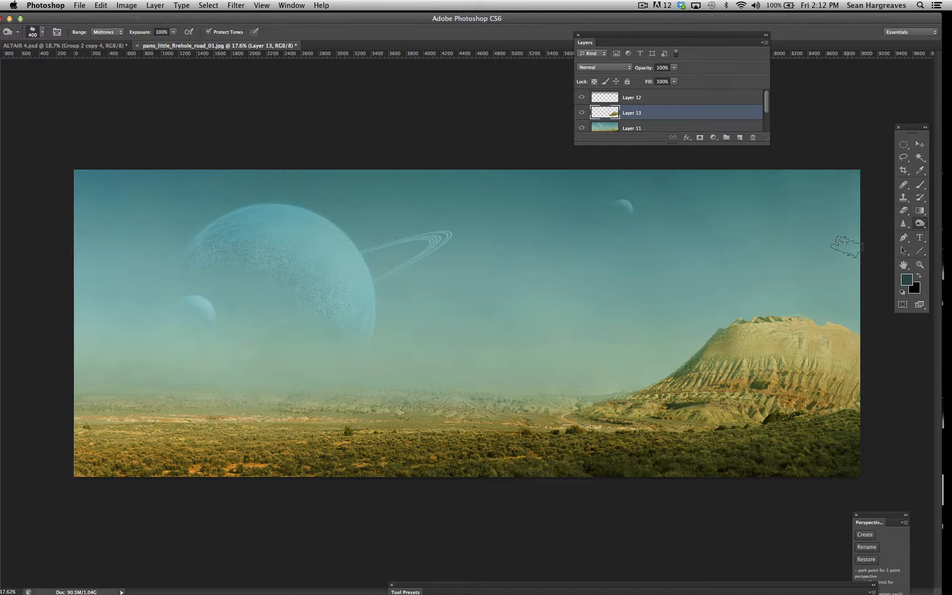
mouse_move(685, 354)
mouse_down()
mouse_move(720, 341)
mouse_move(680, 377)
mouse_up()
key(bracketright)
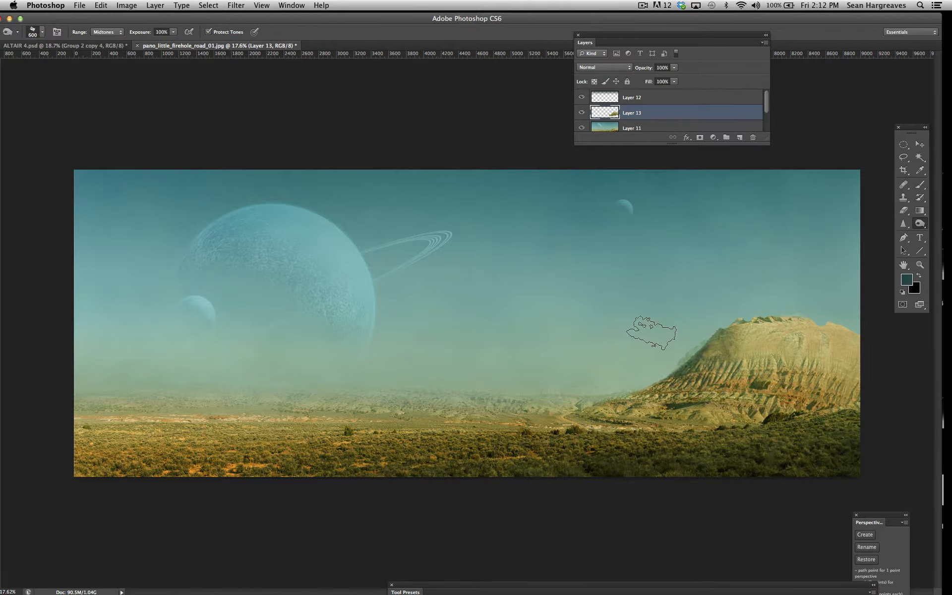
click(43, 32)
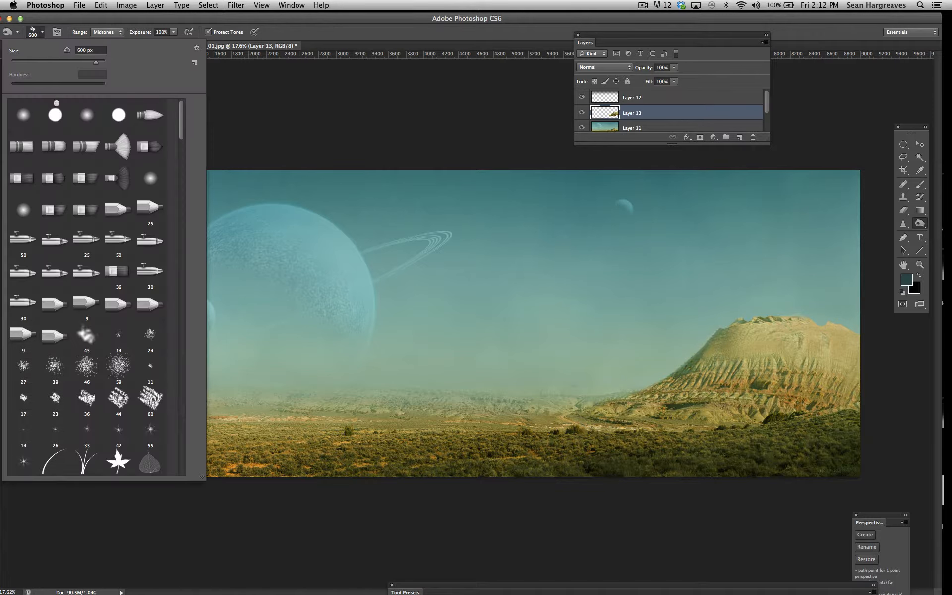
click(55, 115)
double_click(91, 115)
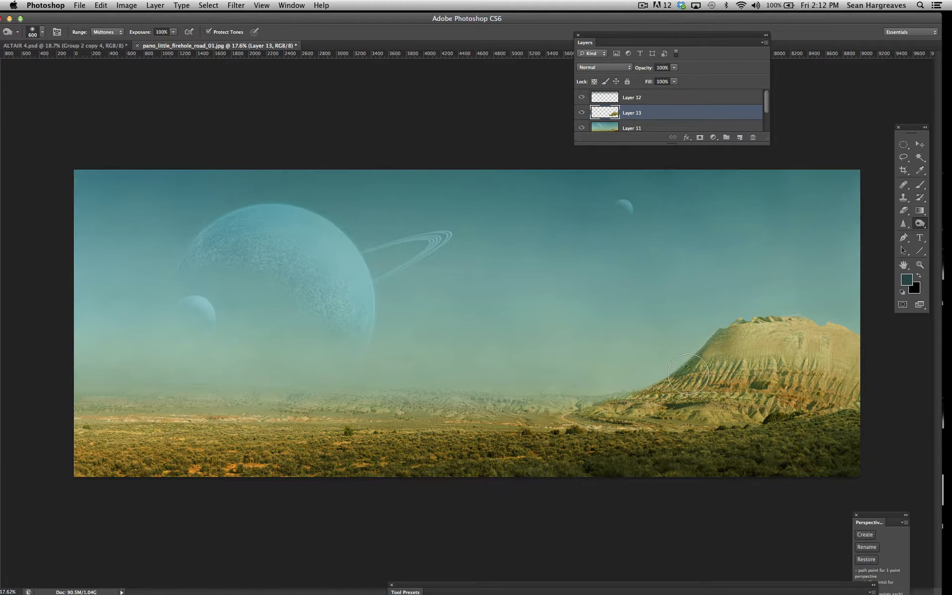
mouse_move(681, 374)
mouse_down()
mouse_move(711, 362)
mouse_move(671, 389)
mouse_up()
mouse_move(734, 352)
mouse_down()
mouse_move(727, 375)
mouse_move(634, 409)
mouse_move(680, 379)
mouse_move(634, 405)
mouse_move(716, 386)
mouse_move(580, 424)
mouse_move(649, 393)
mouse_move(637, 431)
mouse_move(685, 414)
mouse_move(479, 444)
mouse_move(645, 419)
mouse_move(319, 435)
mouse_move(682, 421)
mouse_move(748, 361)
mouse_up()
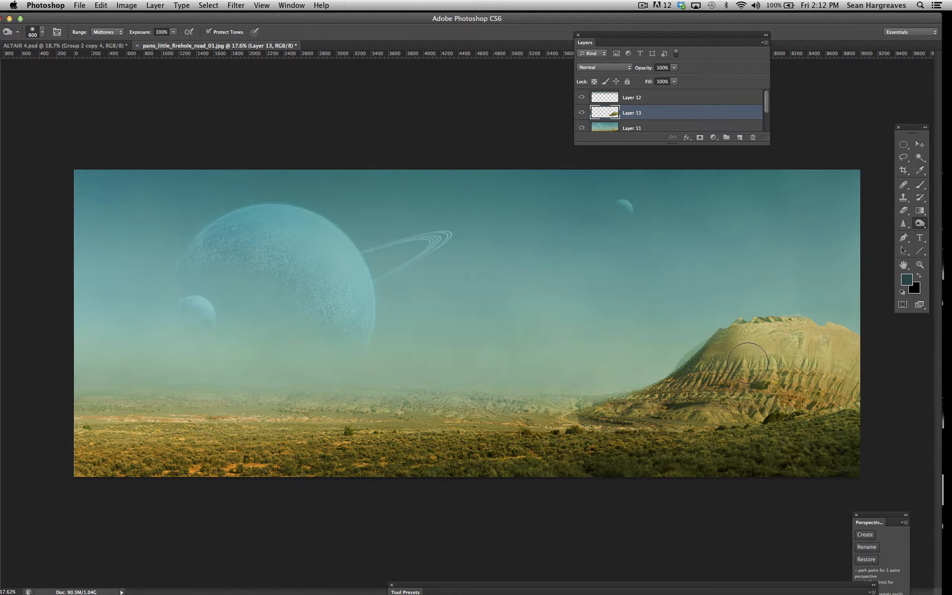
click(903, 210)
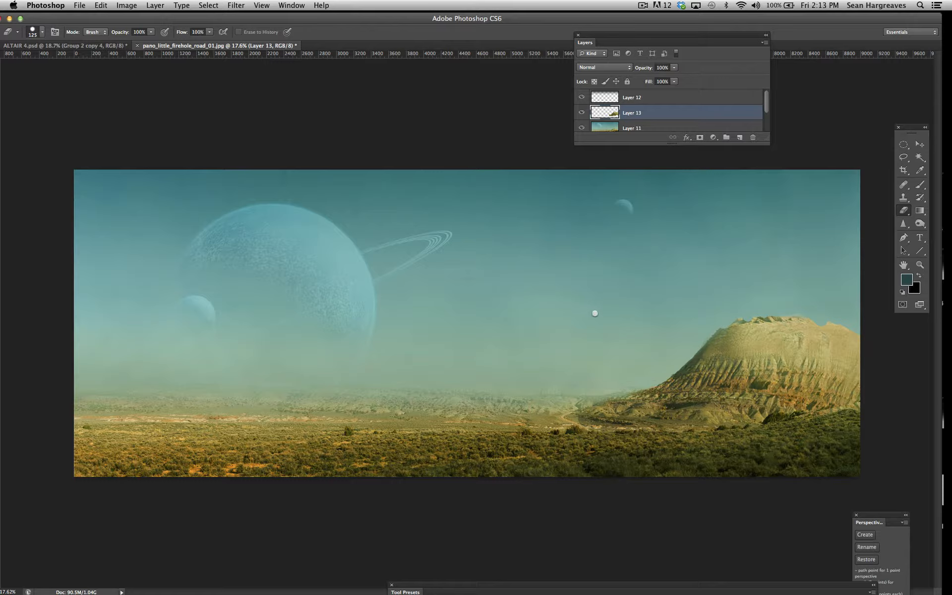
Select Layer 12, Layer 13 and Layer 11 together, and hide the warped mesa on Layer 13.
shift+click(677, 102)
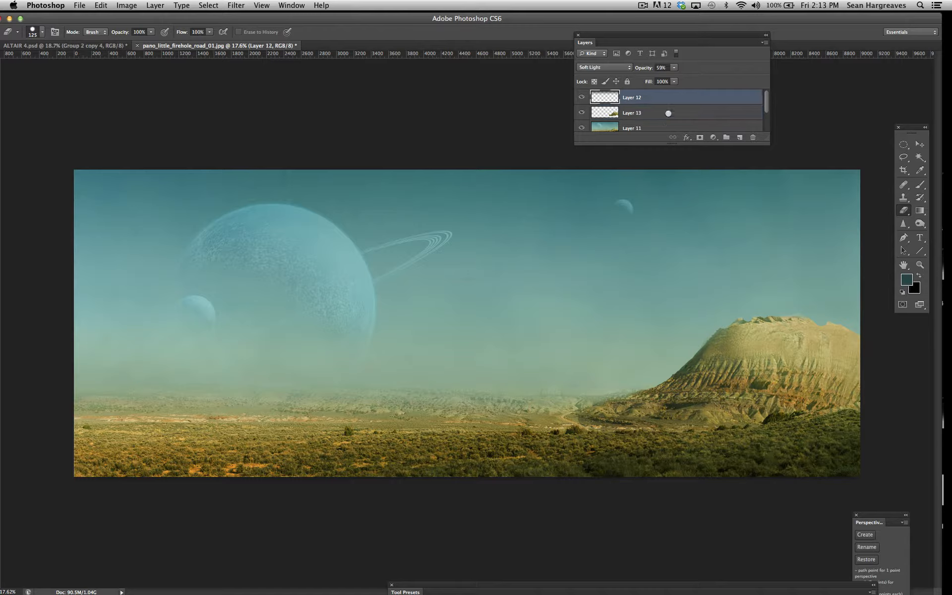
shift+click(669, 126)
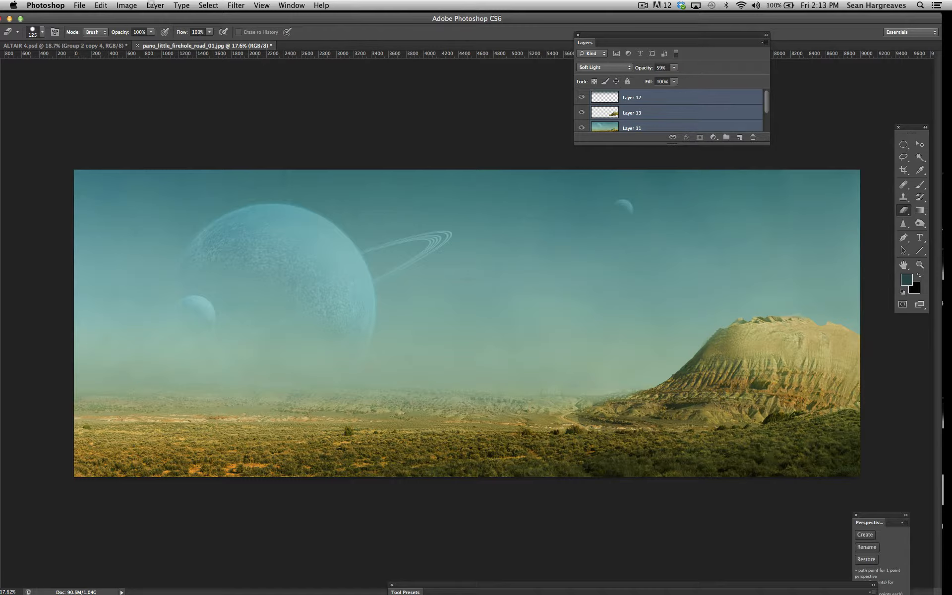
click(581, 112)
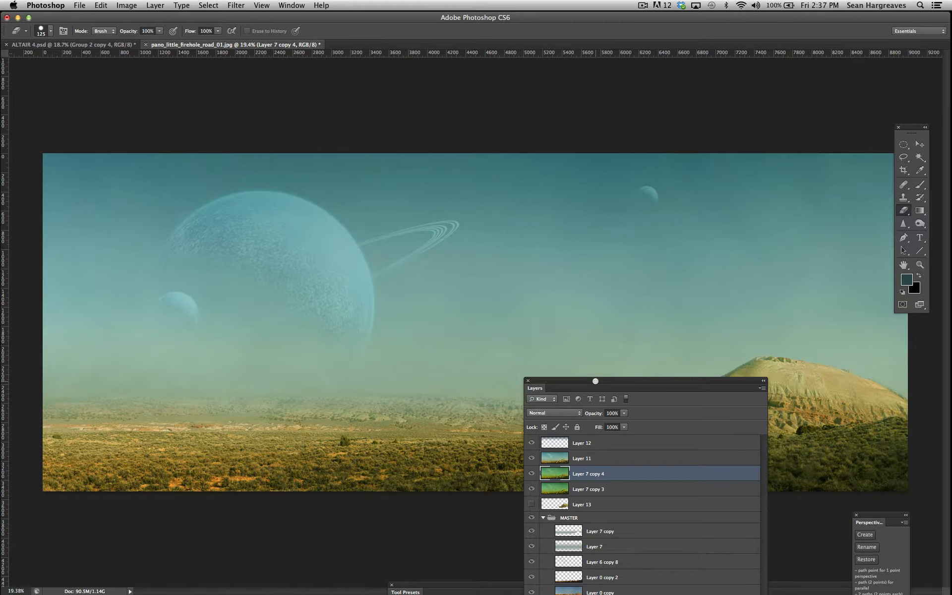
Hide Layer 11 so the green-graded Layer 7 copies beneath it show.
drag(594, 380, 623, 316)
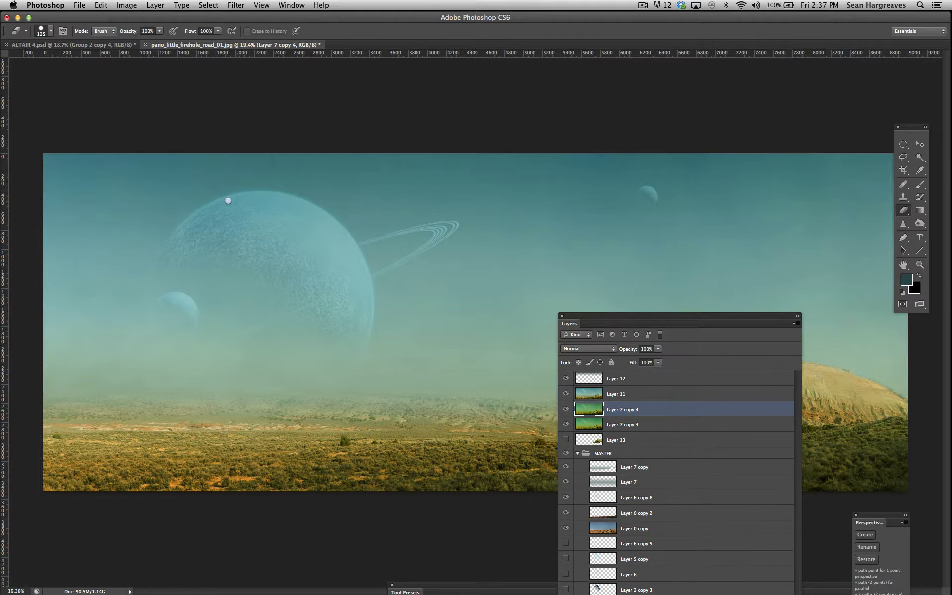
drag(590, 317, 562, 350)
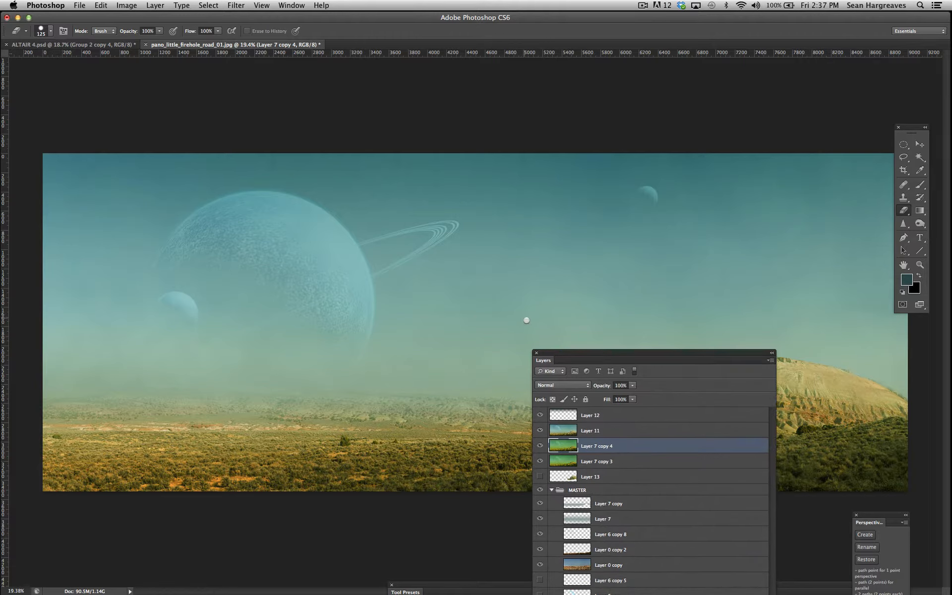
drag(571, 350, 578, 246)
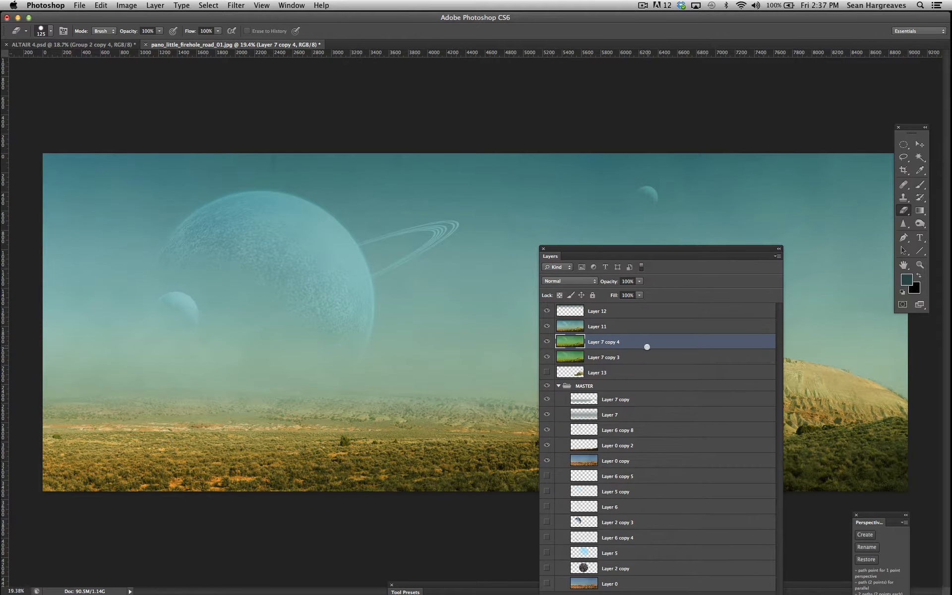
drag(605, 248, 720, 143)
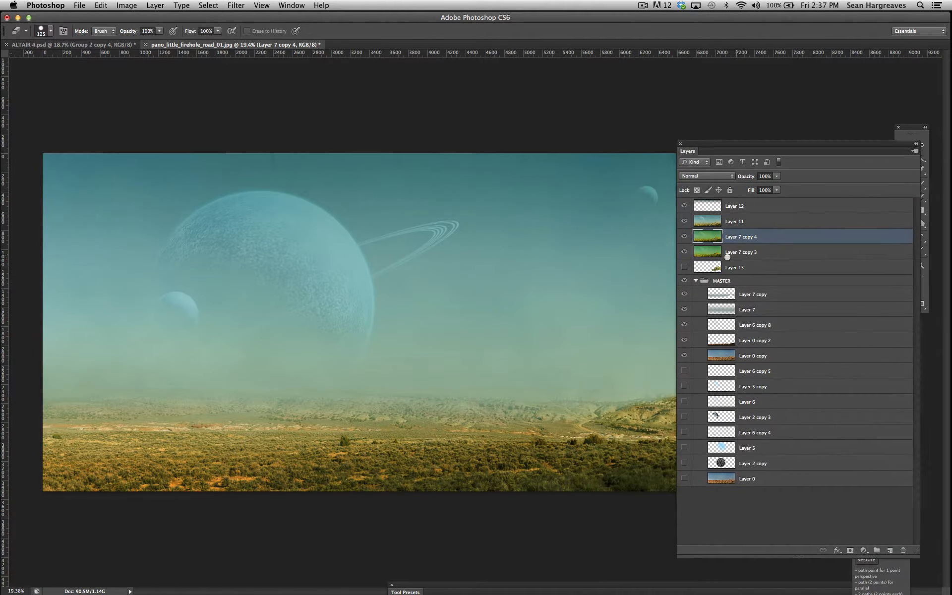
click(684, 221)
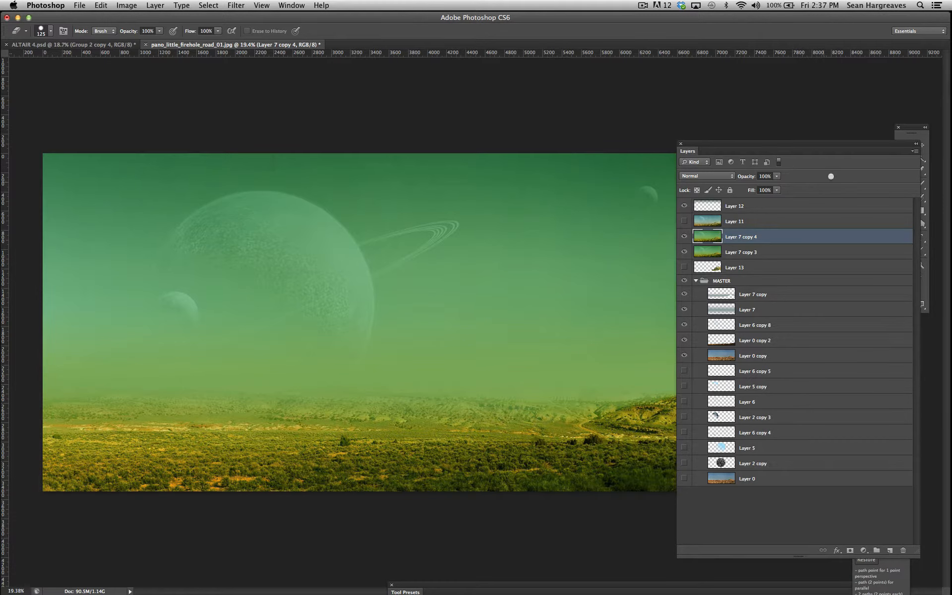
drag(784, 147, 620, 122)
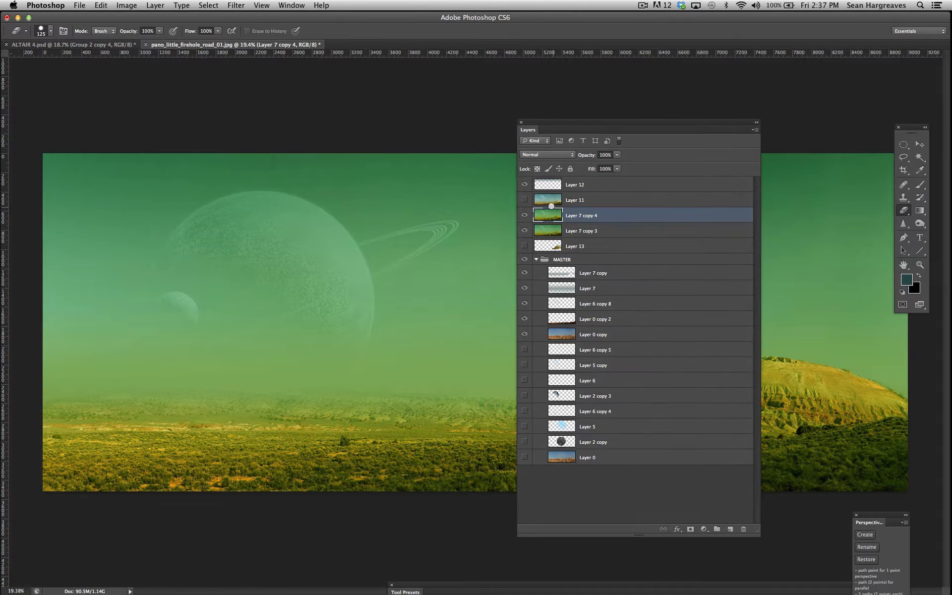
Move Layer 12 below Layer 7 copy 4, hide that copy, and merge Layer 12 down into Layer 7 copy 3.
click(523, 184)
click(524, 183)
click(604, 186)
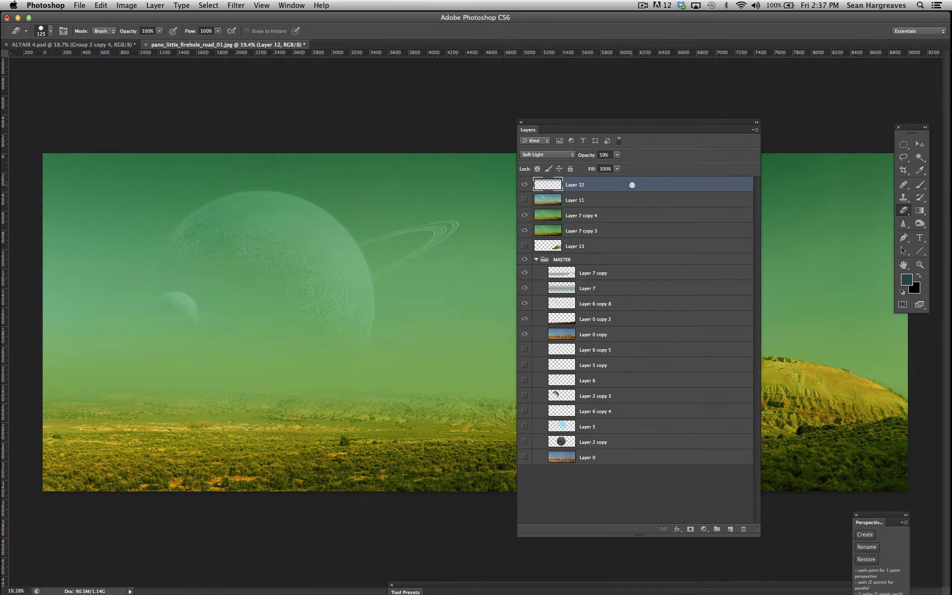
drag(624, 183, 549, 221)
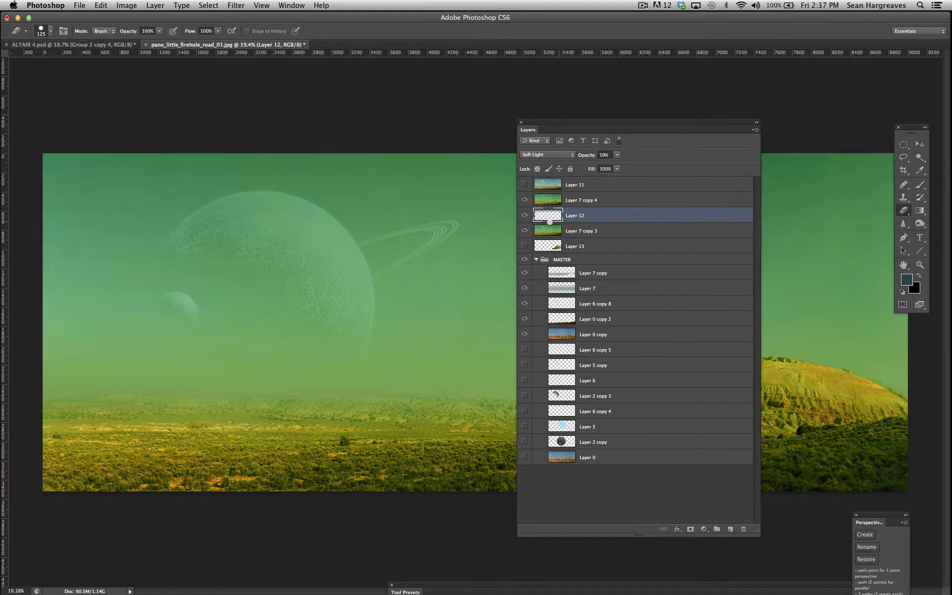
click(524, 200)
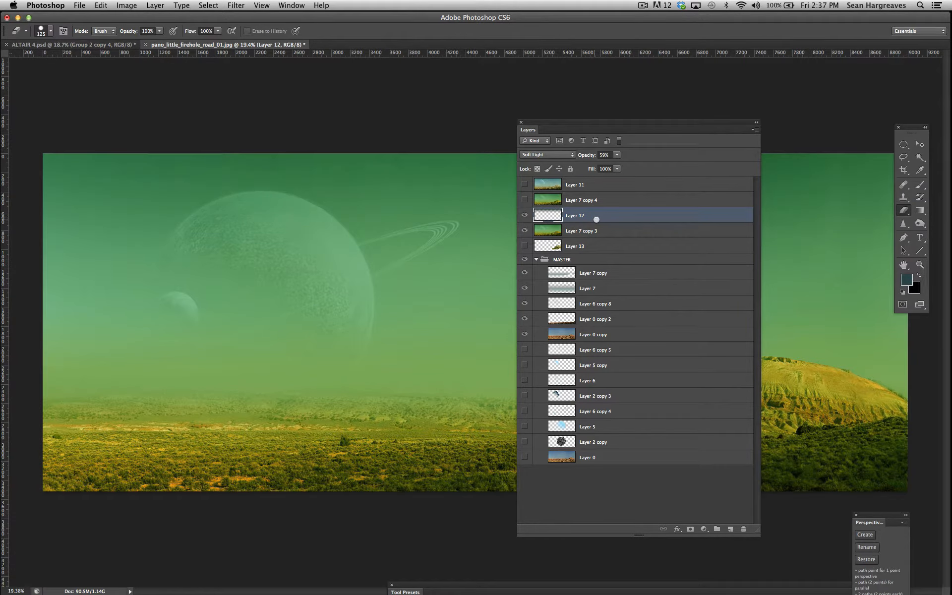
click(155, 5)
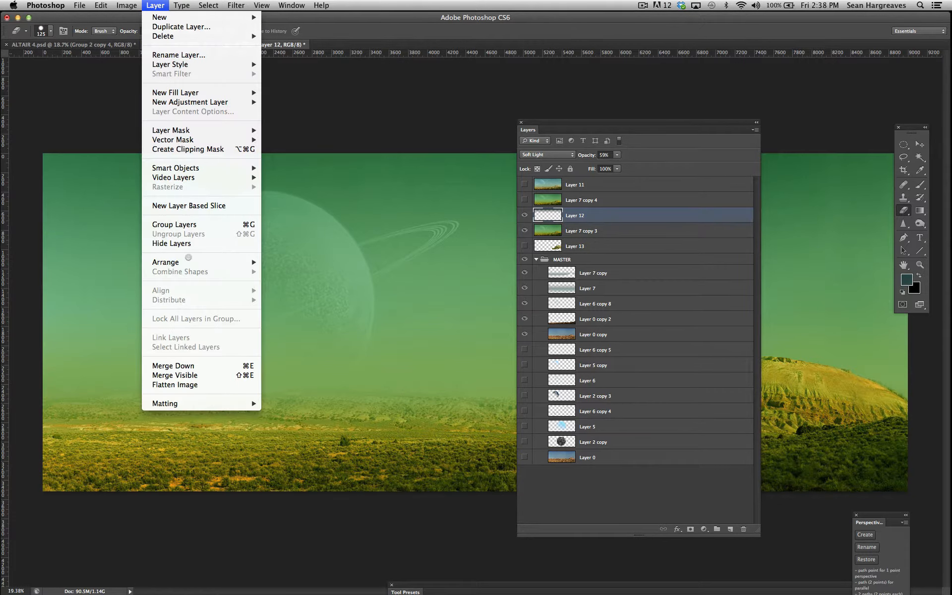
click(196, 367)
Delete the hidden Layer 7 copy 4 and duplicate the merged Layer 7 copy 3.
click(597, 202)
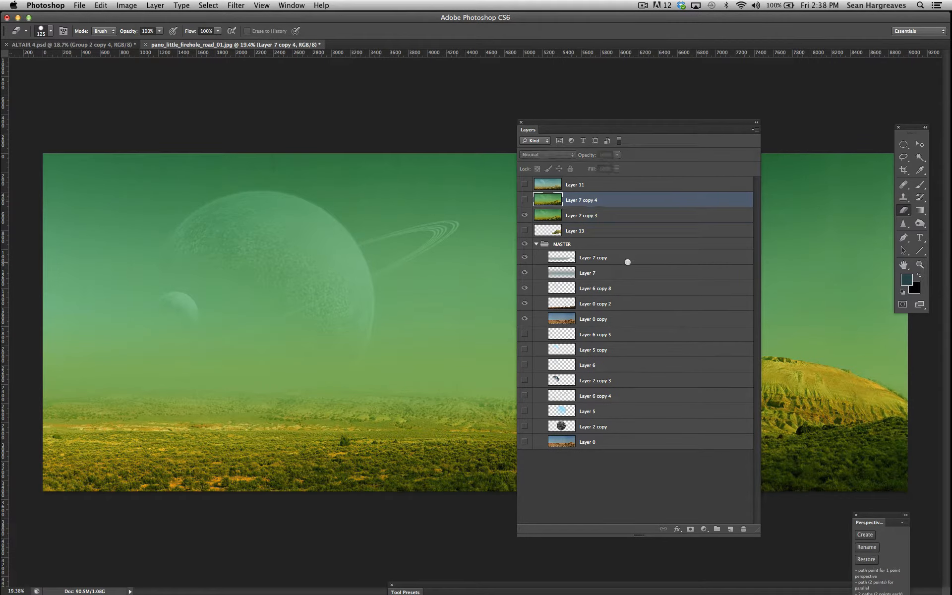
key(BackSpace)
click(155, 5)
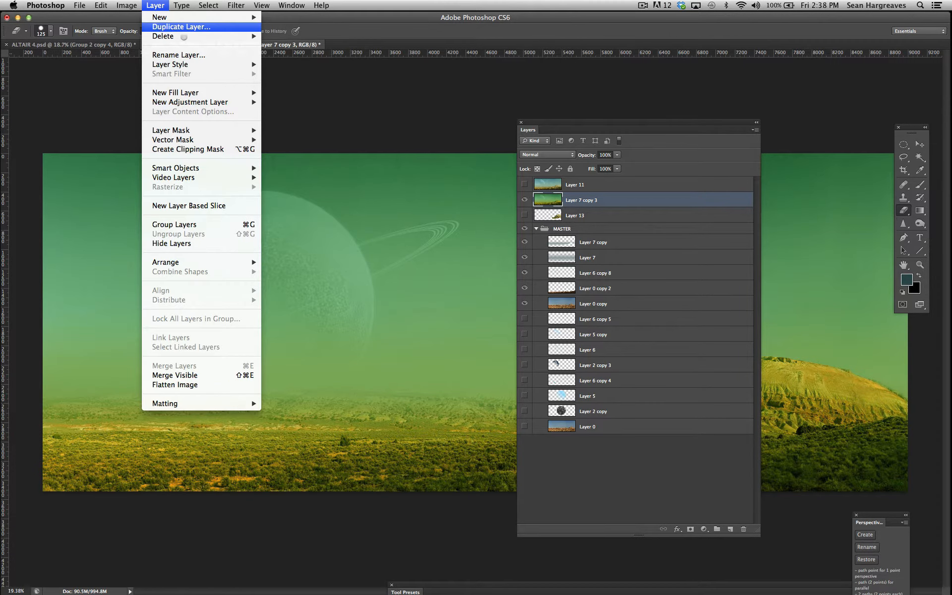
click(181, 27)
key(Return)
Collapse the MASTER group, shorten the layer list and select Layer 7 copy 4.
drag(578, 125, 619, 195)
drag(776, 585, 786, 518)
click(557, 297)
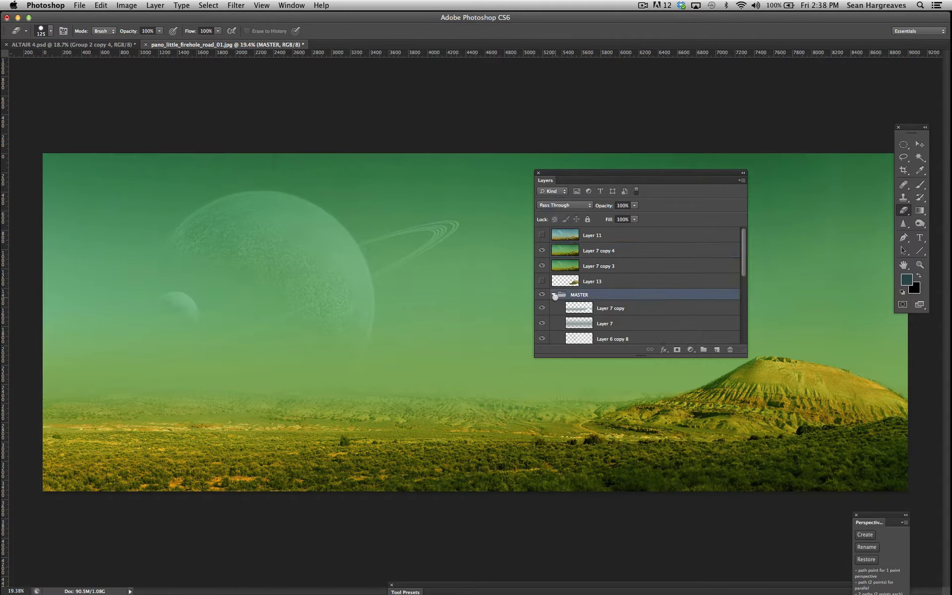
click(553, 295)
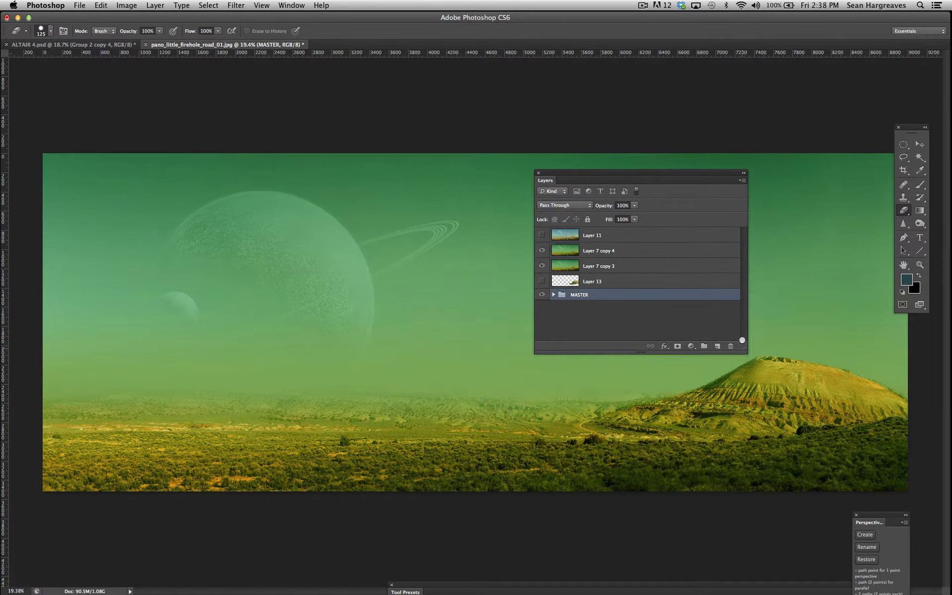
drag(638, 170, 591, 71)
click(616, 471)
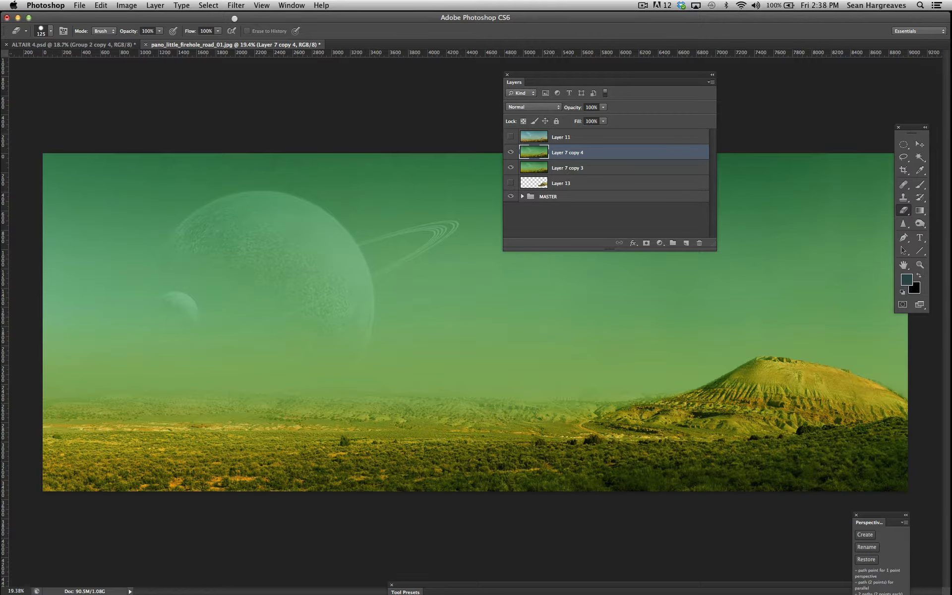
Open the Filter Gallery for Layer 7 copy 4 and choose the Artistic filter Paint Daubs.
click(235, 5)
click(235, 4)
click(209, 5)
mouse_move(236, 5)
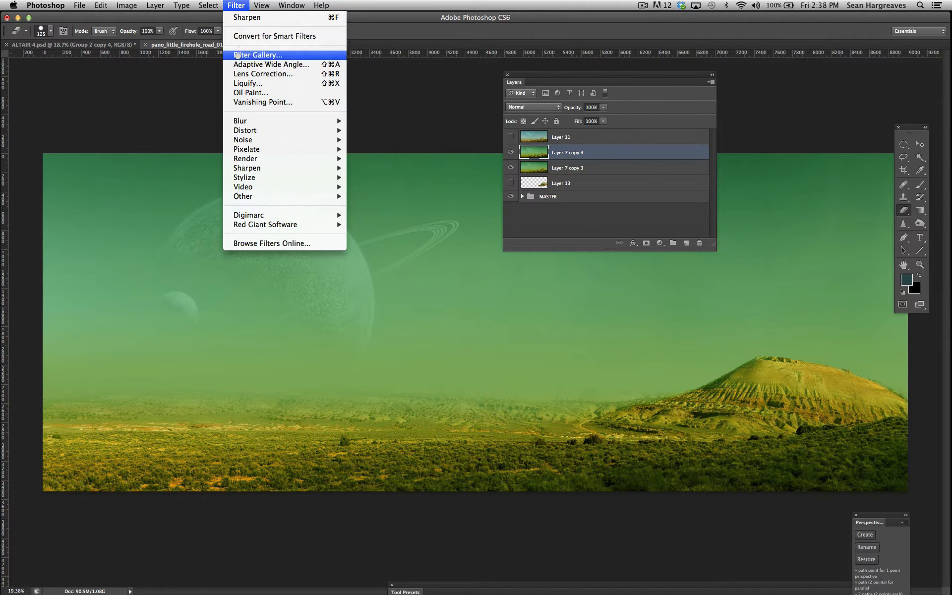
click(238, 55)
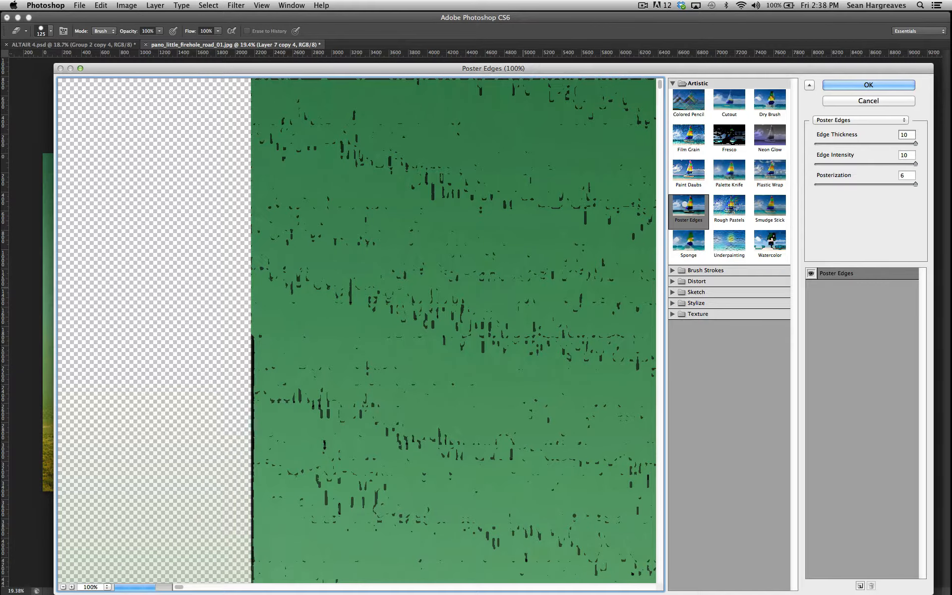
click(690, 161)
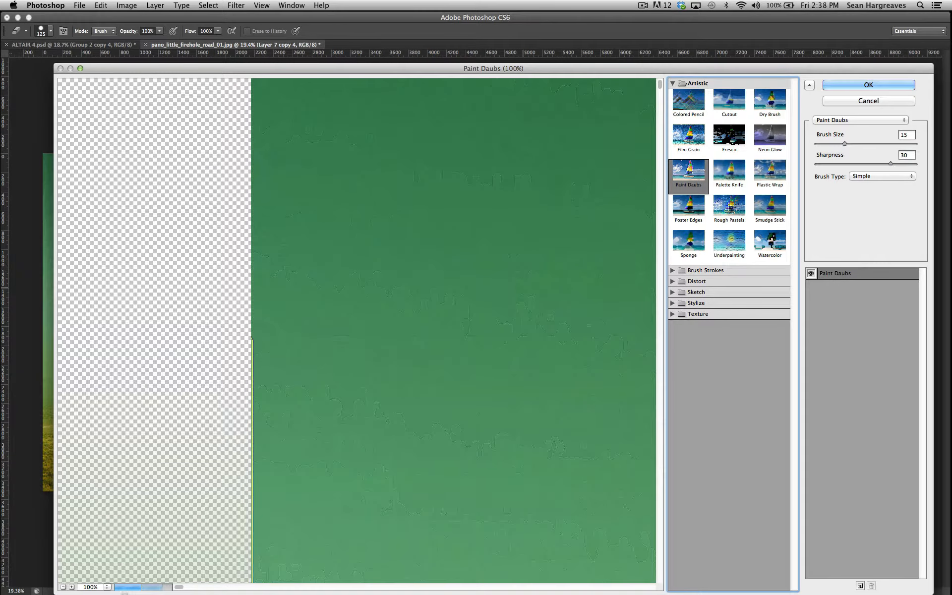
Set the filter preview to 33% and examine the Paint Daubs effect from the planets across the plain to the hill.
click(92, 587)
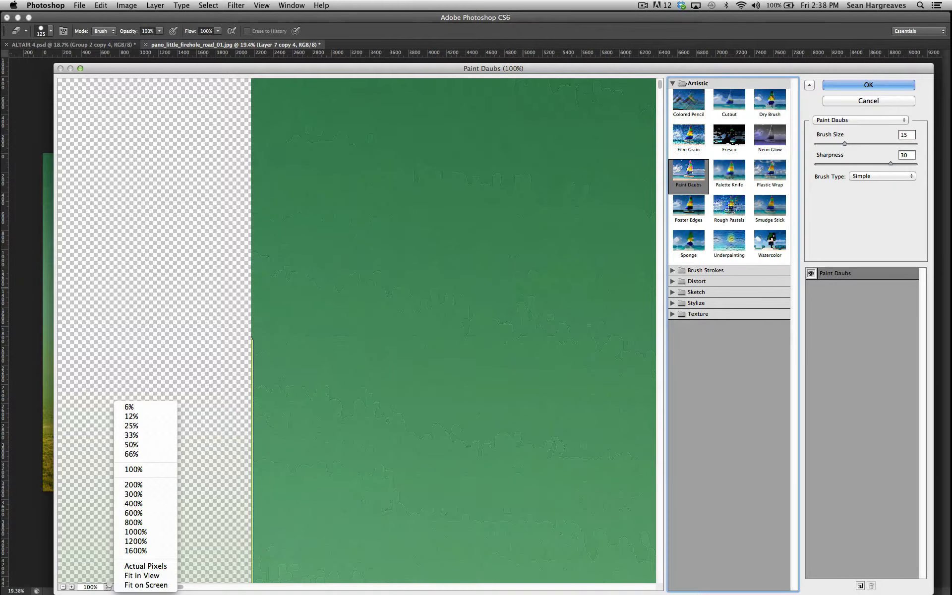
click(129, 435)
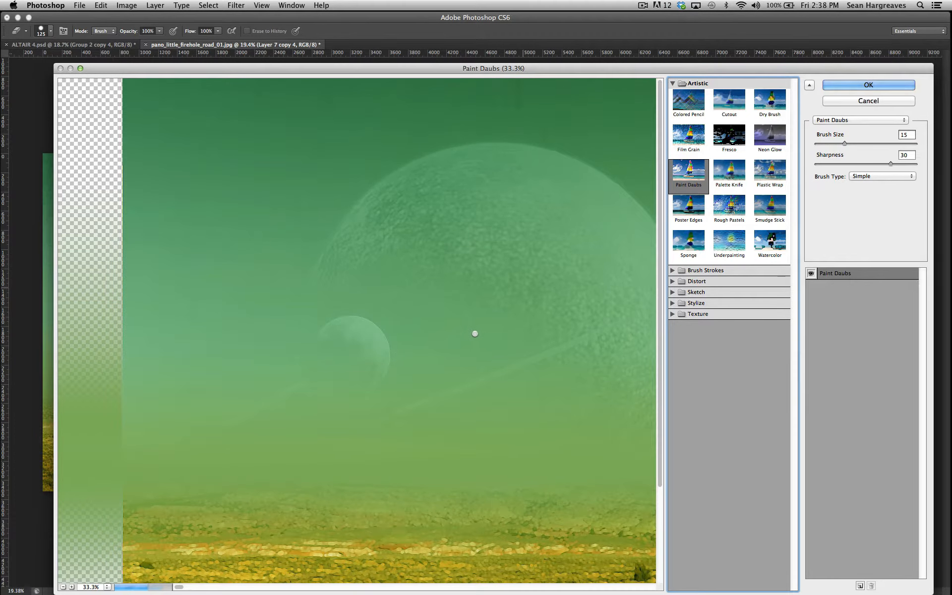
drag(514, 349, 438, 317)
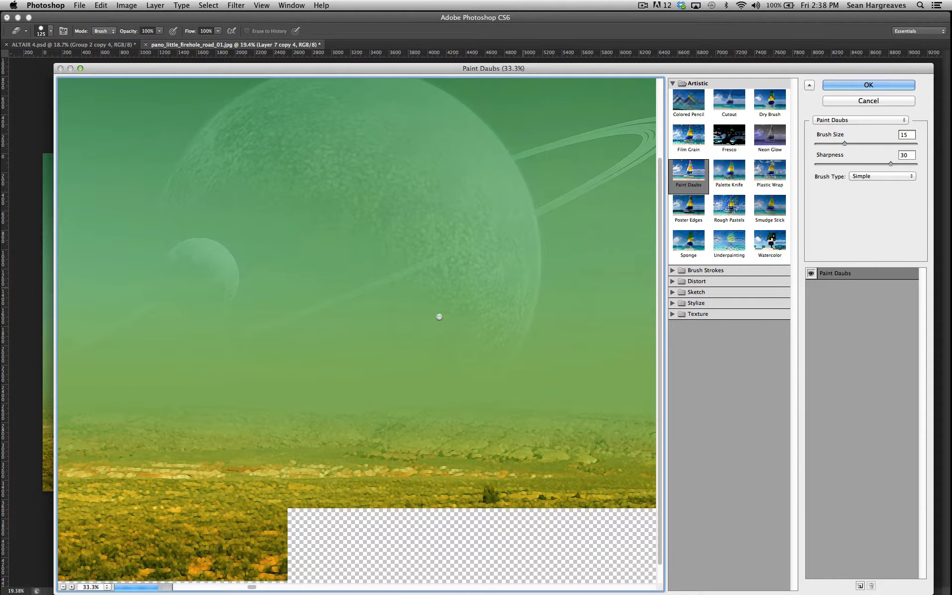
drag(514, 376, 377, 320)
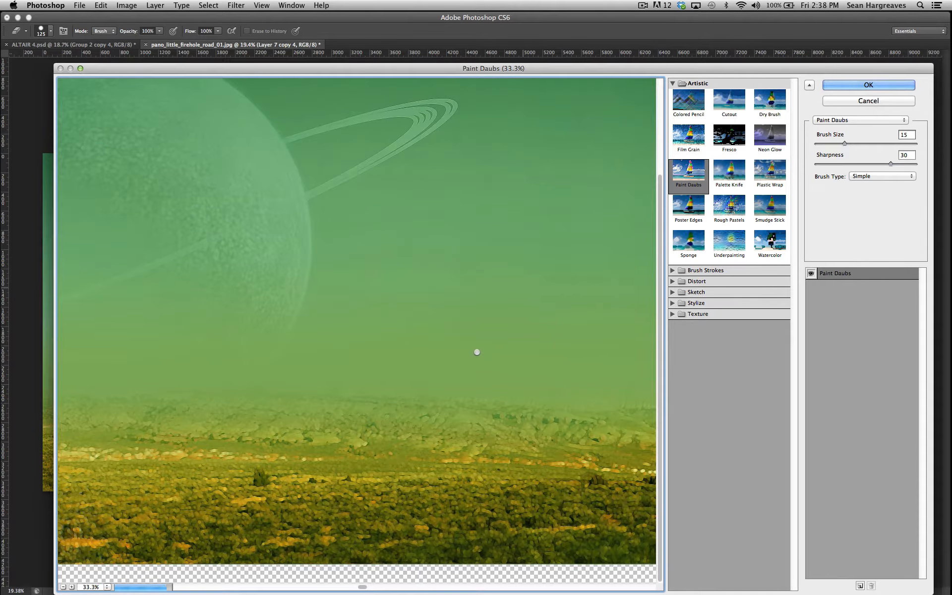
drag(477, 351, 304, 334)
drag(421, 349, 268, 336)
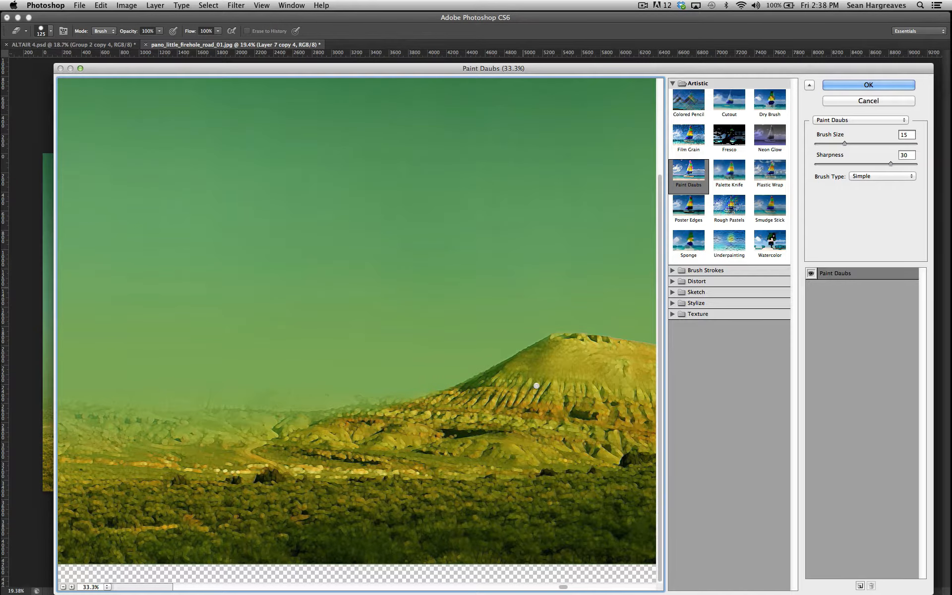
drag(536, 385, 308, 347)
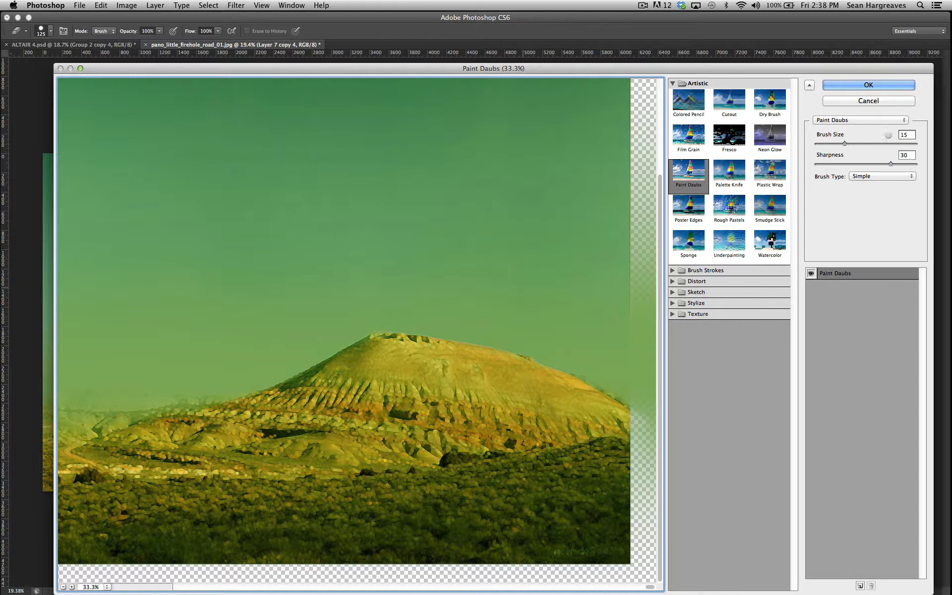
Set the Paint Daubs brush size to 20 and the sharpness to 40.
double_click(907, 134)
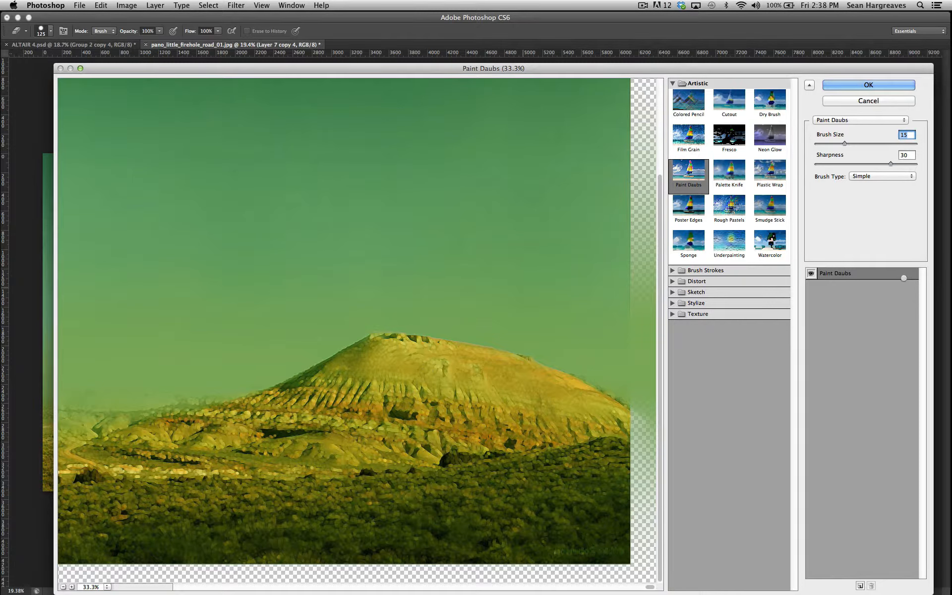
text(20)
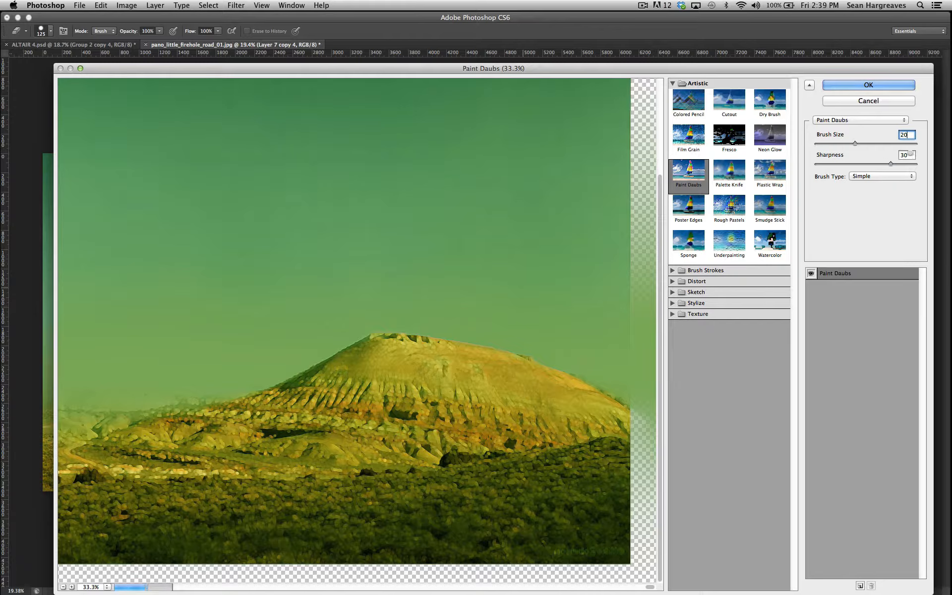
double_click(907, 155)
text(4)
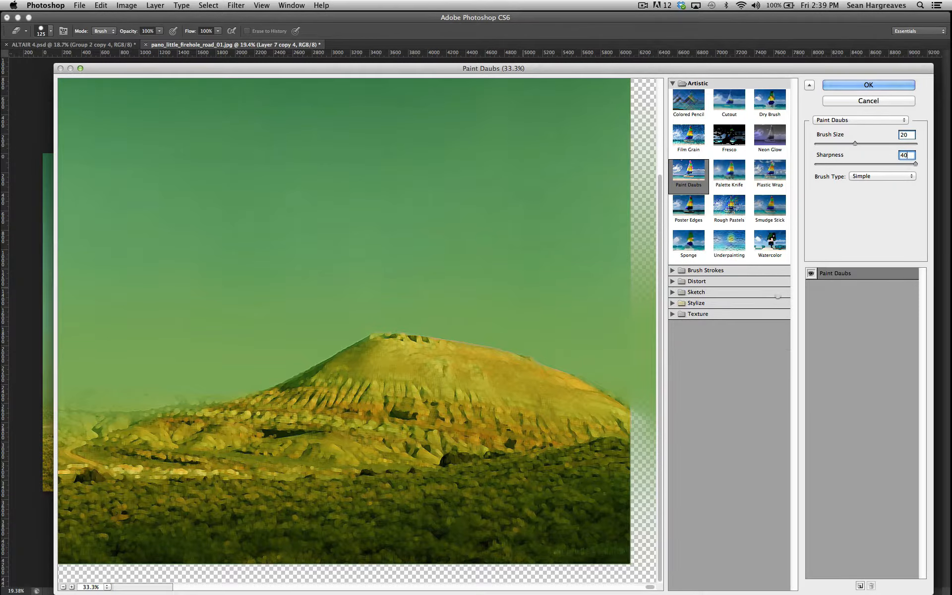
Compare the plain and hill with the Paint Daubs effect turned off and on again.
click(303, 441)
mouse_move(288, 311)
mouse_down()
mouse_move(323, 347)
mouse_move(373, 449)
mouse_move(335, 446)
mouse_up()
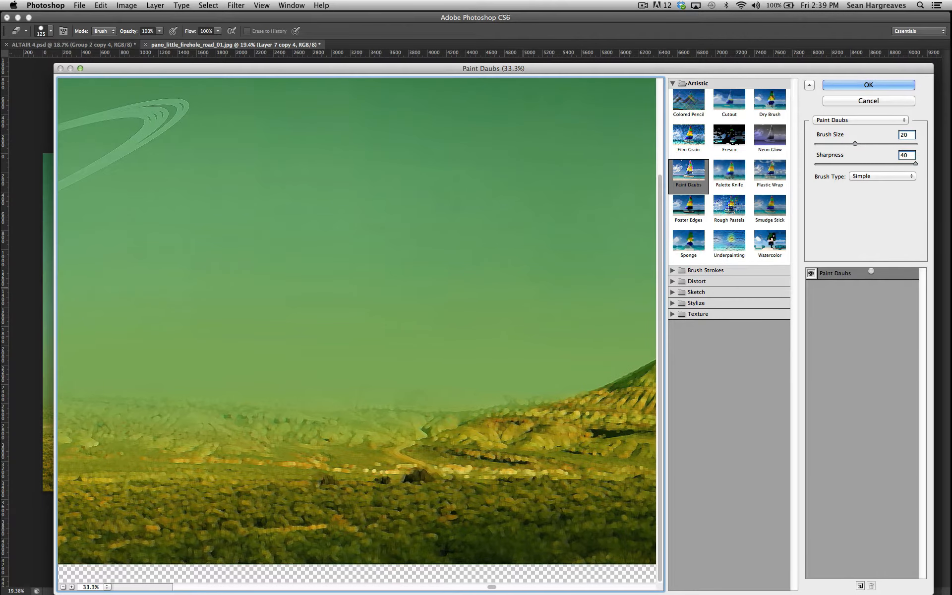
drag(403, 412, 307, 414)
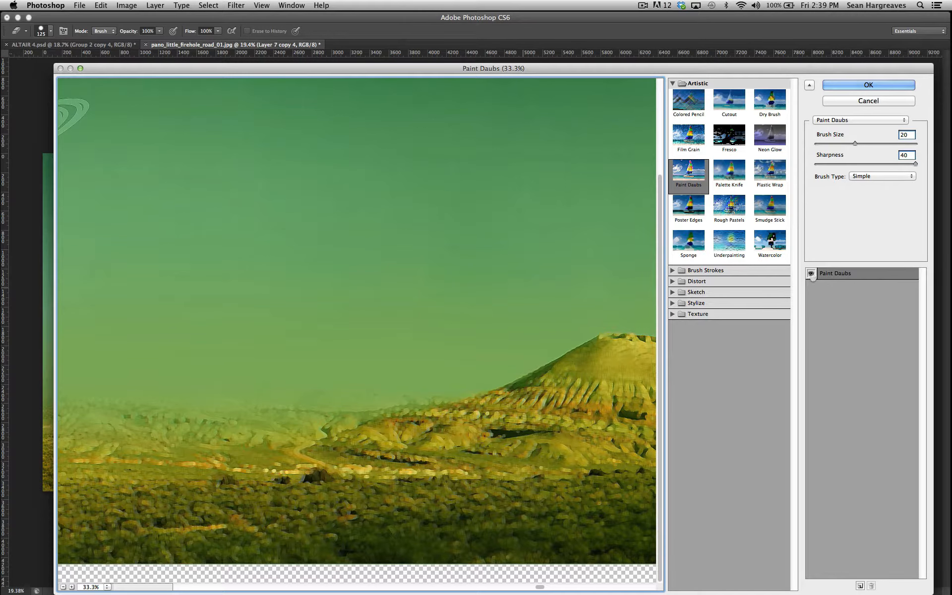
click(811, 273)
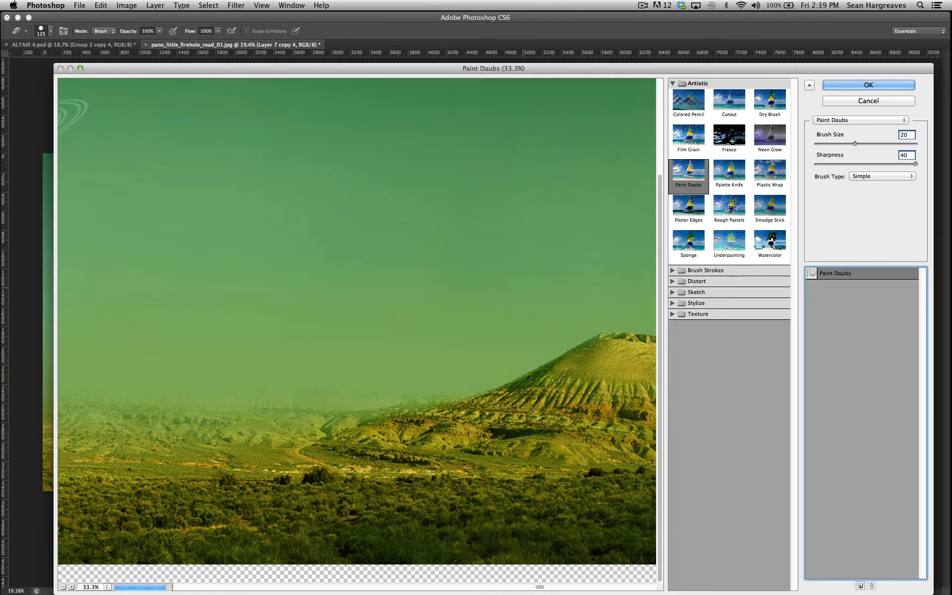
drag(536, 347, 310, 297)
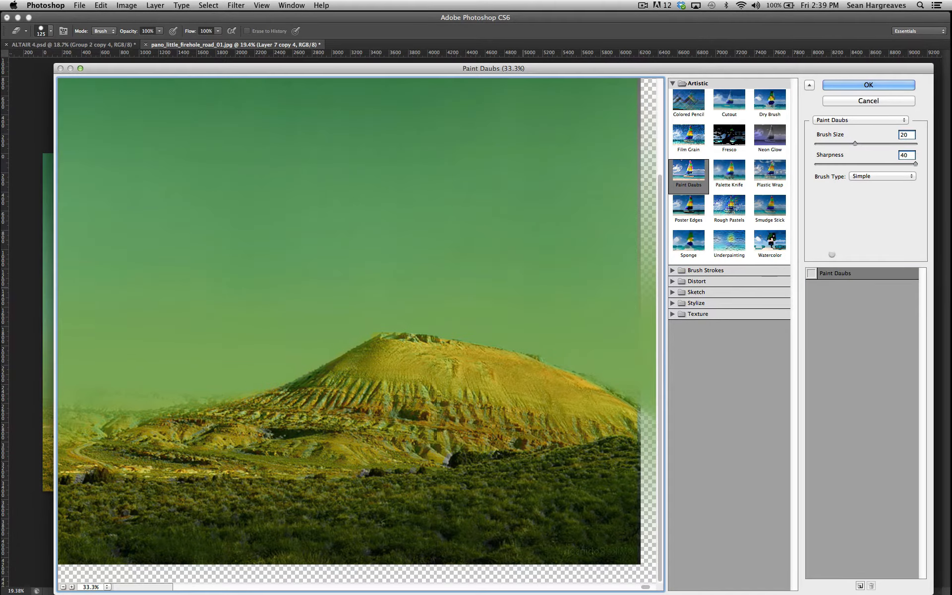
click(811, 273)
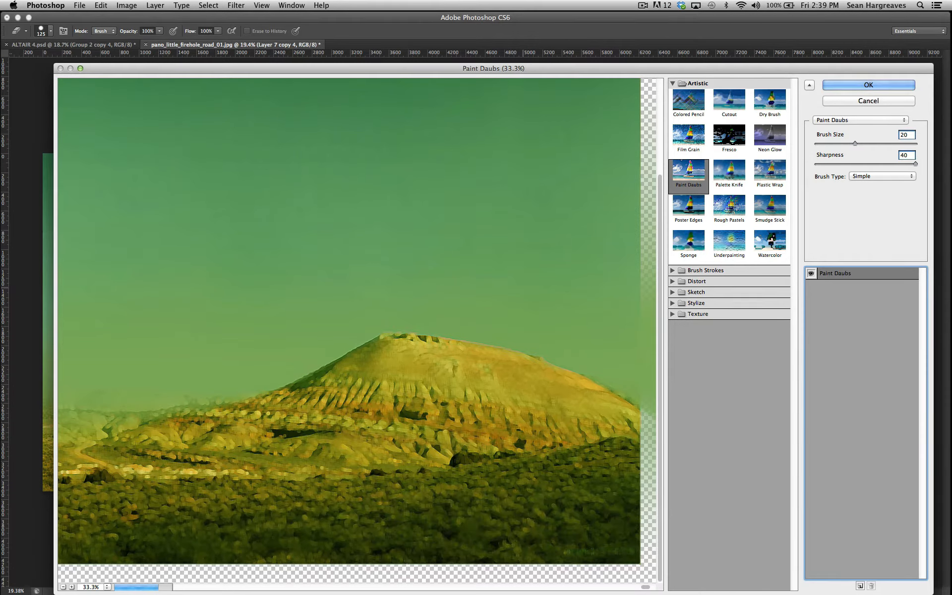
Examine the Paint Daubs result at 25%, 12% and 50% preview zoom, focusing on the ringed planet.
click(108, 586)
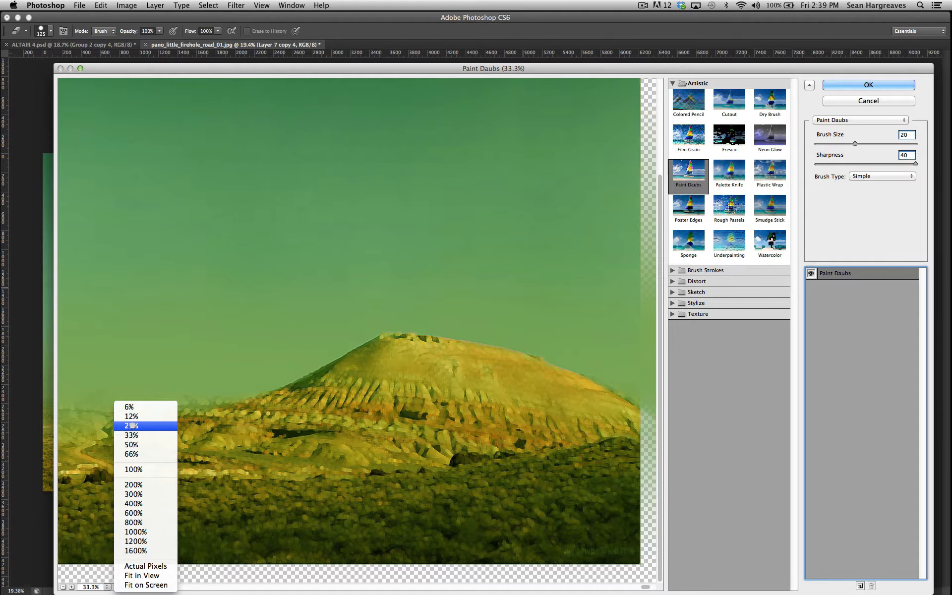
click(131, 425)
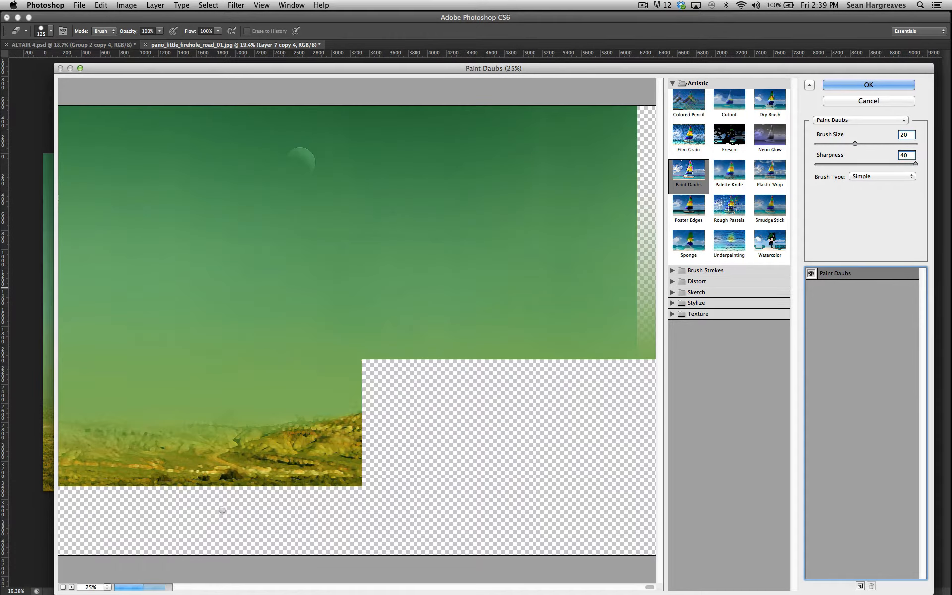
click(107, 587)
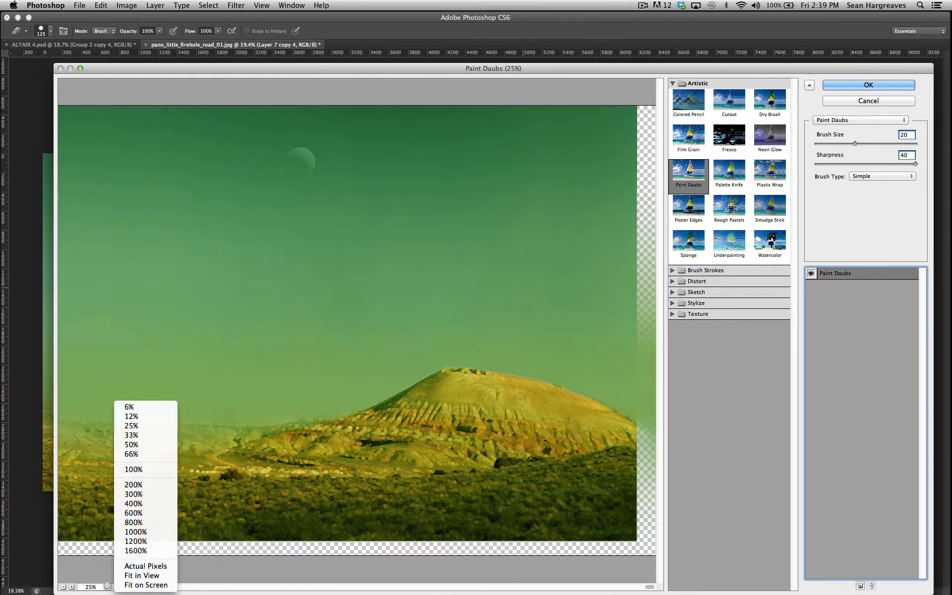
click(132, 416)
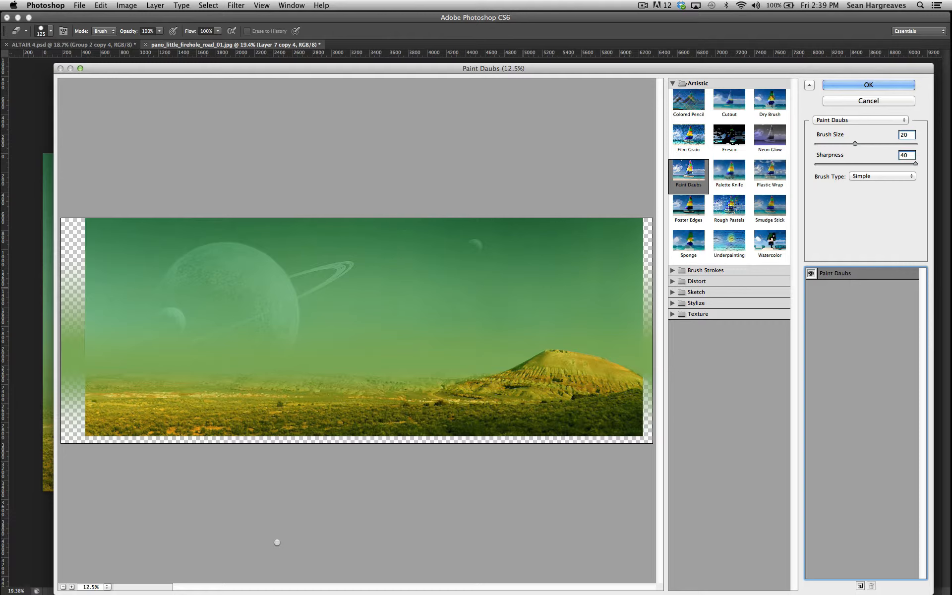
click(107, 587)
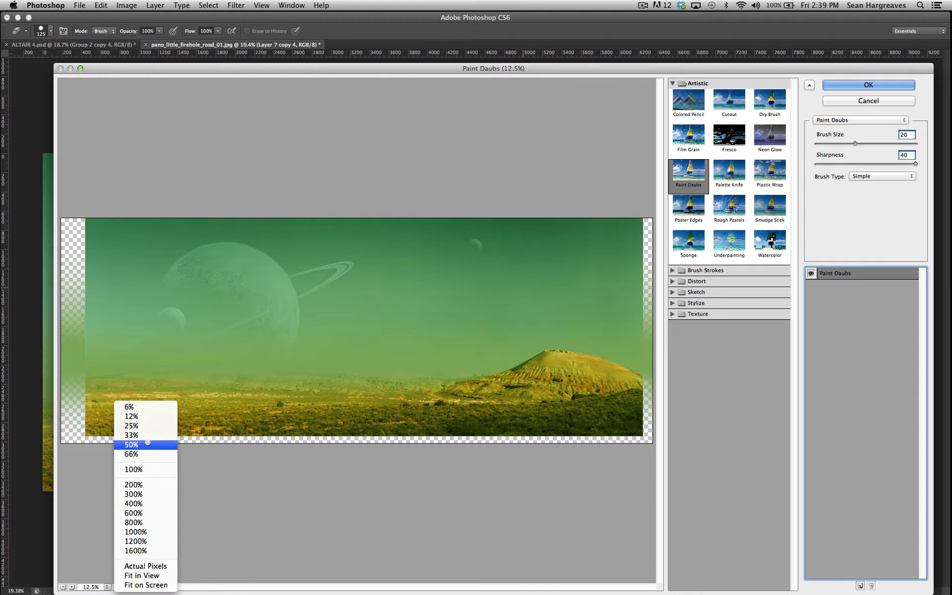
click(165, 444)
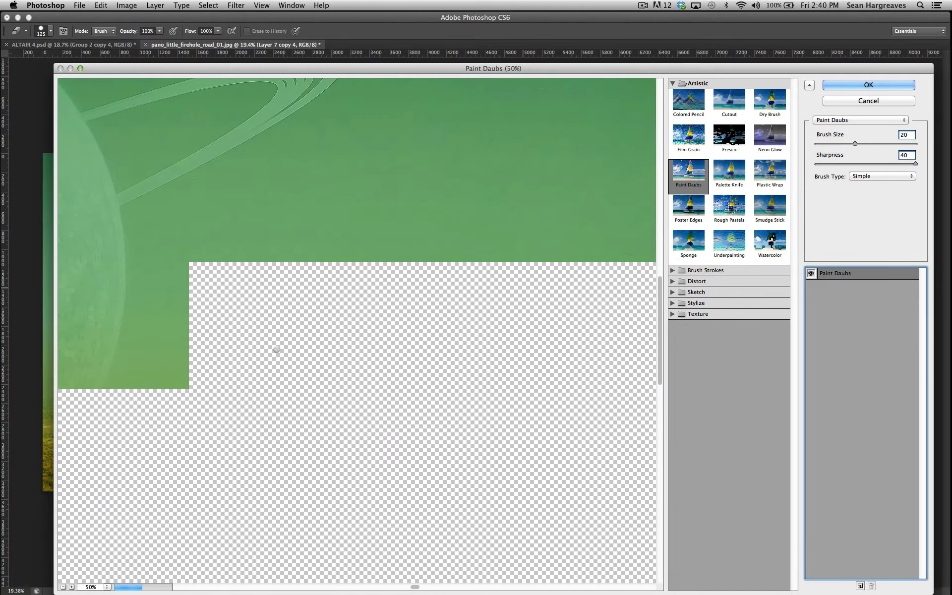
mouse_move(247, 398)
mouse_down()
mouse_move(308, 352)
mouse_move(491, 491)
mouse_move(325, 486)
mouse_move(323, 530)
mouse_up()
mouse_move(331, 409)
mouse_down()
mouse_move(317, 410)
mouse_move(448, 387)
mouse_move(179, 470)
mouse_move(168, 436)
mouse_move(187, 436)
mouse_up()
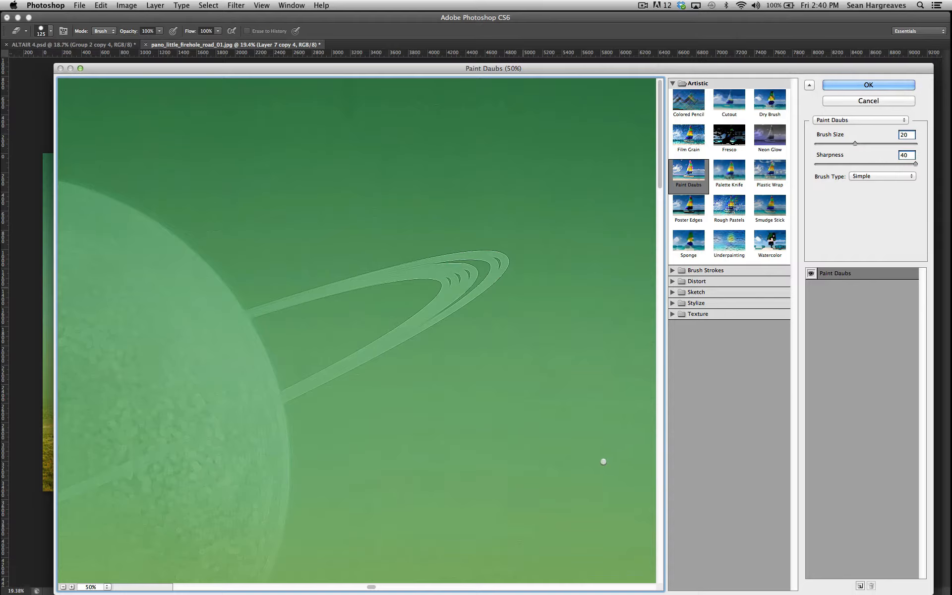
drag(246, 341, 413, 269)
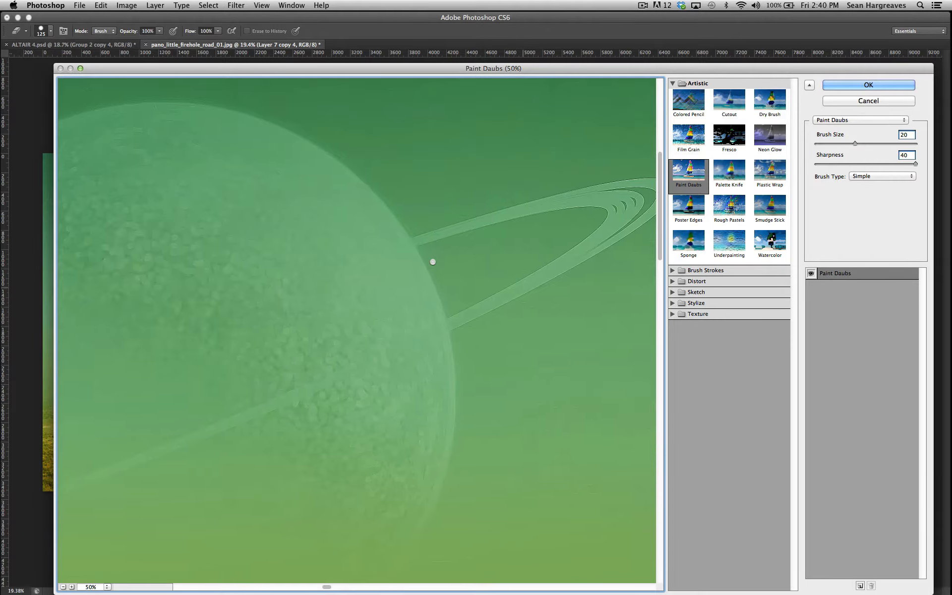
drag(440, 262, 427, 291)
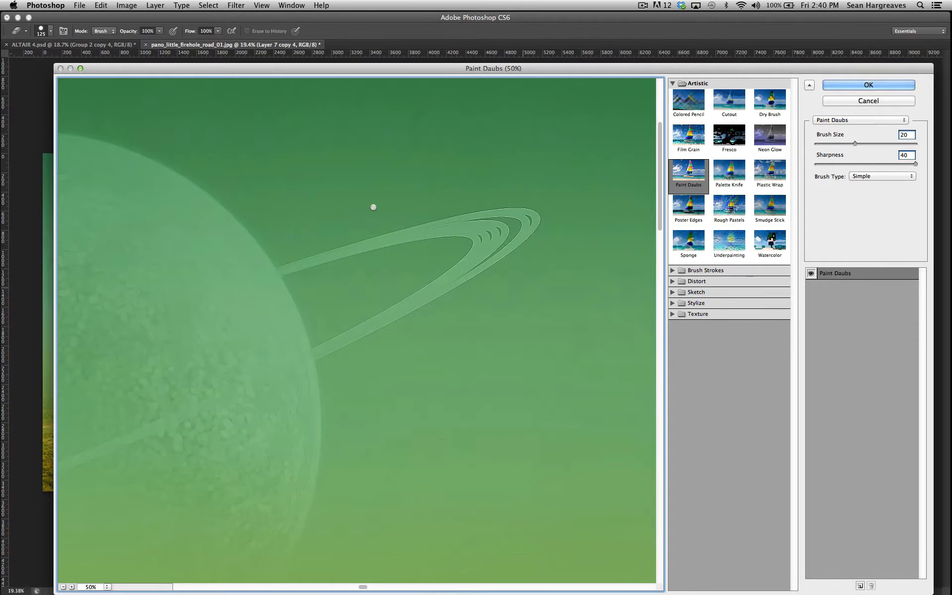
drag(206, 353, 280, 311)
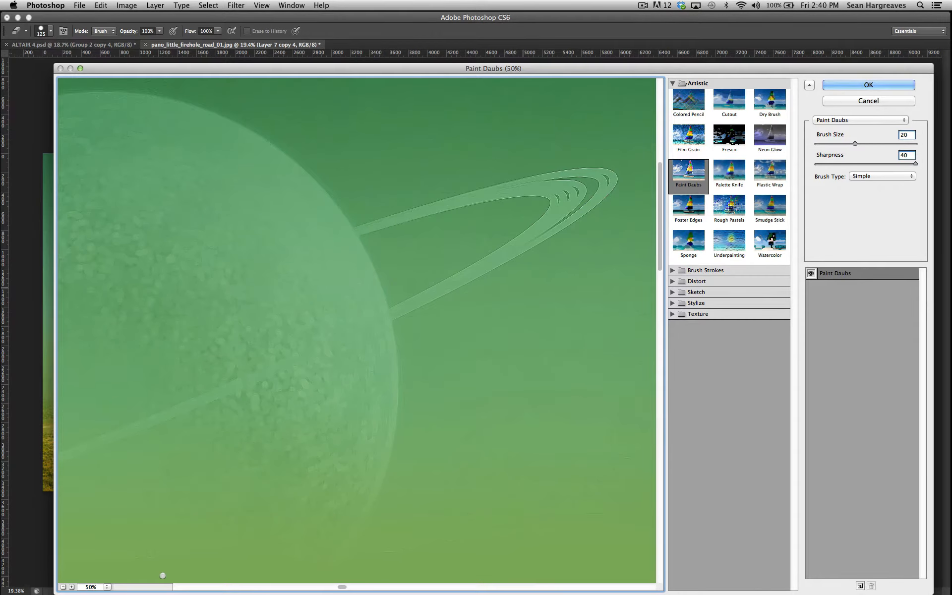
Inspect the daubed desert floor below the planet at 50%, and return the preview to 33%.
click(106, 587)
click(117, 557)
drag(384, 494, 158, 294)
click(99, 586)
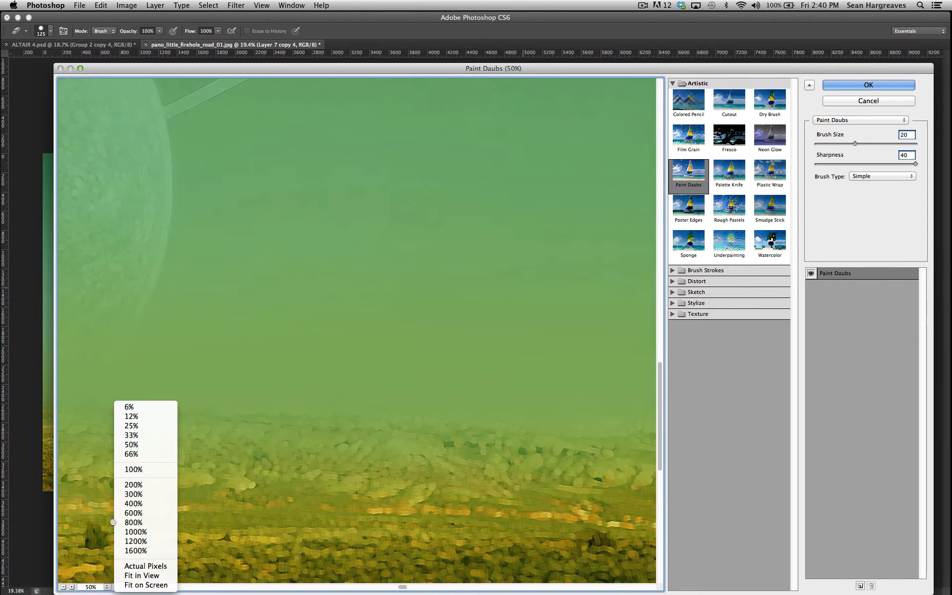
click(123, 444)
click(102, 586)
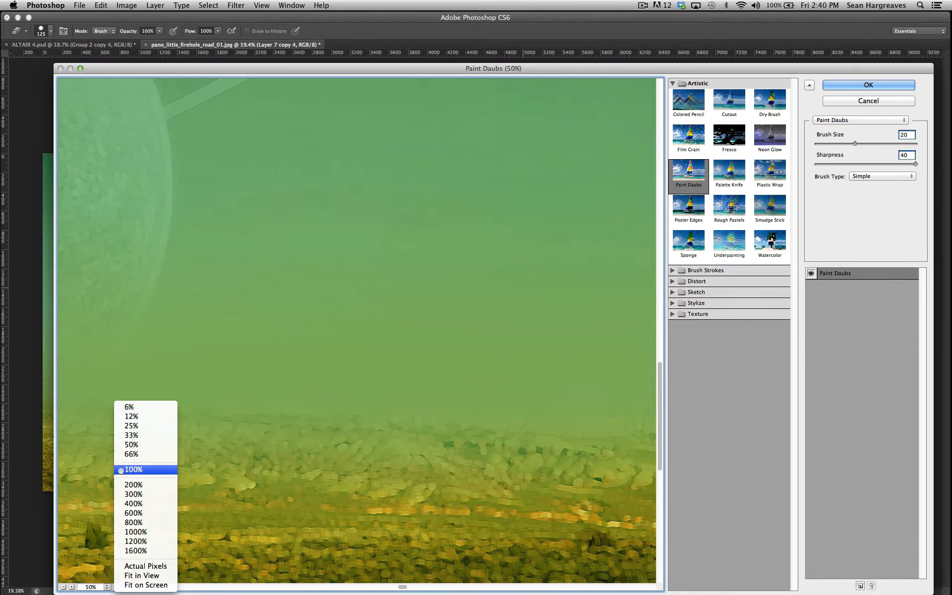
click(130, 437)
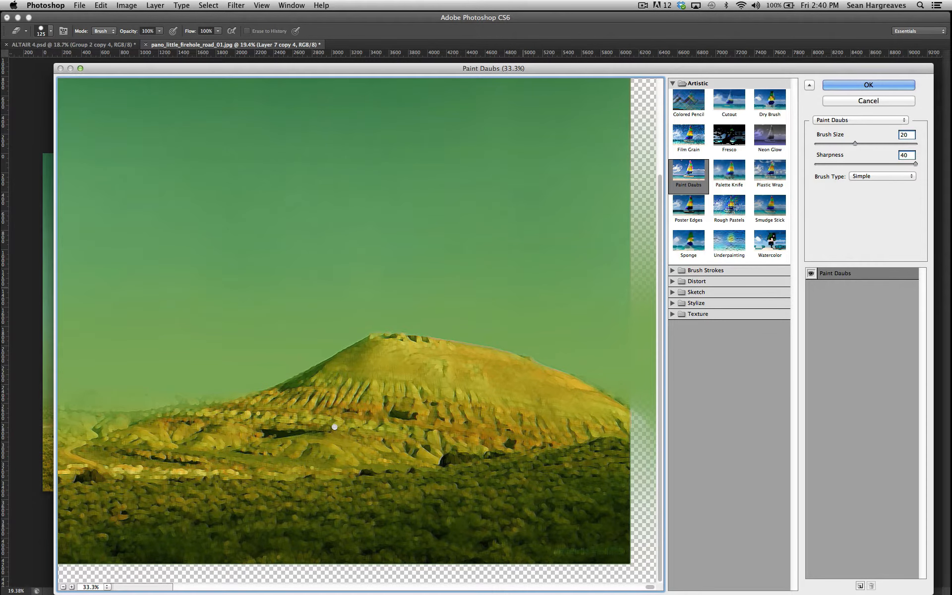
Lower the Paint Daubs sharpness to 32.
mouse_move(374, 433)
mouse_down()
mouse_move(379, 453)
mouse_move(394, 450)
mouse_up()
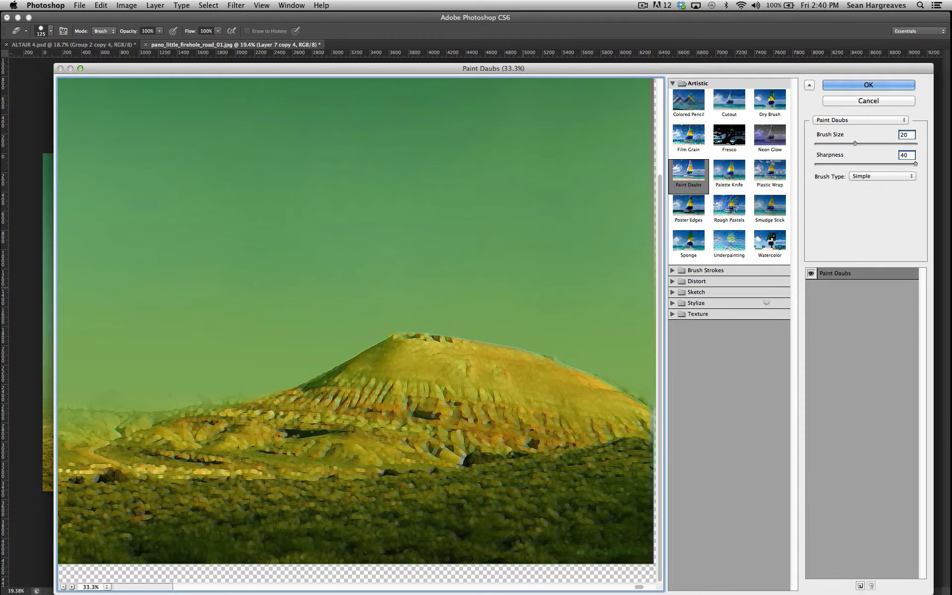
drag(914, 164, 908, 164)
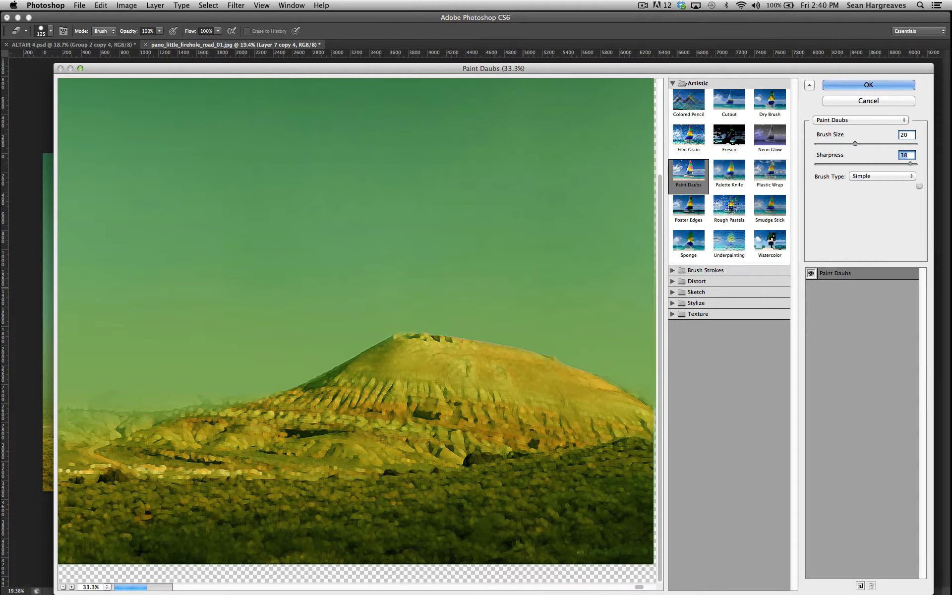
text(32)
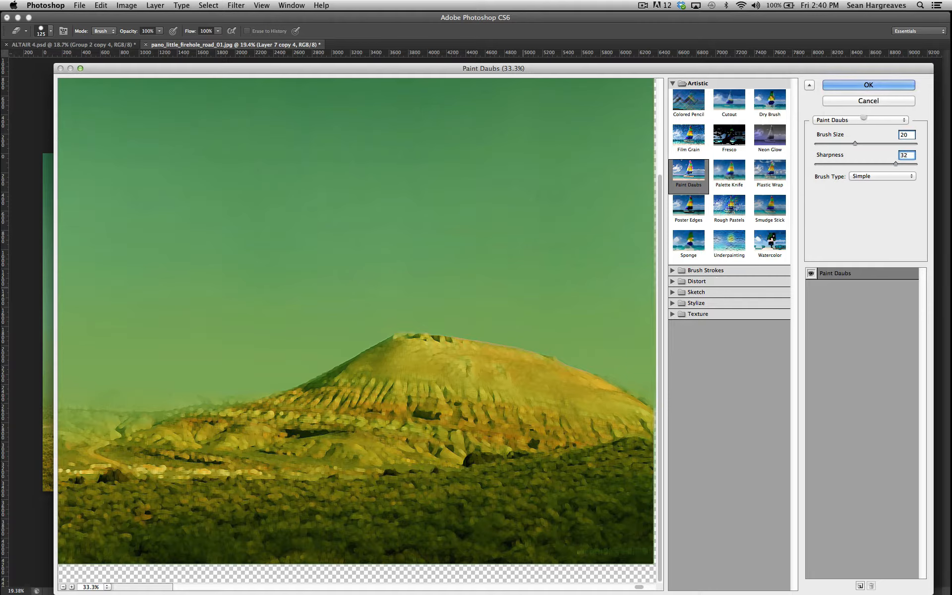
Try a Paint Daubs brush size of 40 and return it to 20.
click(903, 135)
text(40)
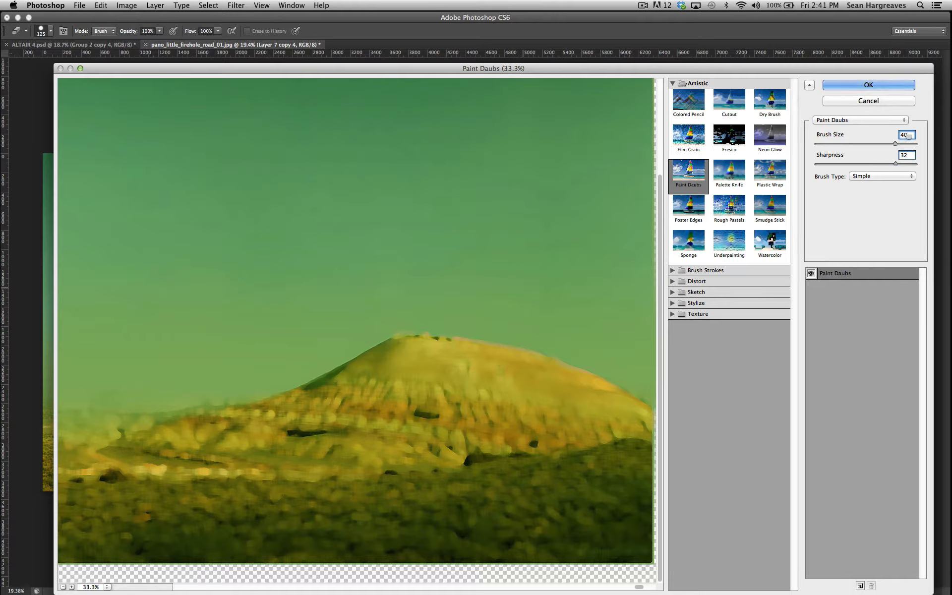
drag(909, 136, 885, 147)
text(20)
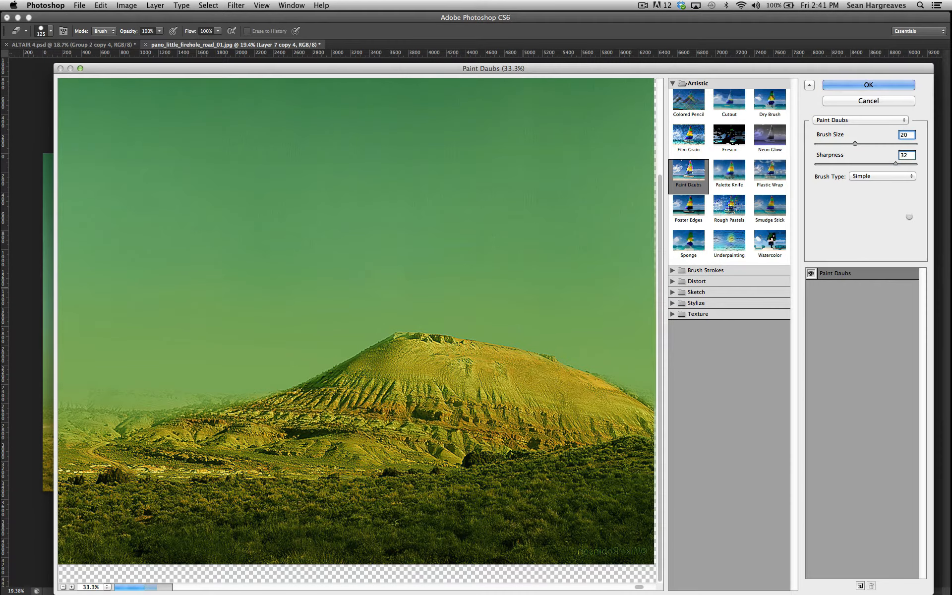
Try a Paint Daubs brush size of 15 across the mesa and desert, and return it to 20.
key(BackSpace)
text(5)
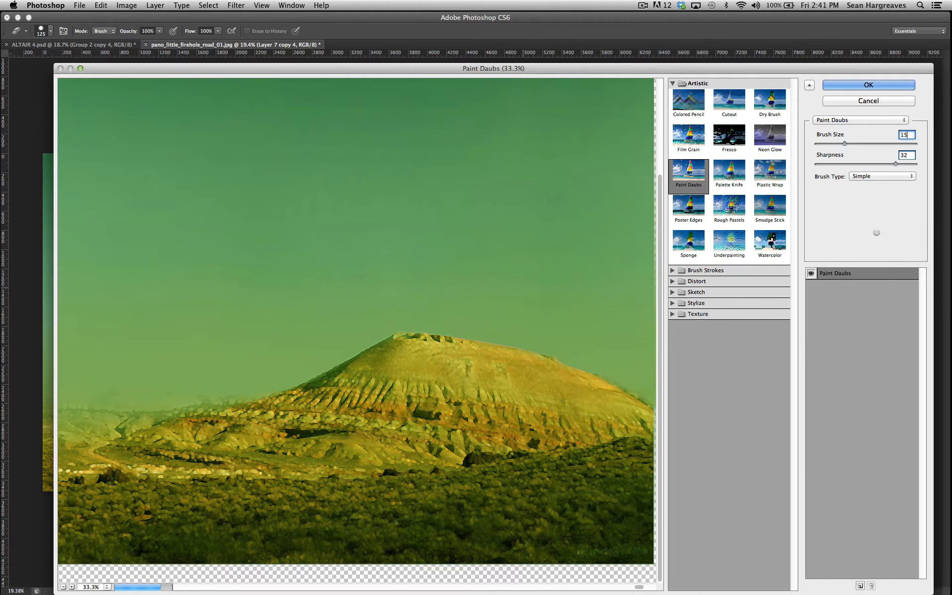
scroll(448, 325, left, 10)
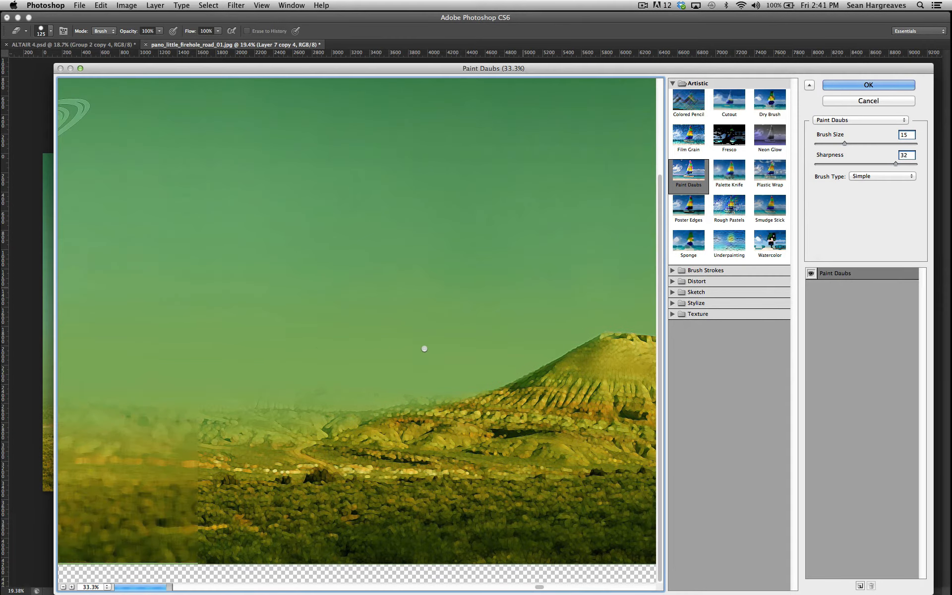
drag(489, 343, 484, 344)
drag(909, 135, 853, 144)
text(20)
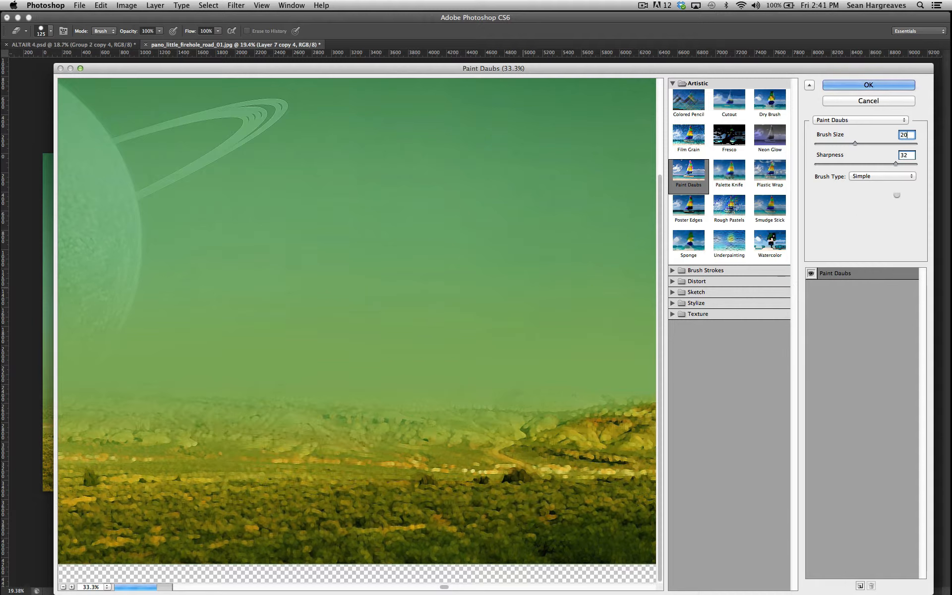
Raise the Paint Daubs sharpness to 36, check it on the planets and desert floor, and apply the filter.
click(905, 155)
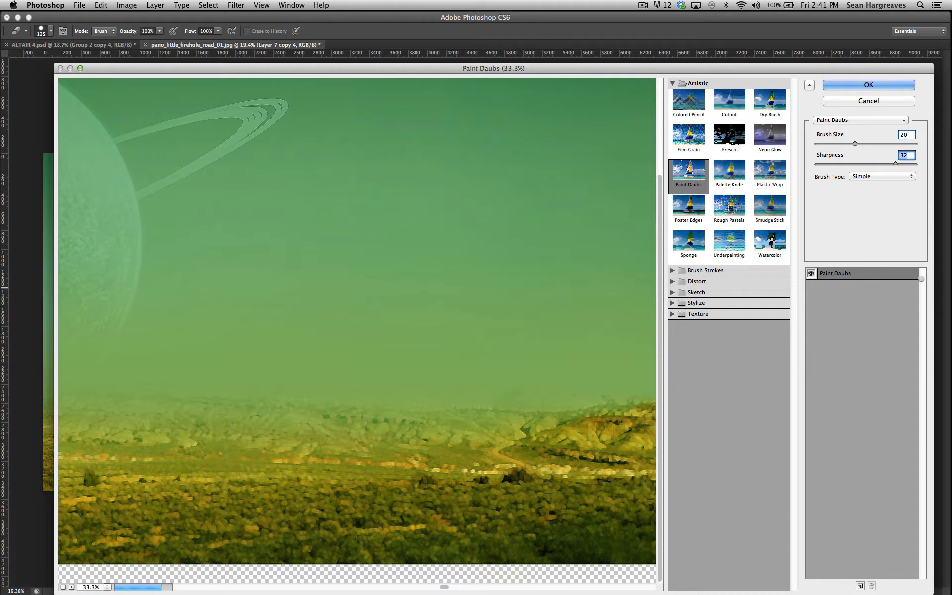
text(36)
drag(486, 415, 327, 365)
mouse_move(536, 446)
mouse_down()
mouse_move(373, 437)
mouse_move(465, 442)
mouse_up()
mouse_move(327, 441)
mouse_down()
mouse_move(482, 431)
mouse_move(501, 412)
mouse_up()
drag(356, 417, 505, 404)
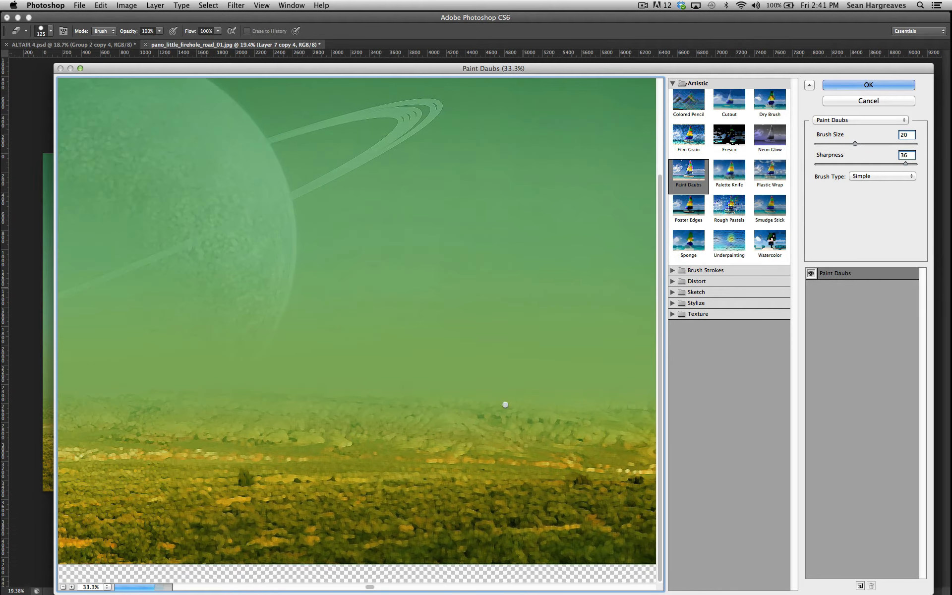
drag(398, 417, 573, 403)
drag(230, 406, 455, 415)
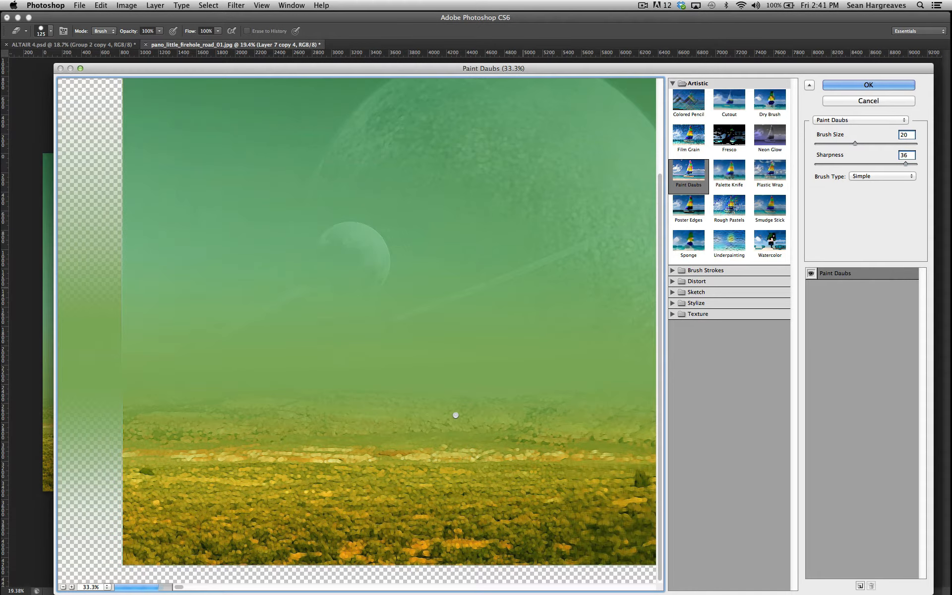
drag(543, 404, 390, 410)
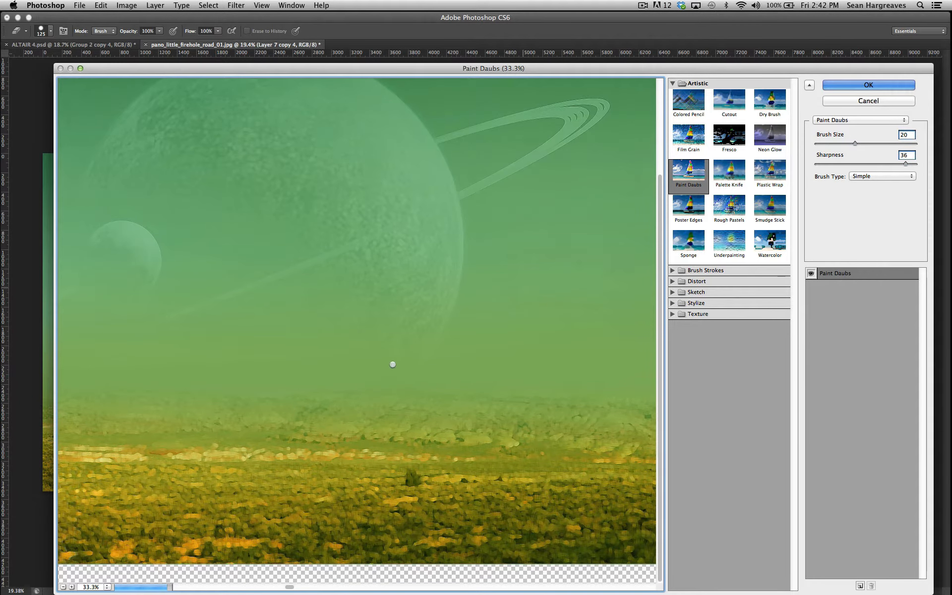
key(Return)
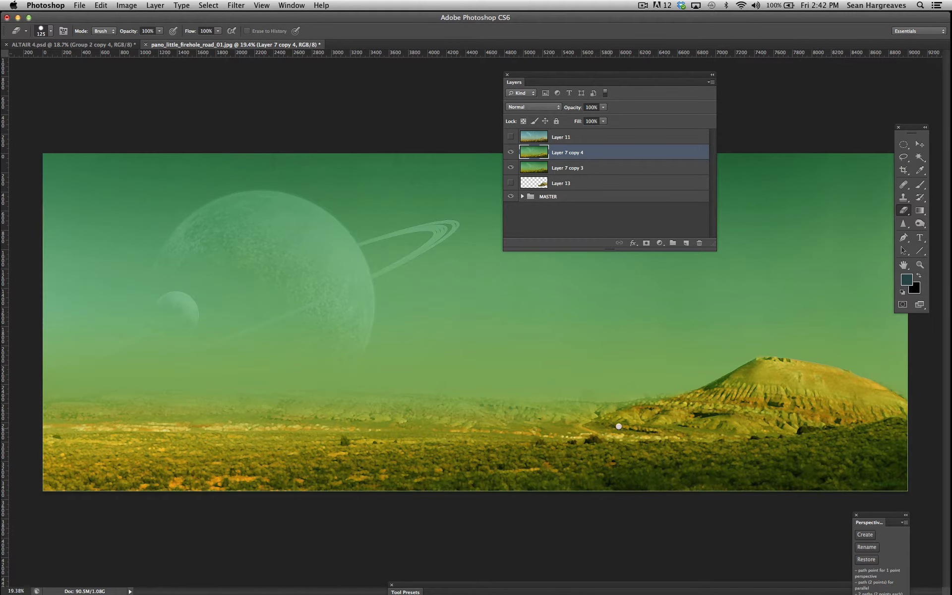
Try an Unsharp Mask with amount 120% and radius 2.5 pixels on the daubed mesa and foothills, and cancel it.
click(919, 264)
drag(734, 380, 784, 361)
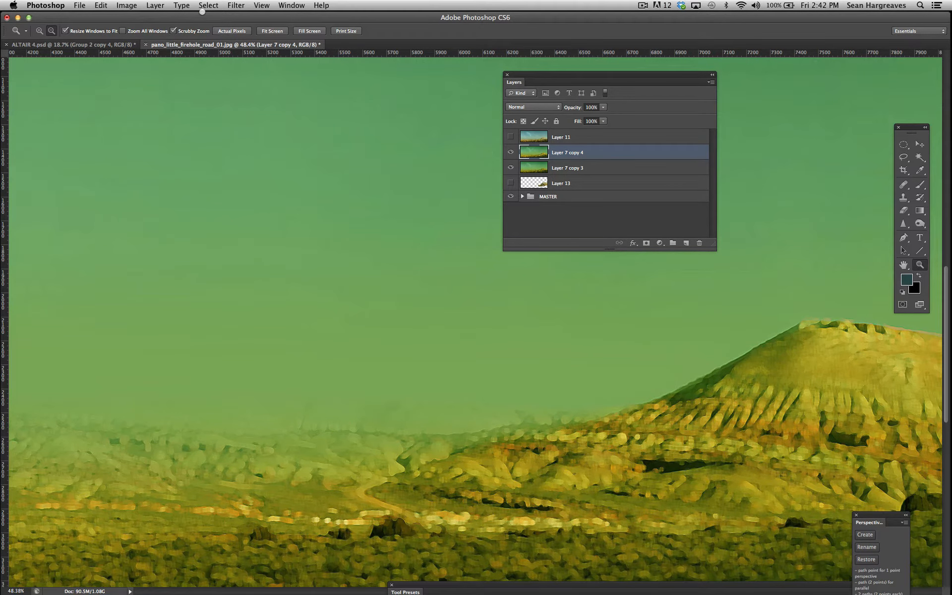
click(236, 5)
mouse_move(272, 168)
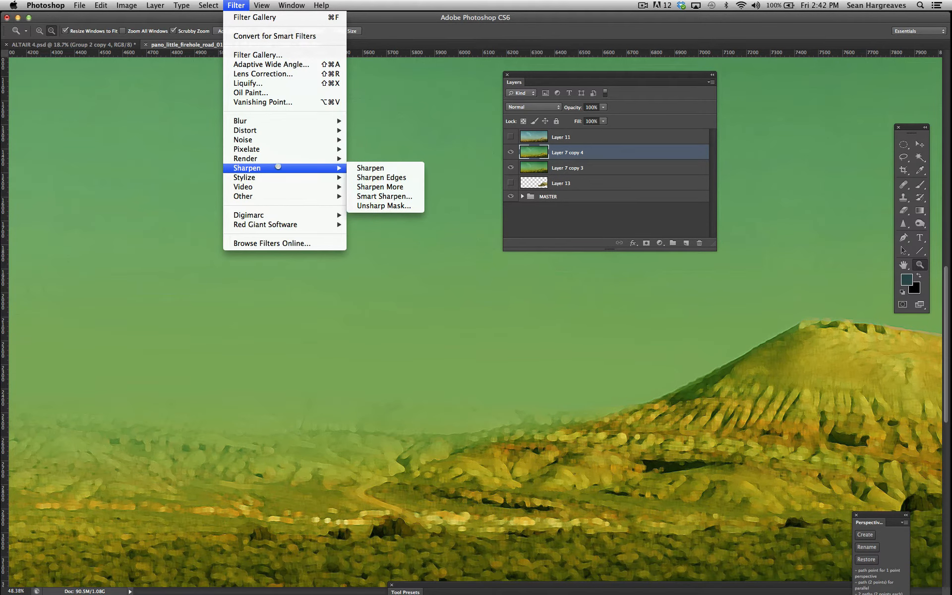
click(376, 205)
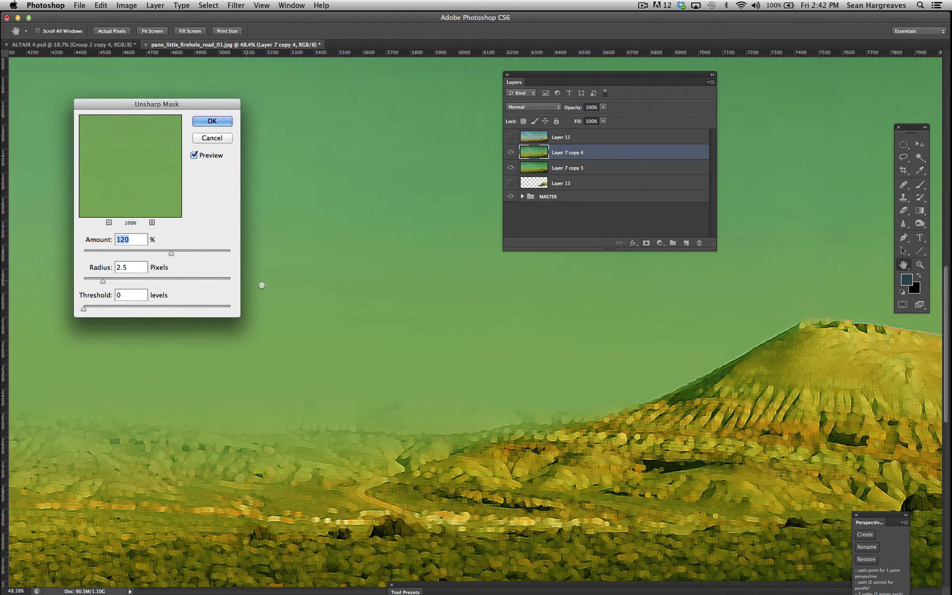
drag(669, 376, 403, 346)
drag(575, 406, 626, 391)
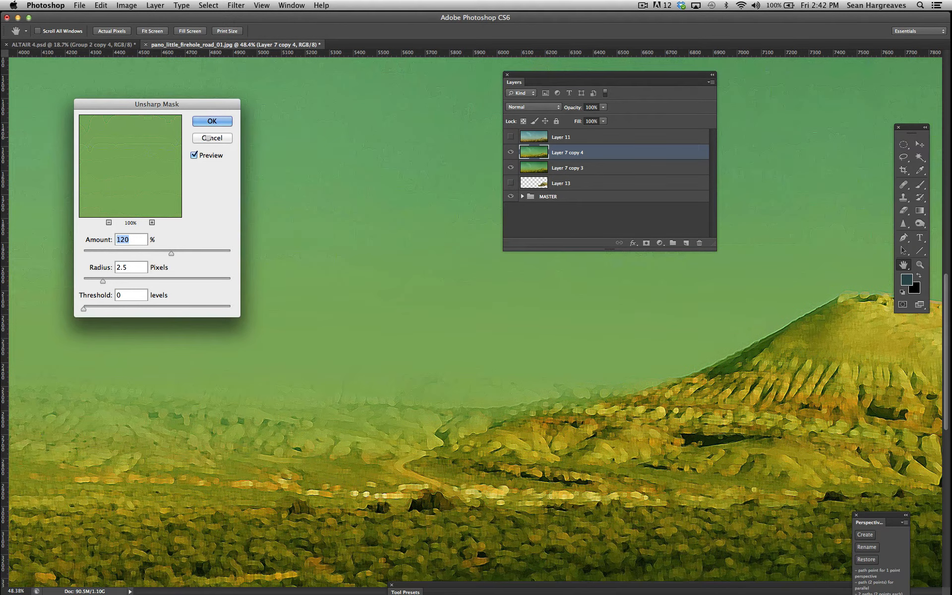
click(213, 138)
Switch to the Eraser and give it a soft-edged brush tip.
drag(412, 333, 365, 326)
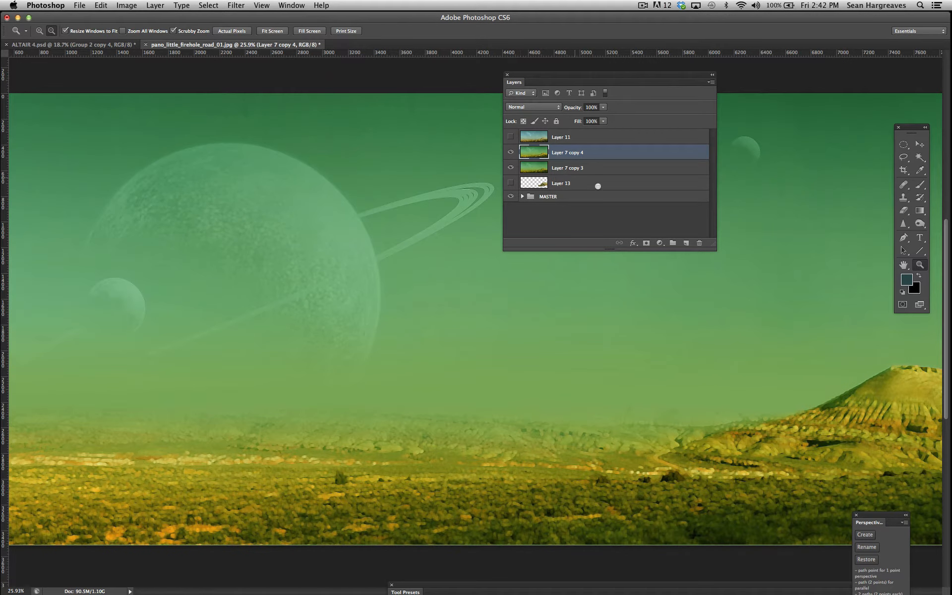
click(903, 210)
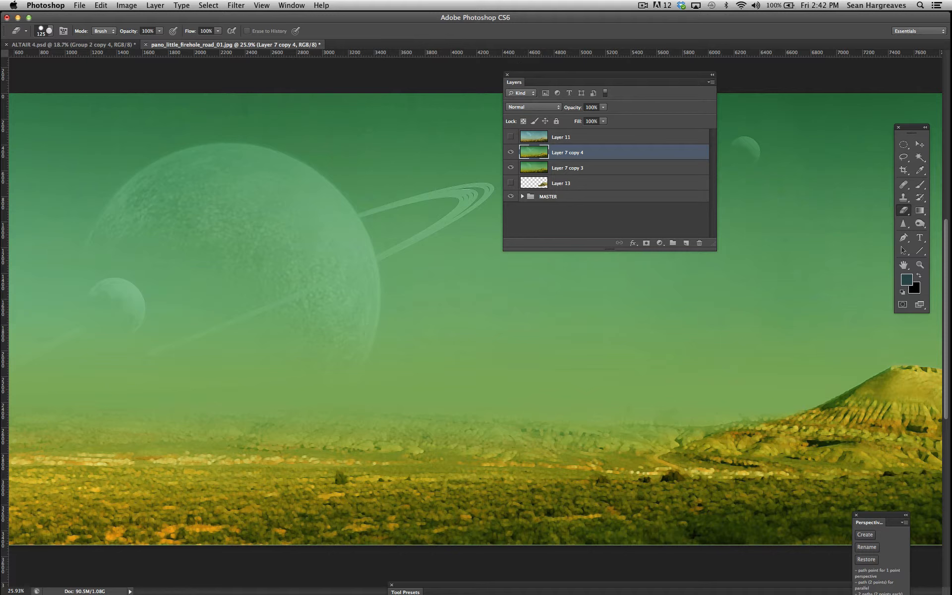
click(49, 31)
click(91, 114)
click(372, 212)
Compare the painting with the daubed Layer 7 copy 4 hidden and shown, focusing on the planet's rings.
drag(553, 74, 637, 111)
click(595, 188)
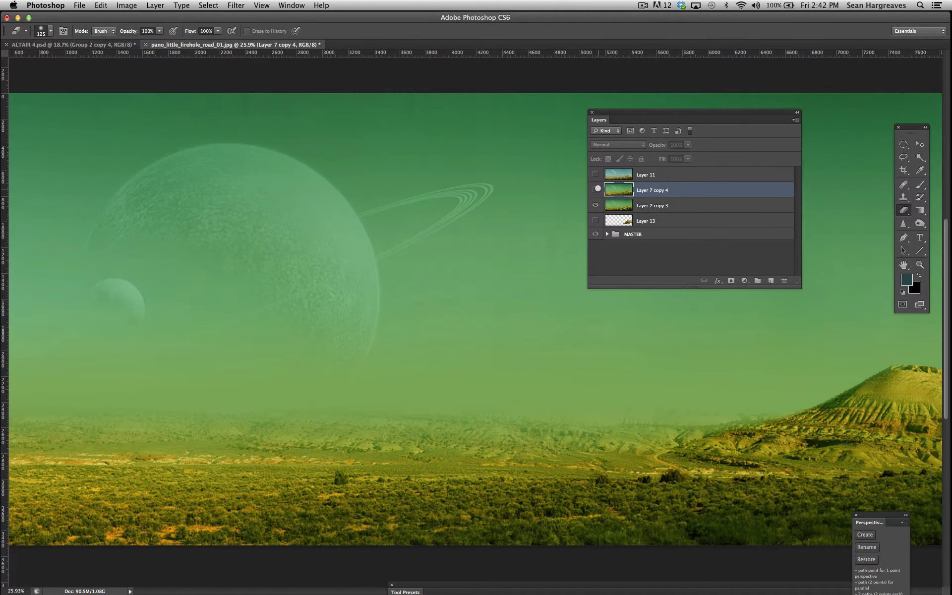
click(595, 189)
click(595, 188)
click(595, 189)
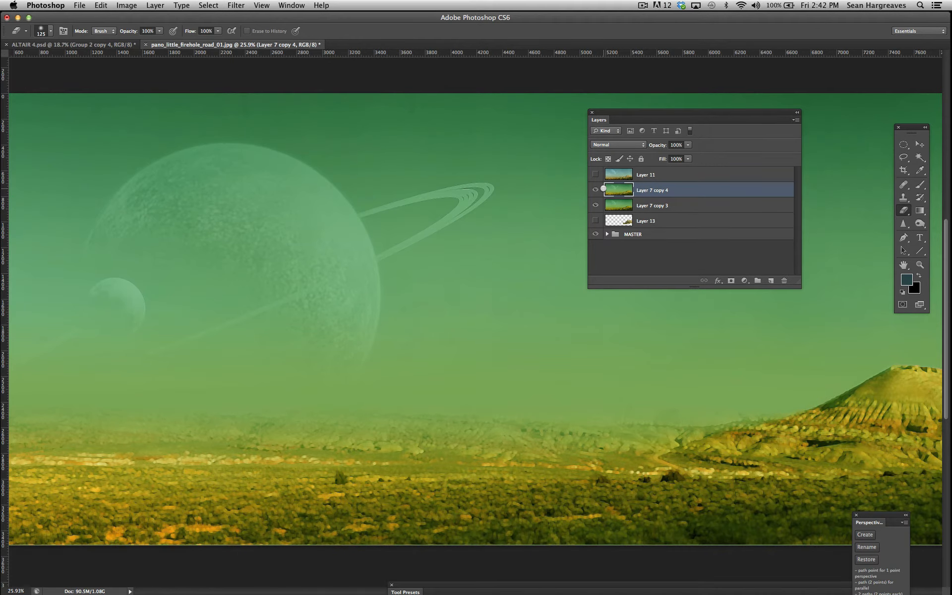
click(596, 188)
click(598, 189)
click(597, 189)
Enlarge the eraser to 500 pixels and erase the daubed planet rings from Layer 7 copy 4.
key(bracketright)
key(bracketright)
key(bracketright)
mouse_move(465, 196)
mouse_down()
mouse_move(483, 205)
mouse_move(456, 214)
mouse_move(401, 195)
mouse_move(395, 206)
mouse_move(419, 243)
mouse_move(426, 231)
mouse_move(407, 243)
mouse_move(393, 234)
mouse_move(452, 194)
mouse_up()
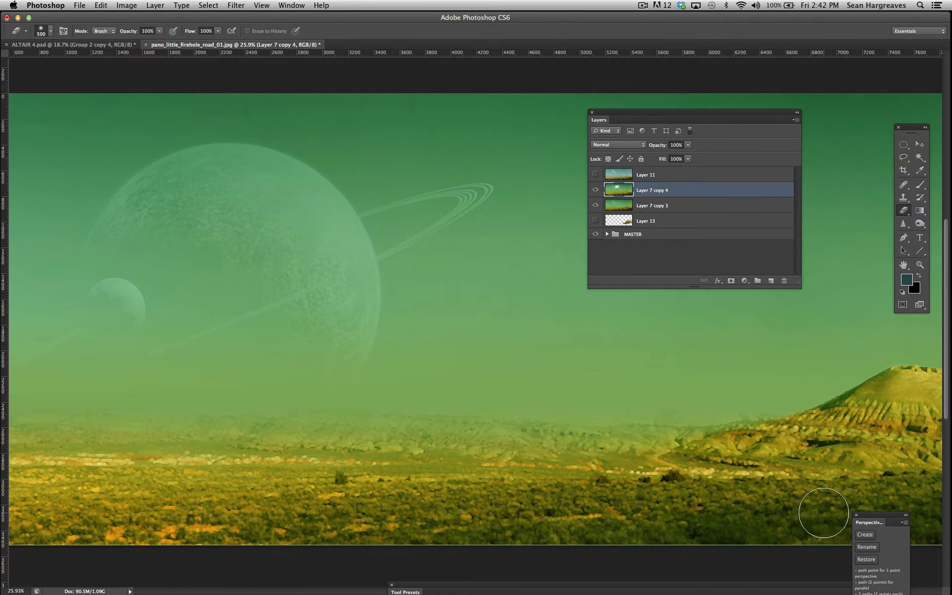
Compare the planet area with Layer 7 copy 4 hidden and shown, and undo the last eraser stroke.
click(596, 189)
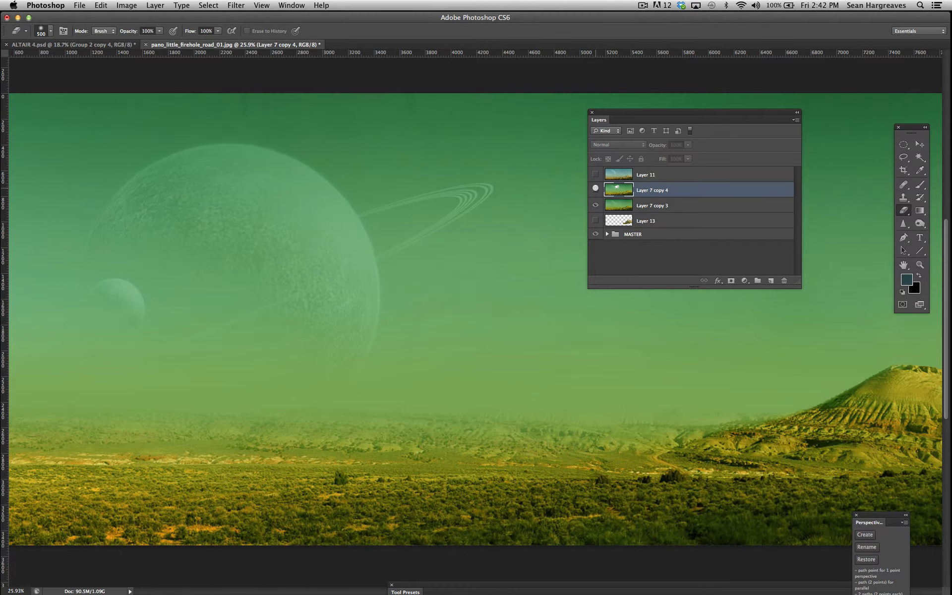
click(595, 189)
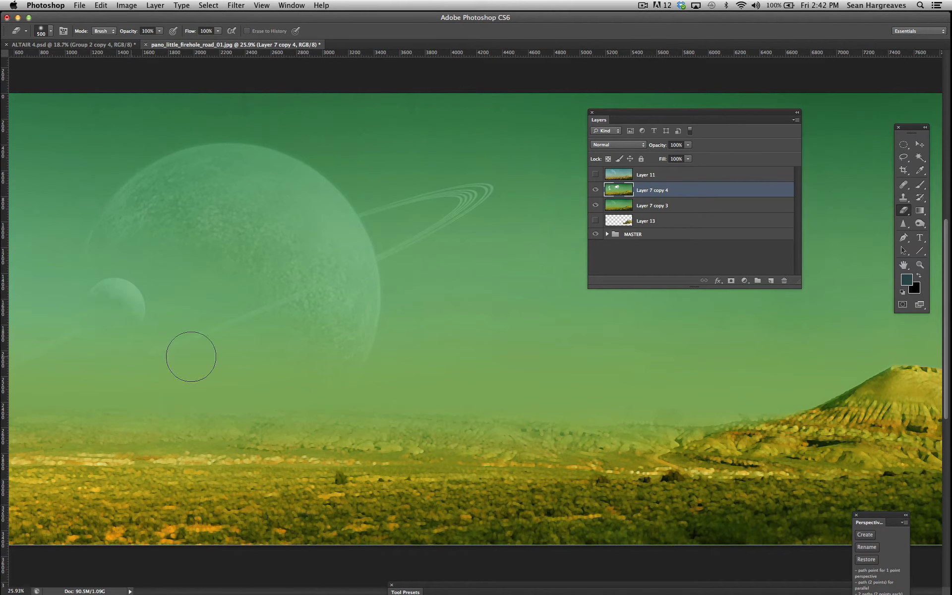
click(102, 6)
click(103, 16)
Clear the floating palettes off the image and examine the whole painting from the ringed planet to the mesa.
scroll(401, 366, down, 5)
scroll(401, 365, right, 3)
scroll(352, 267, up, 4)
scroll(352, 267, right, 3)
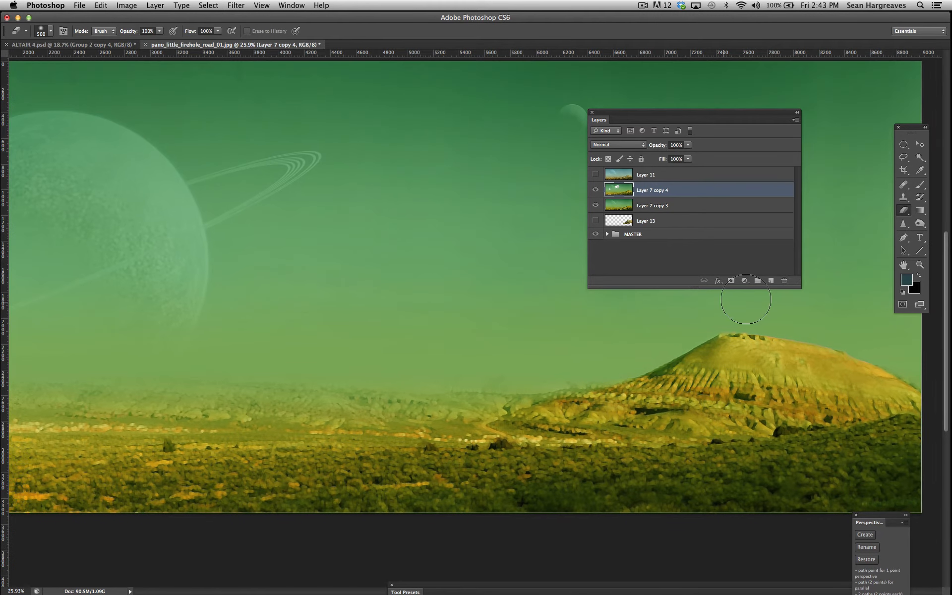
key(z)
mouse_move(507, 349)
mouse_down()
mouse_move(468, 355)
mouse_move(496, 350)
mouse_up()
drag(624, 126, 580, 559)
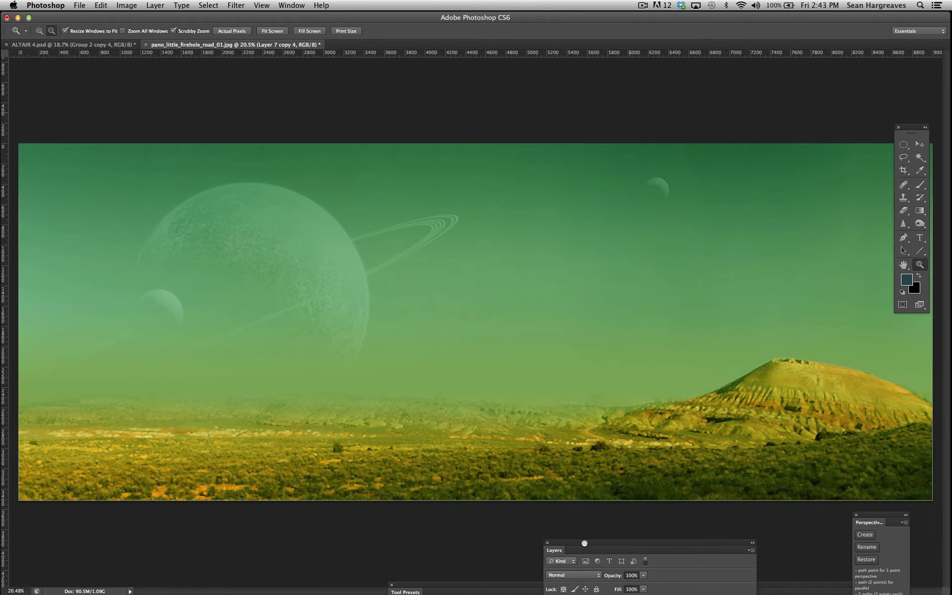
drag(901, 129, 431, 533)
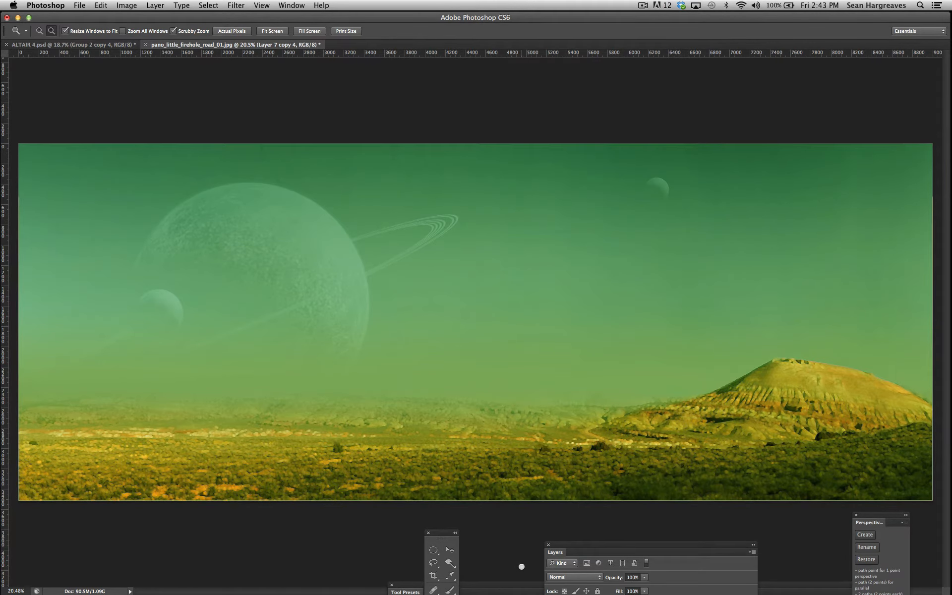
Bring the layer list and toolbox back over the image, and ready the Eraser on Layer 7 copy 4.
drag(679, 500, 495, 116)
click(468, 208)
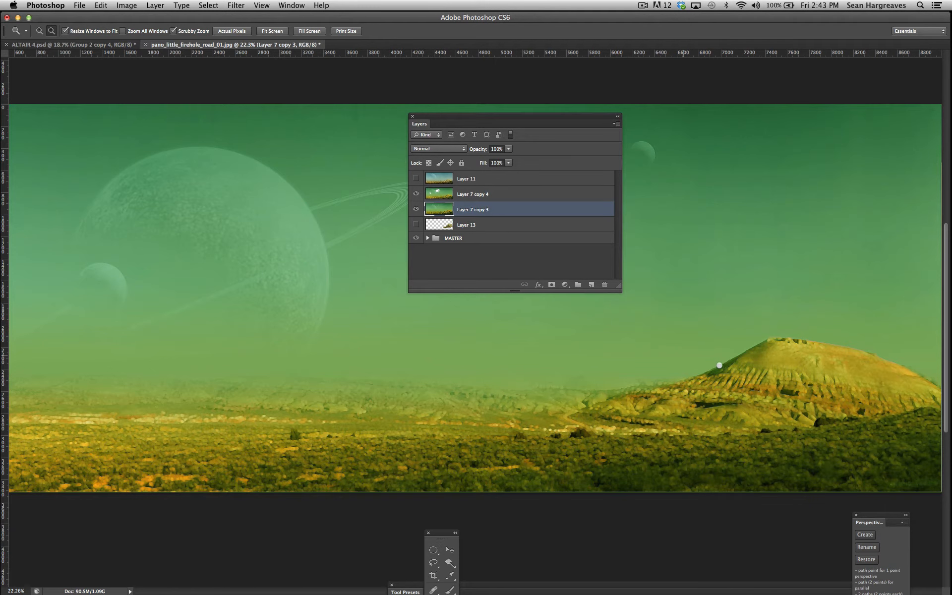
mouse_move(752, 471)
mouse_down()
mouse_move(783, 463)
mouse_move(760, 463)
mouse_up()
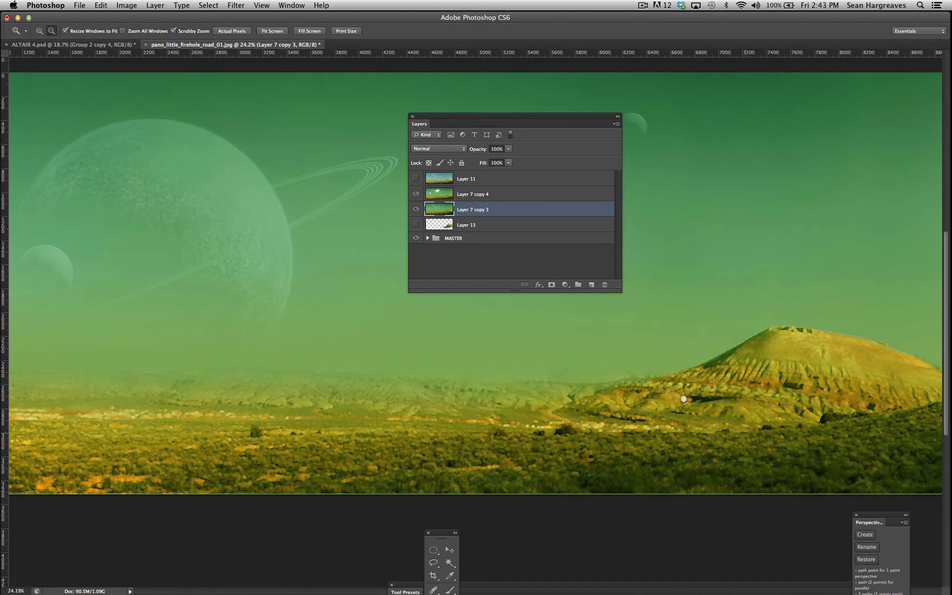
click(452, 194)
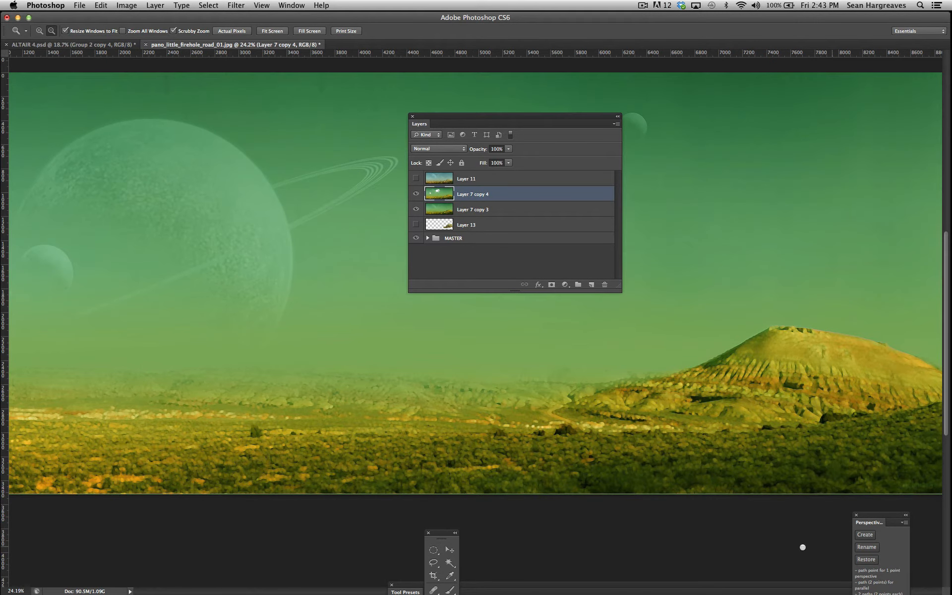
drag(440, 535, 245, 179)
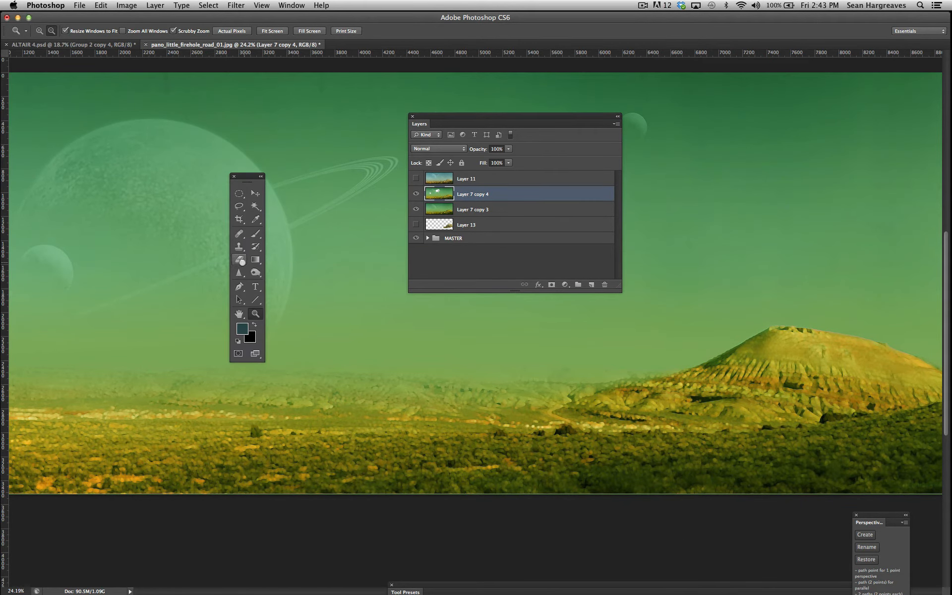
click(239, 259)
Undo a full-strength eraser stroke over the foothills, and partially erase the daubed desert floor at 37% eraser opacity instead.
mouse_move(709, 367)
mouse_down()
mouse_move(760, 360)
mouse_move(697, 389)
mouse_move(837, 367)
mouse_move(693, 407)
mouse_move(619, 416)
mouse_up()
key(super+z)
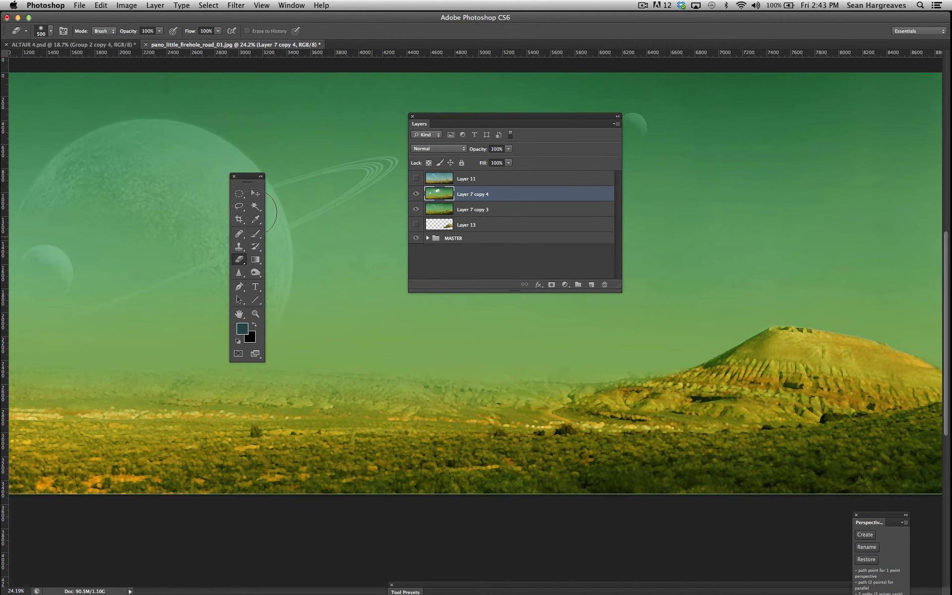
click(159, 31)
drag(160, 40, 131, 40)
click(829, 430)
mouse_move(519, 444)
mouse_down()
mouse_move(891, 418)
mouse_move(516, 454)
mouse_move(368, 454)
mouse_up()
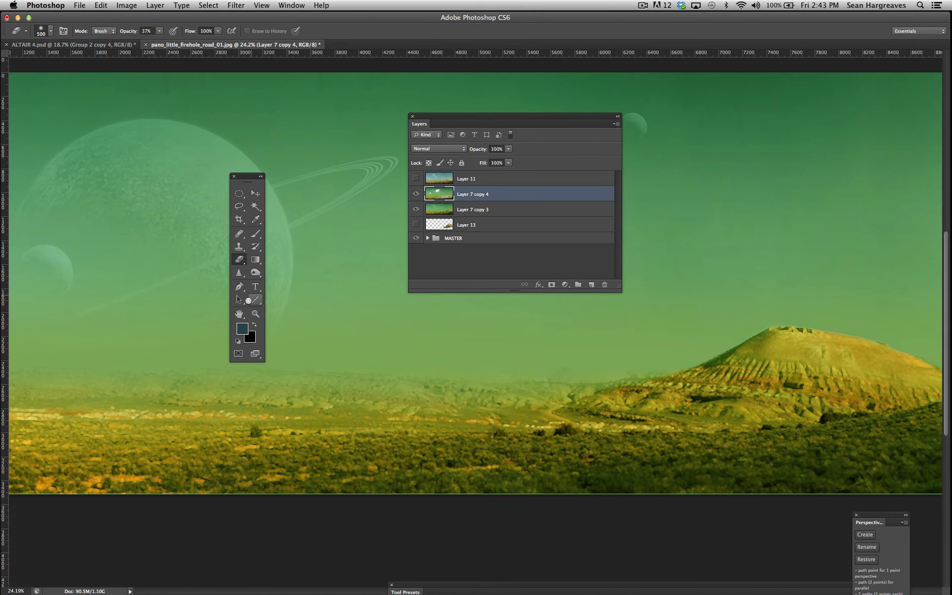
Review the softened painting as a whole, with the layer list and toolbox moved below the image.
click(256, 313)
click(697, 422)
drag(730, 421, 684, 420)
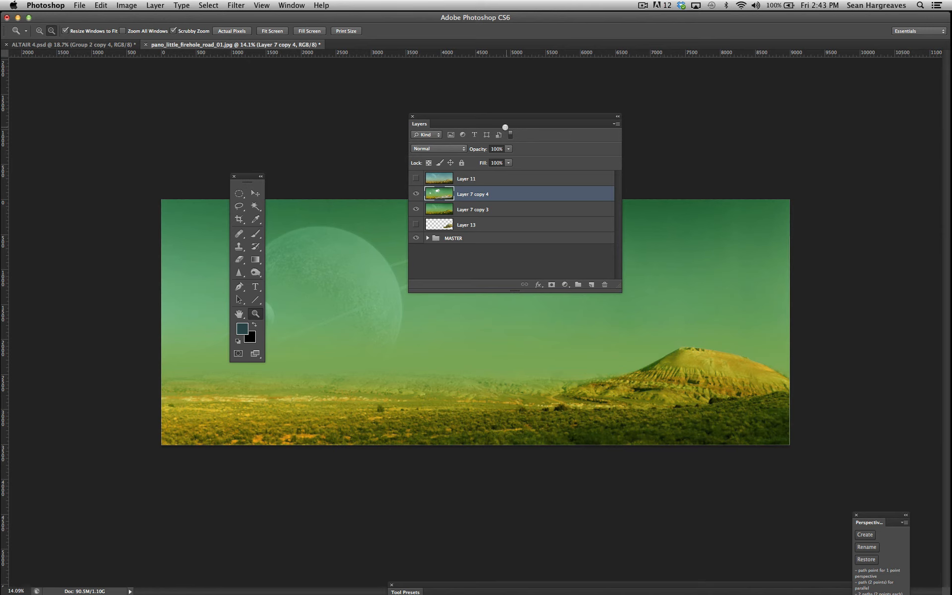
drag(510, 120, 723, 501)
drag(249, 178, 96, 370)
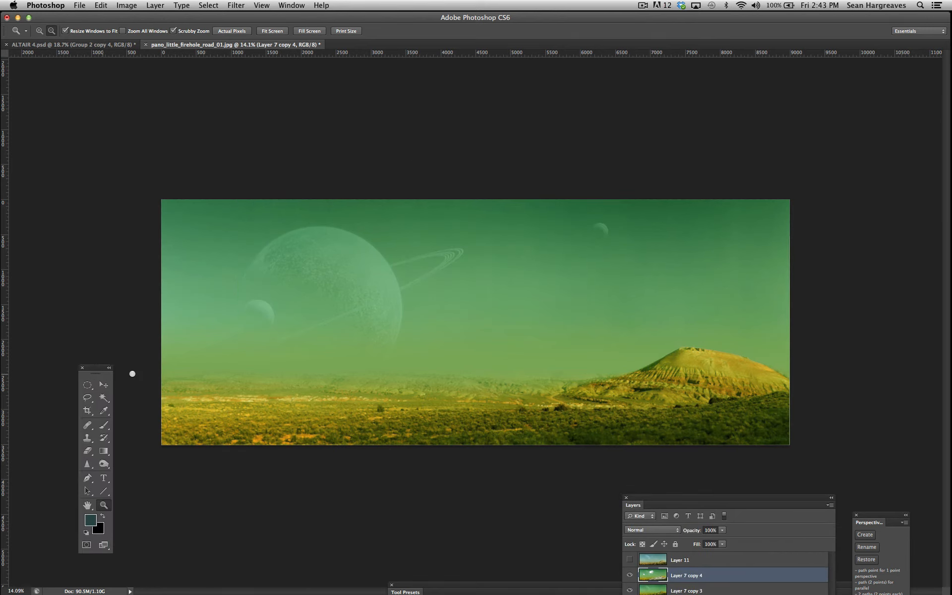
drag(558, 396, 574, 396)
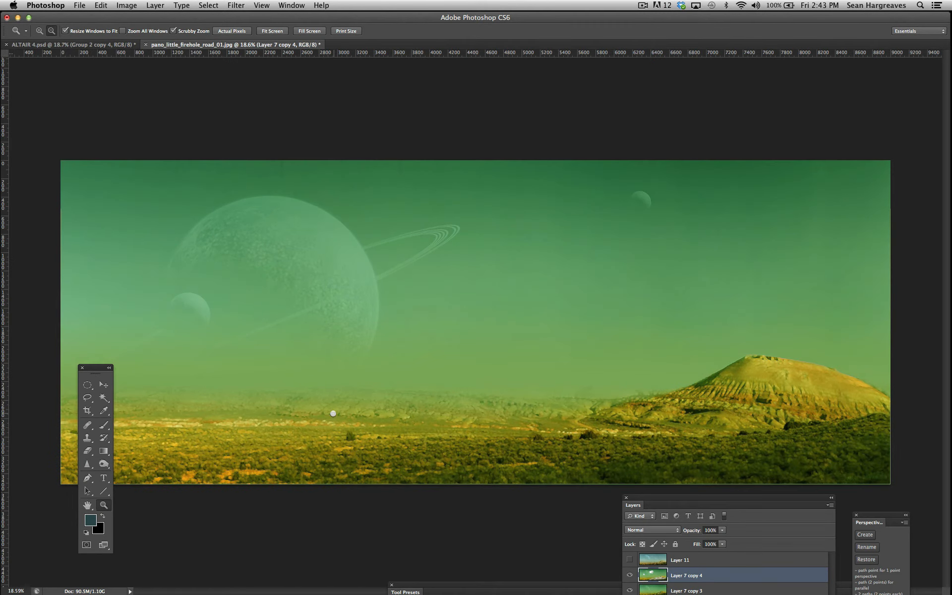
drag(94, 369, 266, 525)
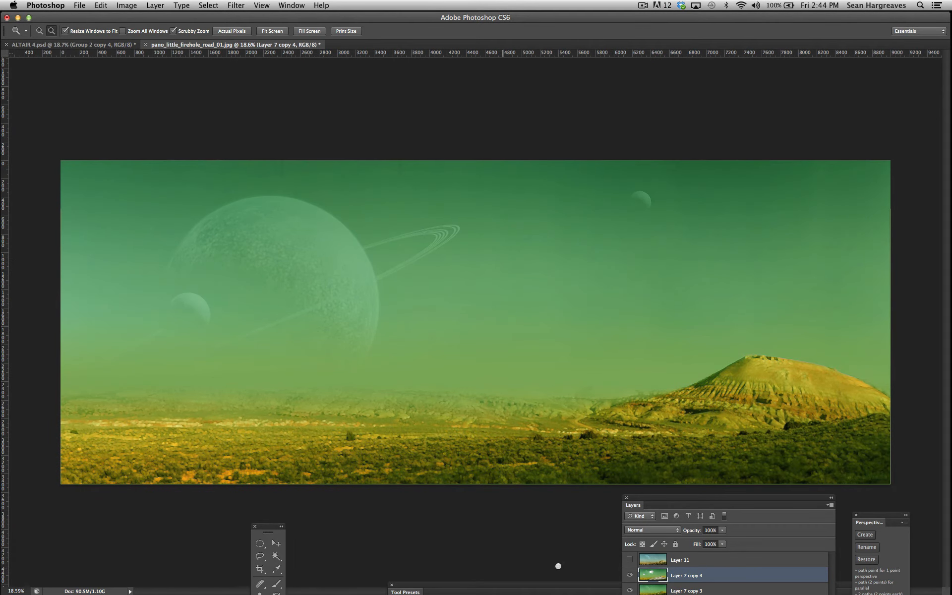
drag(675, 499, 654, 510)
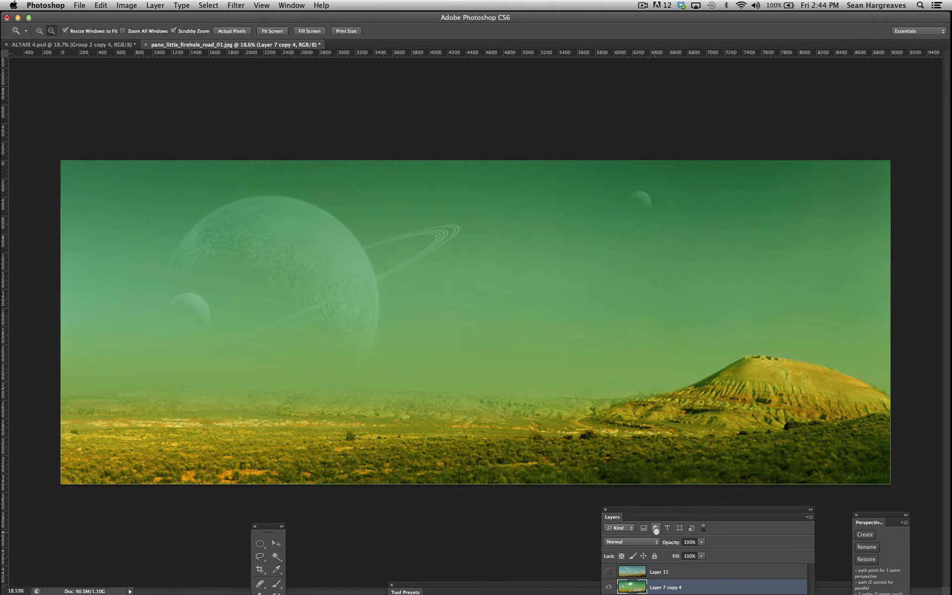